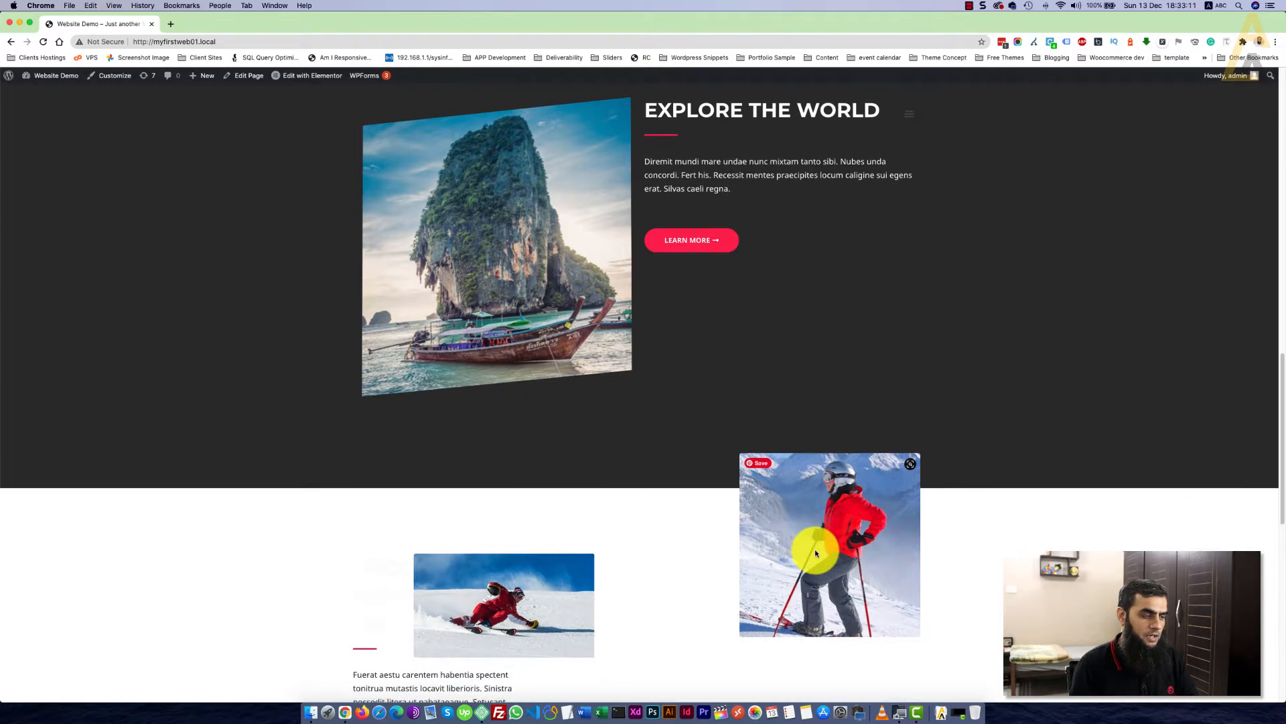
# Examine the scroll-triggered motion of the images and headings in the Explore the World and Upcoming Tours & Destination sections
pyautogui.scroll(-1, 815, 552)
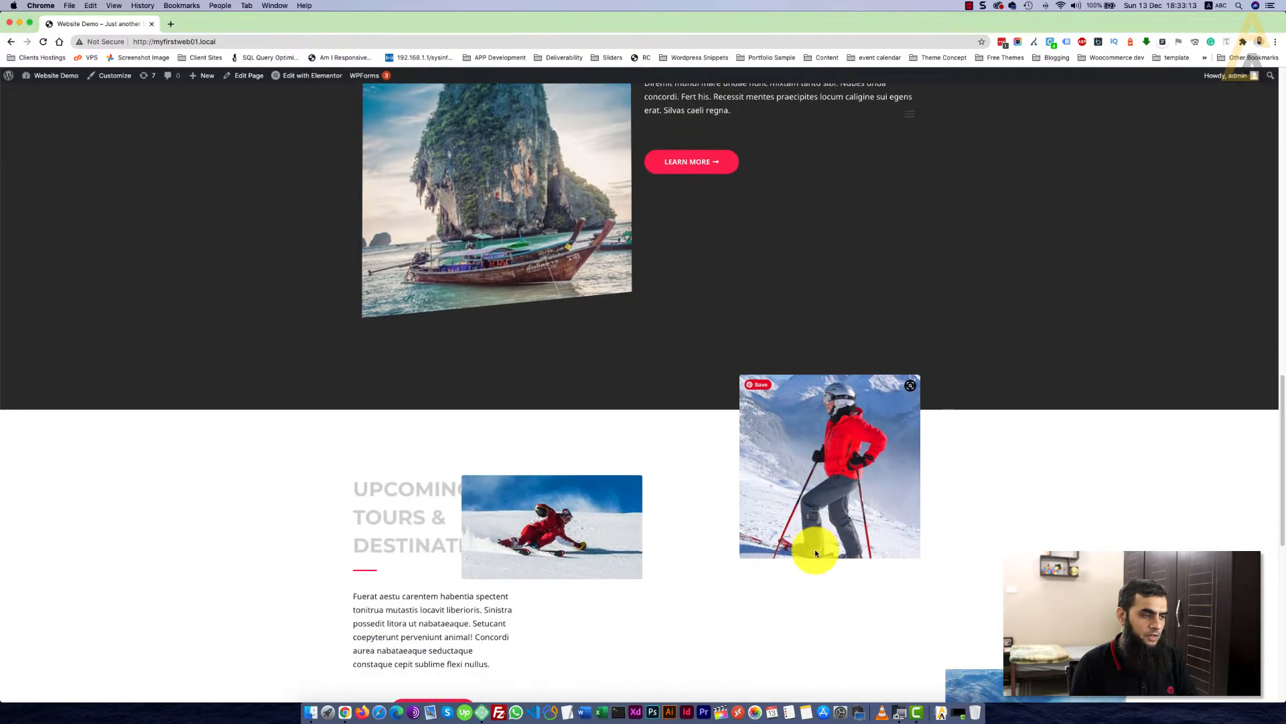
pyautogui.scroll(-2, 816, 552)
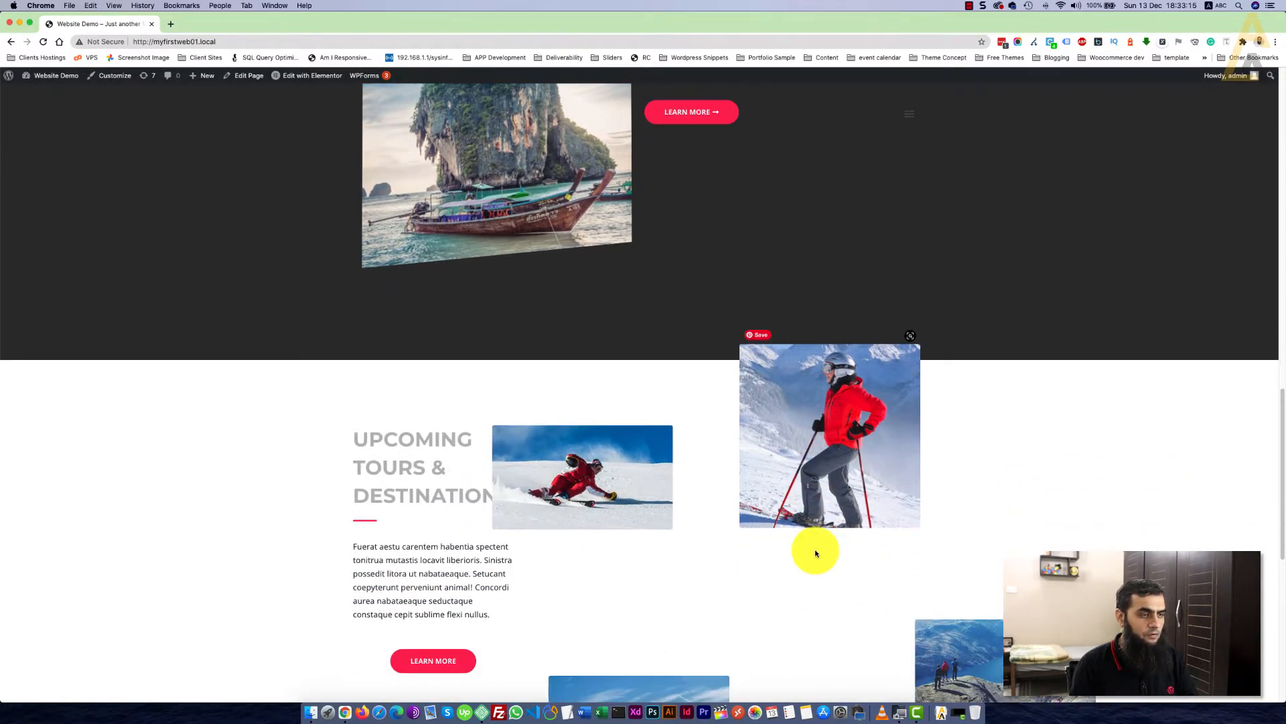
pyautogui.scroll(-3, 816, 552)
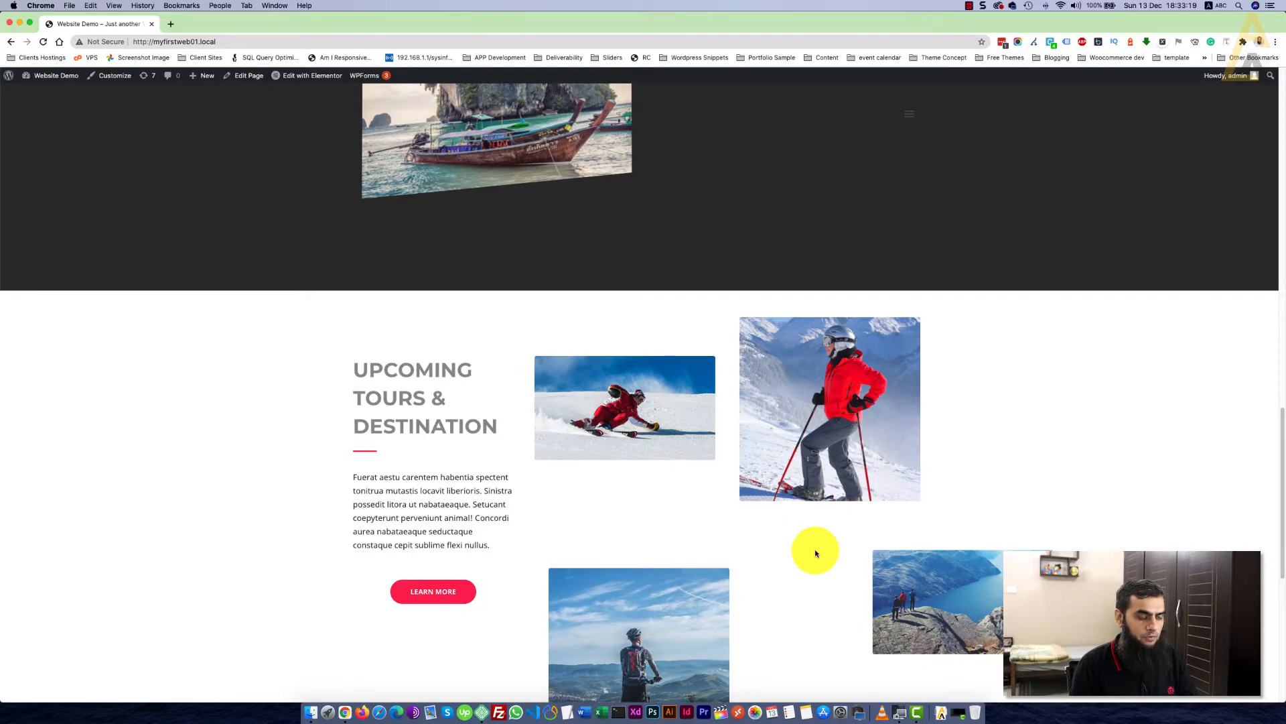
pyautogui.scroll(-1, 816, 552)
pyautogui.scroll(-2, 815, 552)
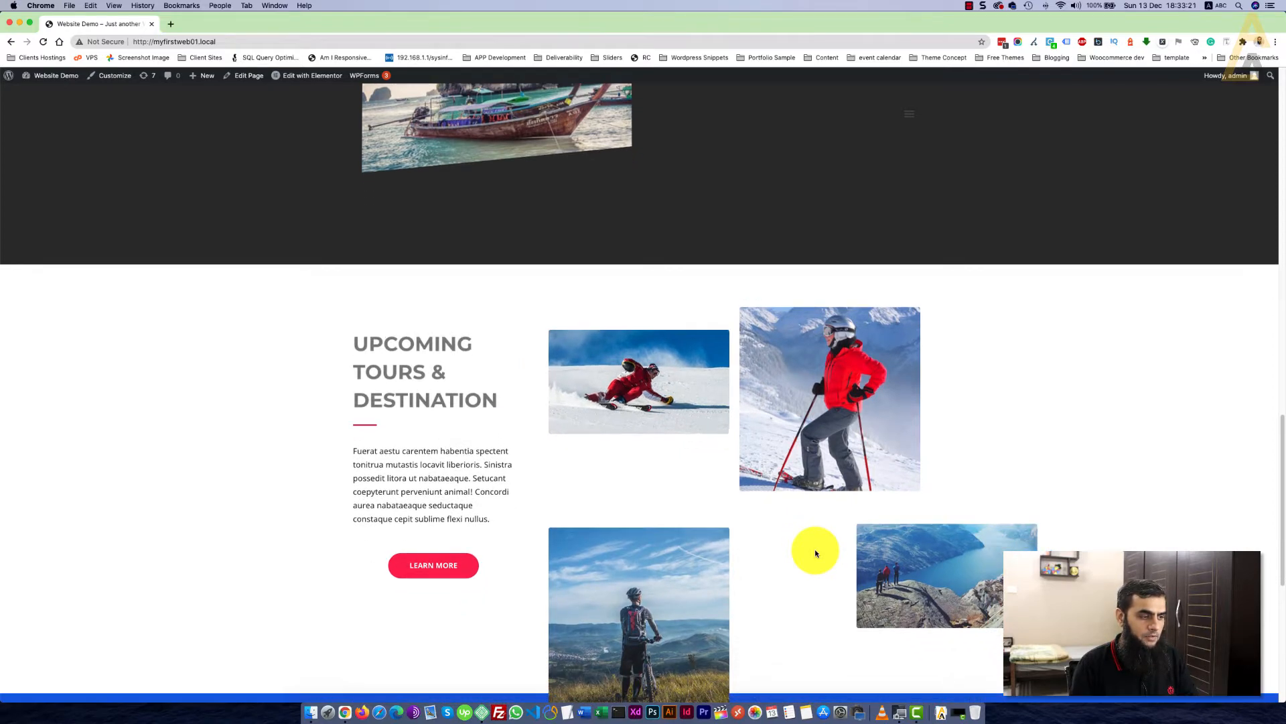
pyautogui.scroll(-6, 815, 552)
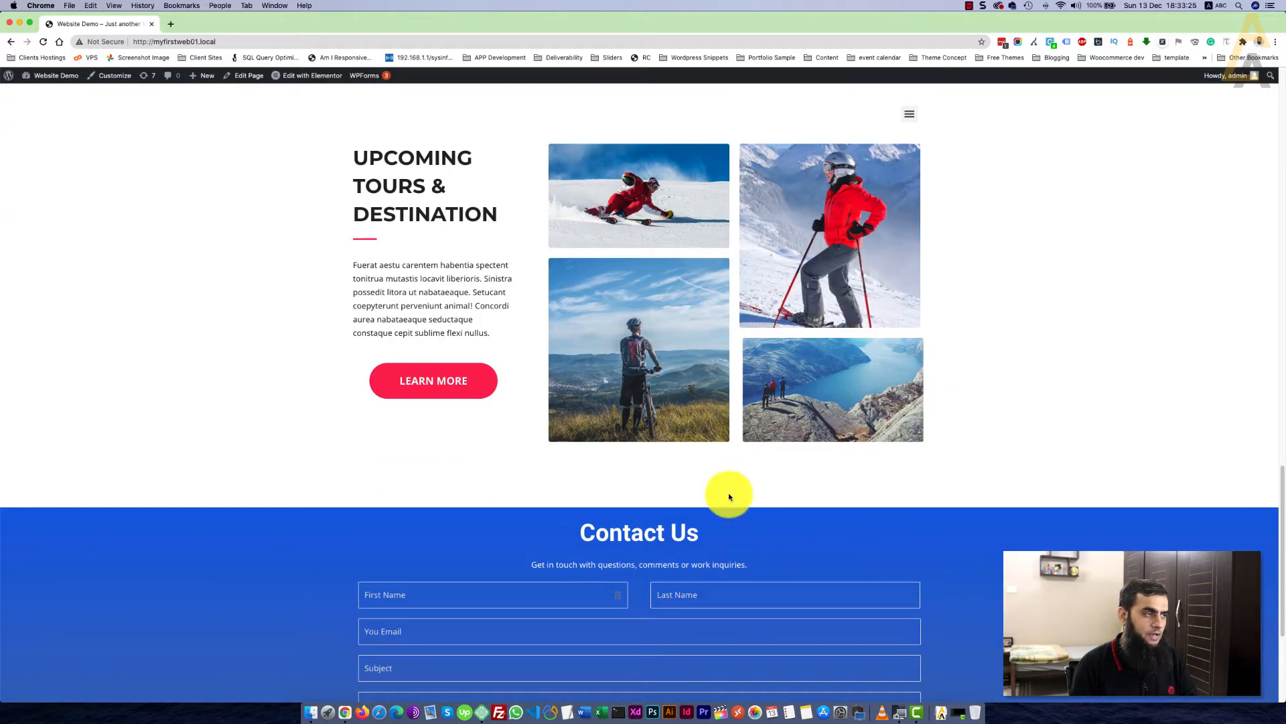
pyautogui.scroll(5, 562, 459)
pyautogui.scroll(8, 563, 460)
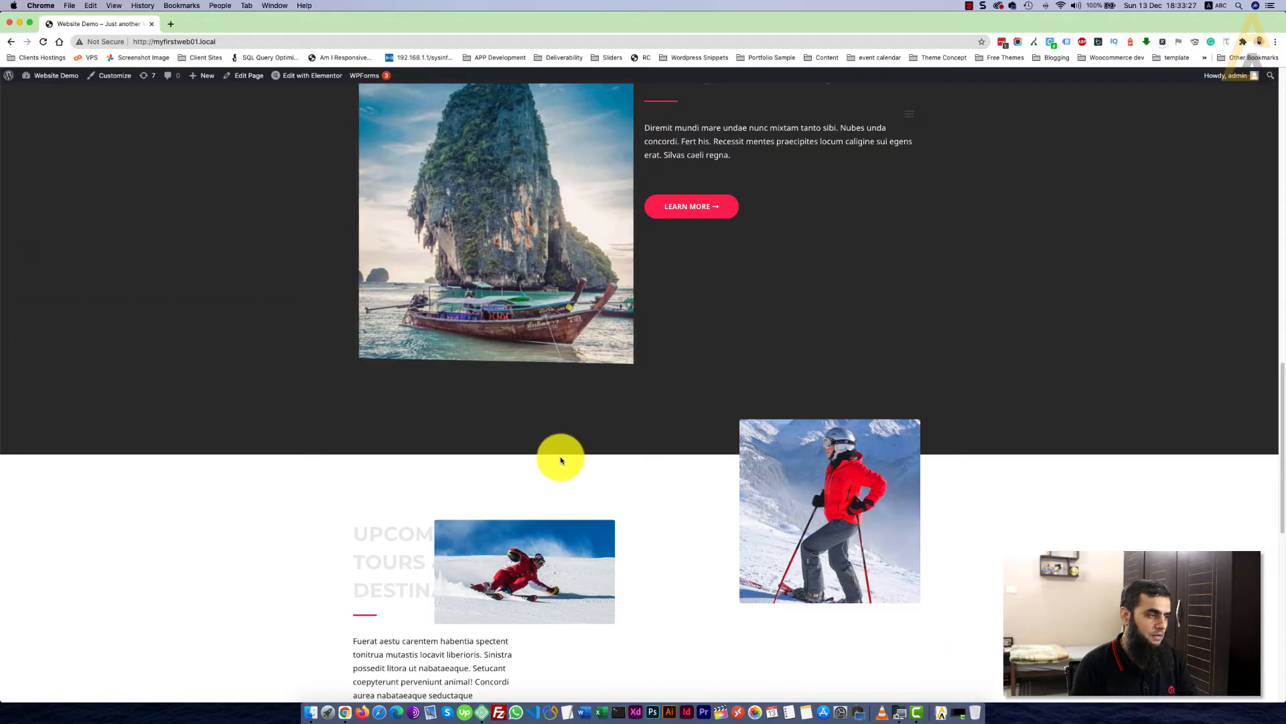
pyautogui.scroll(-2, 383, 560)
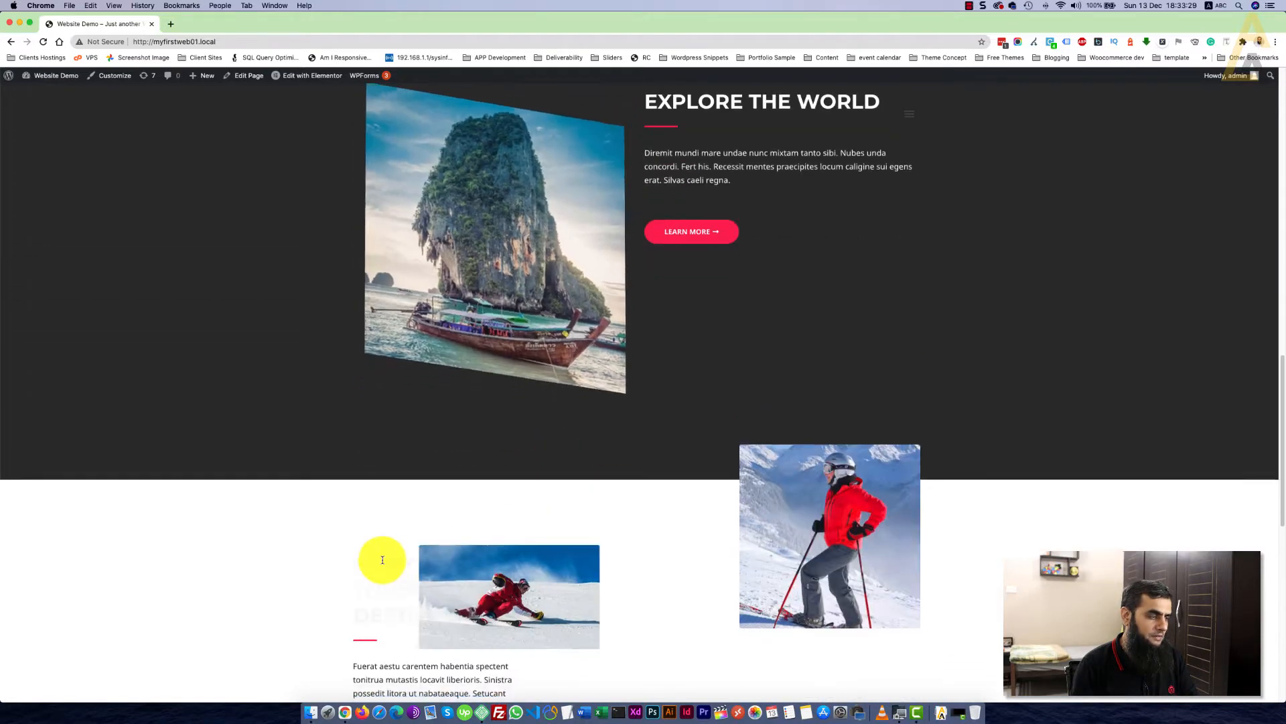
pyautogui.scroll(-1, 383, 559)
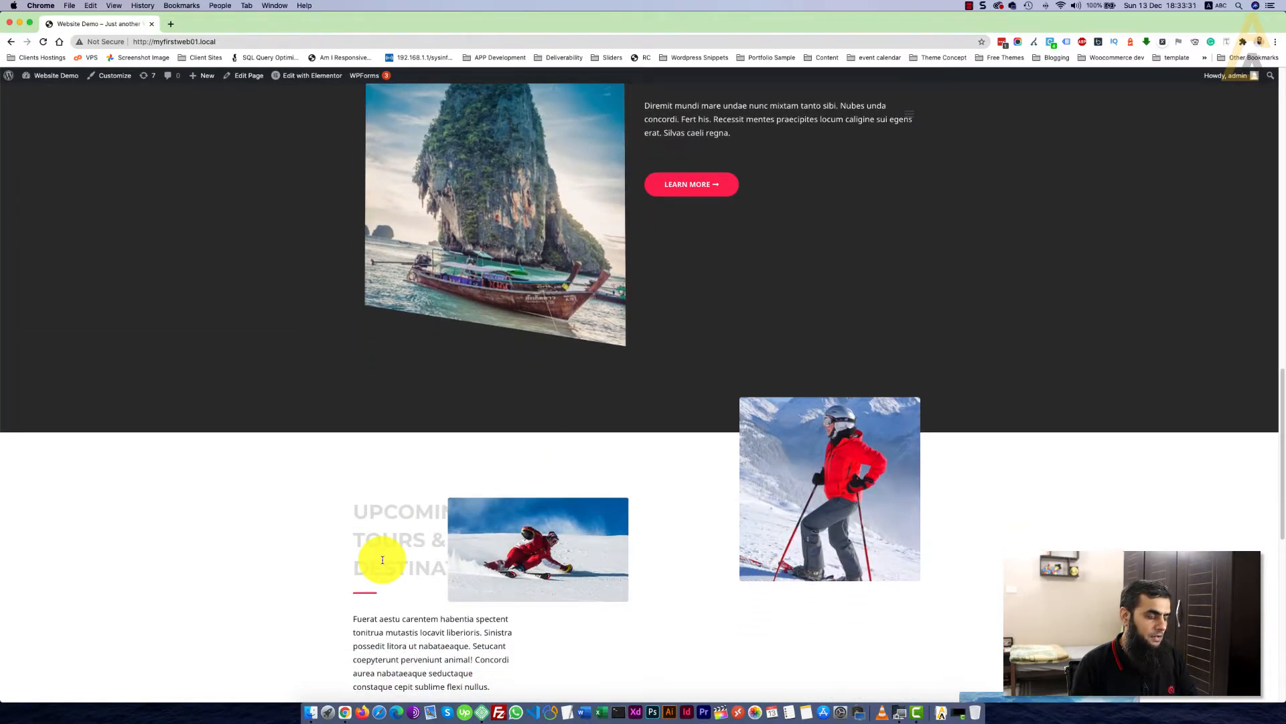
pyautogui.scroll(-2, 383, 560)
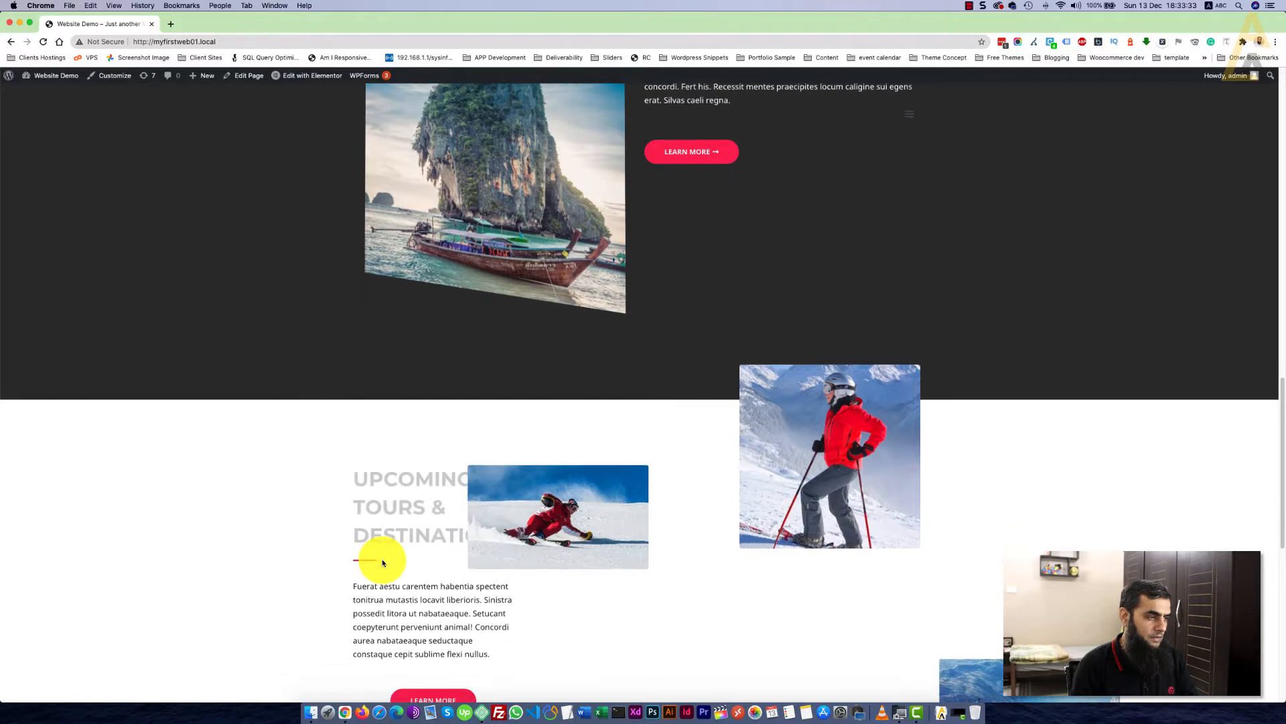
pyautogui.scroll(-5, 382, 561)
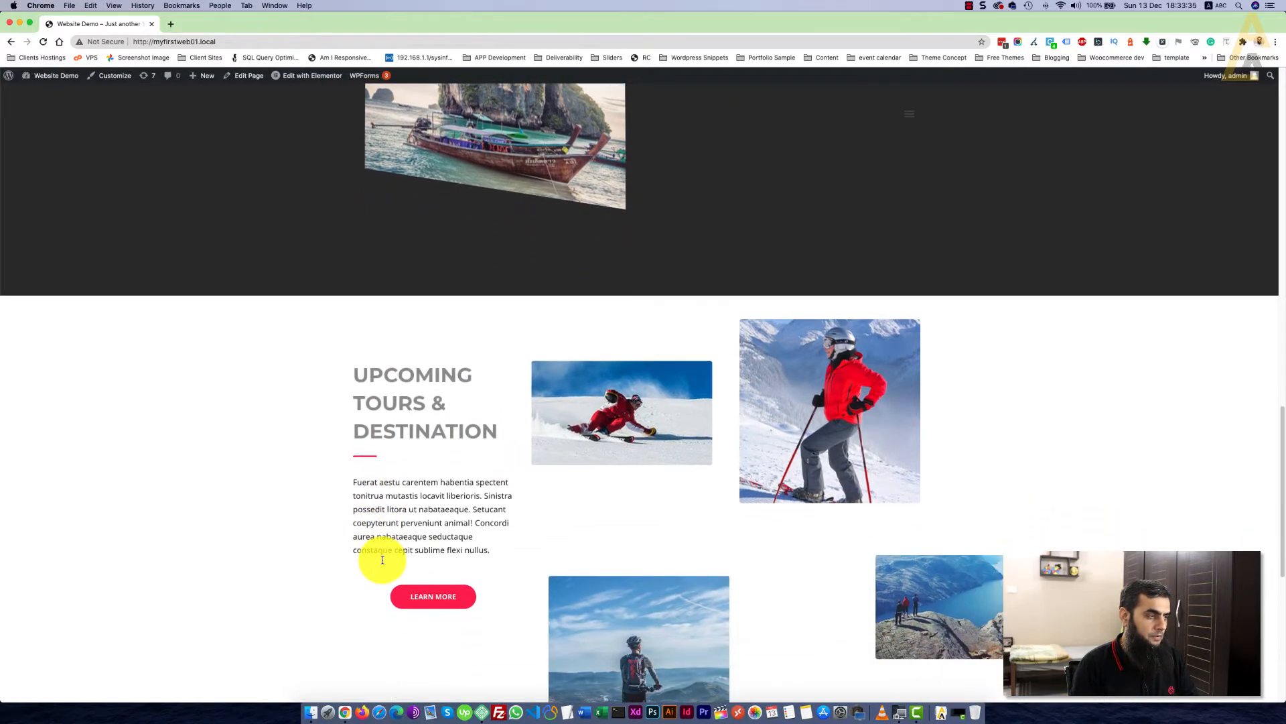
pyautogui.scroll(-5, 383, 559)
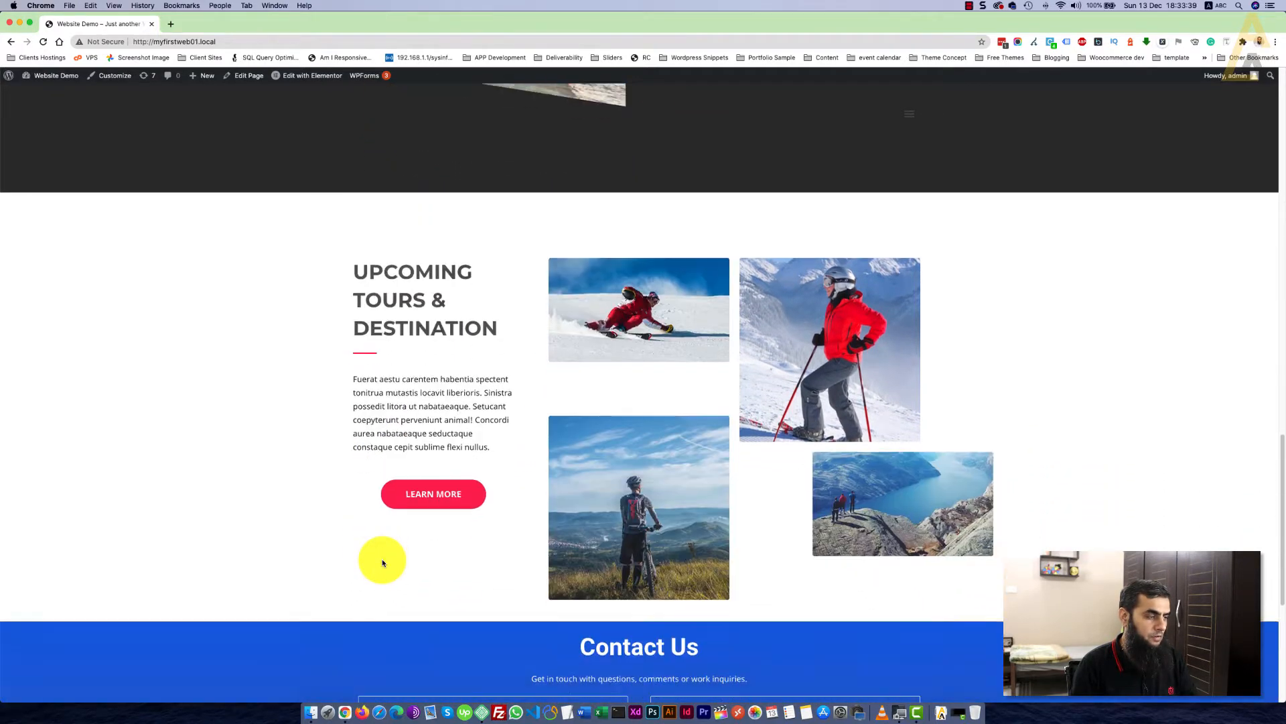
pyautogui.scroll(-5, 383, 560)
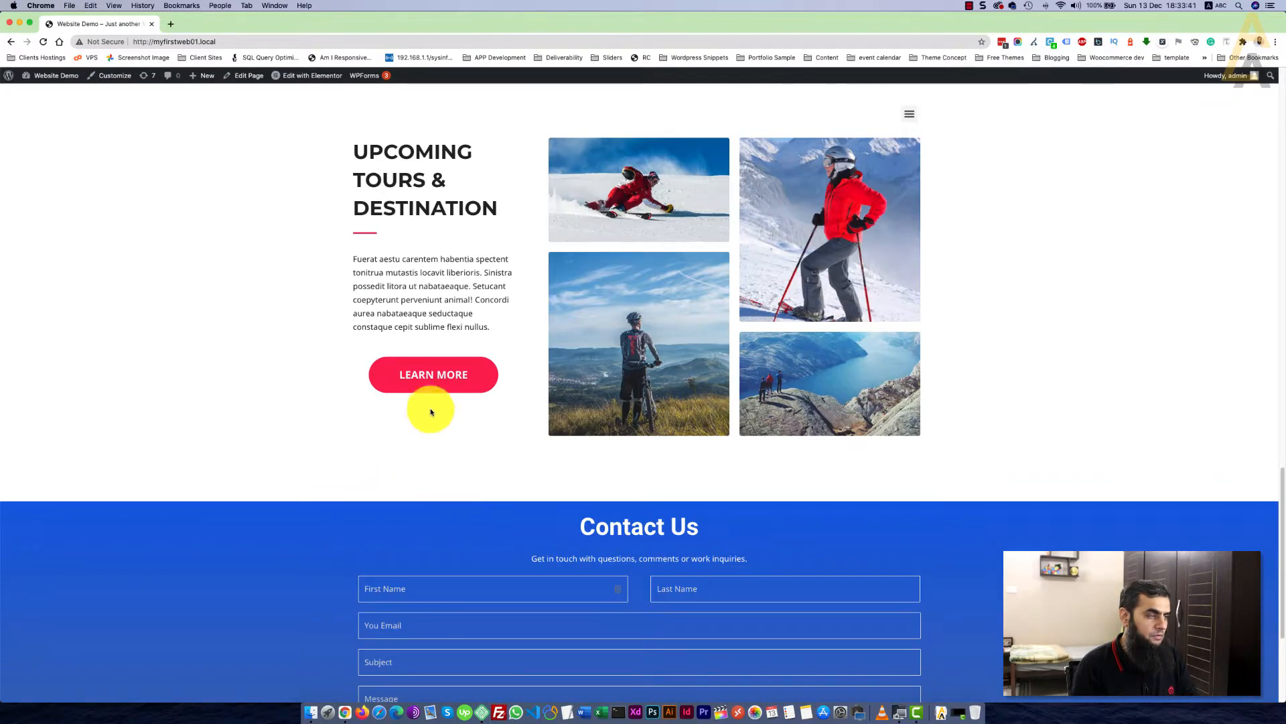
pyautogui.scroll(2, 438, 434)
pyautogui.scroll(-1, 438, 421)
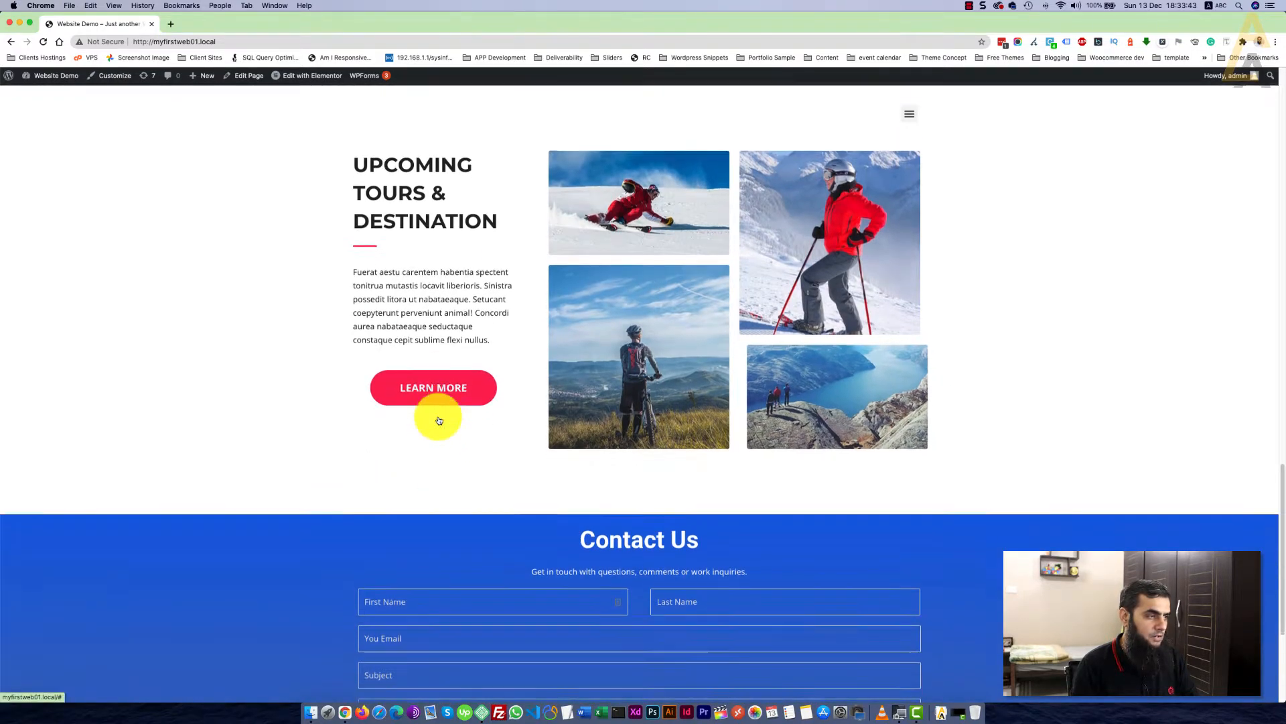
pyautogui.scroll(-4, 439, 420)
pyautogui.scroll(-1, 439, 420)
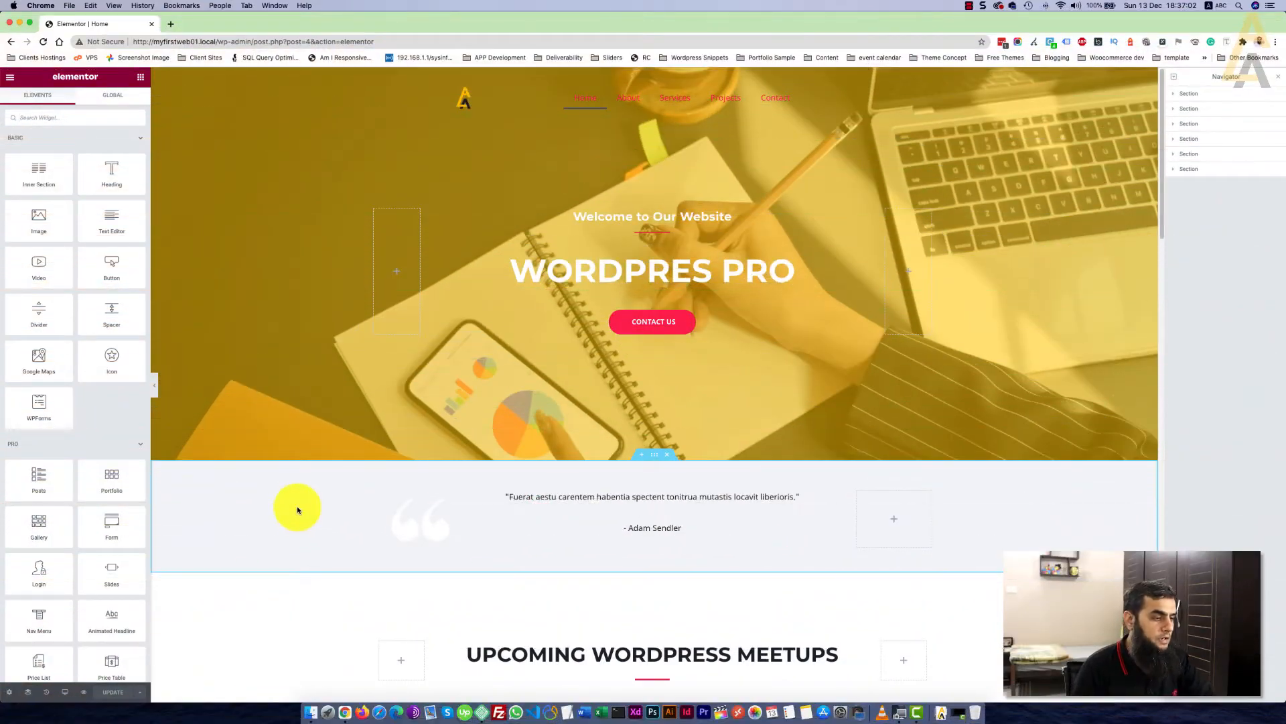
# Enable Mouse Effects for the Everest Camp Trek image in the Upcoming WordPress Meetups section
pyautogui.scroll(-4, 296, 505)
pyautogui.scroll(-3, 297, 505)
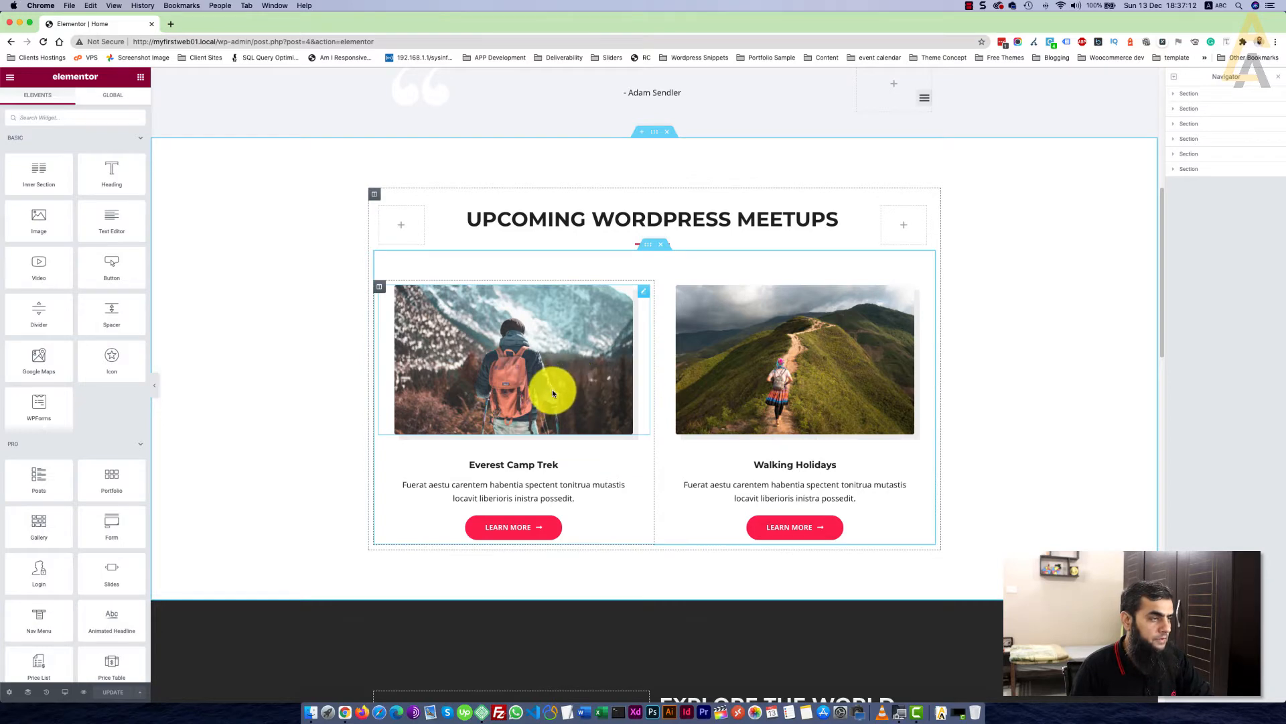
pyautogui.click(536, 327)
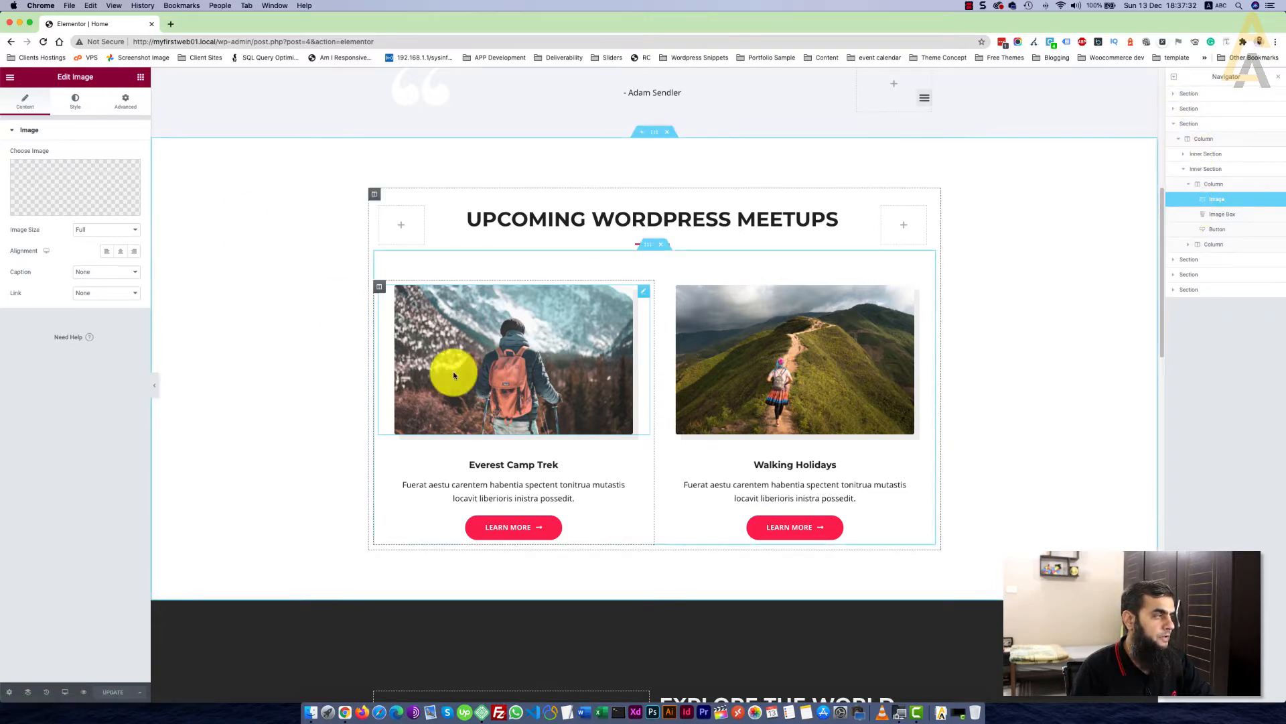
pyautogui.click(125, 99)
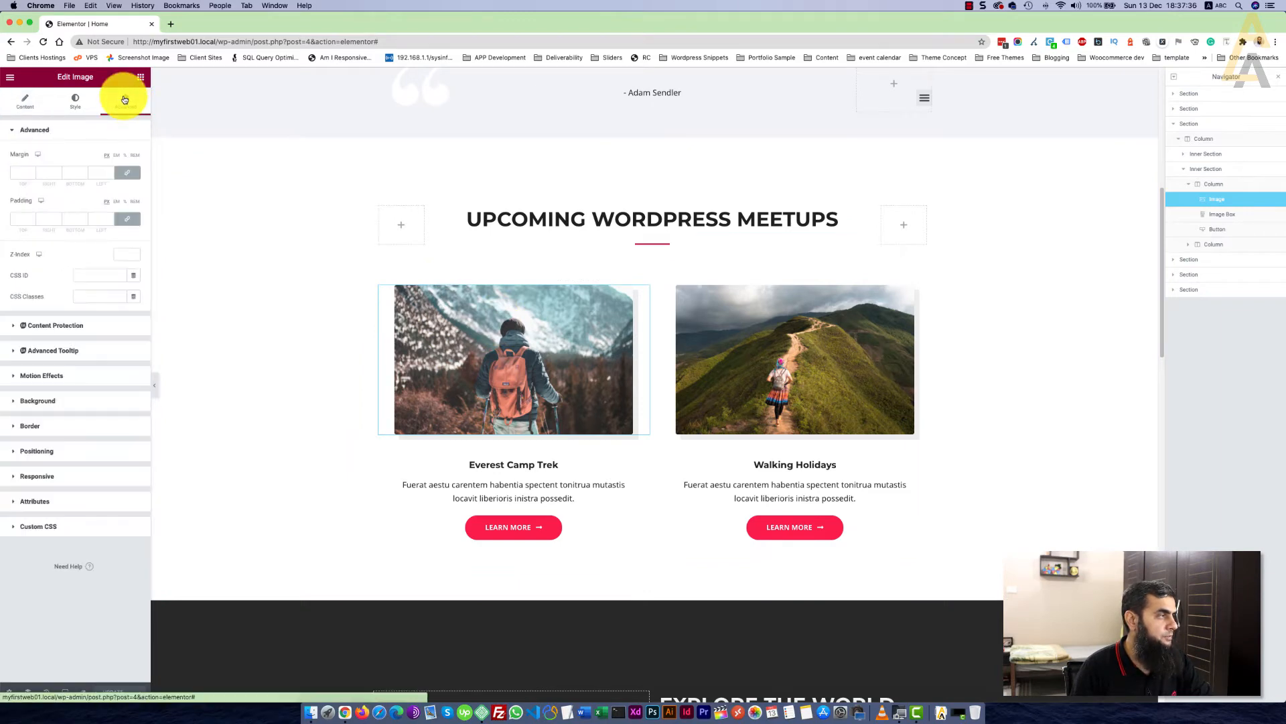
pyautogui.click(48, 376)
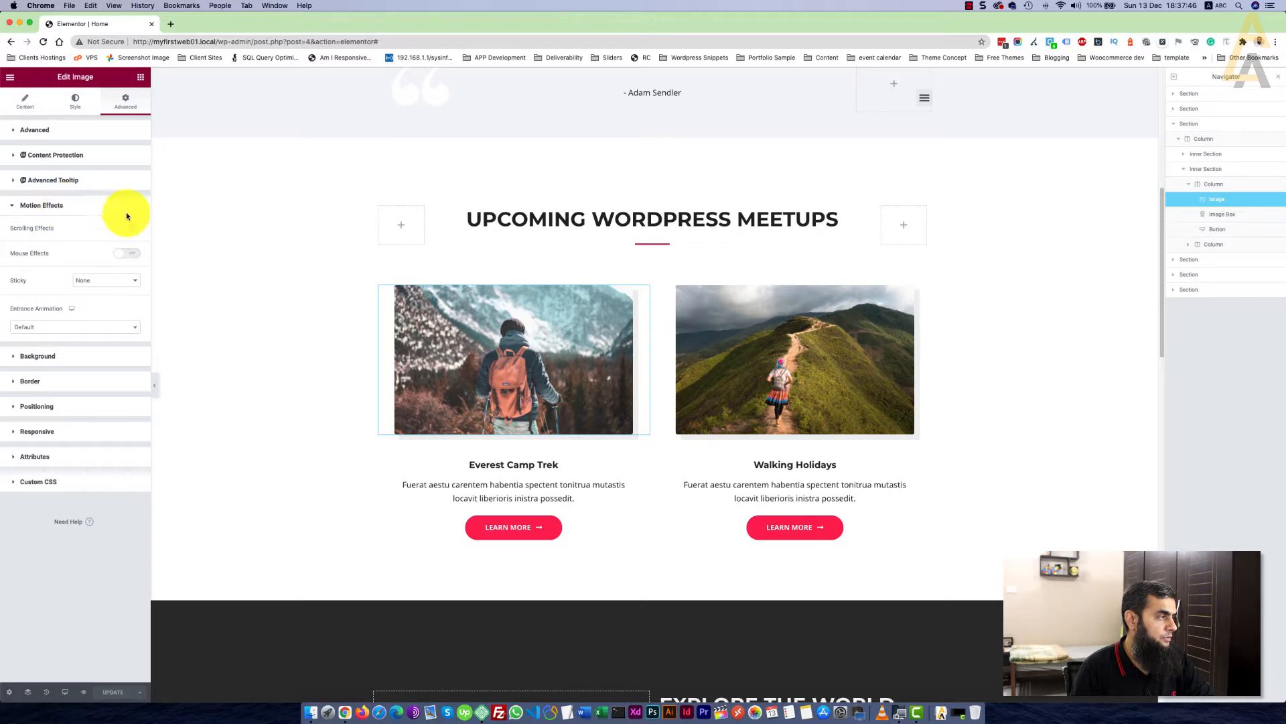
pyautogui.click(128, 254)
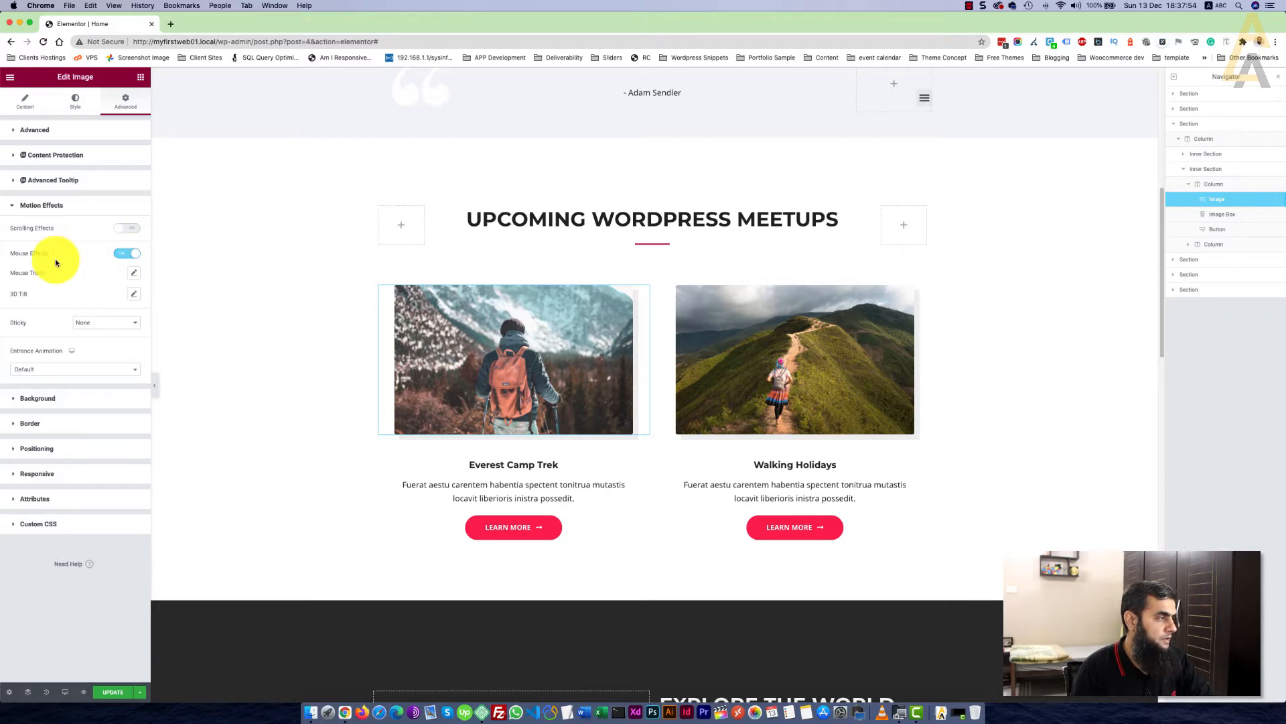
# Give the Everest Camp Trek image a 3D Tilt effect with Opposite direction and speed 10
pyautogui.click(135, 295)
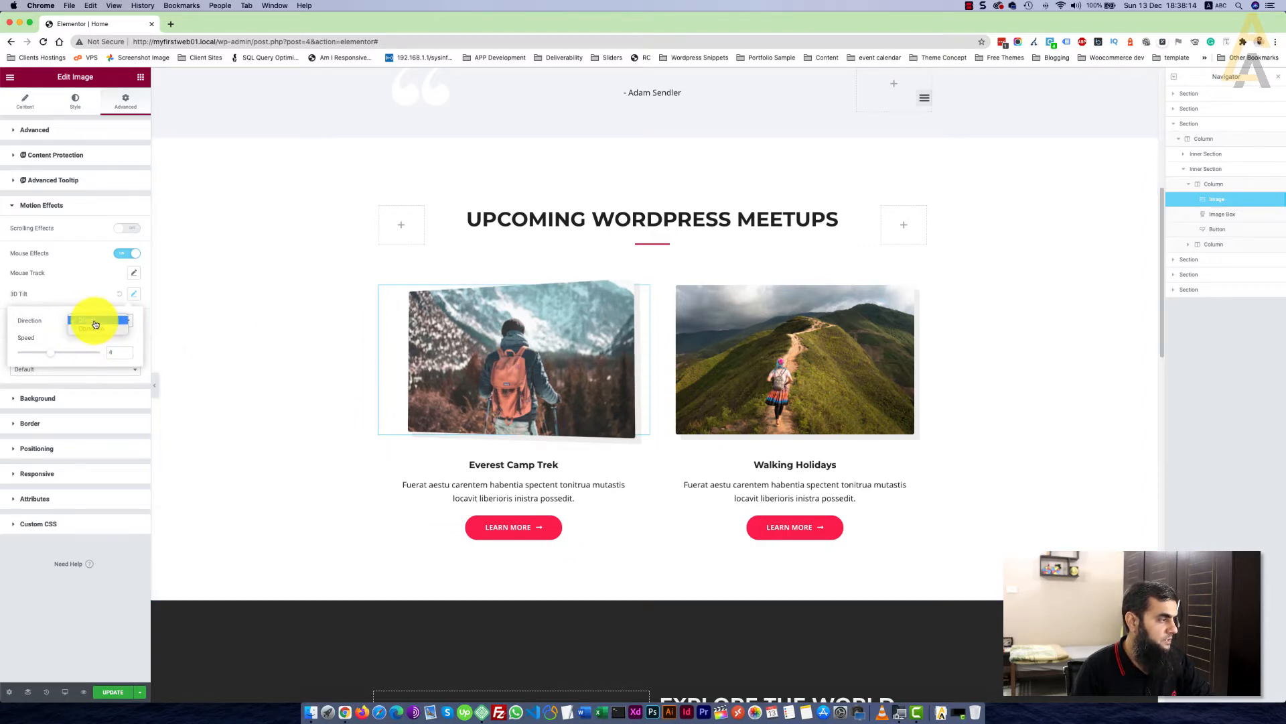
pyautogui.click(96, 330)
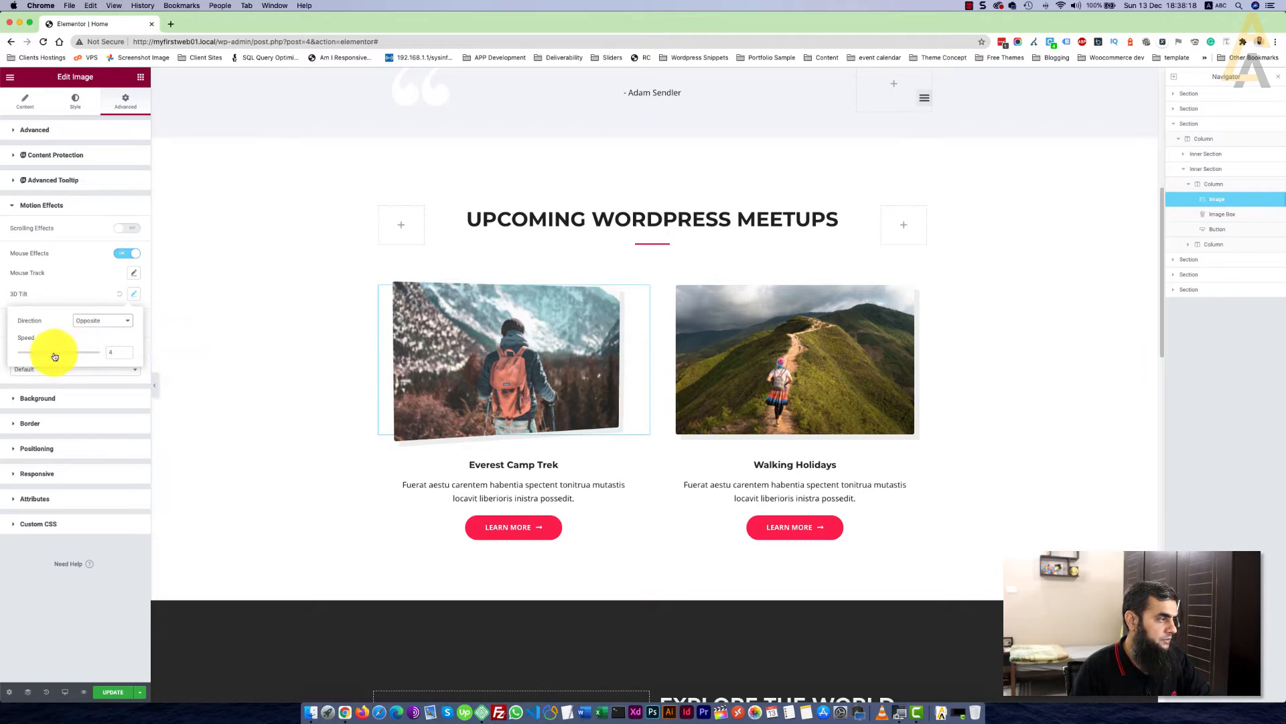
pyautogui.moveTo(55, 357); pyautogui.dragTo(104, 355)
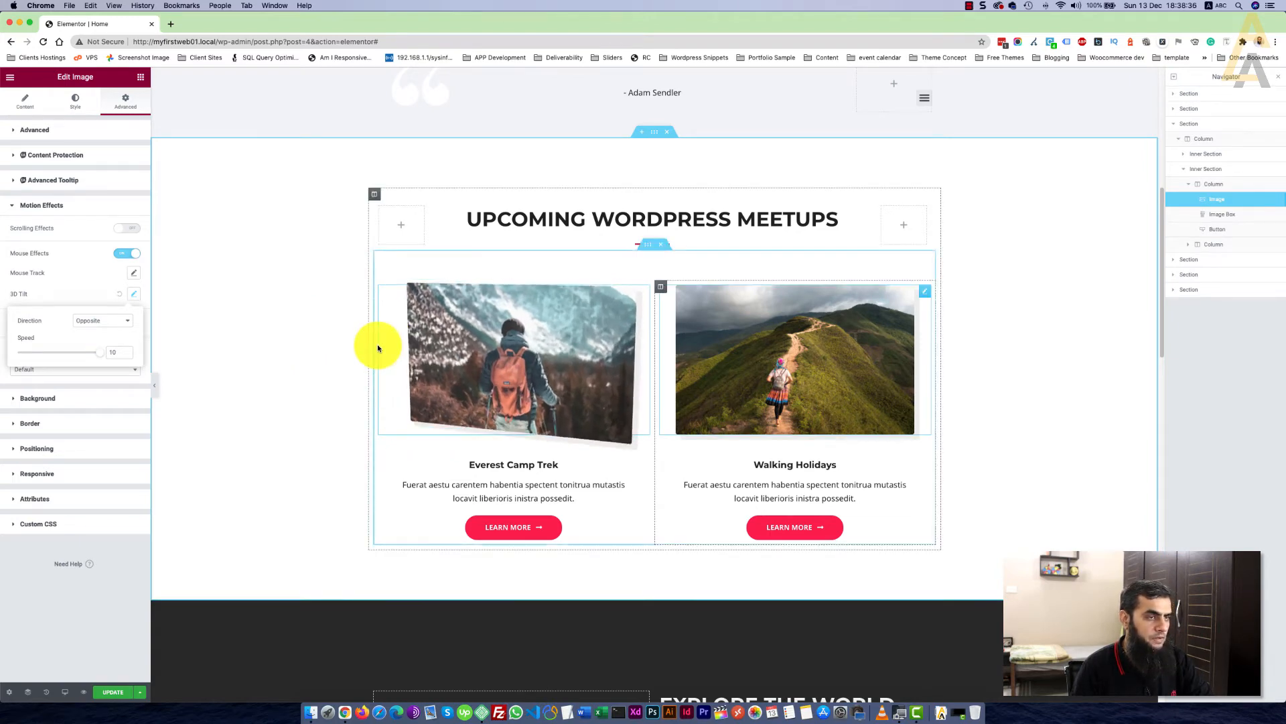
# Enable Mouse Effects for the Walking Holidays image and add a 3D Tilt with Direct direction and speed 6
pyautogui.click(890, 304)
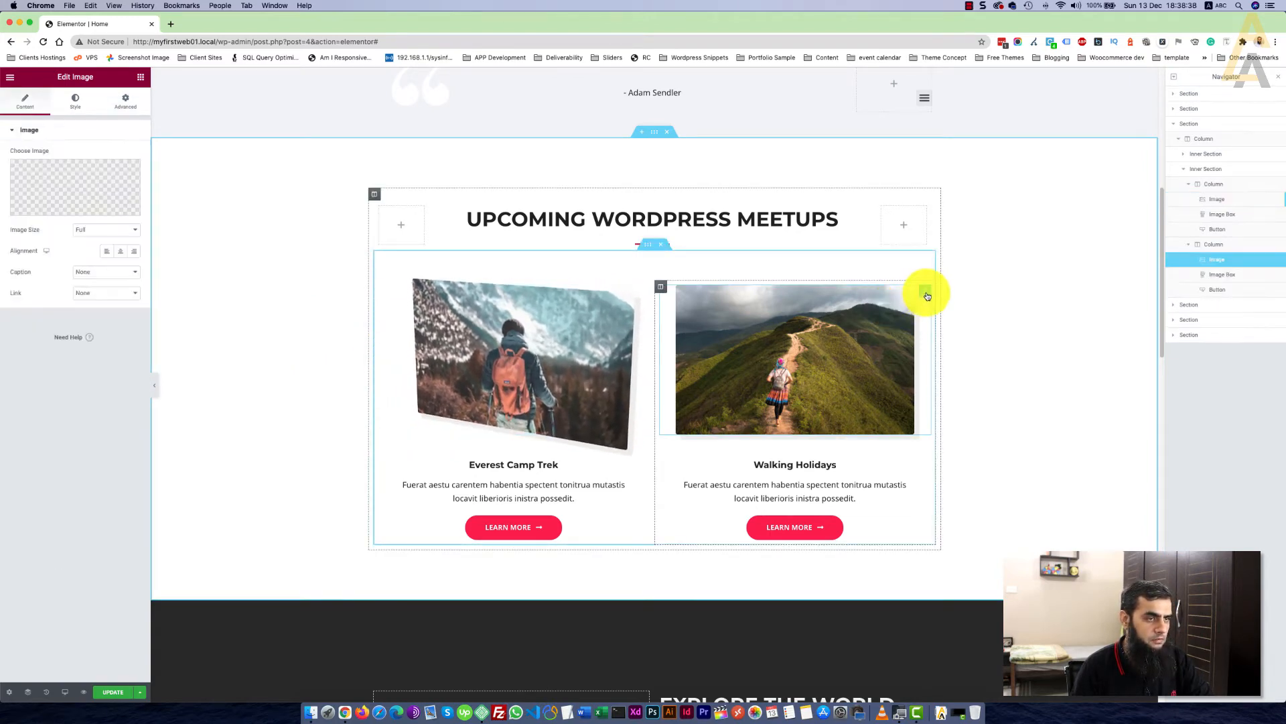
pyautogui.click(130, 107)
pyautogui.click(53, 375)
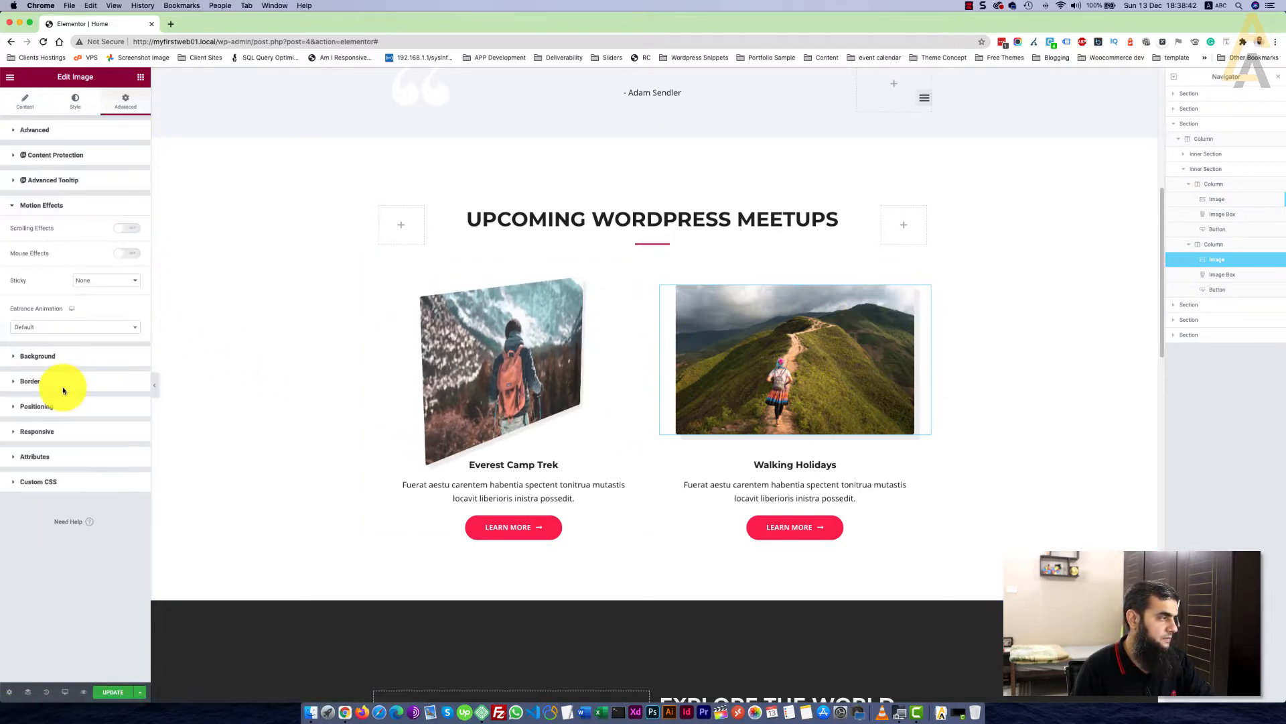
pyautogui.click(133, 253)
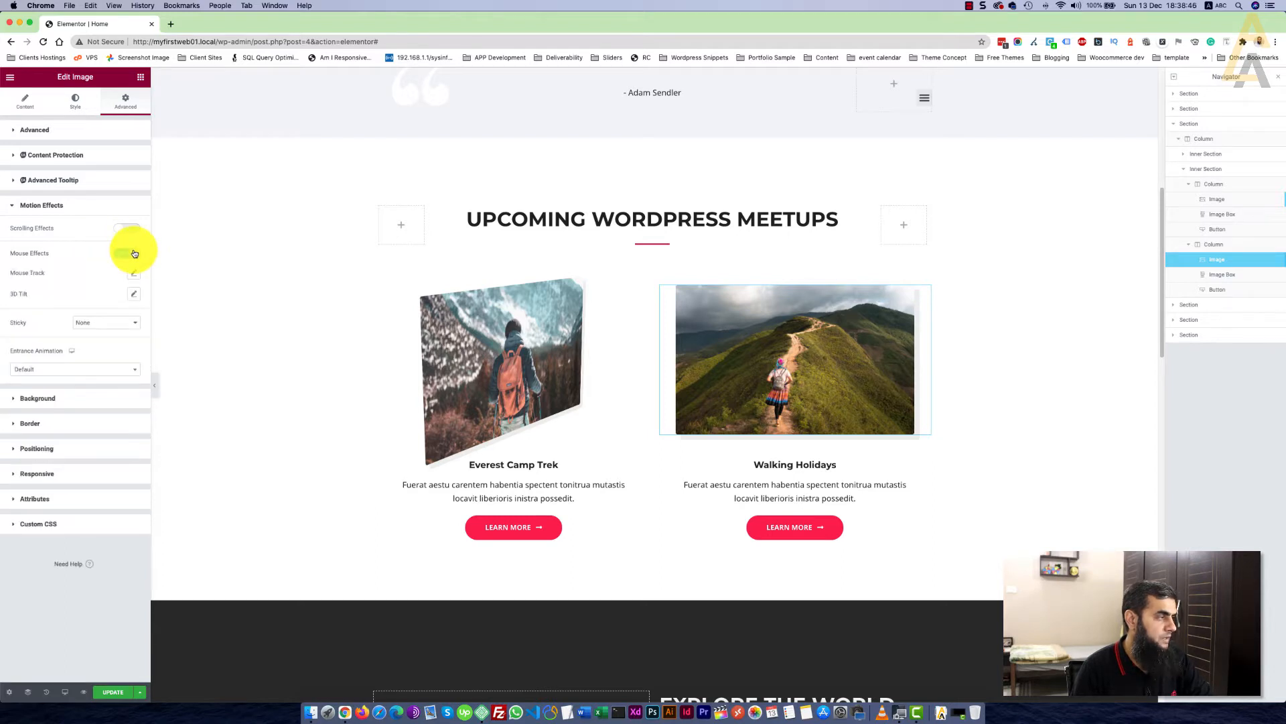
pyautogui.click(134, 294)
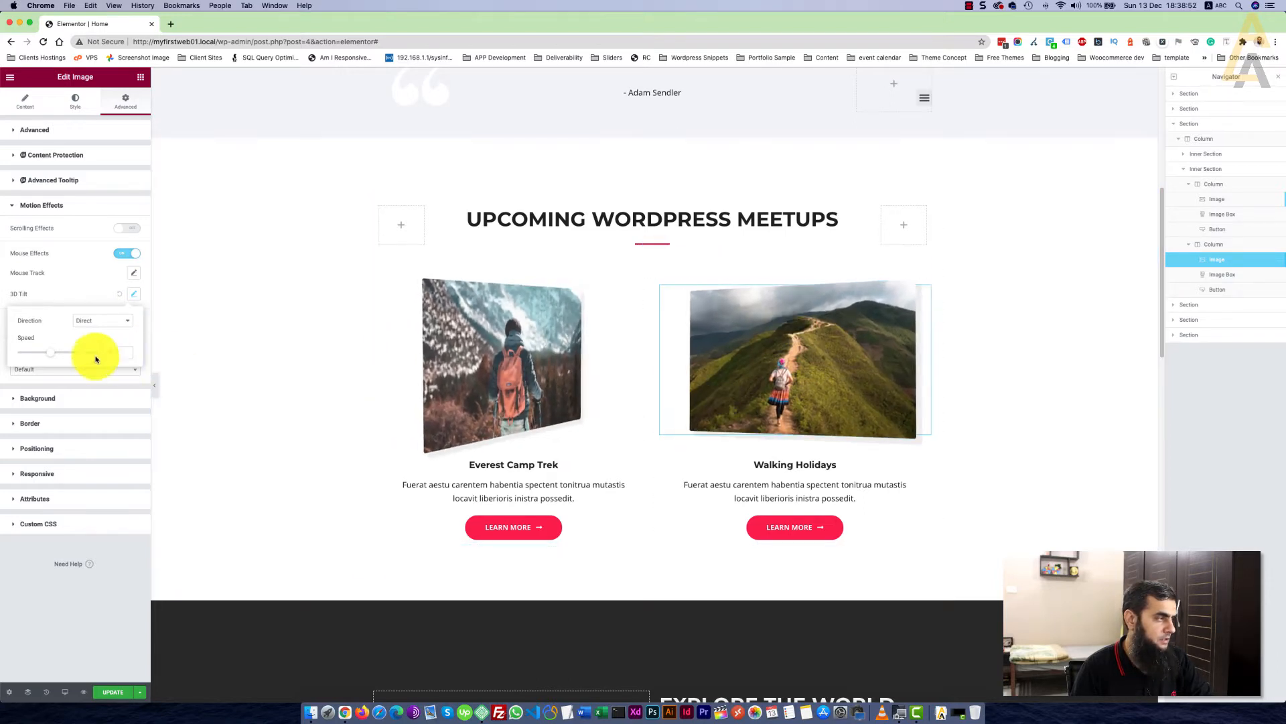
pyautogui.moveTo(95, 359)
pyautogui.mouseDown()
pyautogui.moveTo(58, 352)
pyautogui.moveTo(75, 356)
pyautogui.mouseUp()
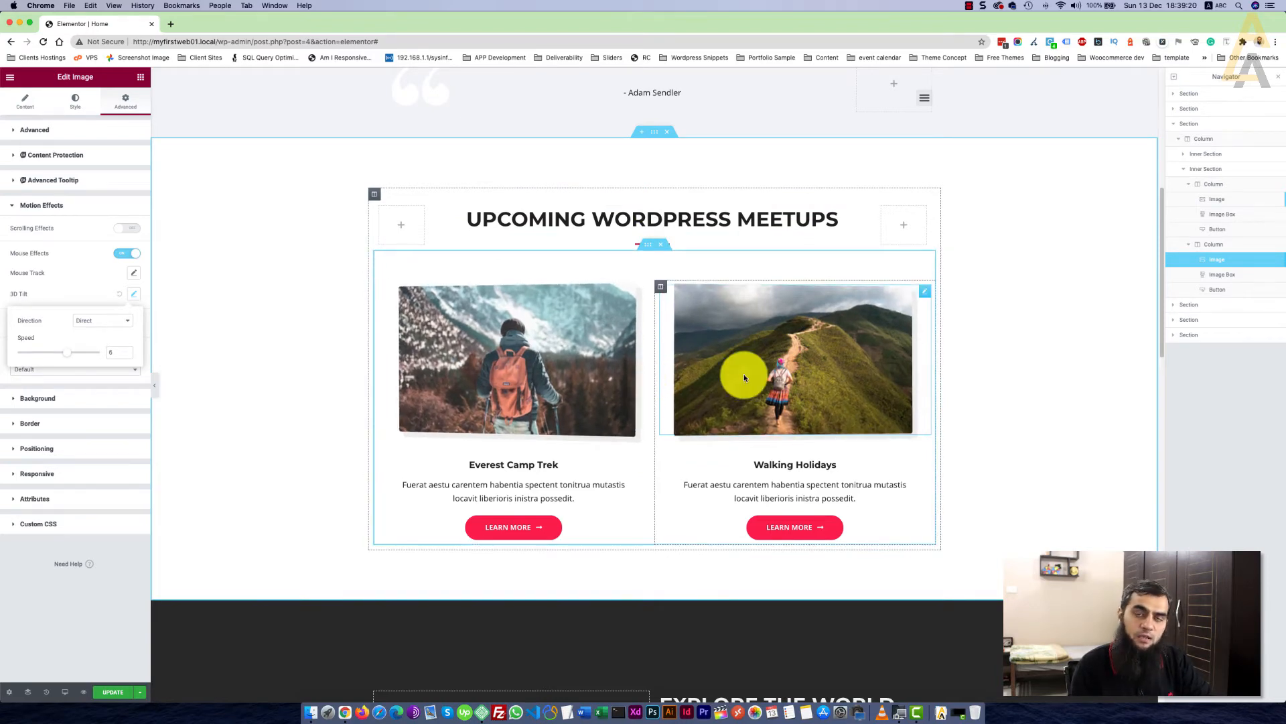
# Add a Spacer widget to the empty column beside the Explore the World text
pyautogui.scroll(-5, 745, 376)
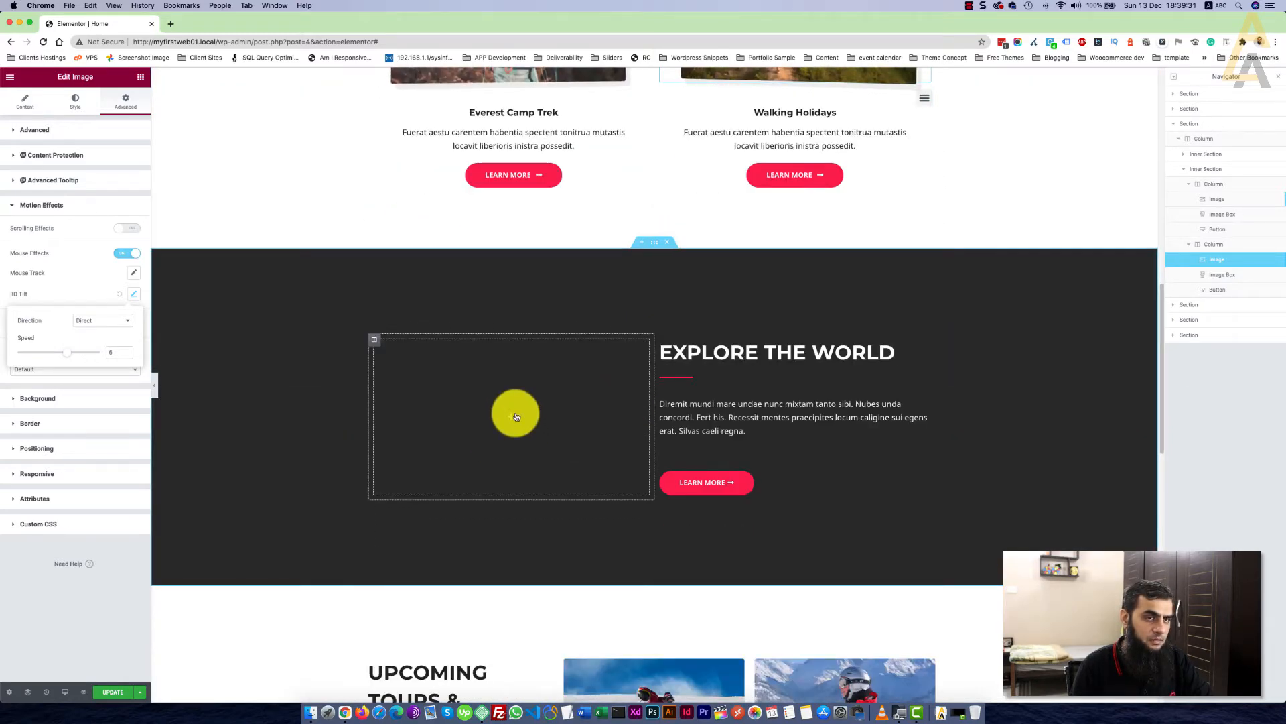
pyautogui.click(514, 417)
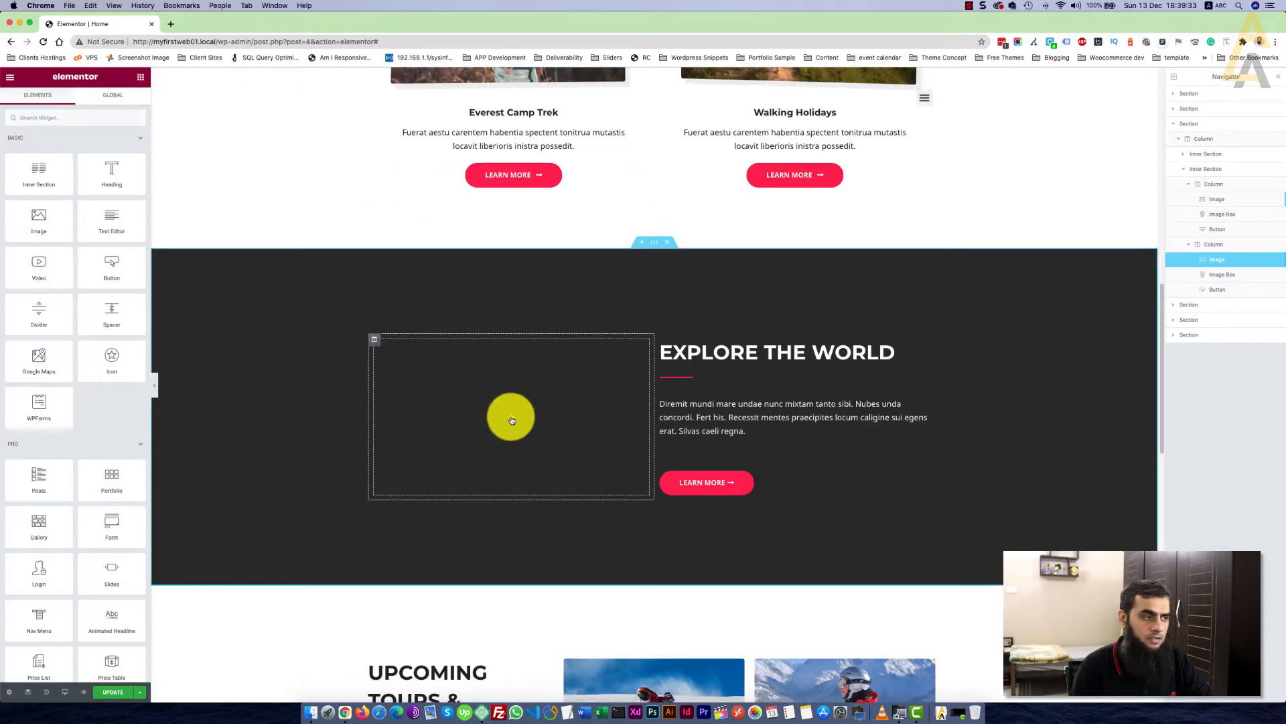
pyautogui.click(375, 340)
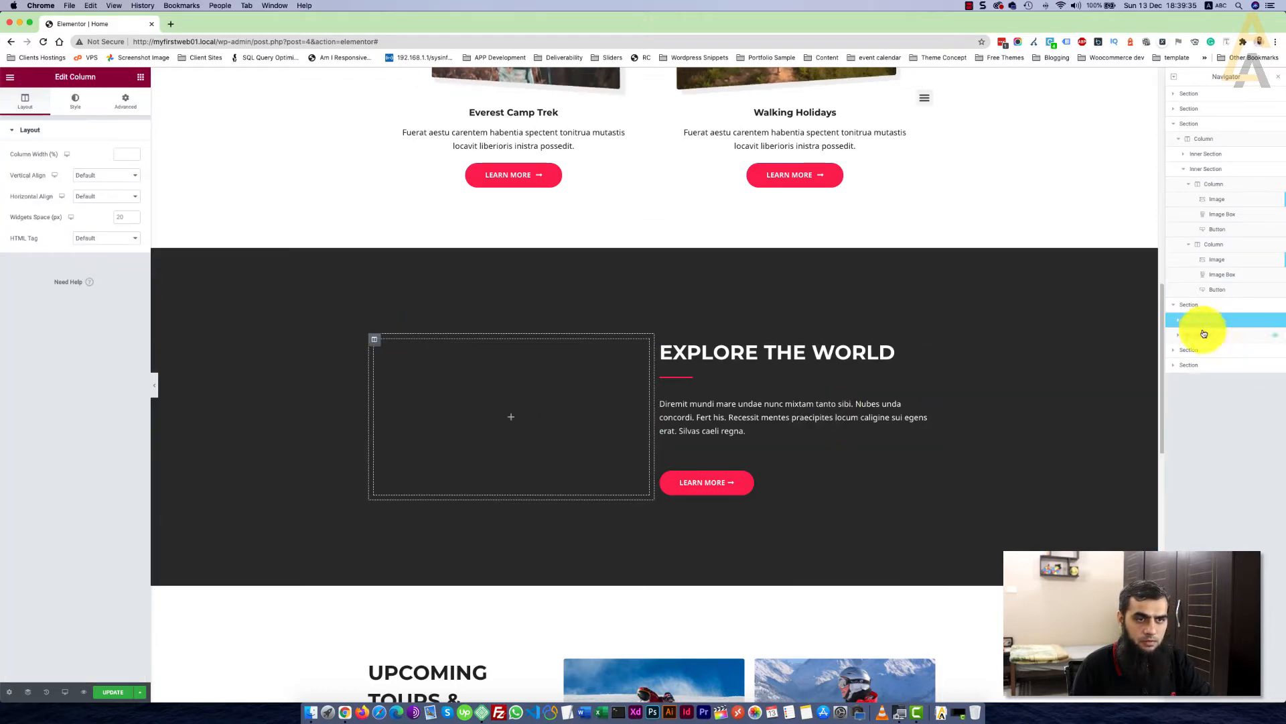
pyautogui.click(1178, 320)
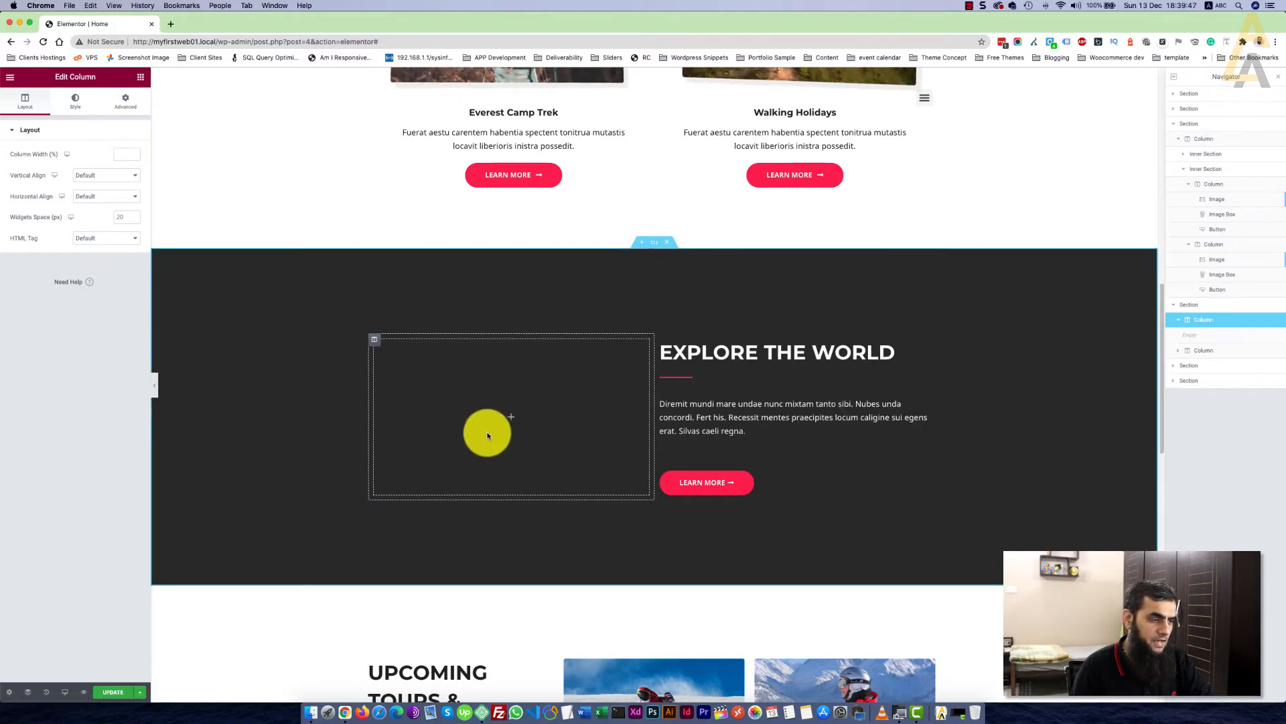
pyautogui.click(134, 112)
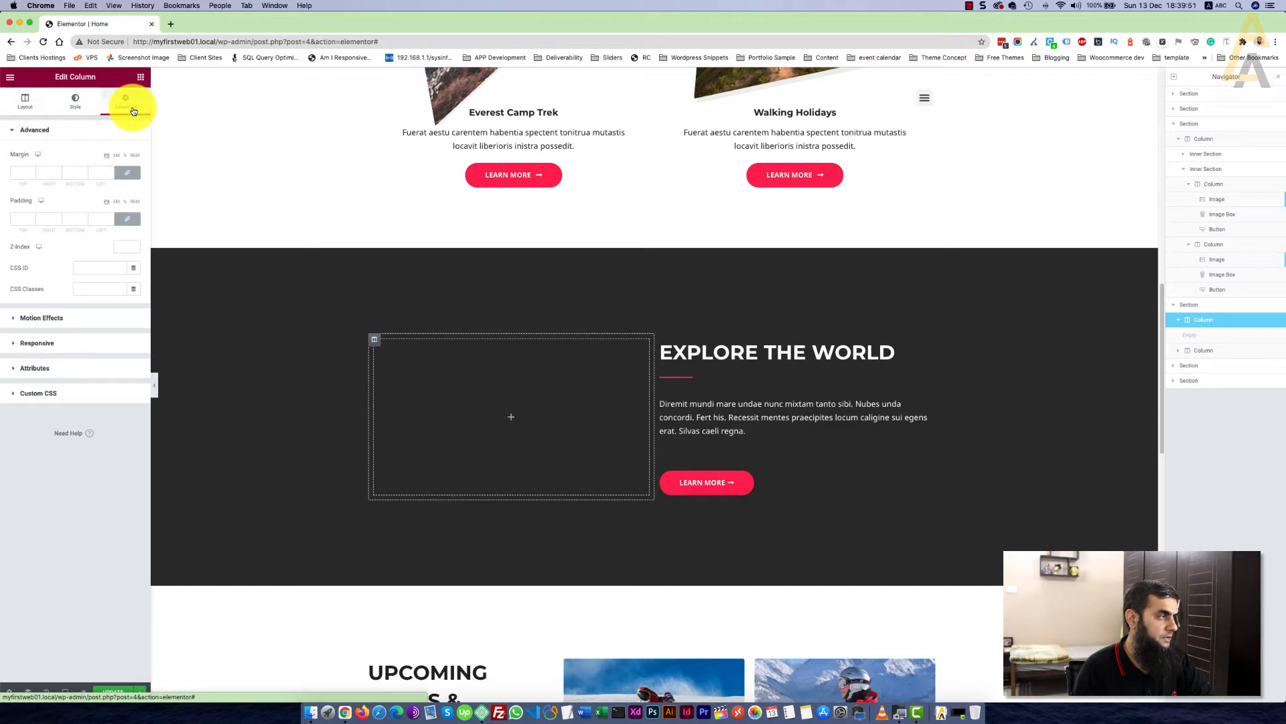
pyautogui.click(141, 77)
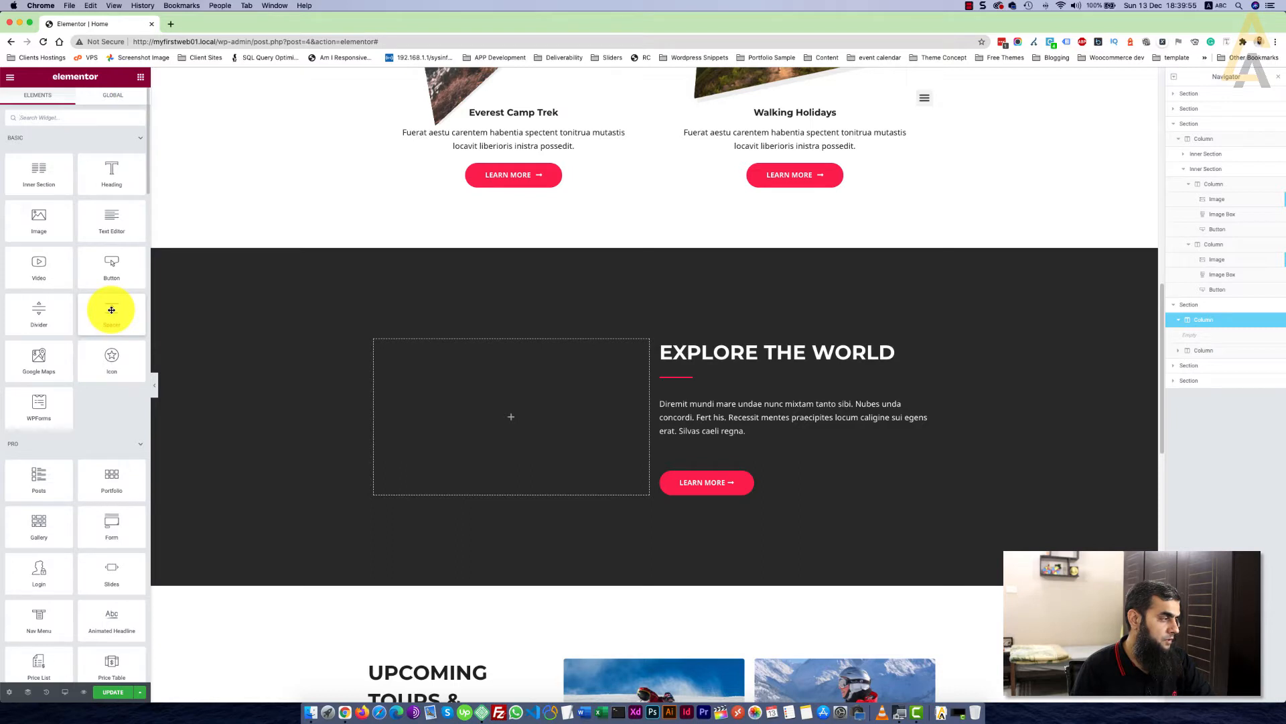
pyautogui.moveTo(109, 309); pyautogui.dragTo(512, 404)
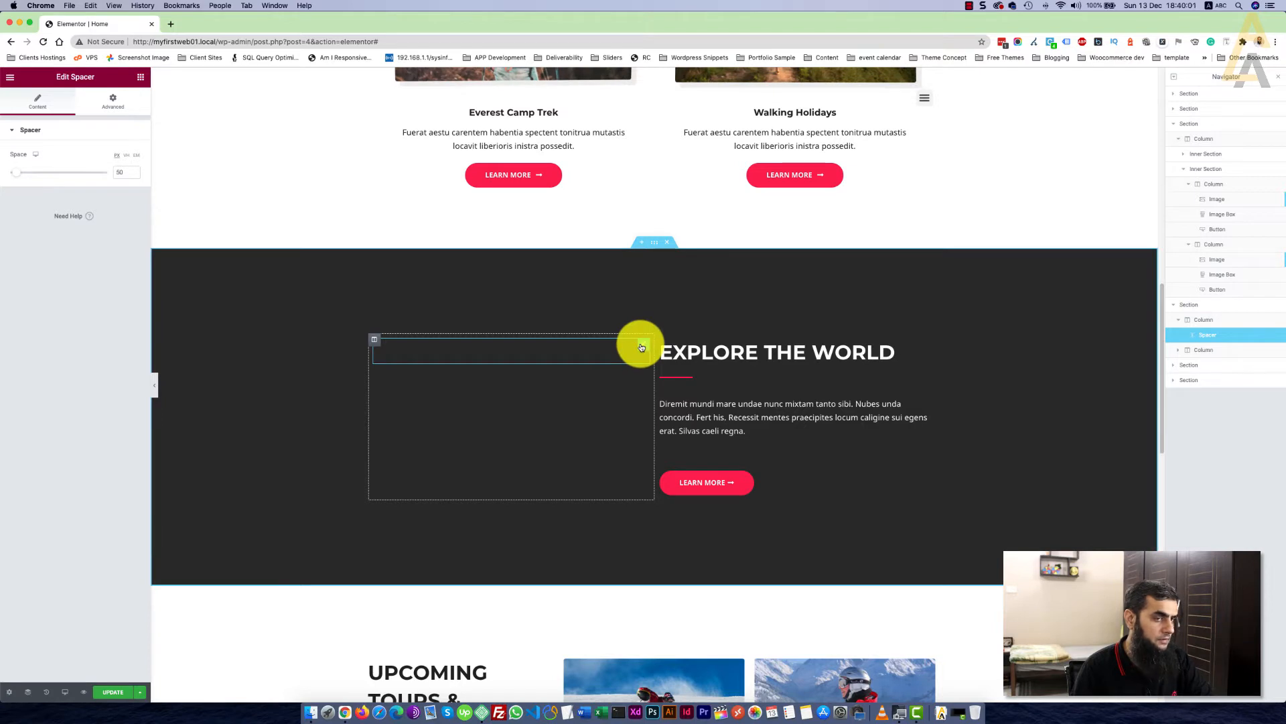
# Give the new Spacer beside the Explore the World text a classic background using the image water-sports-02.jpg
pyautogui.click(113, 103)
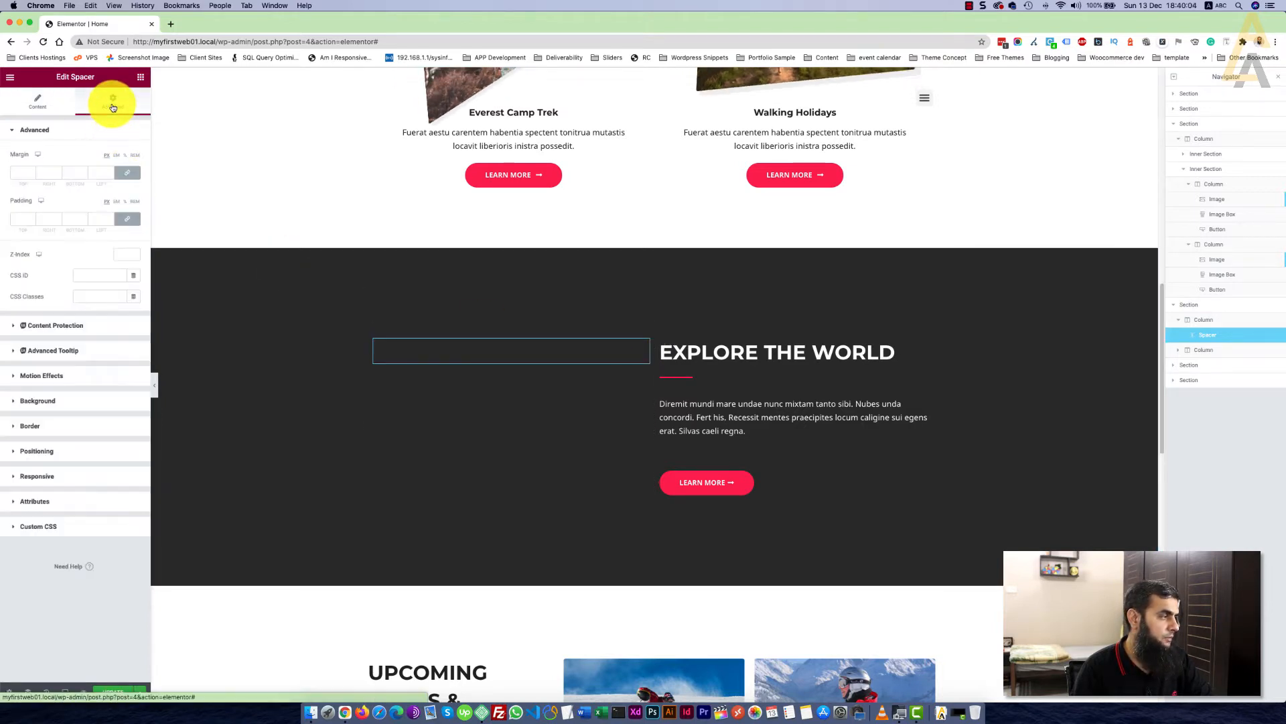
pyautogui.click(35, 402)
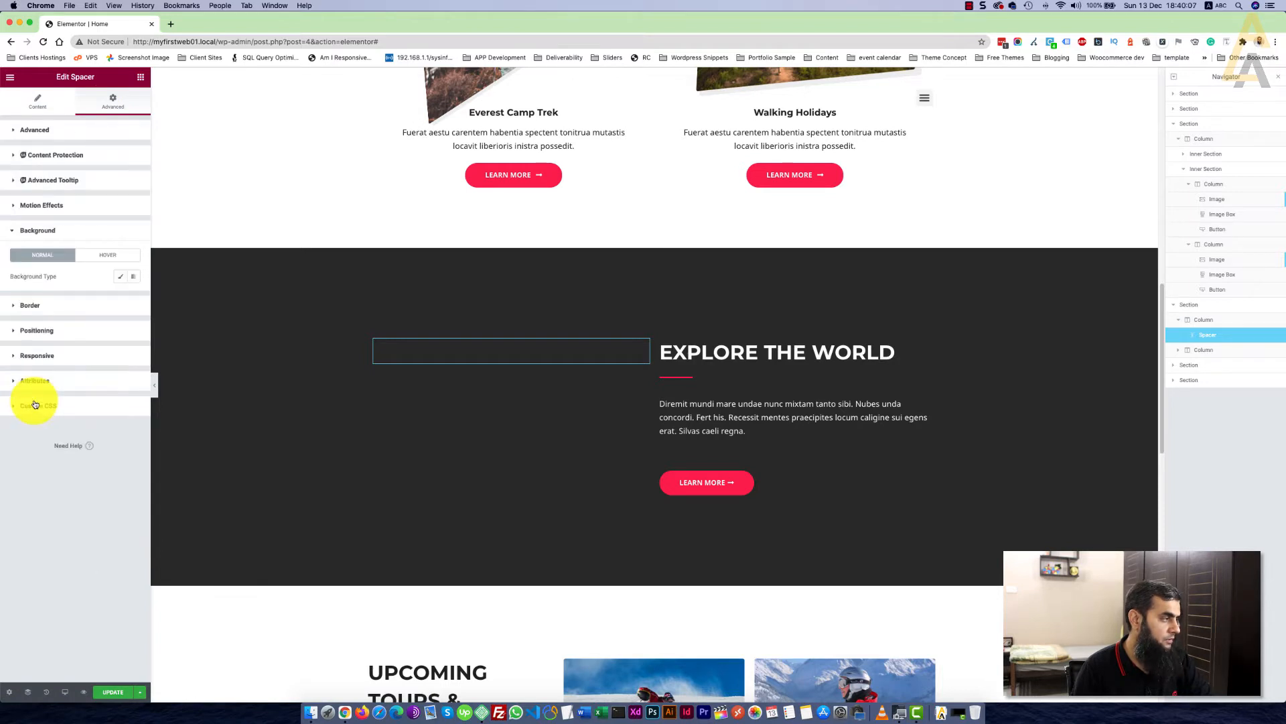
pyautogui.click(121, 279)
pyautogui.click(88, 367)
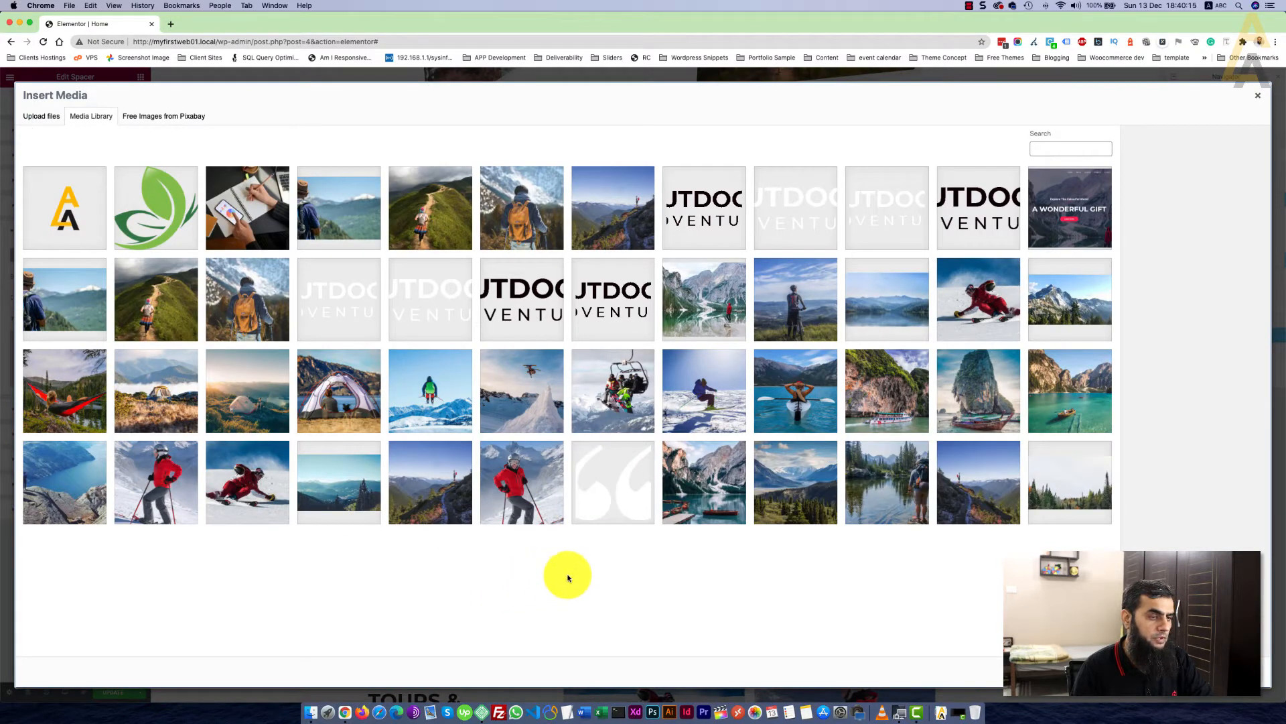
pyautogui.click(976, 375)
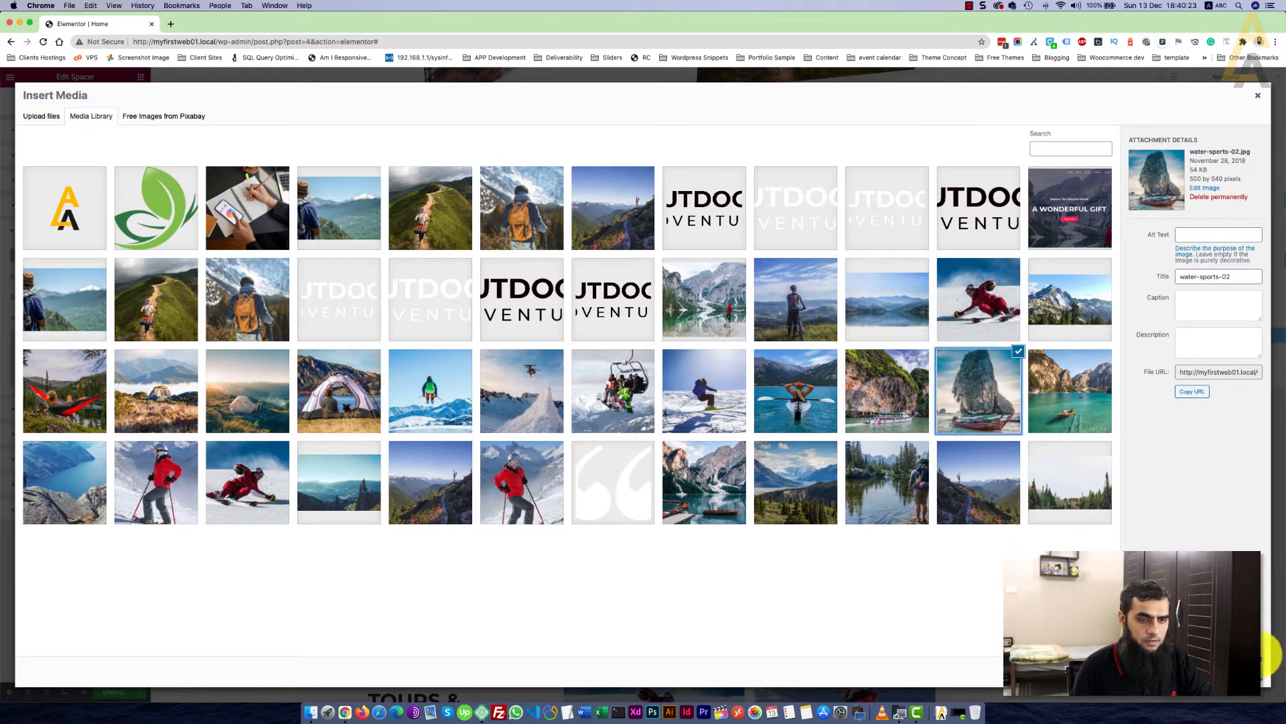
pyautogui.click(1246, 672)
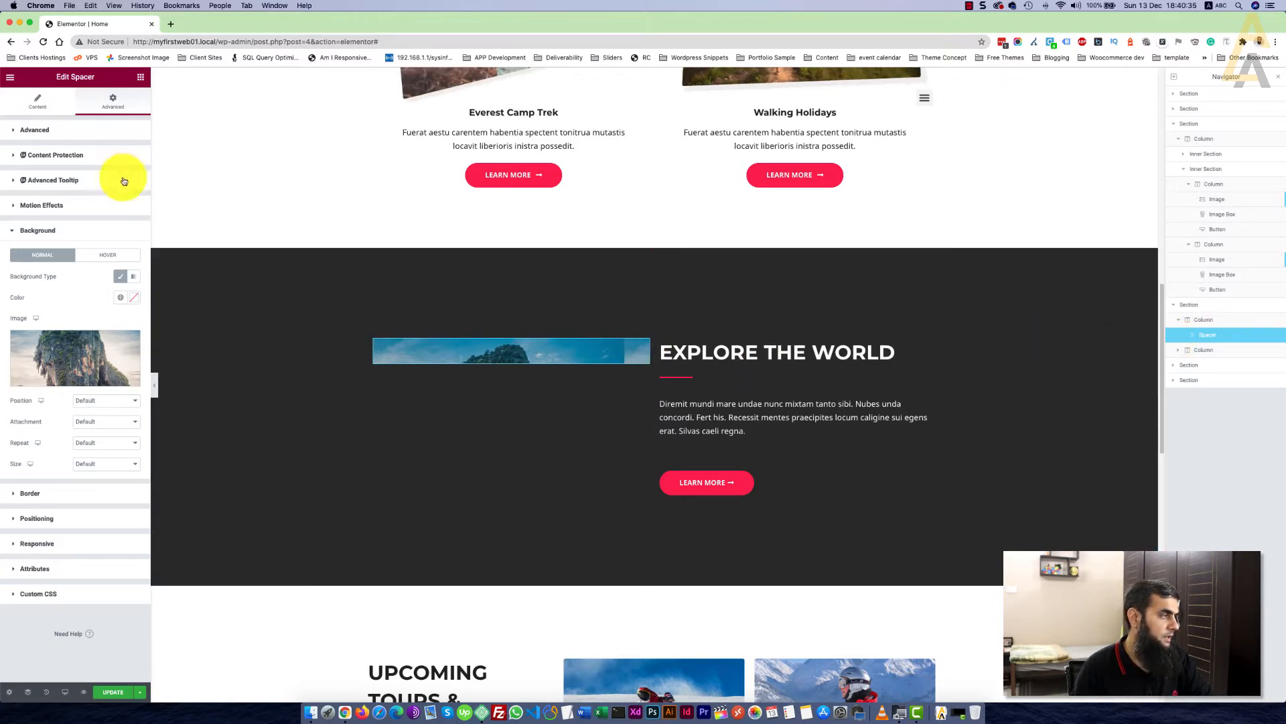
# Set the height of the Spacer beside the Explore the World text to 540
pyautogui.click(34, 103)
pyautogui.moveTo(15, 175); pyautogui.dragTo(99, 181)
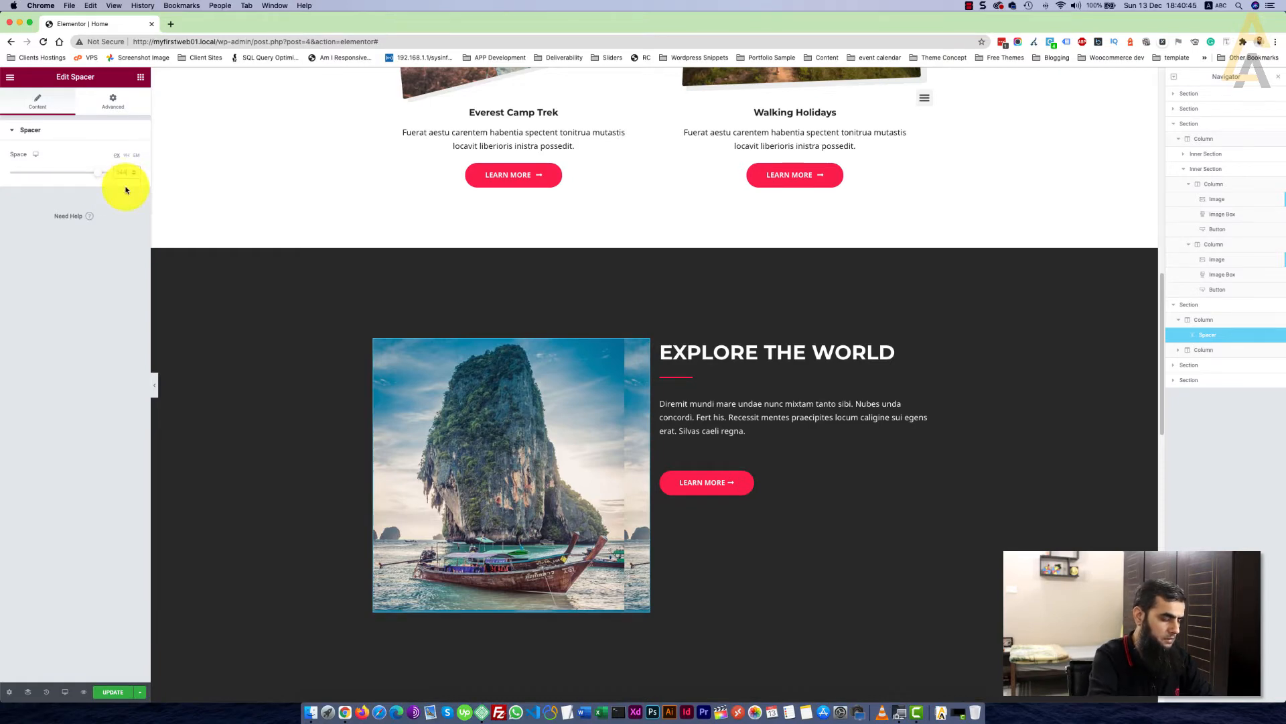
pyautogui.write('540')
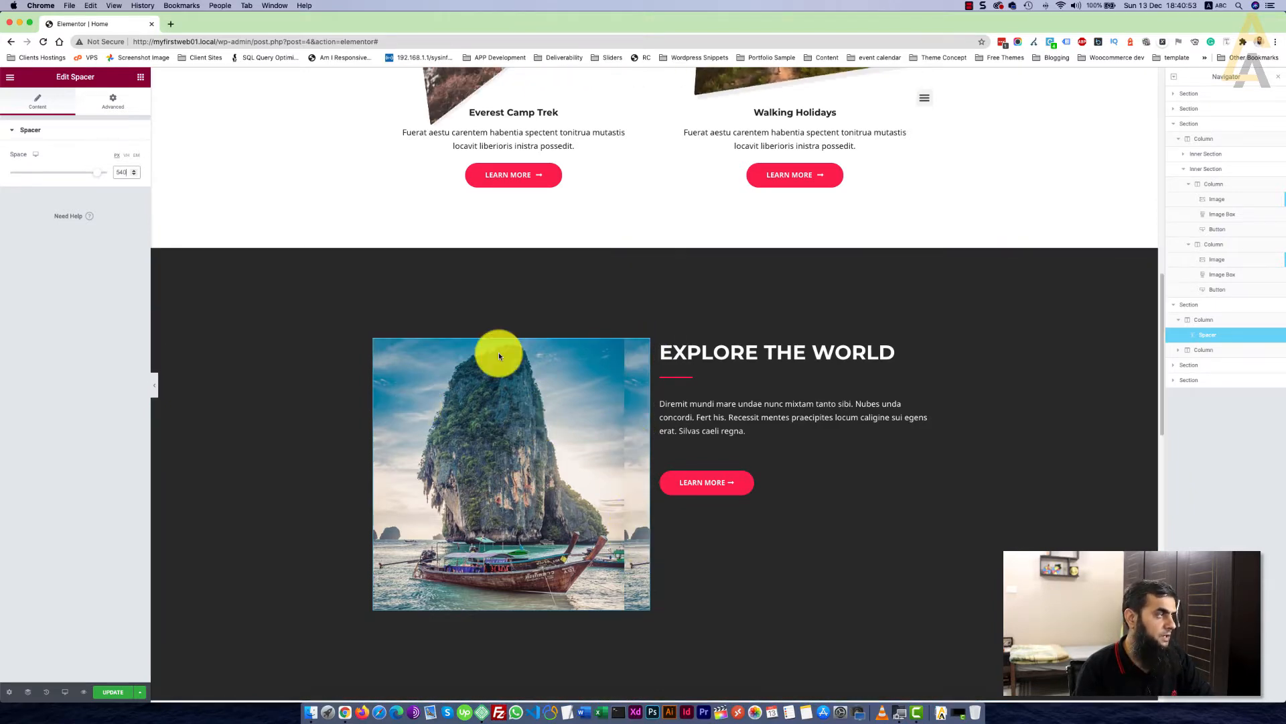
# Set the Spacer's background image to No-repeat with size Cover
pyautogui.click(119, 102)
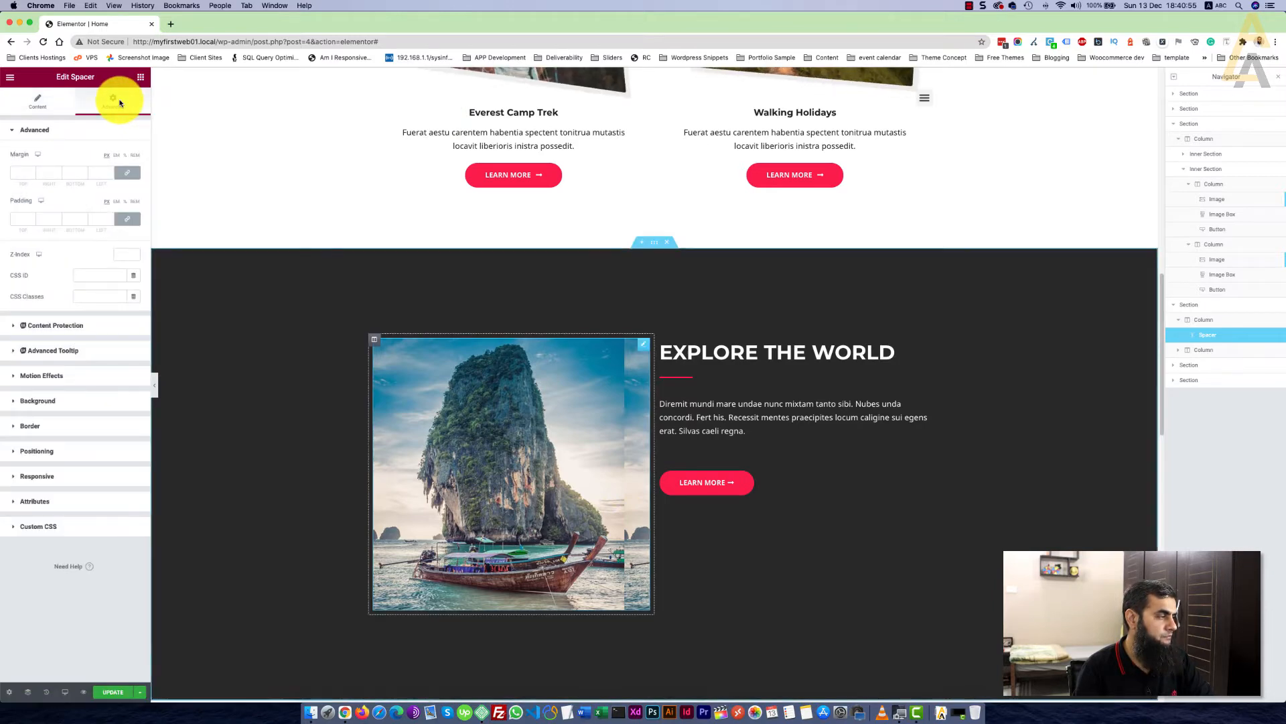
pyautogui.click(50, 401)
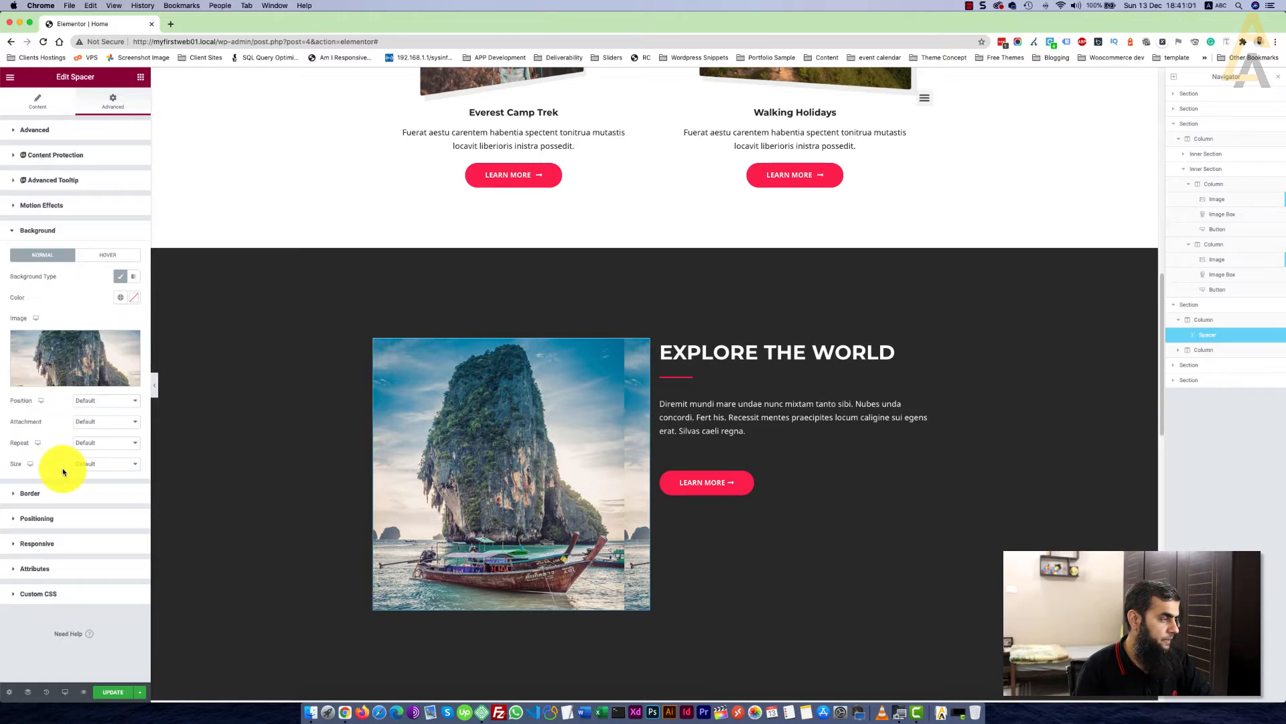
pyautogui.click(93, 441)
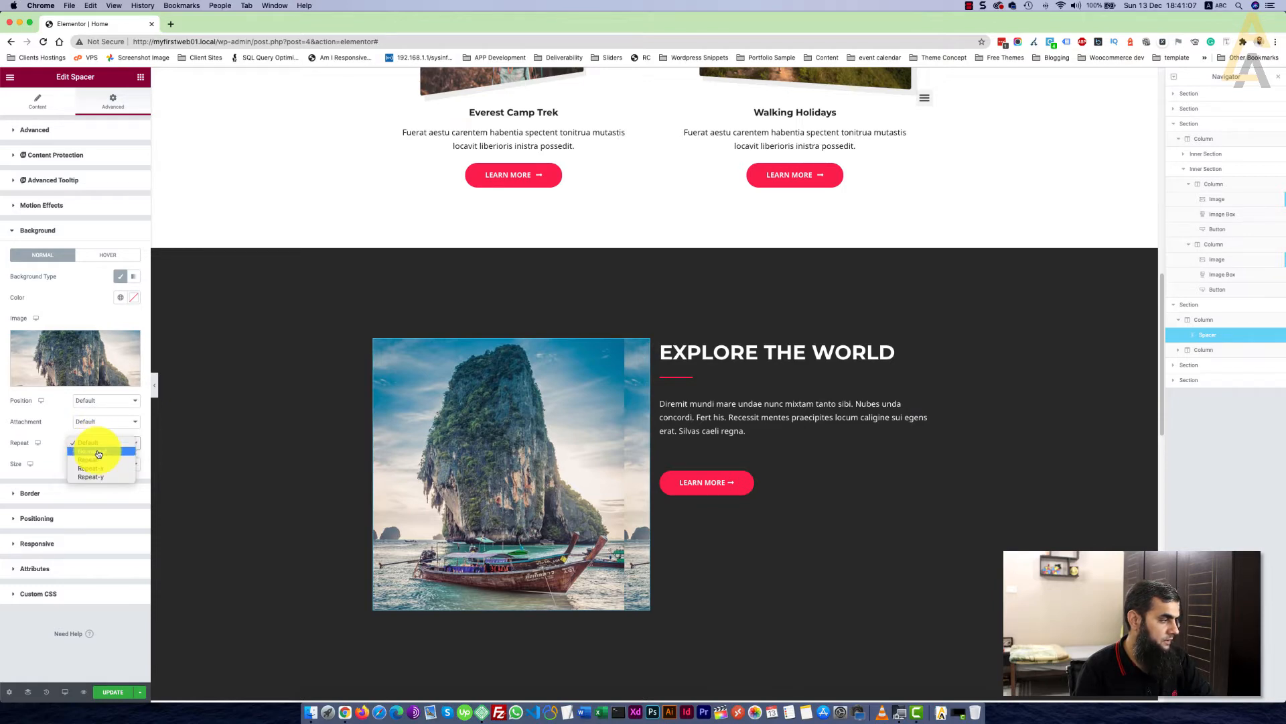
pyautogui.click(110, 452)
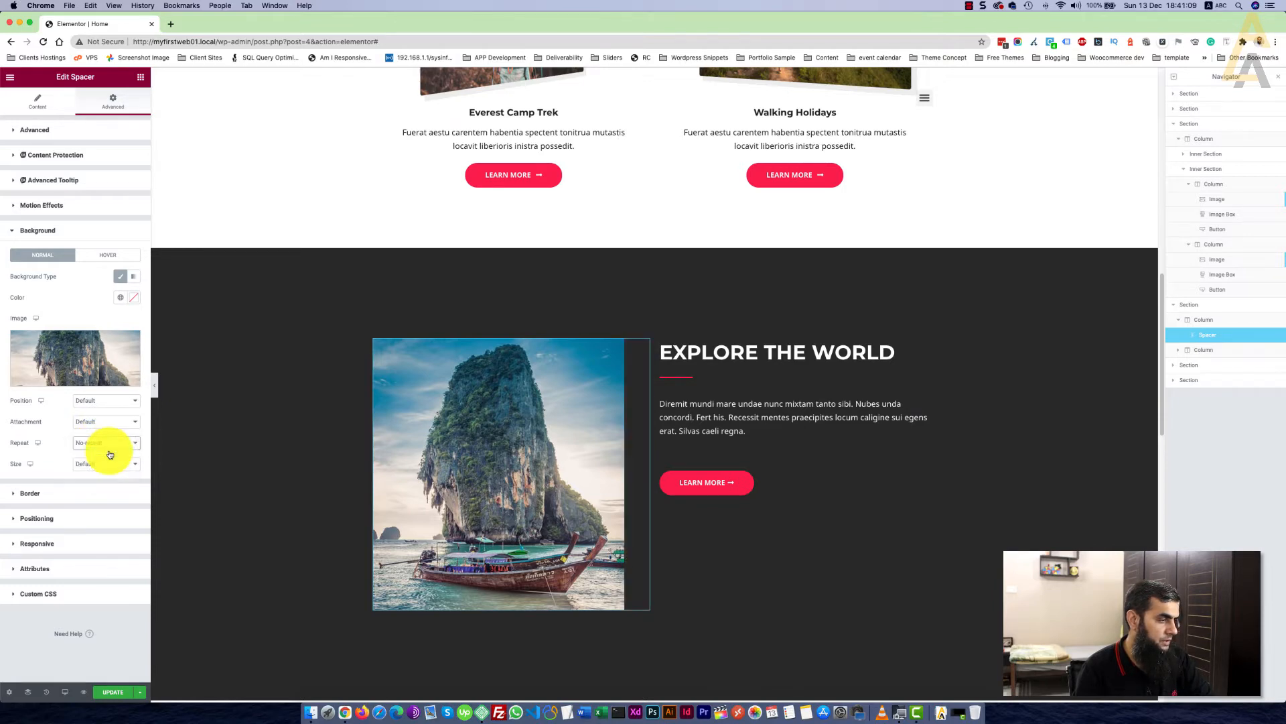
pyautogui.click(94, 465)
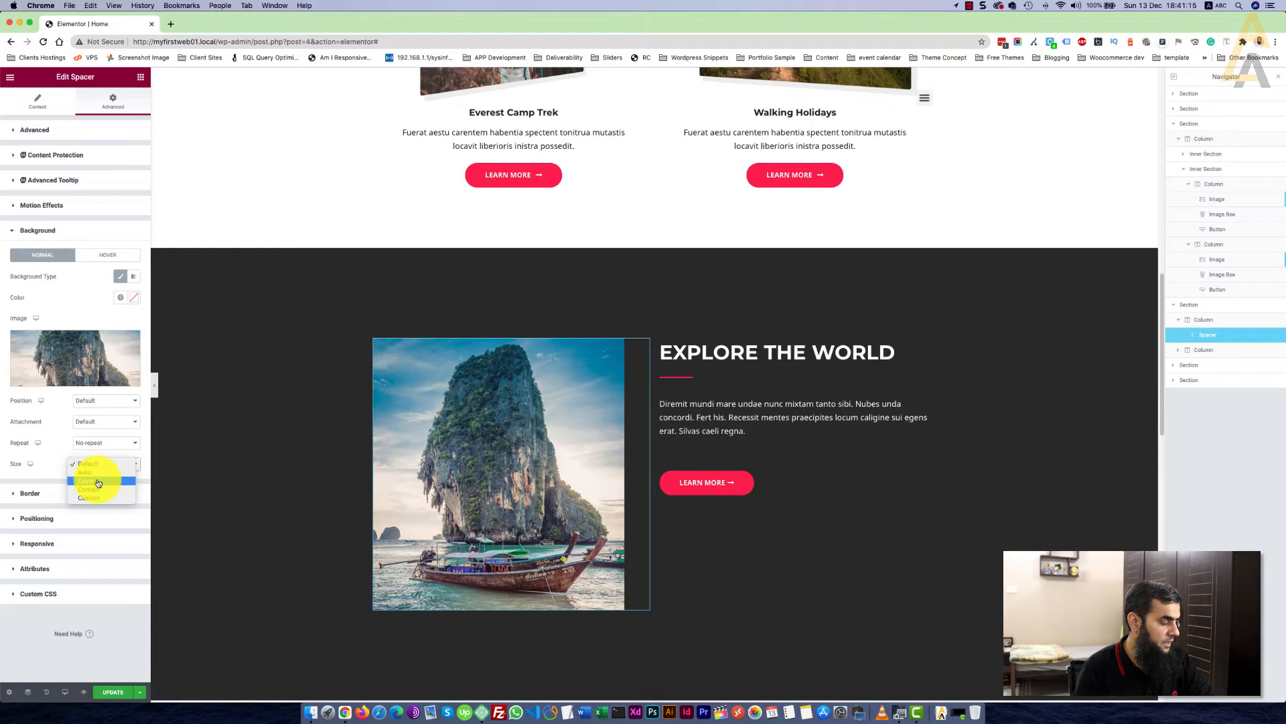
pyautogui.click(97, 482)
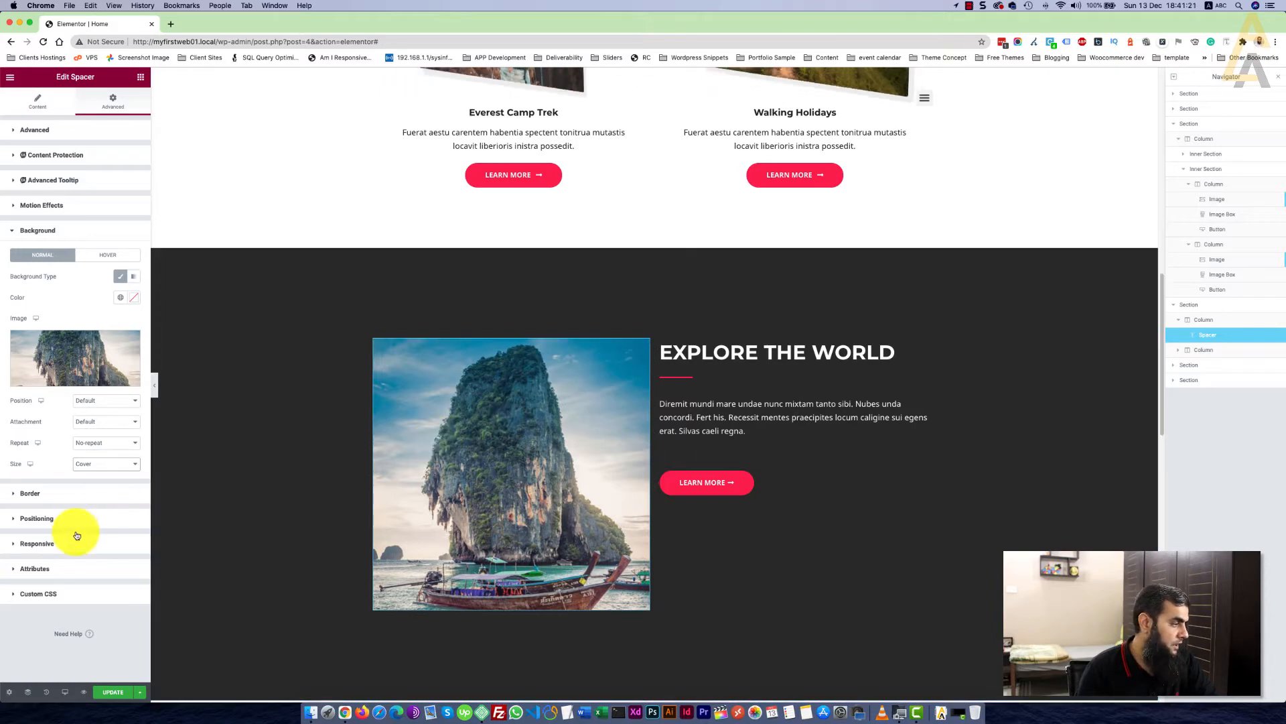
# Enable Mouse Effects for the Spacer and add a 3D Tilt with Direct direction and speed 7
pyautogui.click(59, 207)
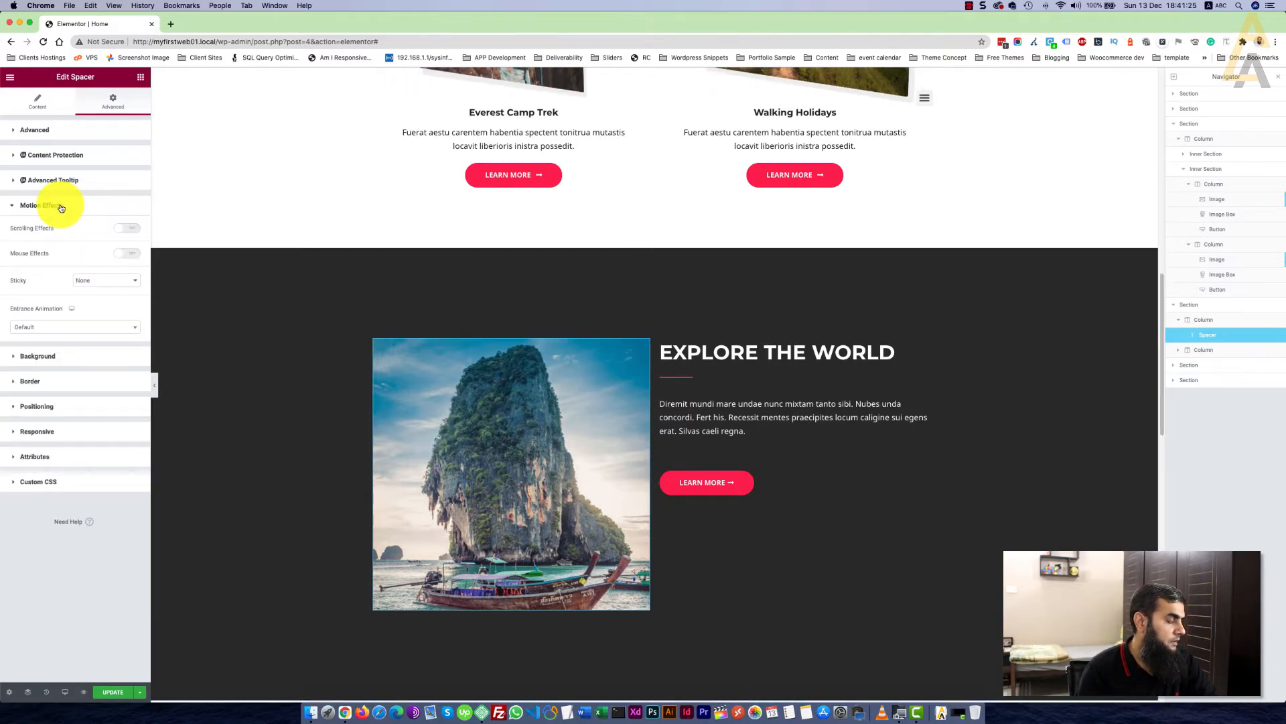
pyautogui.click(129, 254)
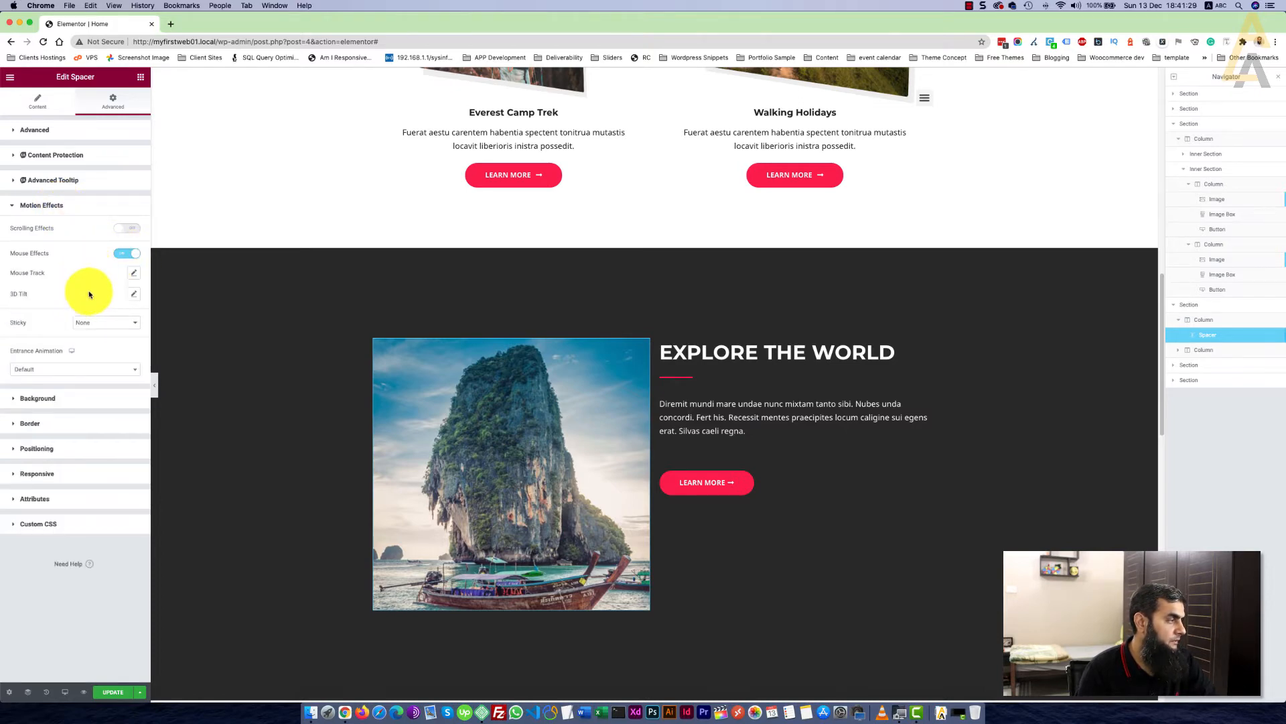
pyautogui.click(136, 295)
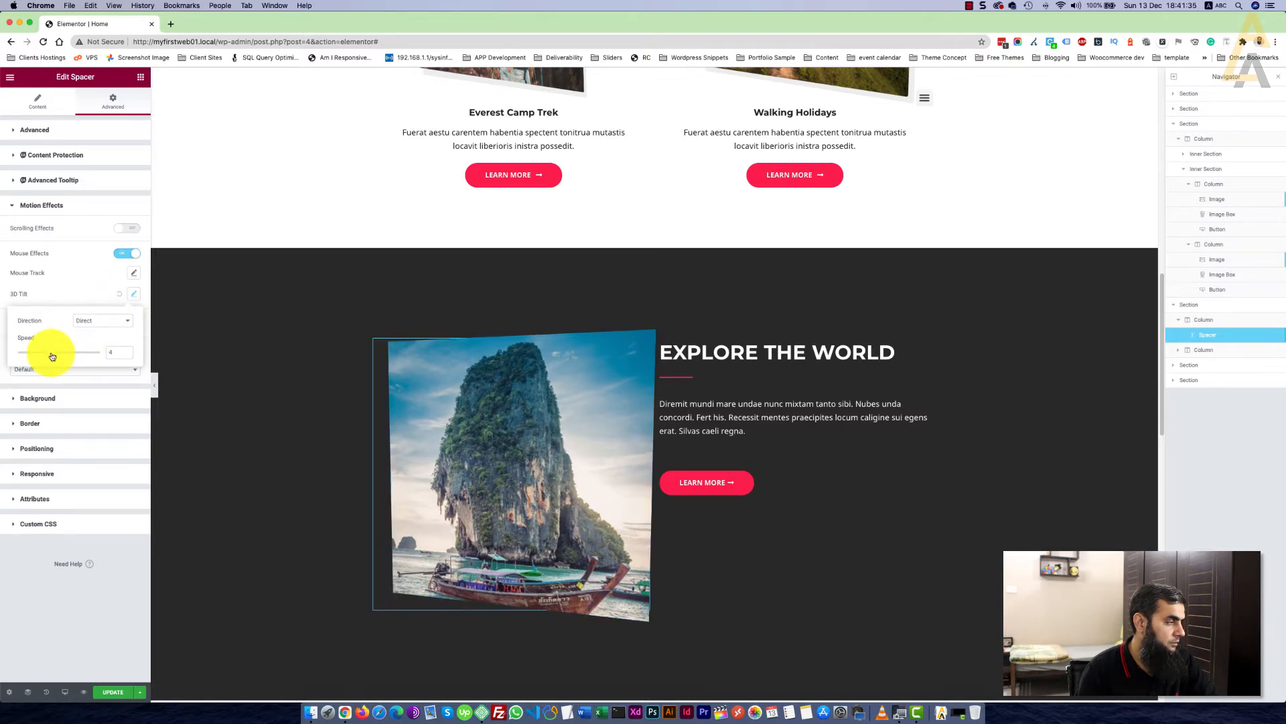
pyautogui.moveTo(52, 356); pyautogui.dragTo(95, 351)
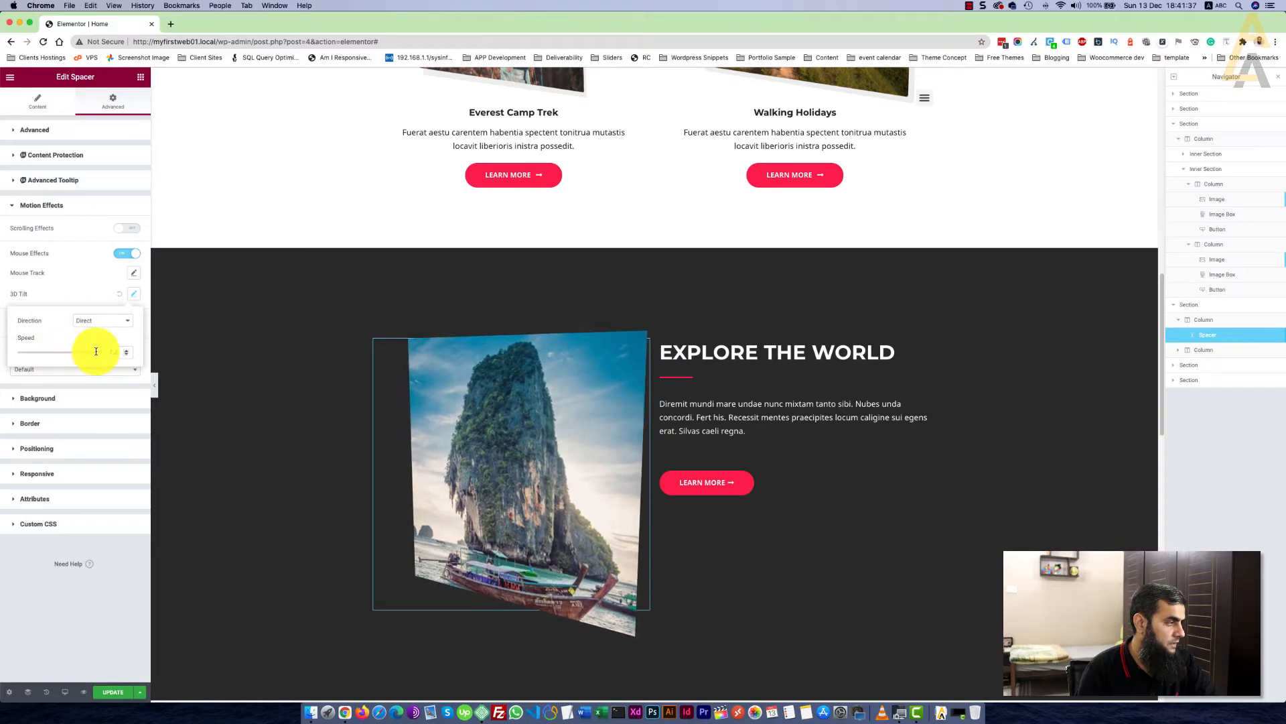
pyautogui.click(126, 355)
pyautogui.click(126, 355)
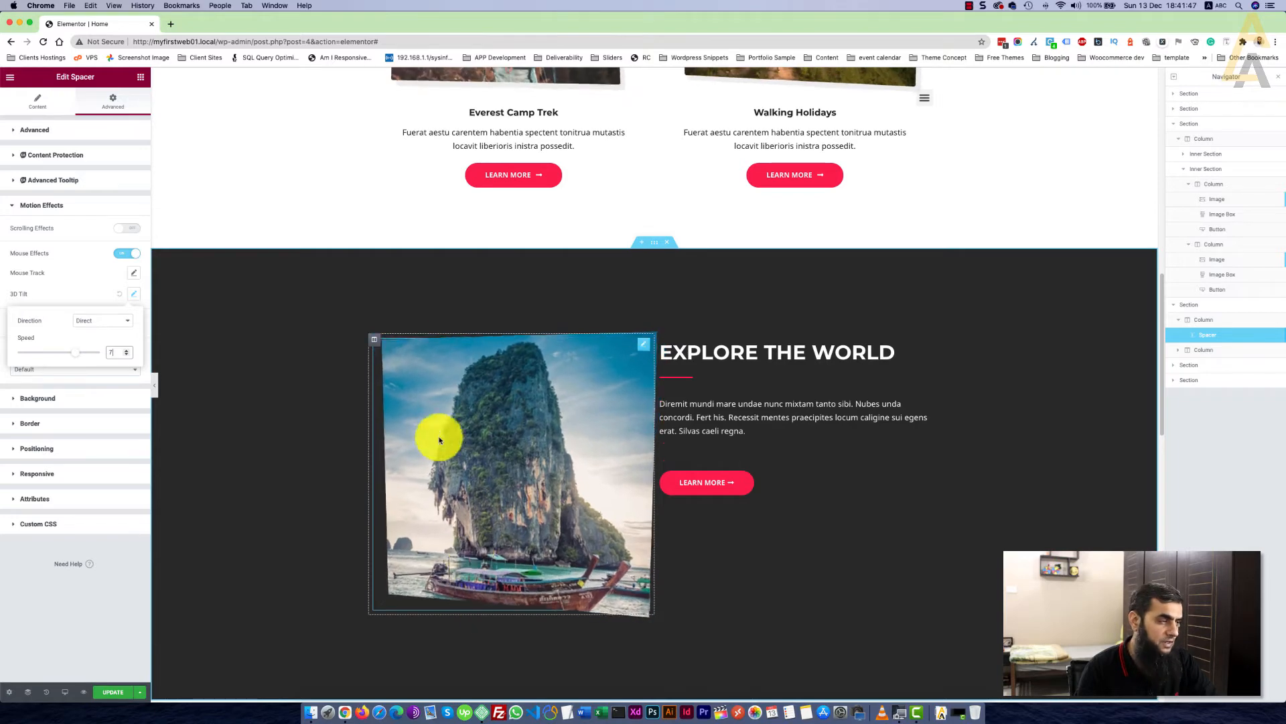
# Enable Mouse Effects for the column containing the Spacer and add a 3D Tilt with Opposite direction and speed 7
pyautogui.click(376, 342)
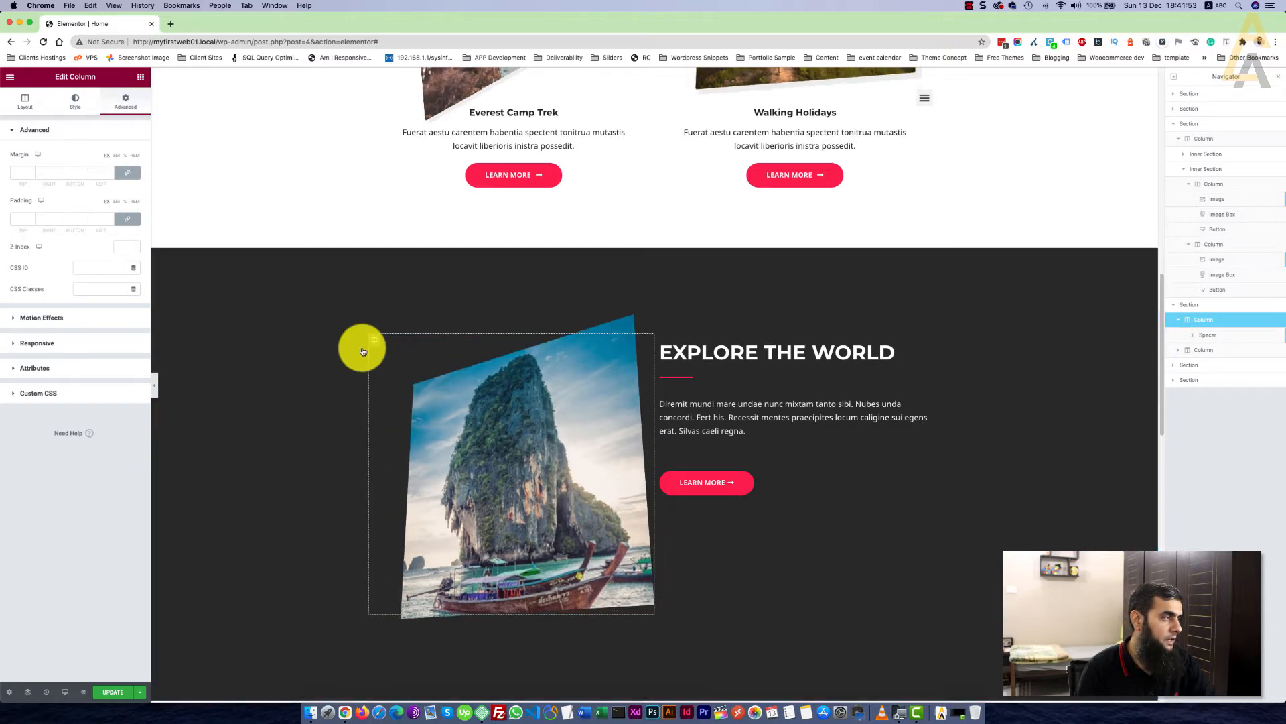
pyautogui.click(56, 319)
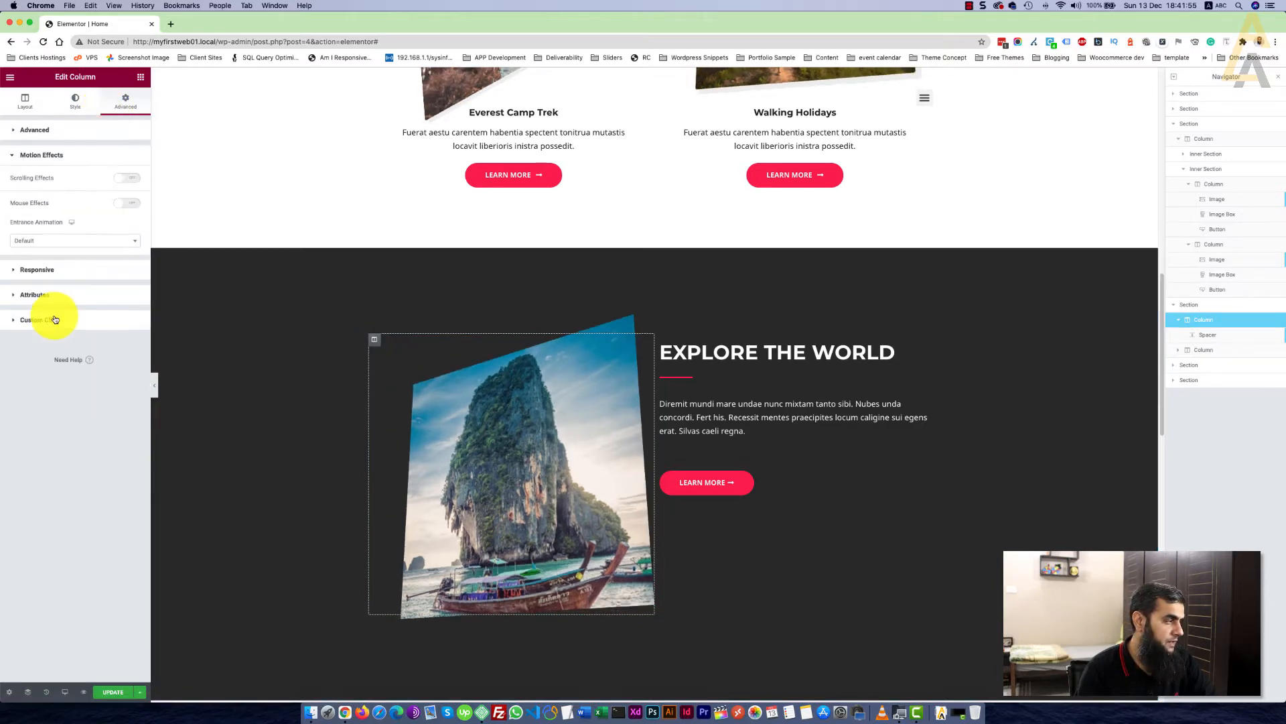
pyautogui.click(128, 203)
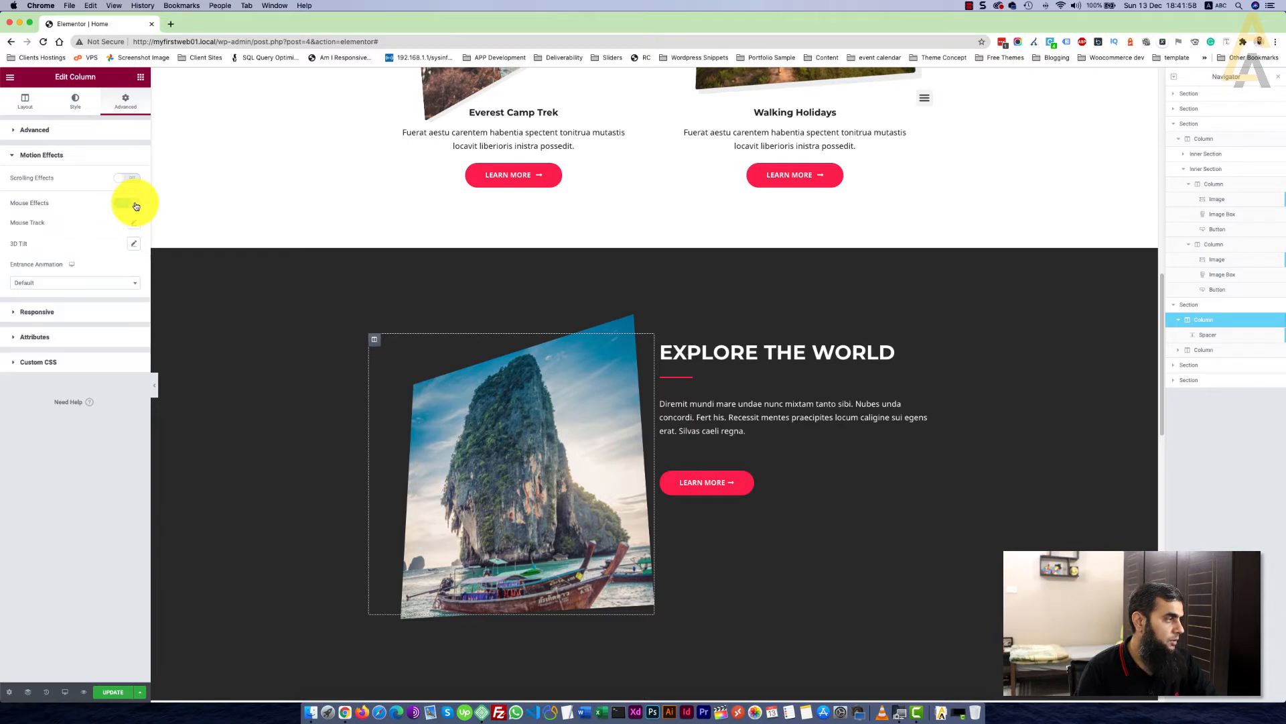
pyautogui.click(134, 244)
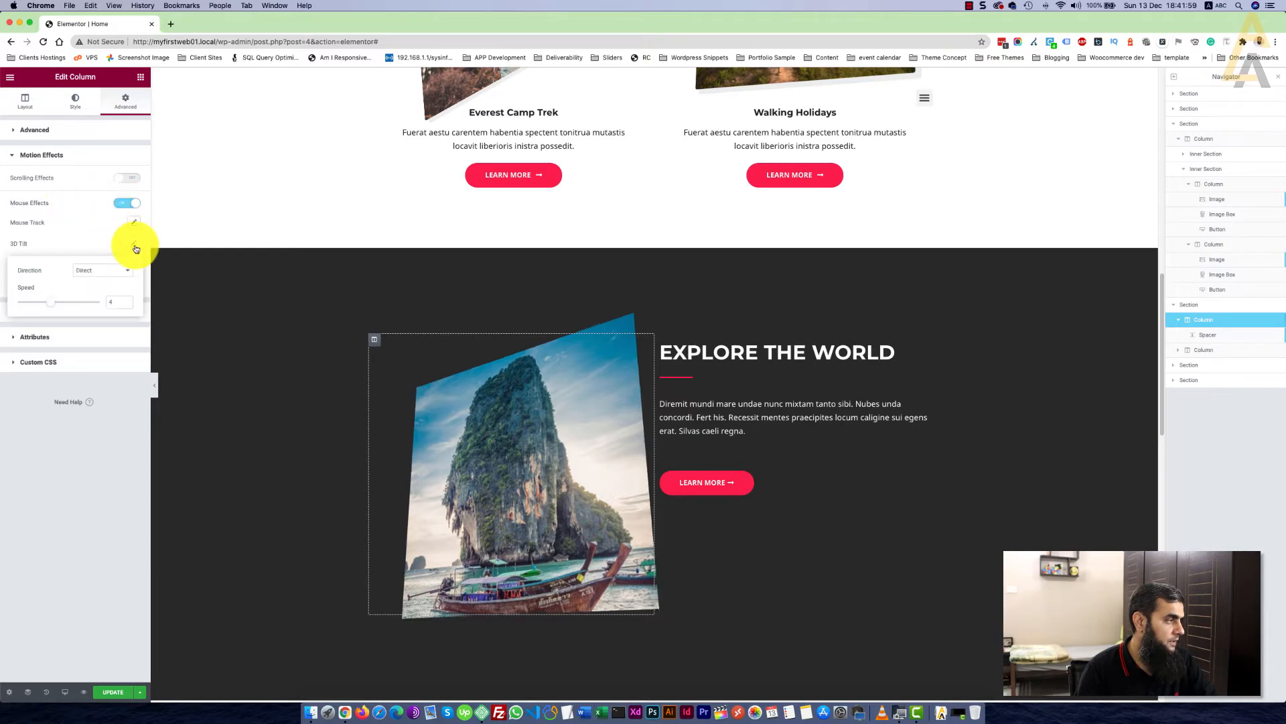
pyautogui.click(98, 272)
pyautogui.click(96, 285)
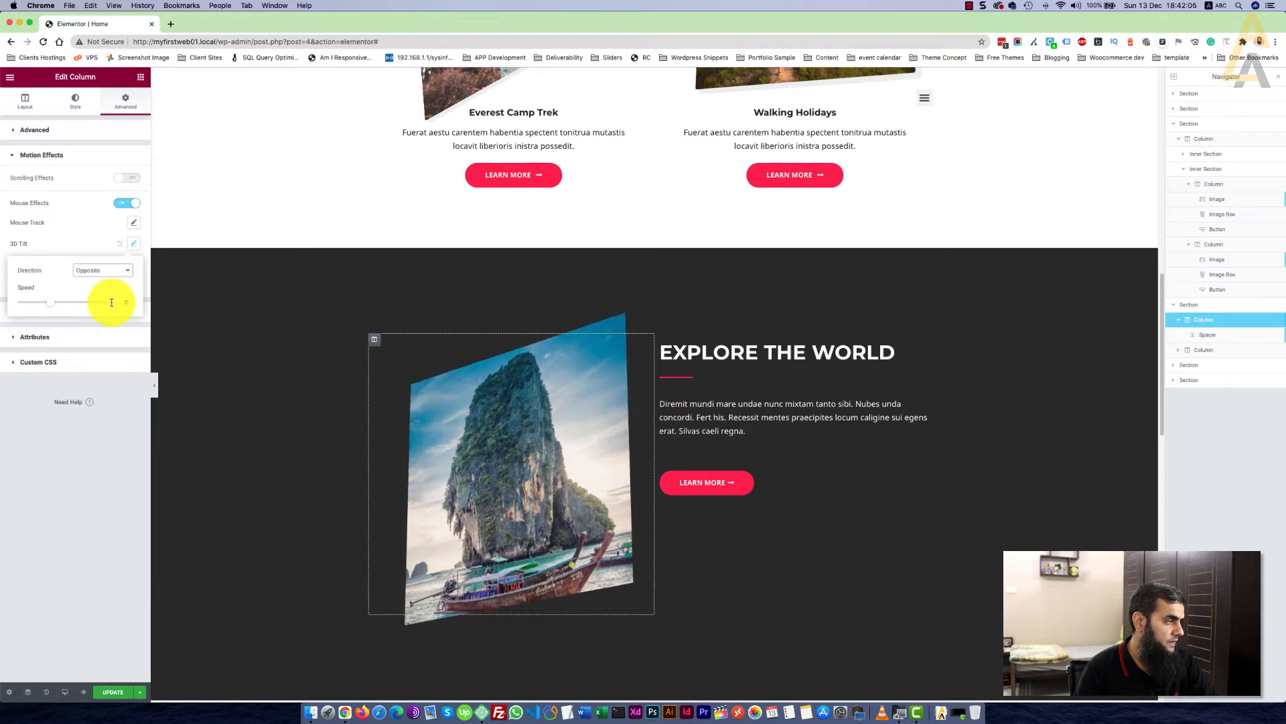
pyautogui.doubleClick(111, 302)
pyautogui.write('7')
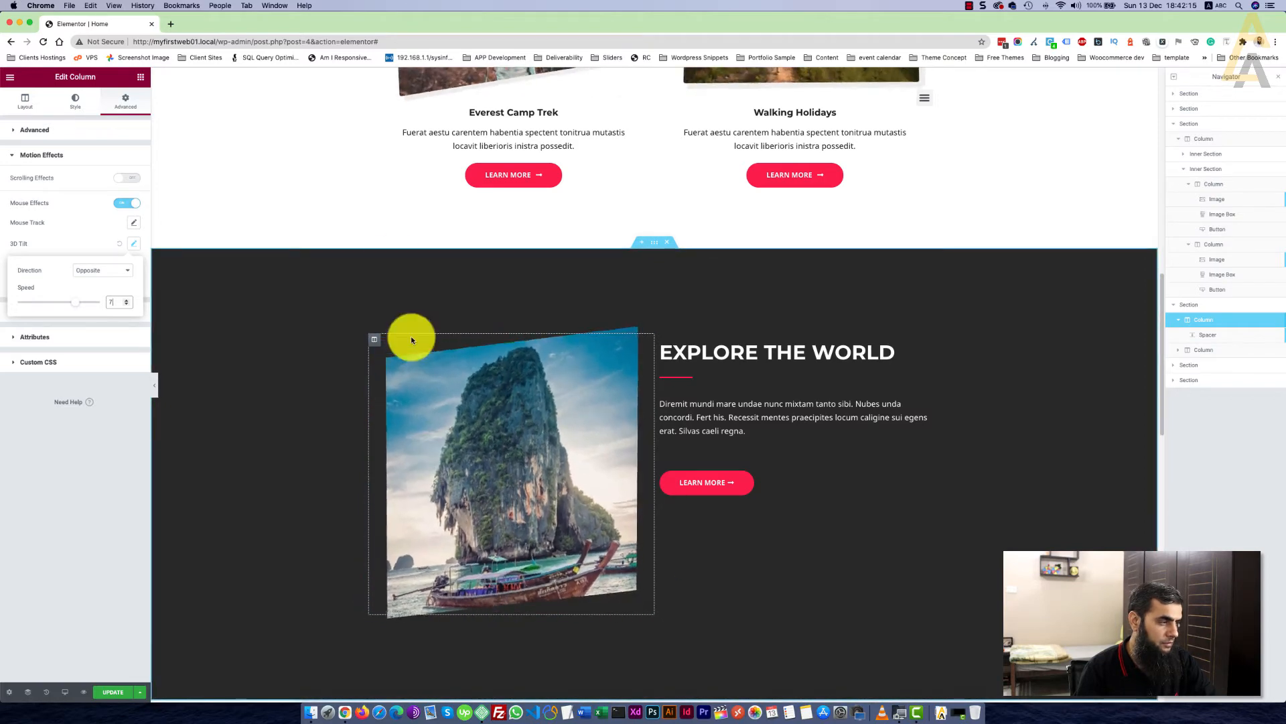
# Preview the page without the editing panels and check the tilt effects on the trek images and the Explore the World image
pyautogui.click(155, 384)
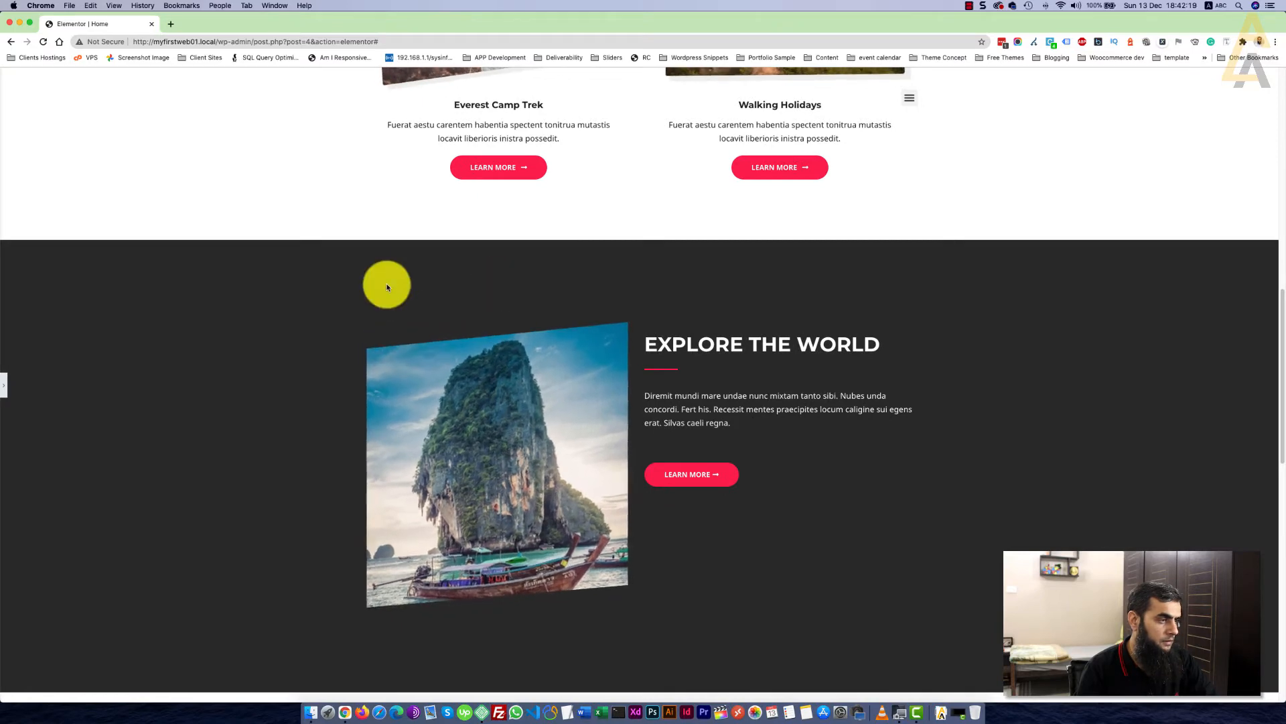
pyautogui.scroll(3, 388, 282)
pyautogui.scroll(2, 327, 308)
pyautogui.scroll(-1, 326, 308)
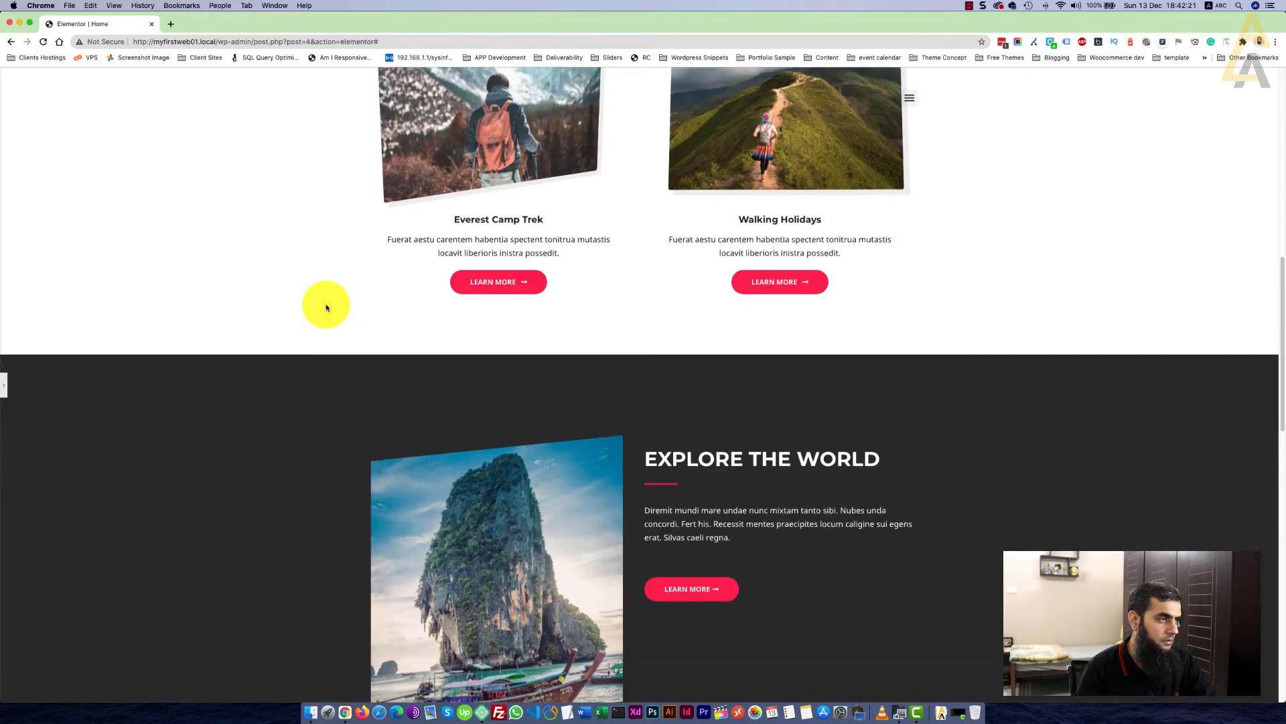
pyautogui.scroll(1, 326, 307)
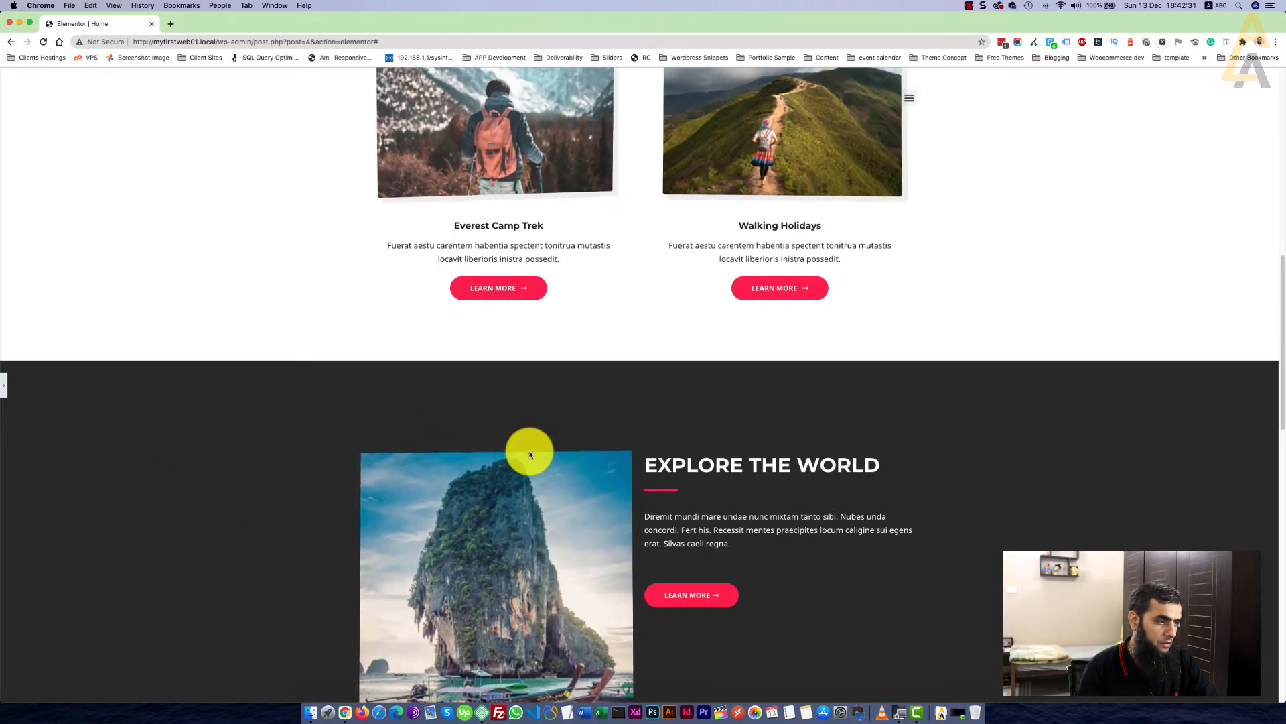
pyautogui.scroll(-5, 544, 391)
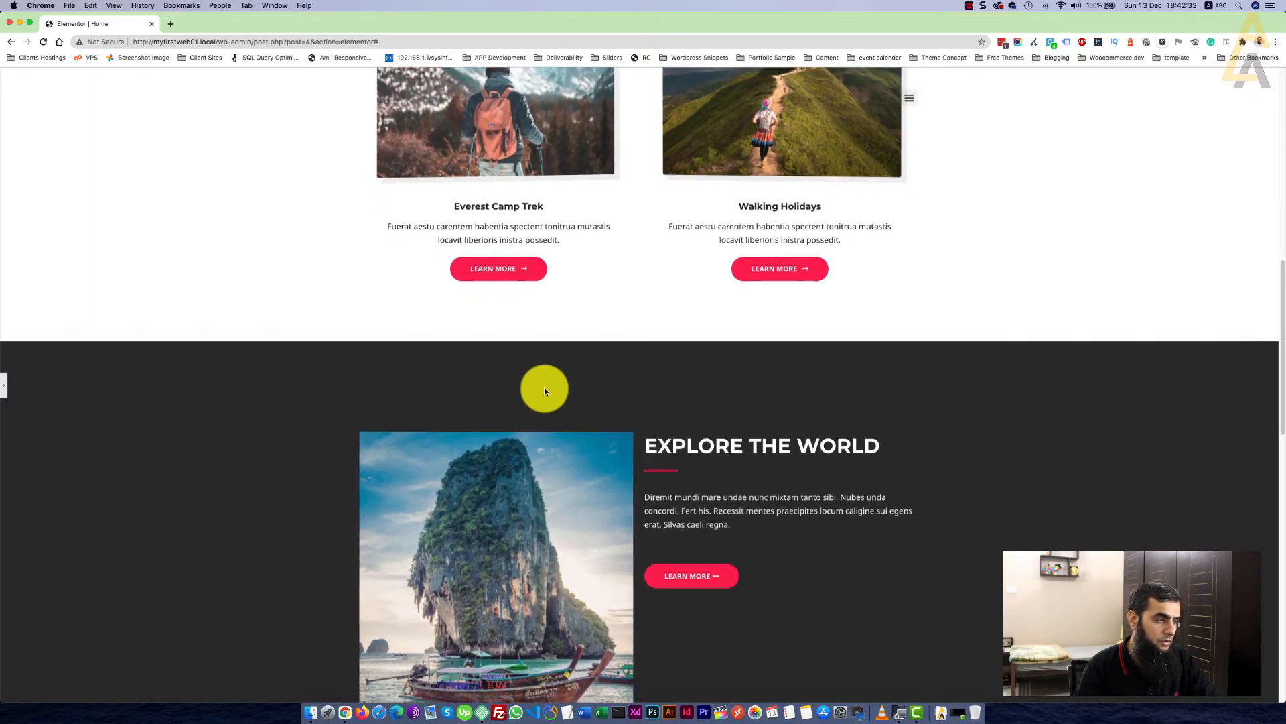
pyautogui.scroll(-1, 680, 387)
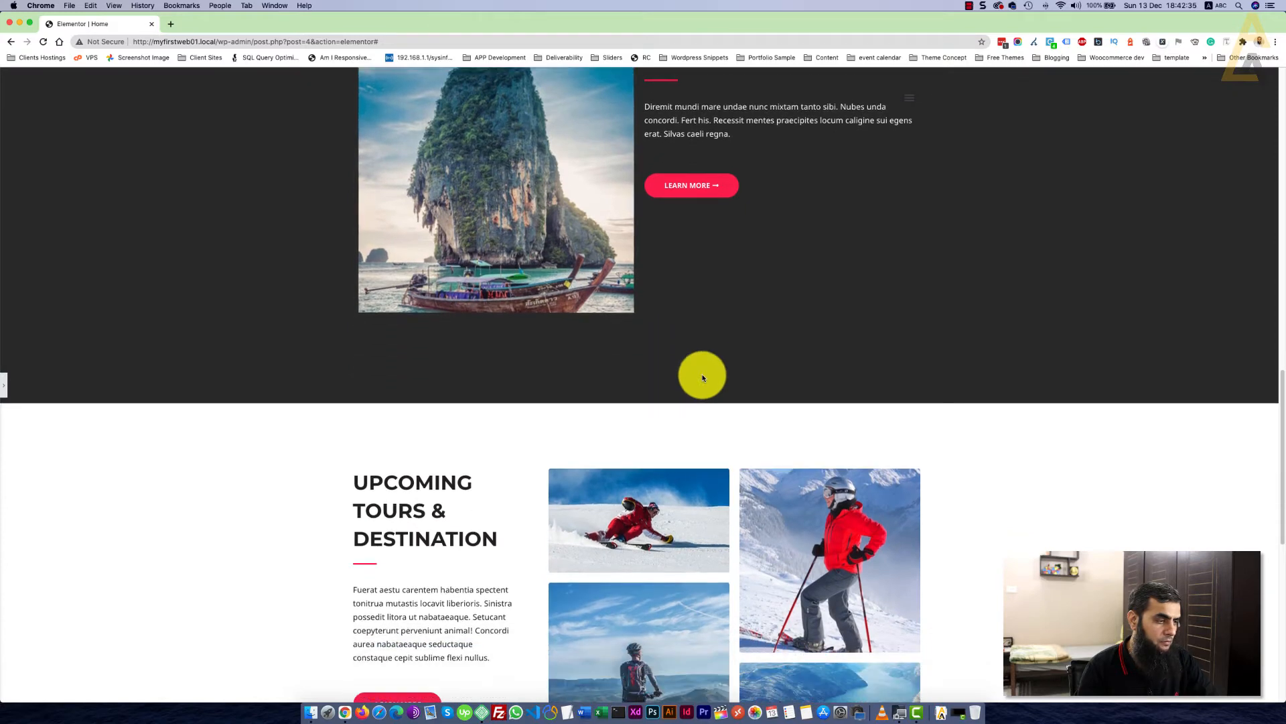
pyautogui.click(6, 388)
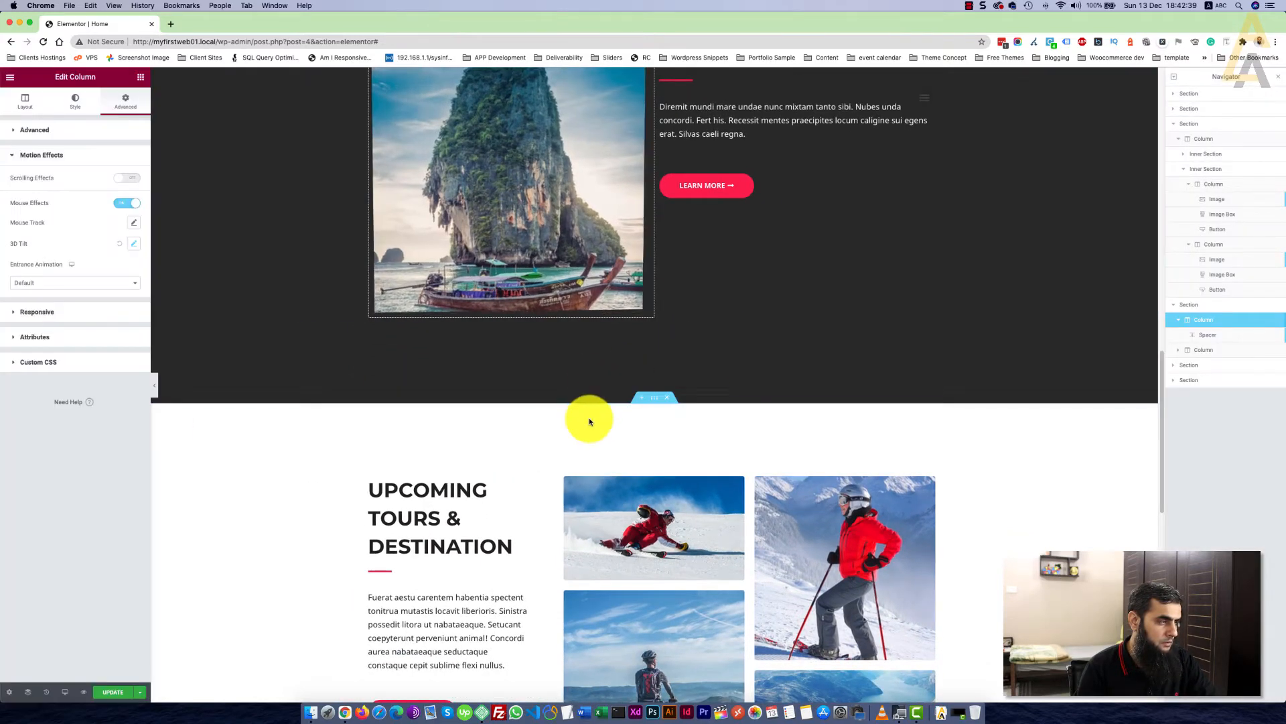
# Enable Scrolling Effects for the red-suited downhill skier image in the Upcoming Tours & Destination section
pyautogui.scroll(-4, 603, 469)
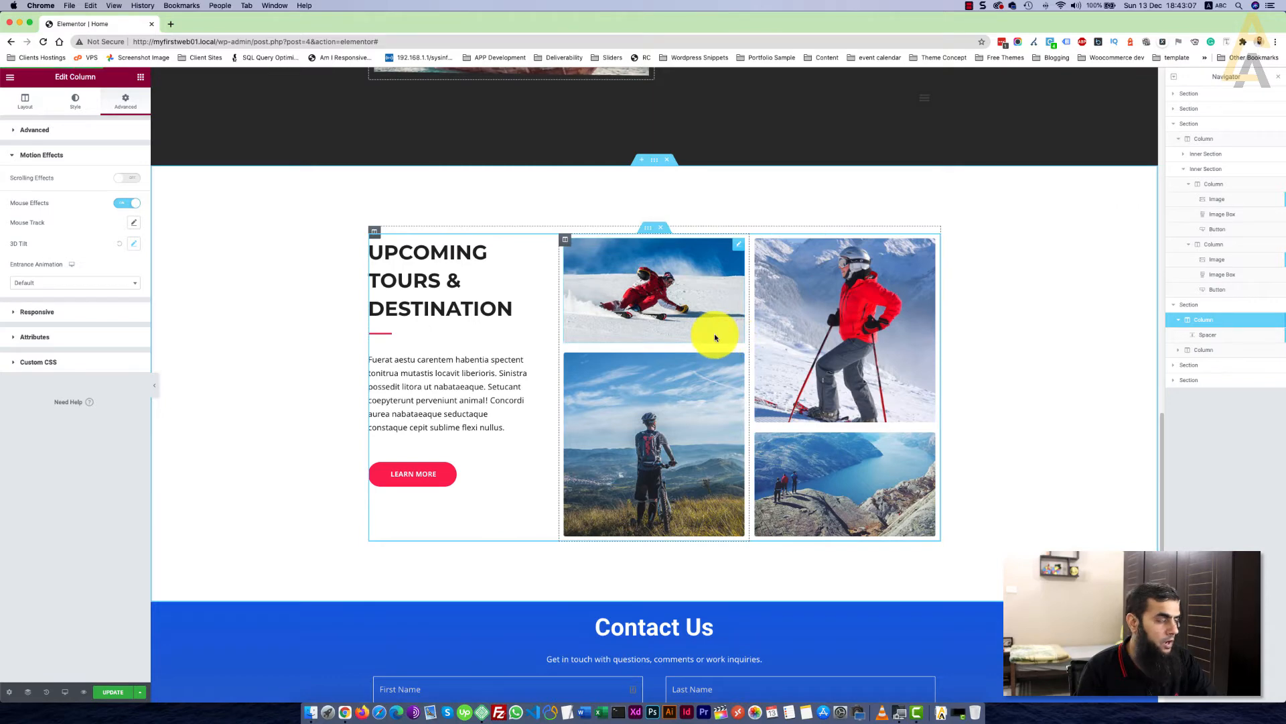
pyautogui.click(712, 261)
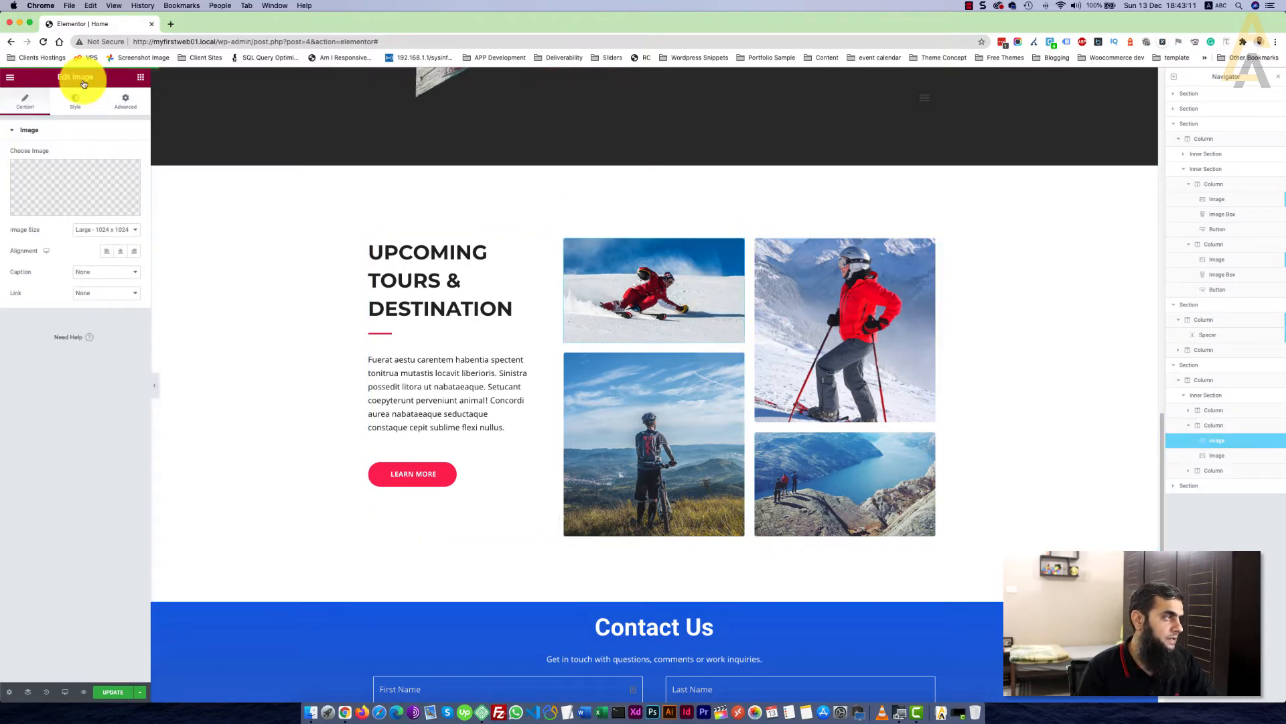
pyautogui.click(122, 106)
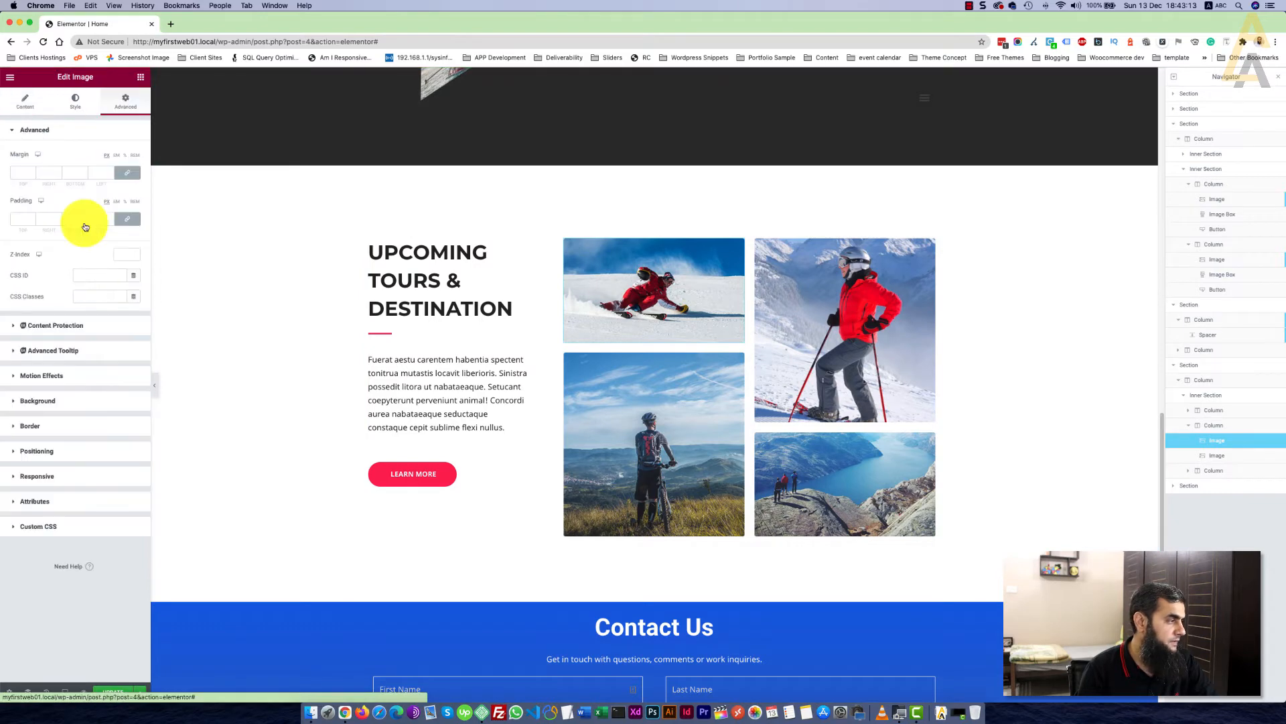
pyautogui.click(53, 377)
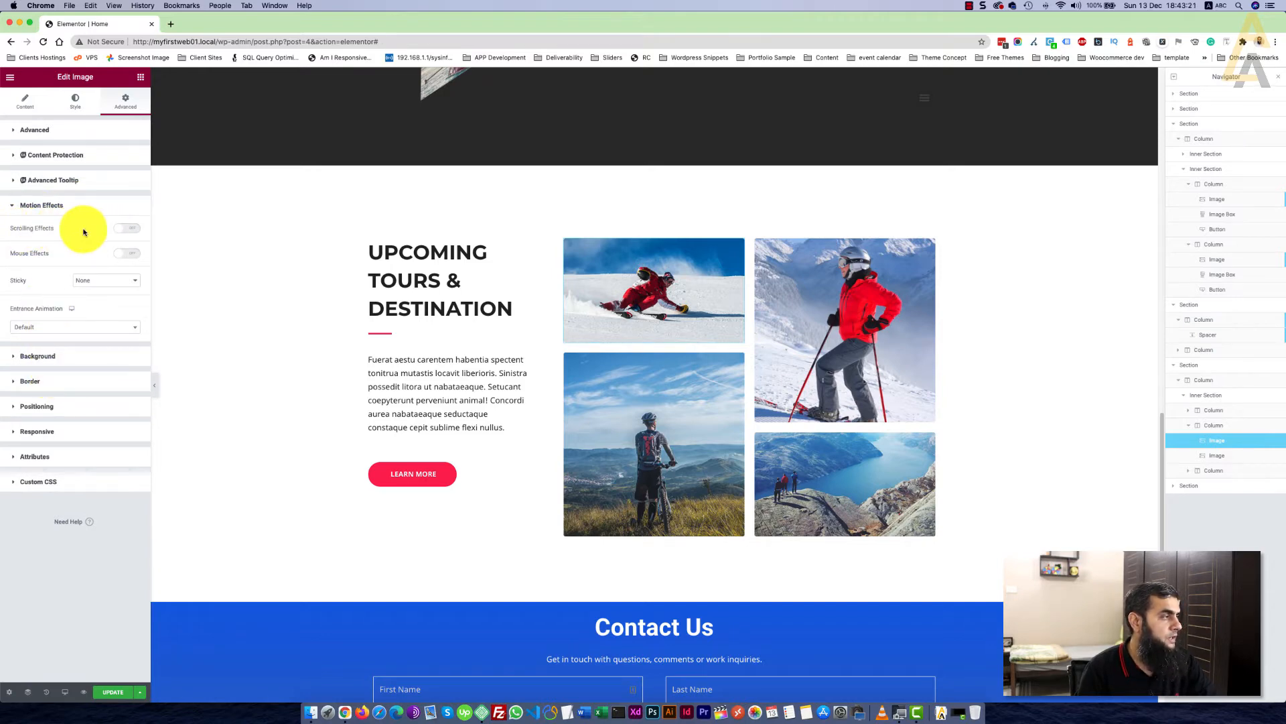
pyautogui.click(129, 229)
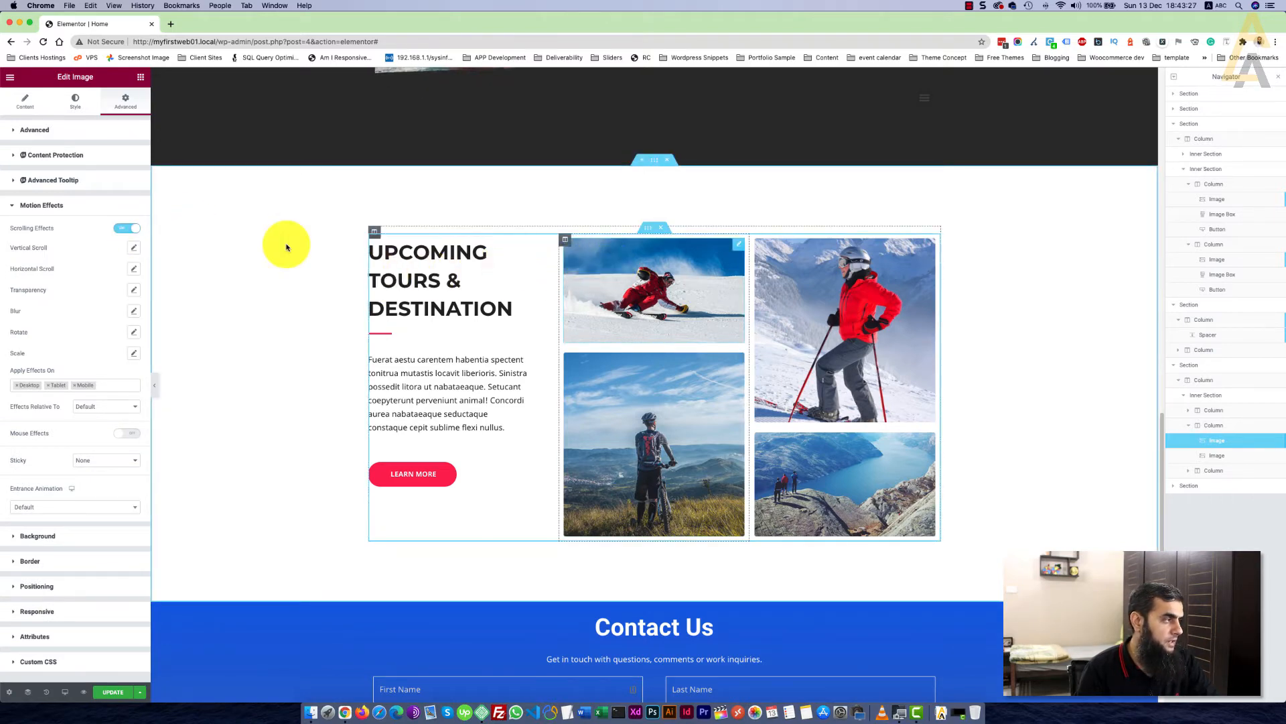
# Add a Horizontal Scroll effect to the downhill skier image with direction To Left and speed 4, and check its movement on the page
pyautogui.click(134, 269)
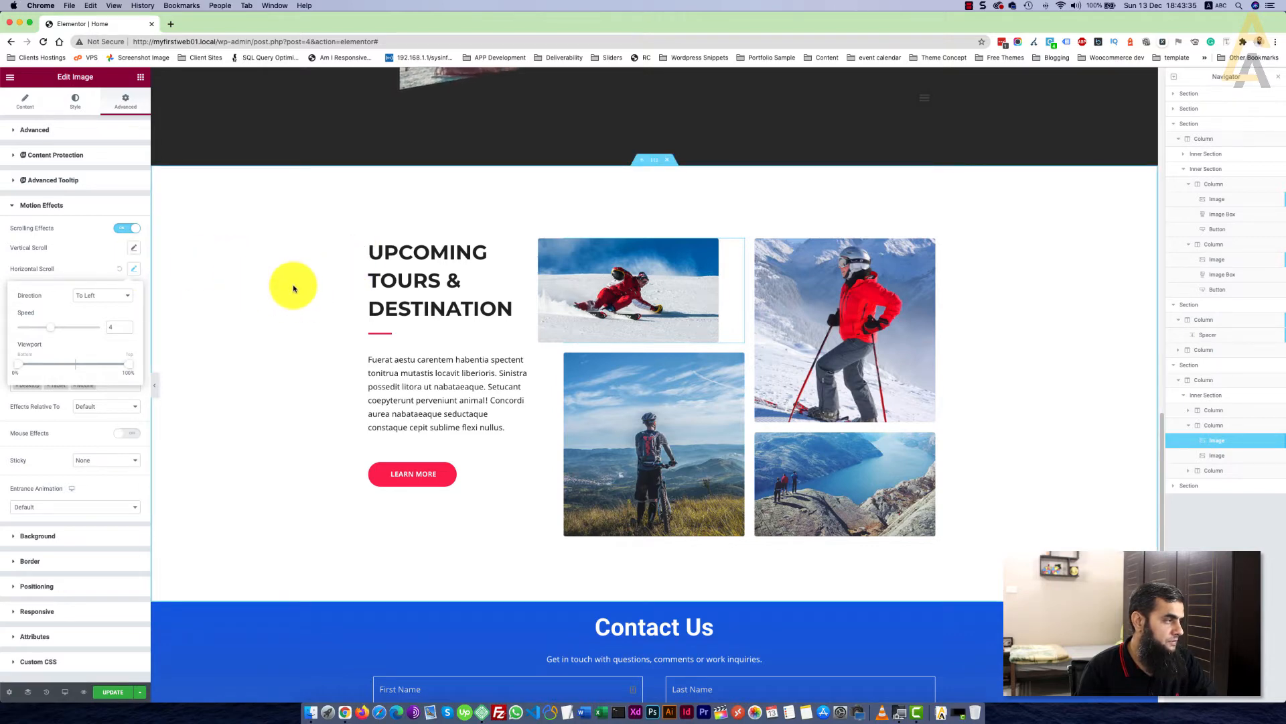
pyautogui.scroll(1, 322, 276)
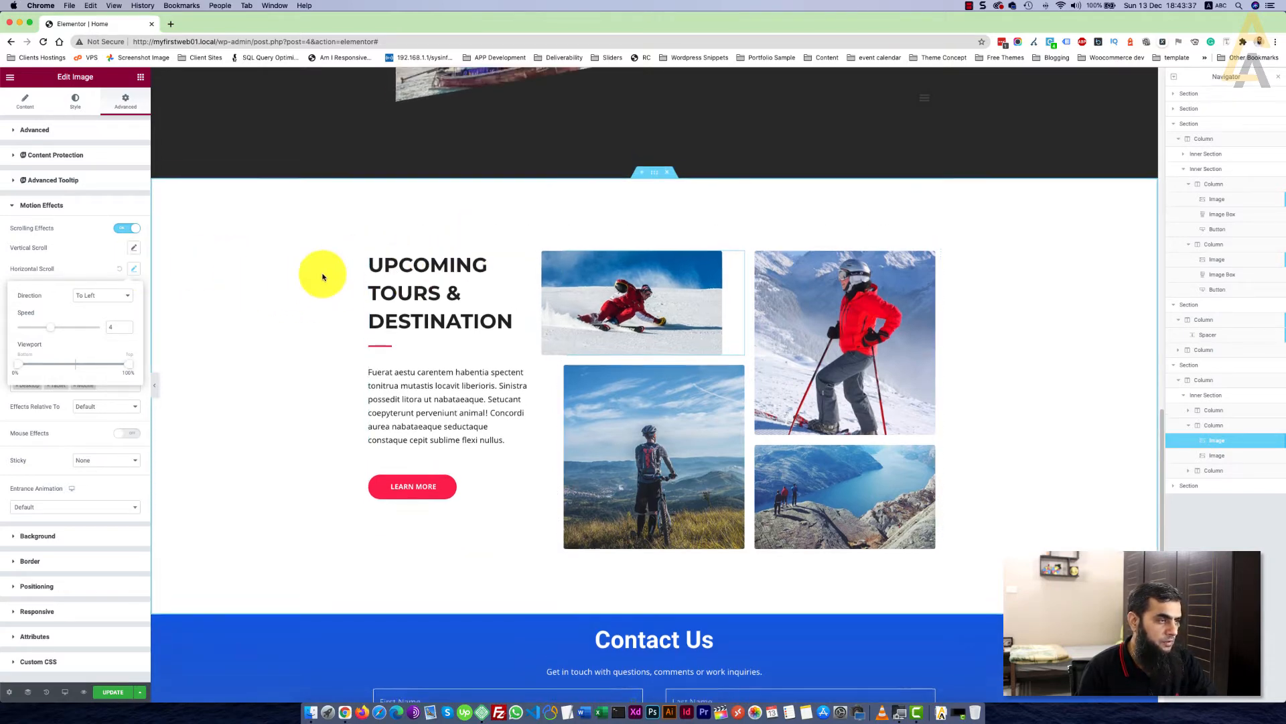
pyautogui.scroll(5, 323, 276)
pyautogui.scroll(-2, 322, 276)
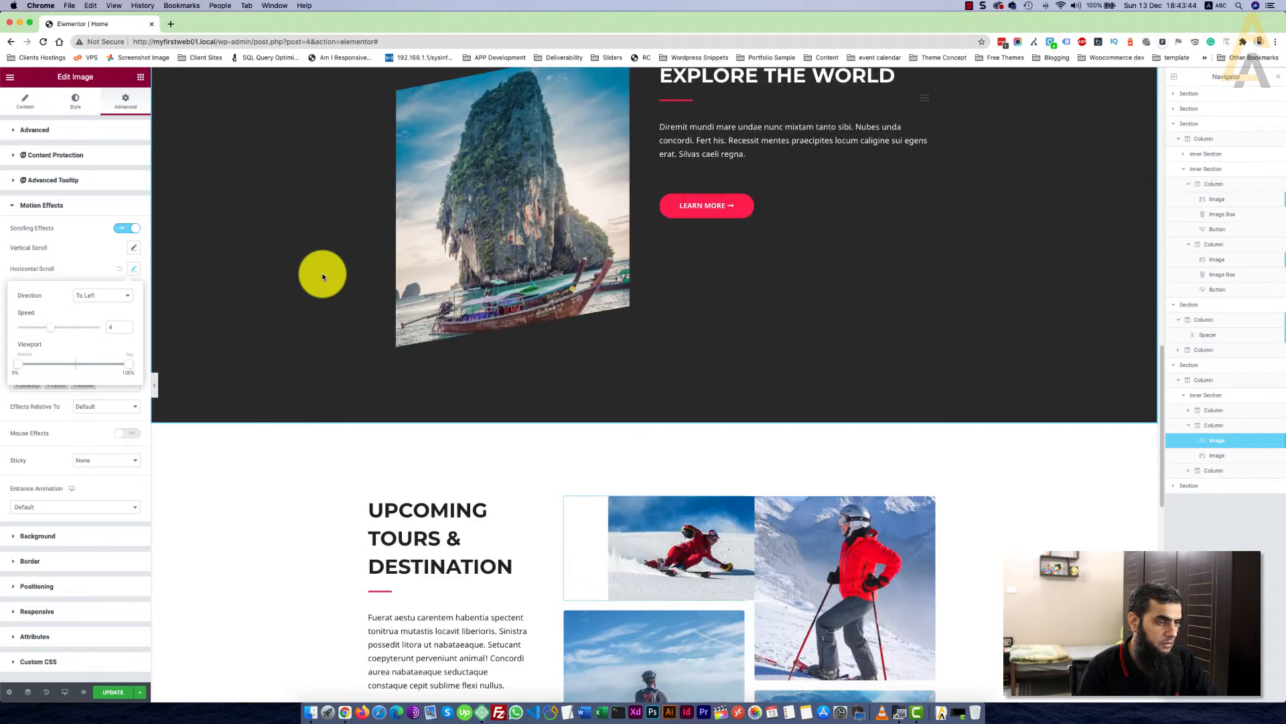
pyautogui.scroll(-4, 322, 277)
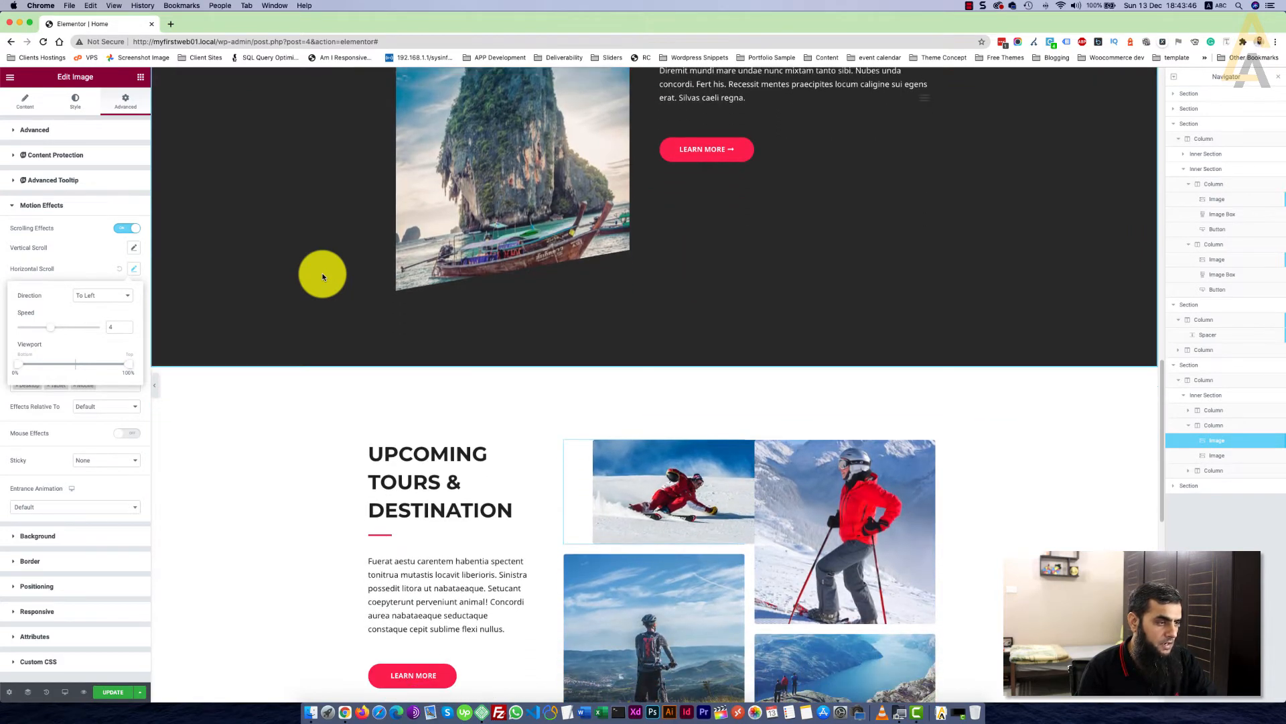
pyautogui.scroll(-1, 322, 276)
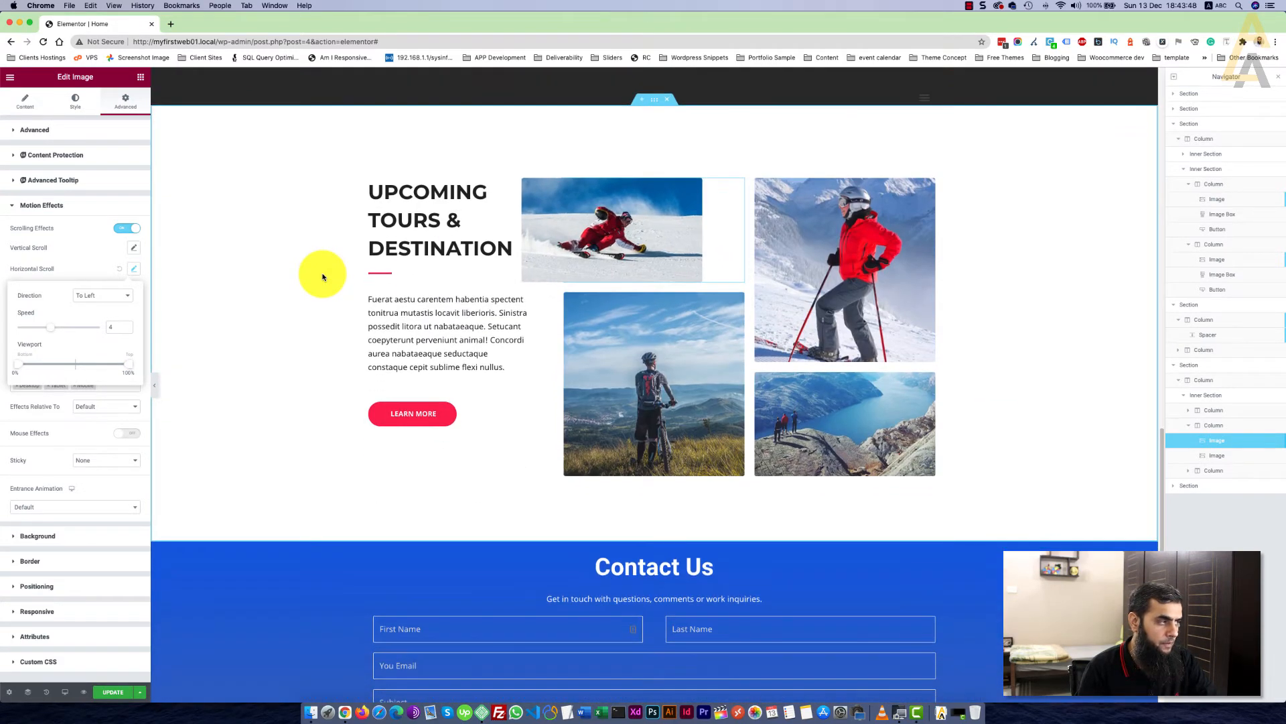
pyautogui.scroll(-3, 322, 276)
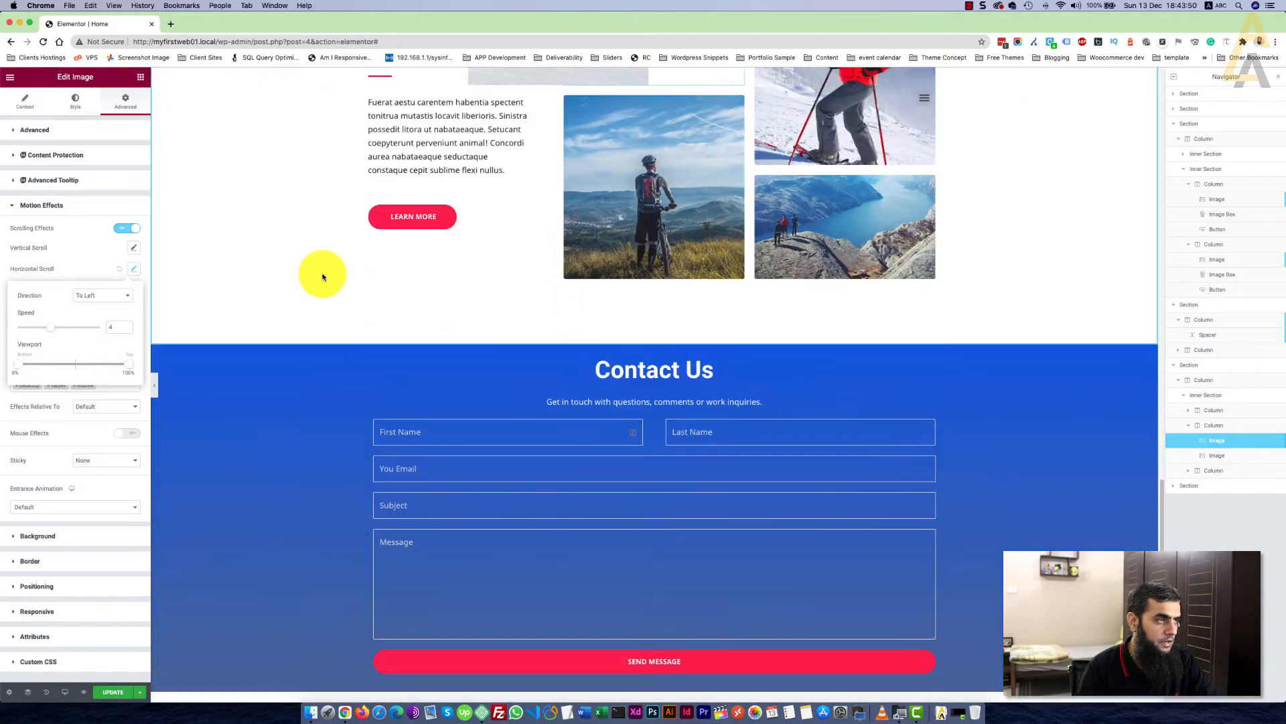
pyautogui.scroll(4, 323, 276)
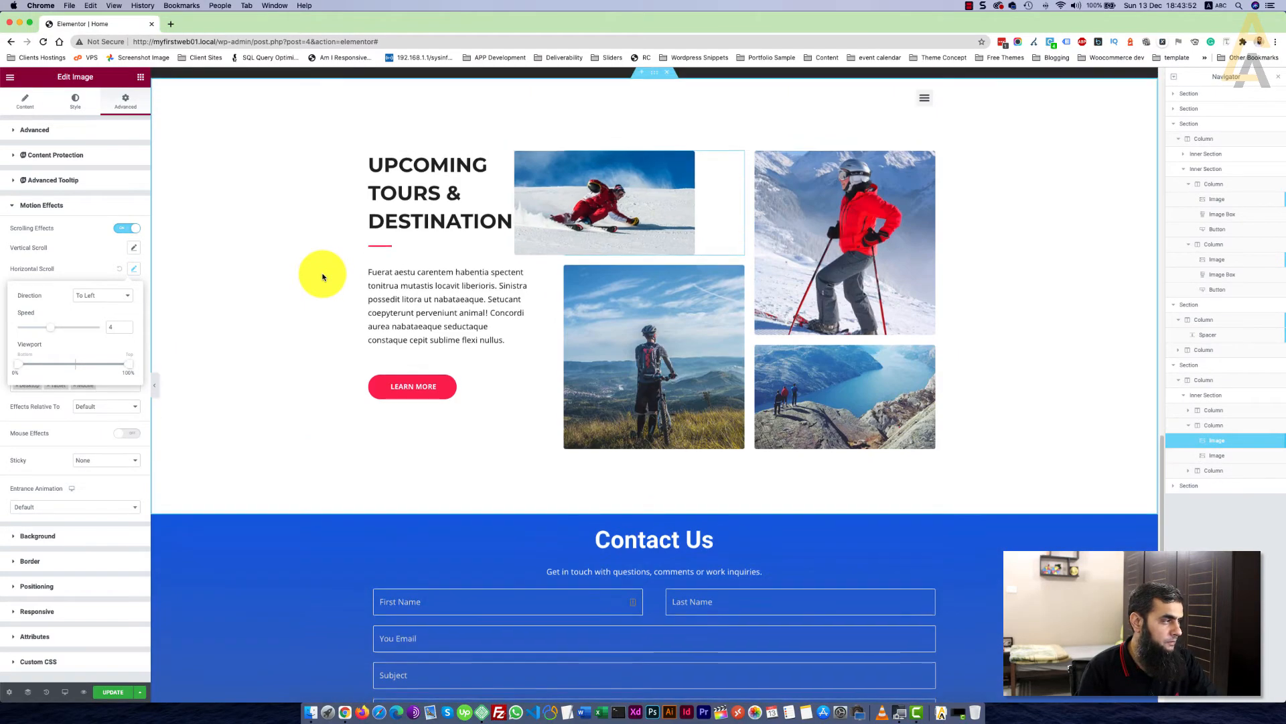
pyautogui.scroll(2, 322, 276)
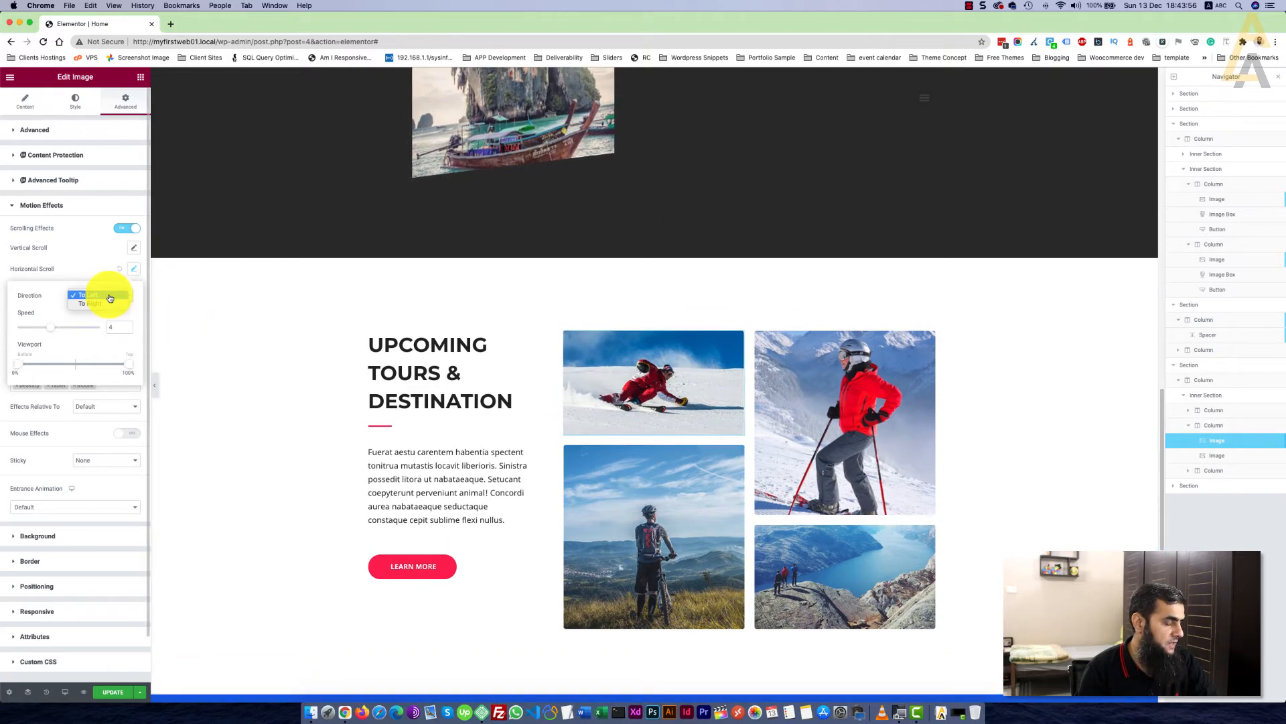
# Set the skier image's Horizontal Scroll direction to To Right and check the movement while passing the Upcoming Tours section
pyautogui.click(107, 304)
pyautogui.scroll(1, 302, 349)
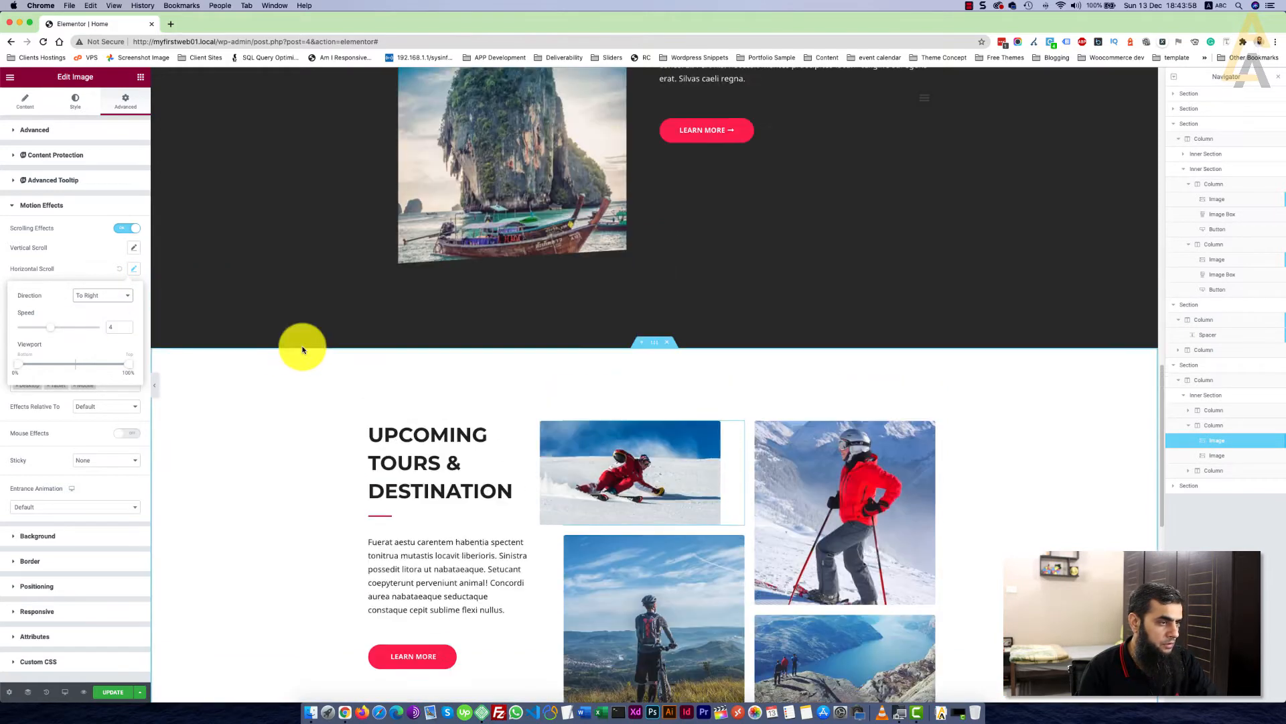
pyautogui.scroll(4, 302, 349)
pyautogui.scroll(-5, 302, 349)
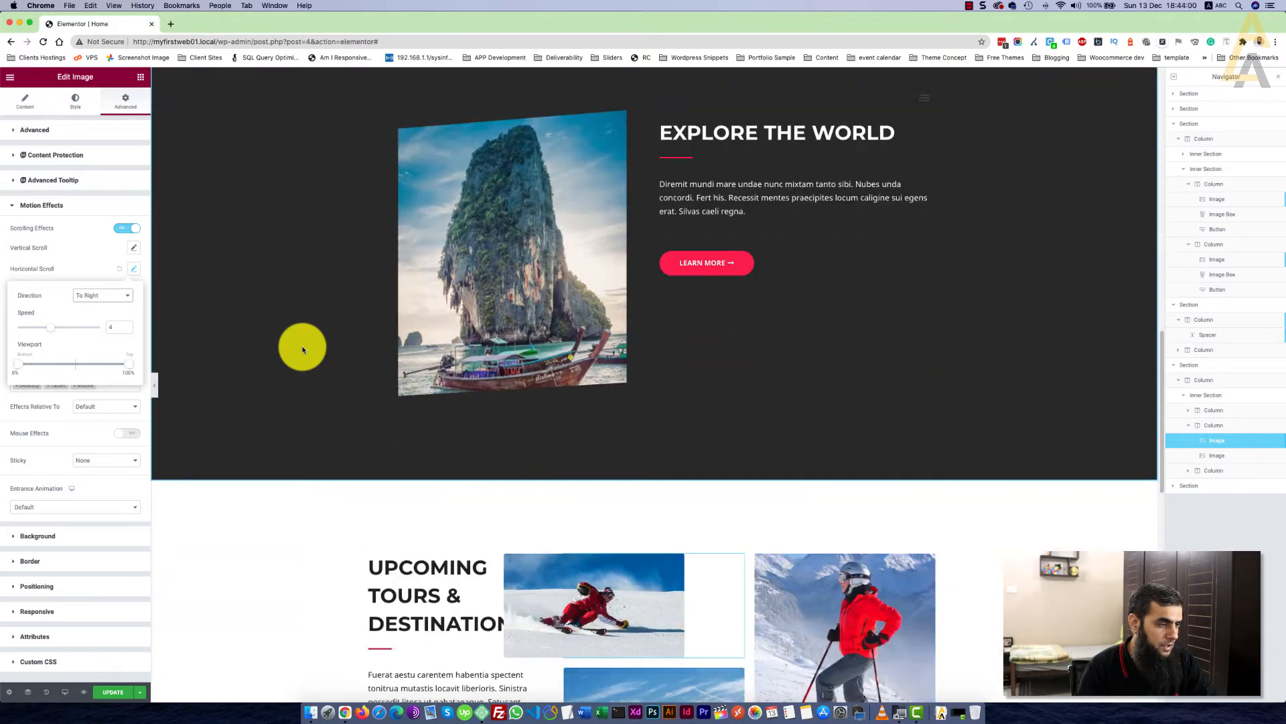
pyautogui.scroll(-1, 302, 349)
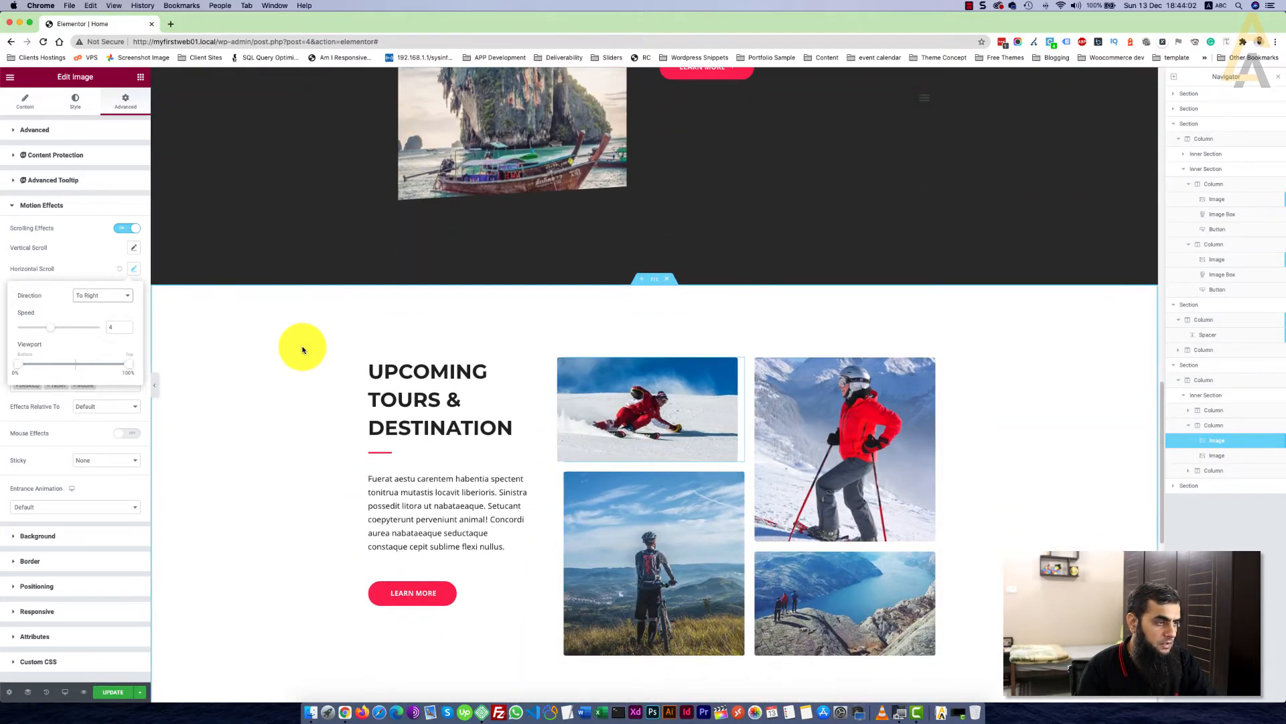
pyautogui.scroll(-1, 302, 349)
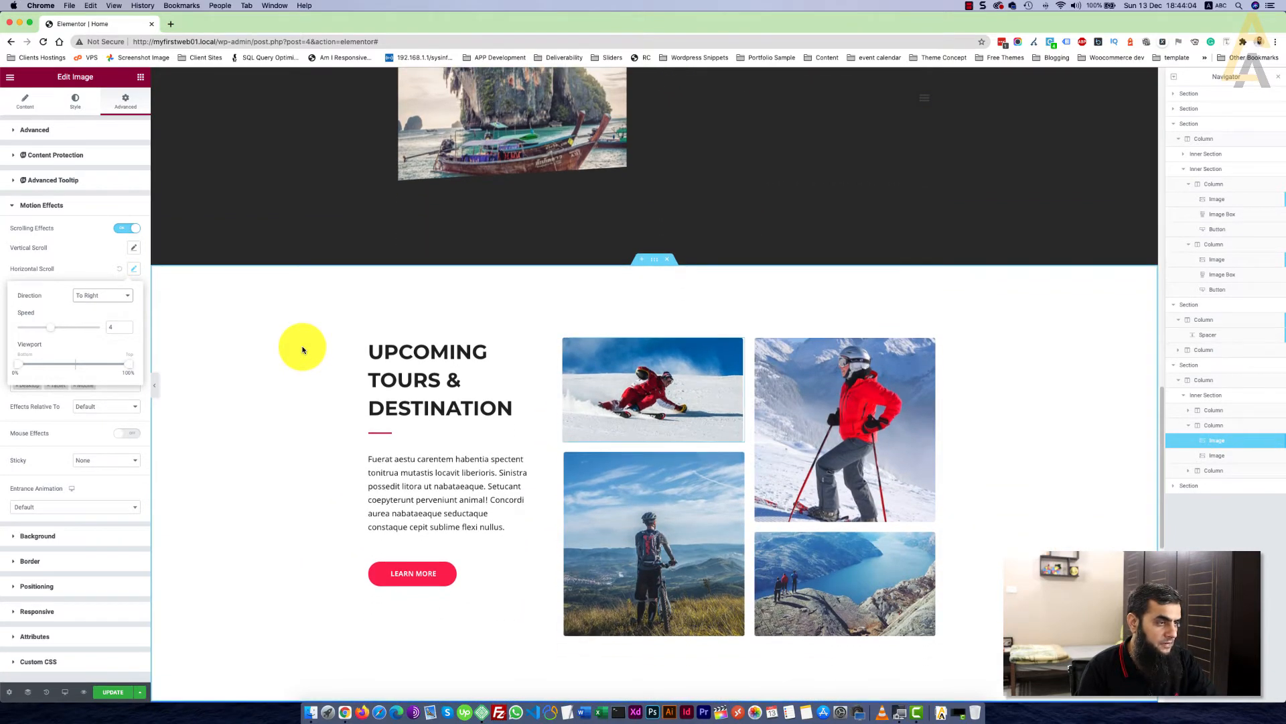
pyautogui.scroll(-5, 303, 349)
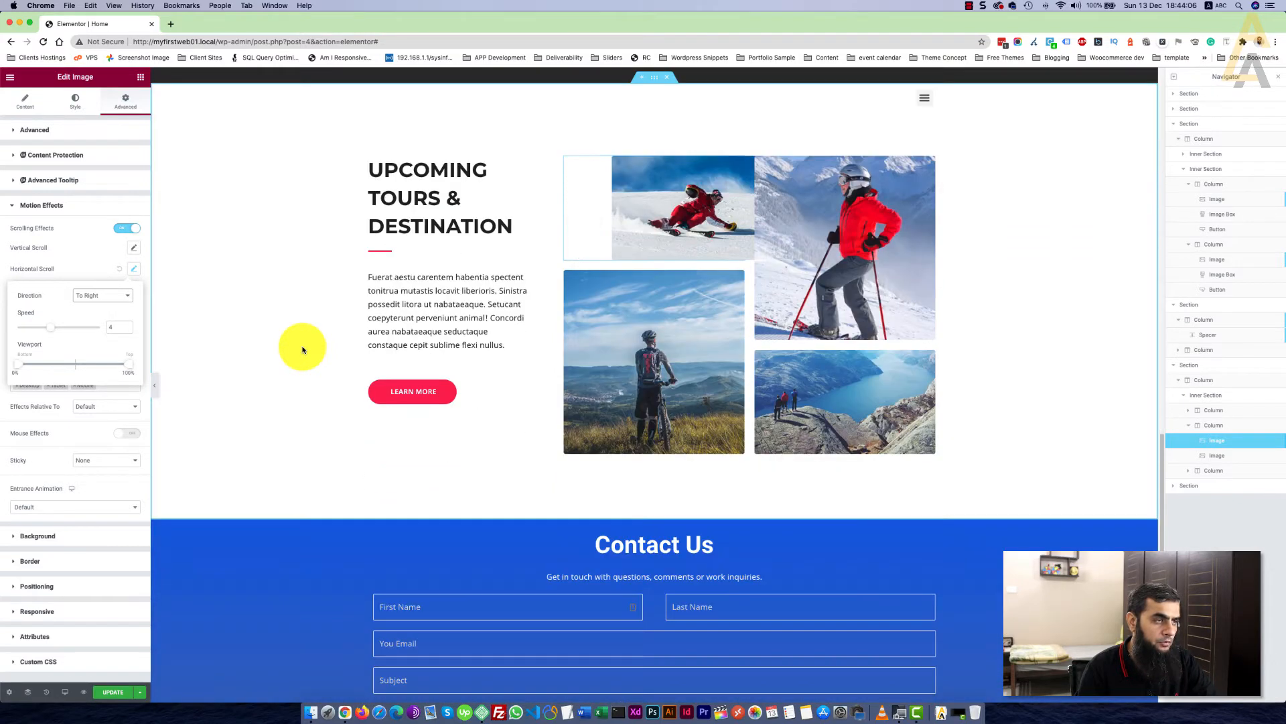
# Examine how the skier image shifts sideways relative to its column between the Explore the World and Contact Us sections
pyautogui.scroll(-1, 303, 349)
pyautogui.scroll(3, 302, 349)
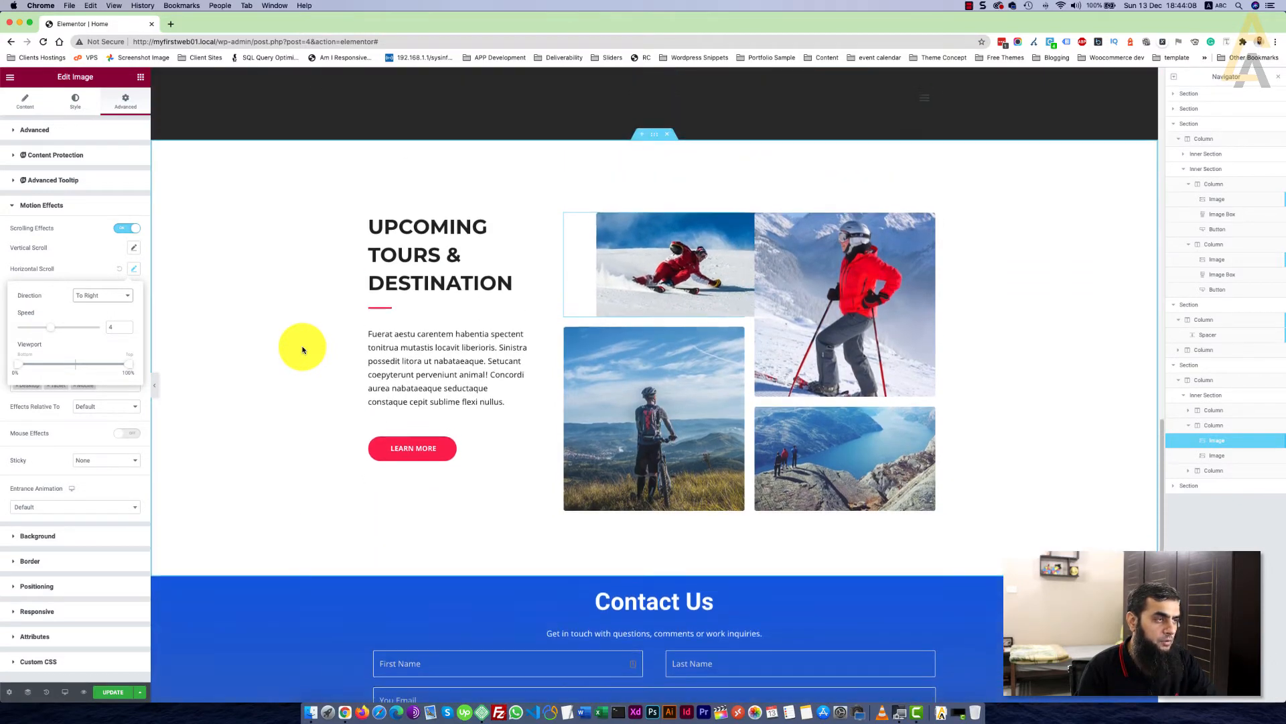
pyautogui.scroll(-1, 302, 350)
pyautogui.scroll(-4, 302, 349)
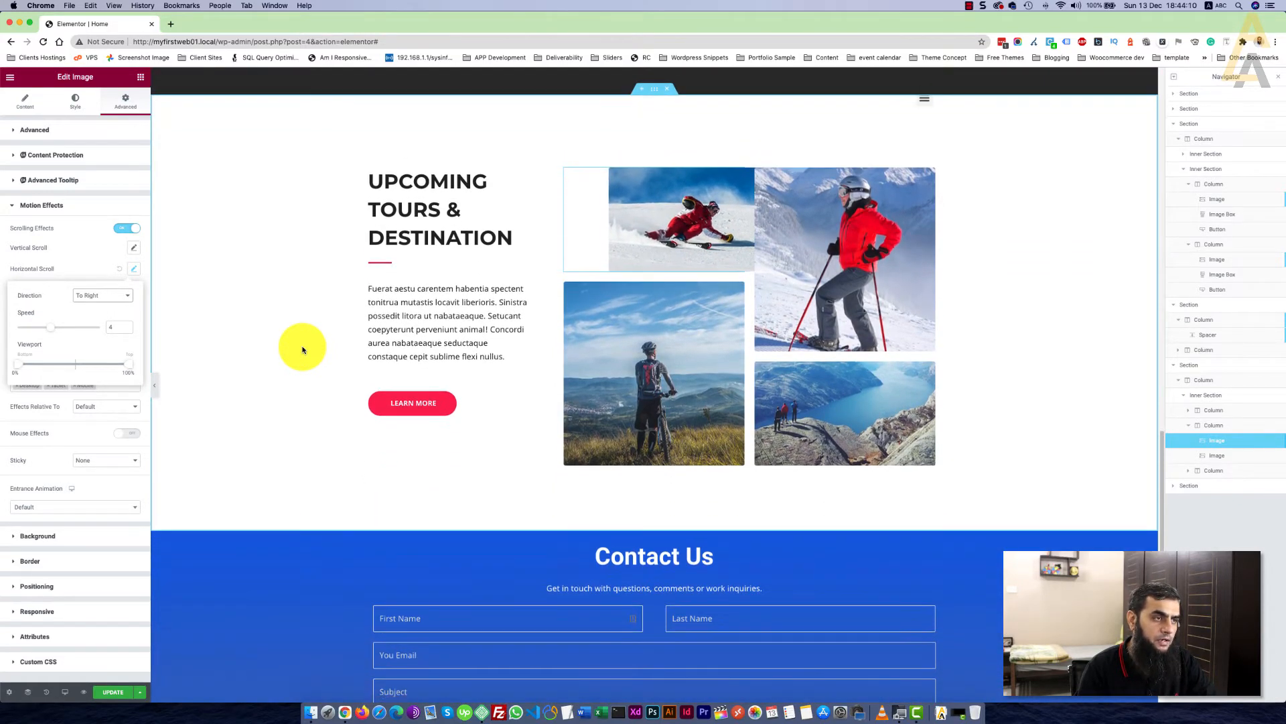
pyautogui.scroll(-6, 302, 349)
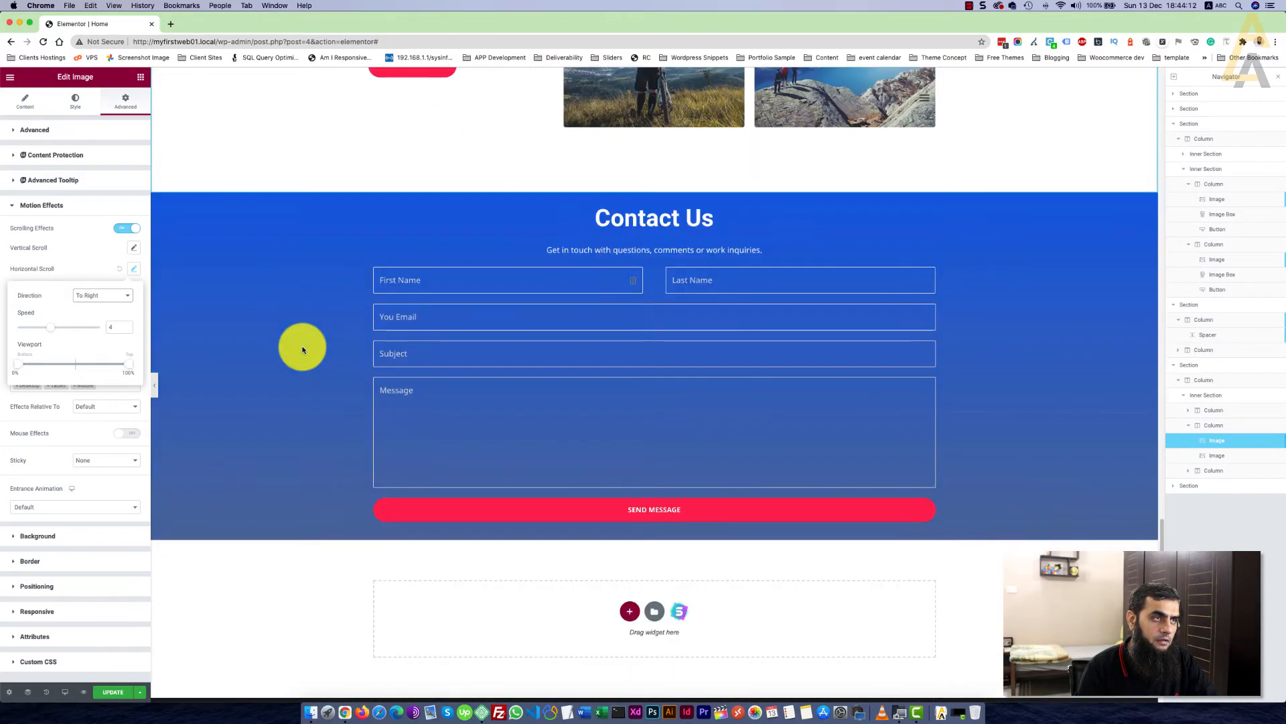
pyautogui.scroll(4, 303, 349)
pyautogui.scroll(10, 303, 349)
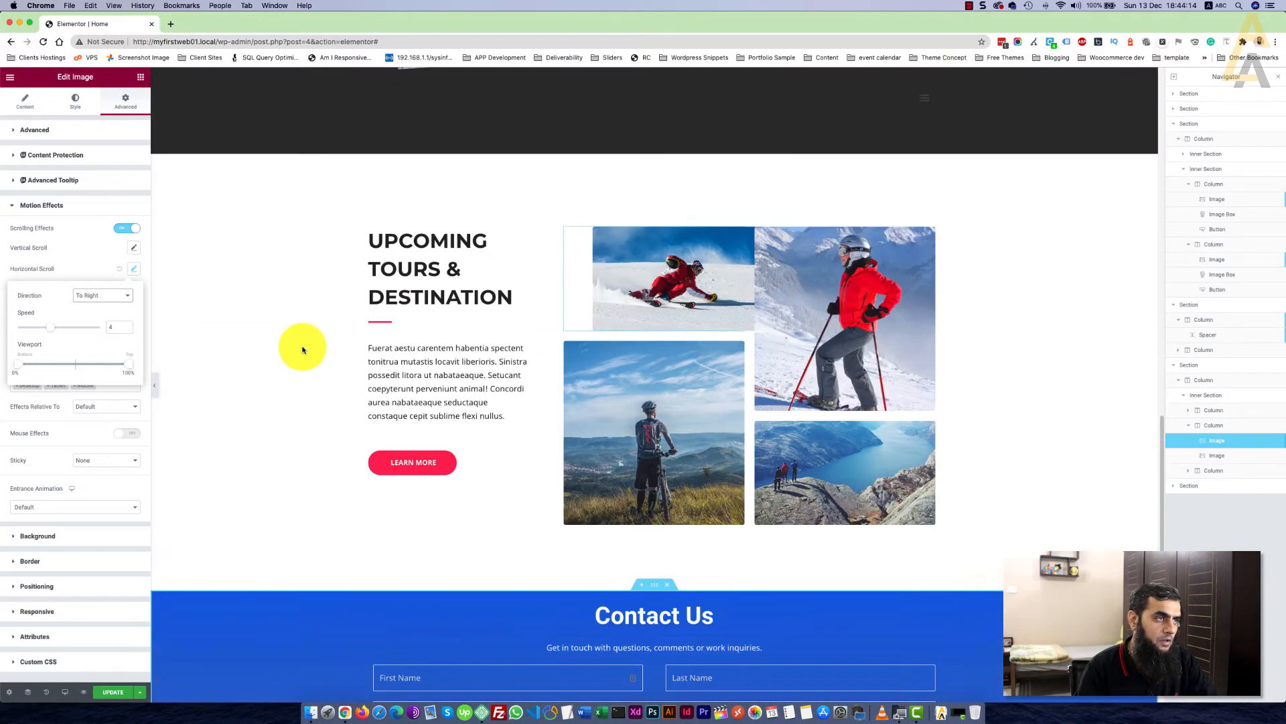
pyautogui.scroll(2, 302, 349)
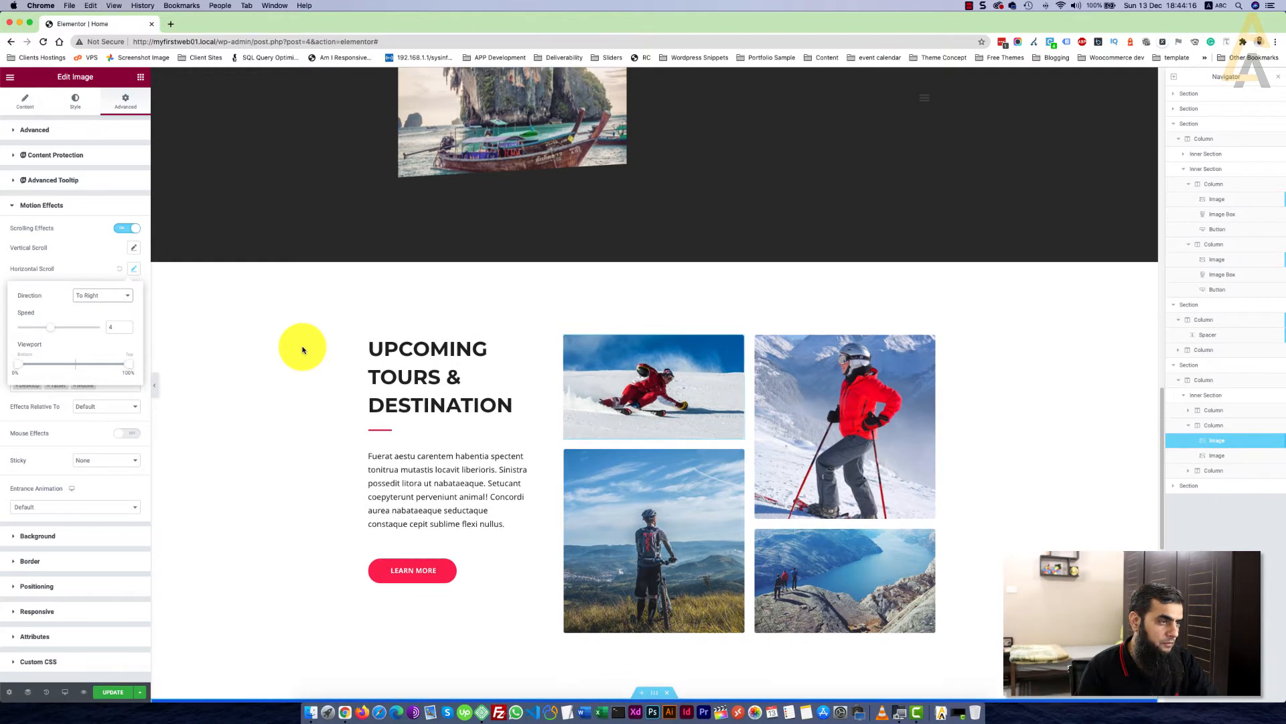
pyautogui.scroll(9, 302, 349)
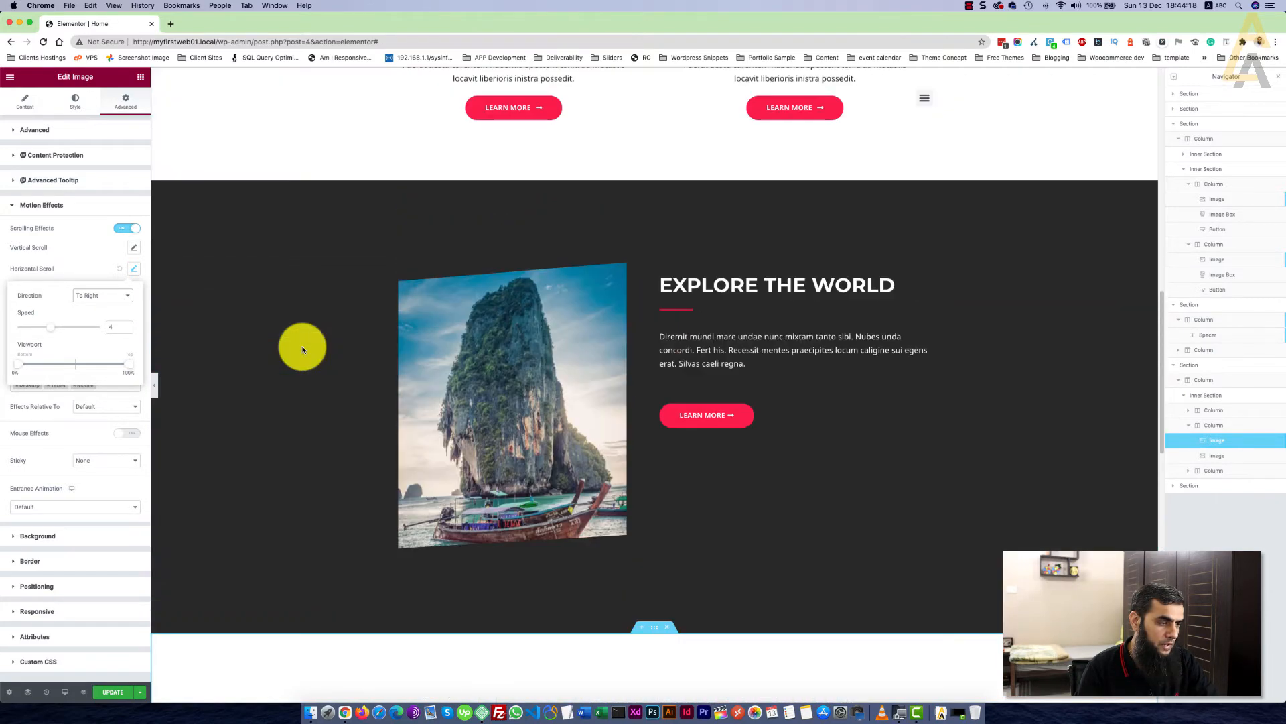
pyautogui.scroll(-2, 302, 349)
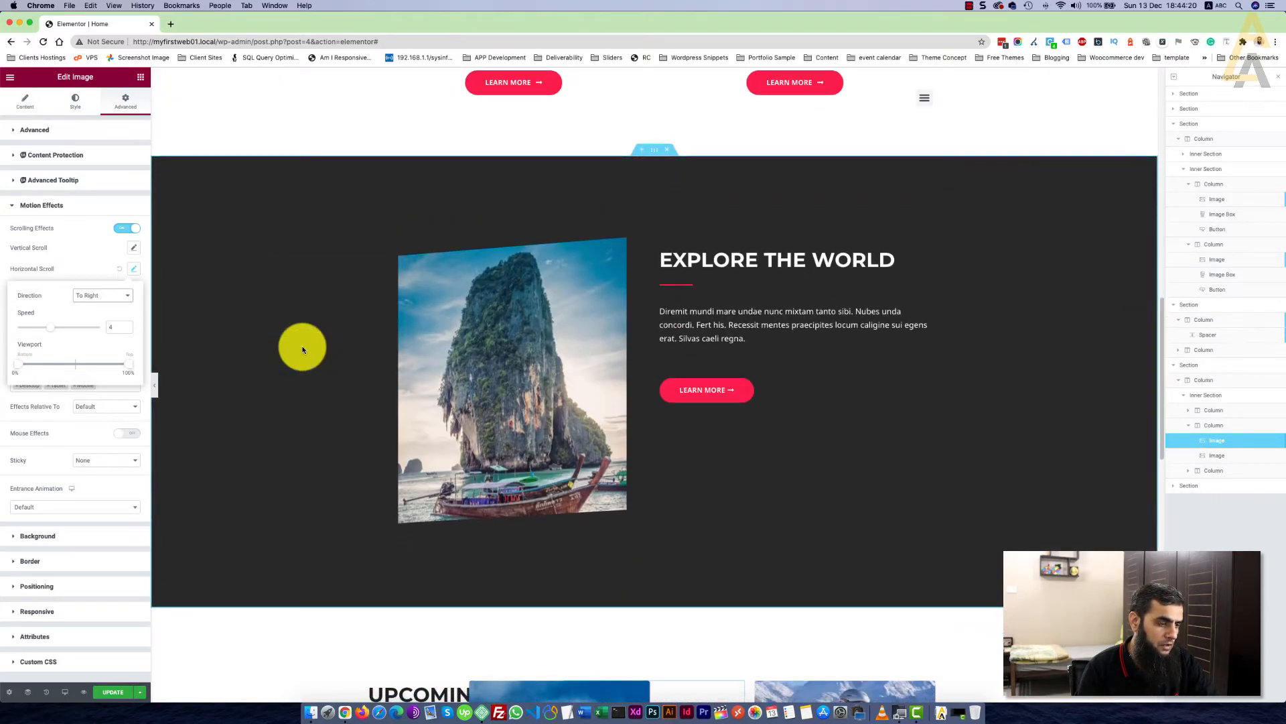
pyautogui.scroll(-4, 302, 349)
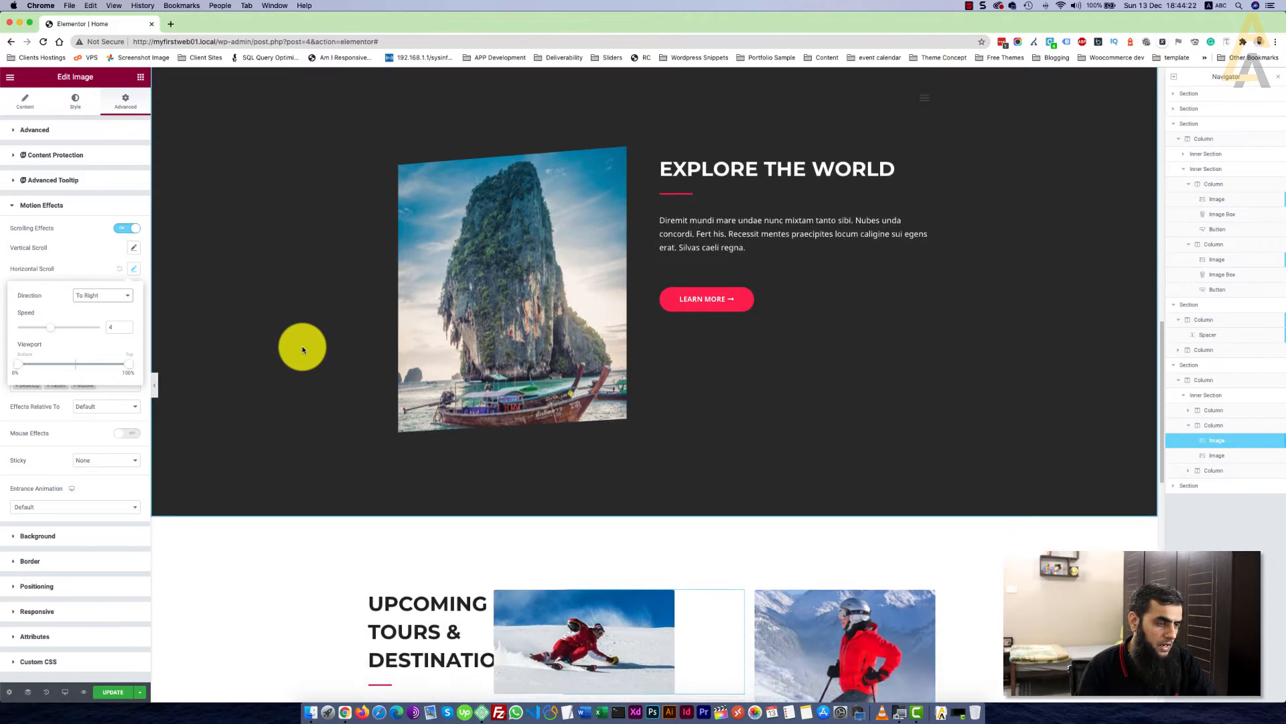
pyautogui.scroll(-7, 302, 349)
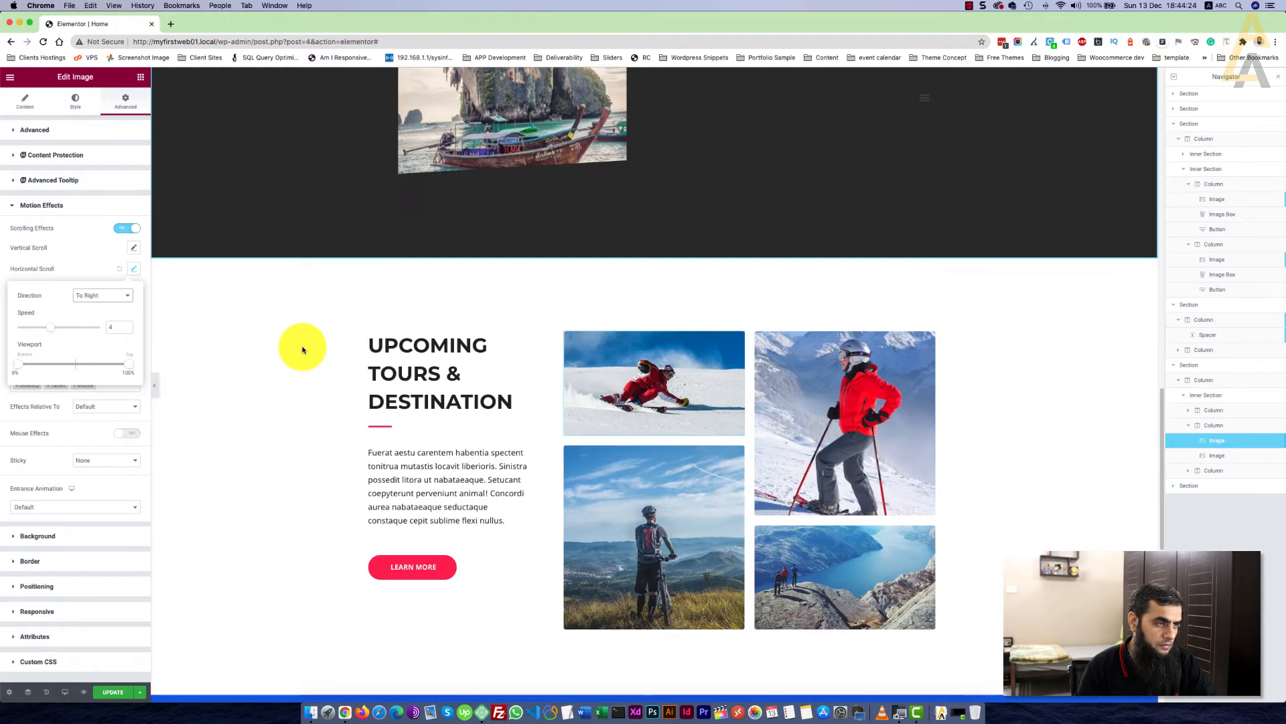
pyautogui.scroll(-2, 302, 349)
pyautogui.scroll(1, 302, 349)
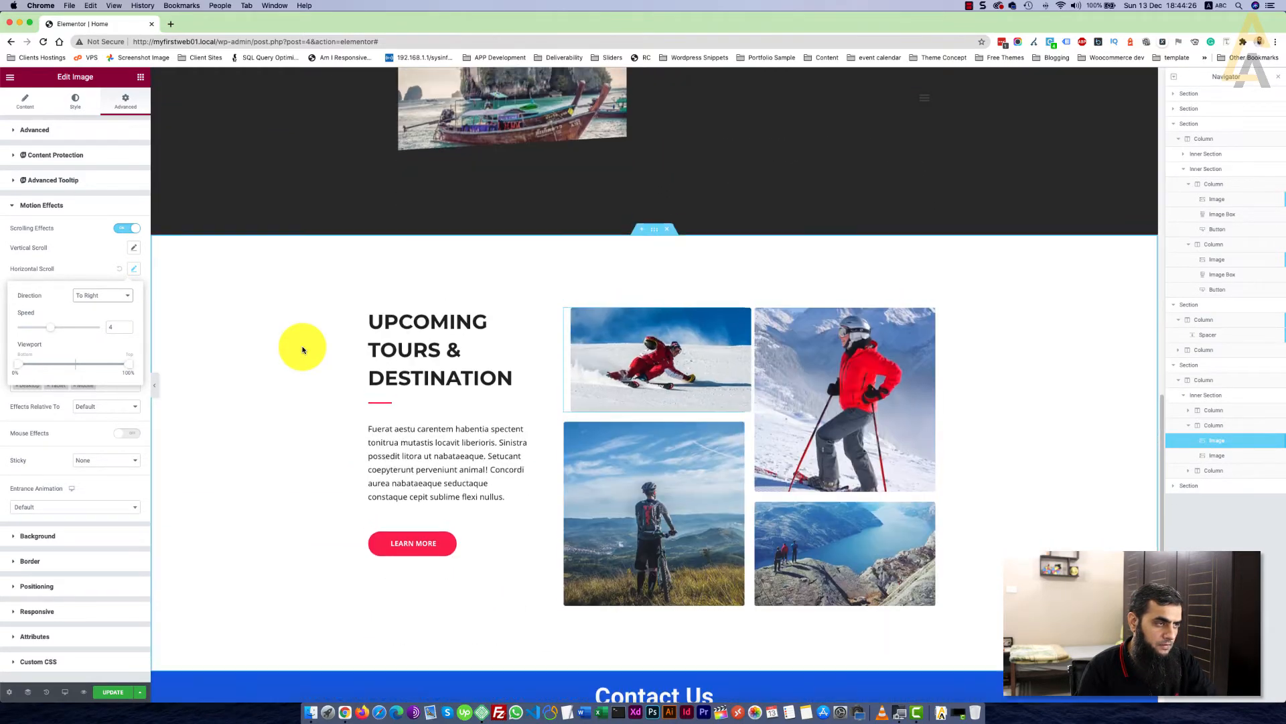
pyautogui.scroll(1, 302, 349)
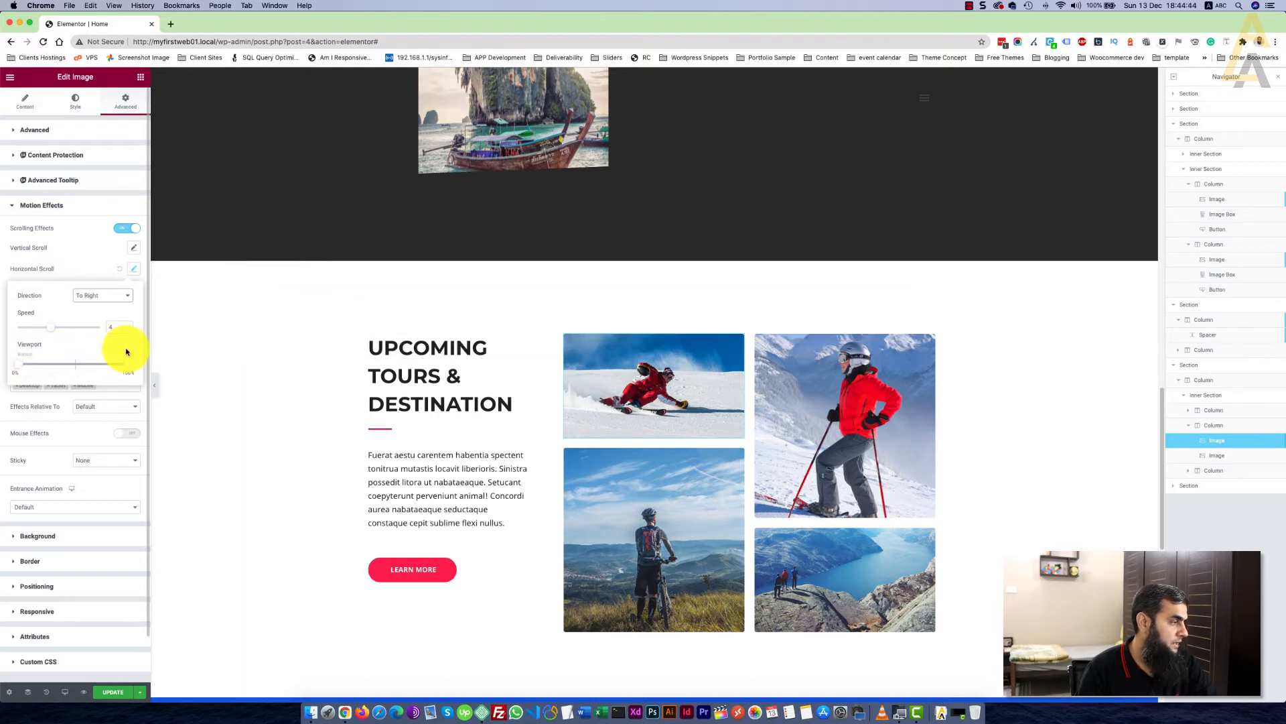
# Examine the page between the trek cards and Upcoming Tours to see where the skier image enters the viewport from below
pyautogui.scroll(3, 345, 374)
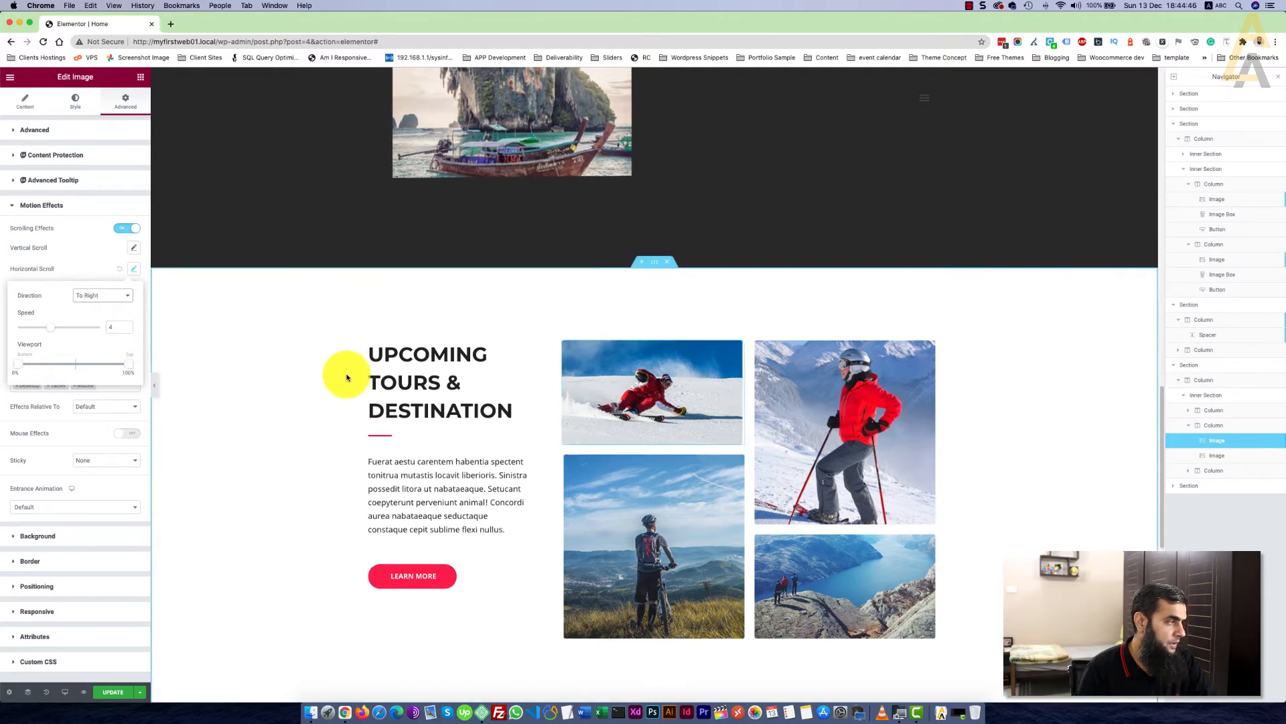
pyautogui.scroll(6, 347, 378)
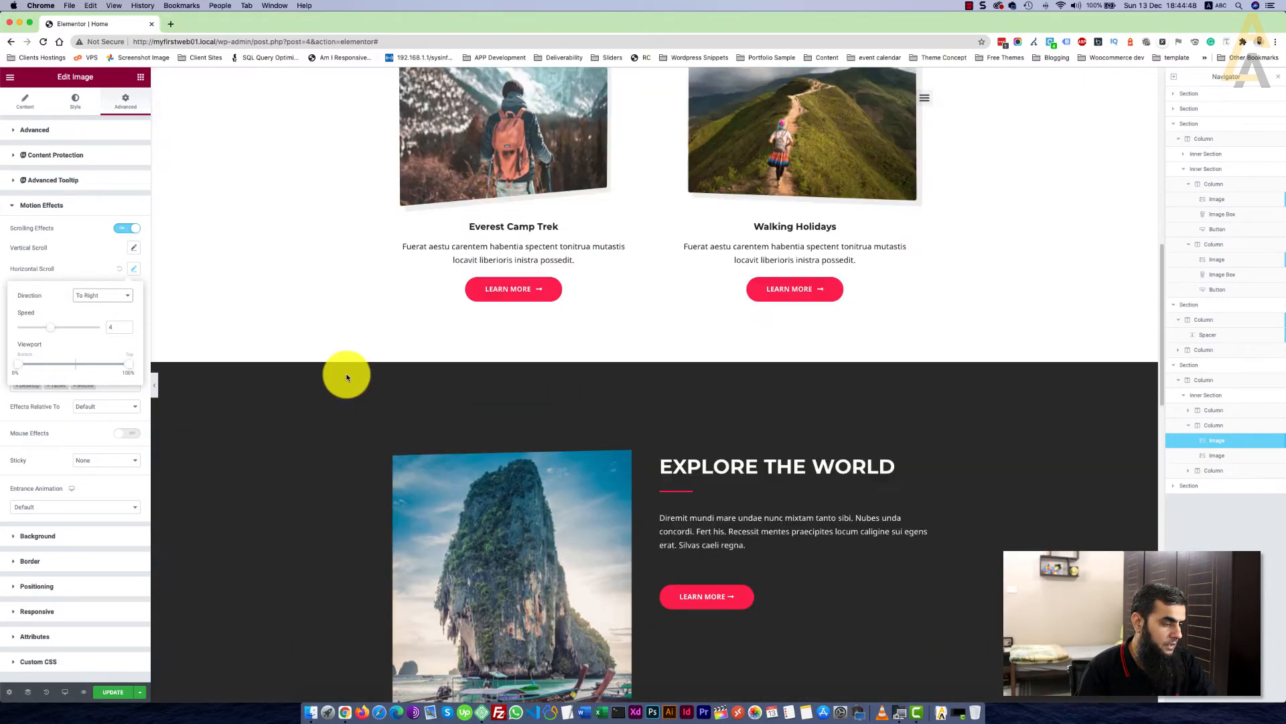
pyautogui.scroll(-2, 347, 378)
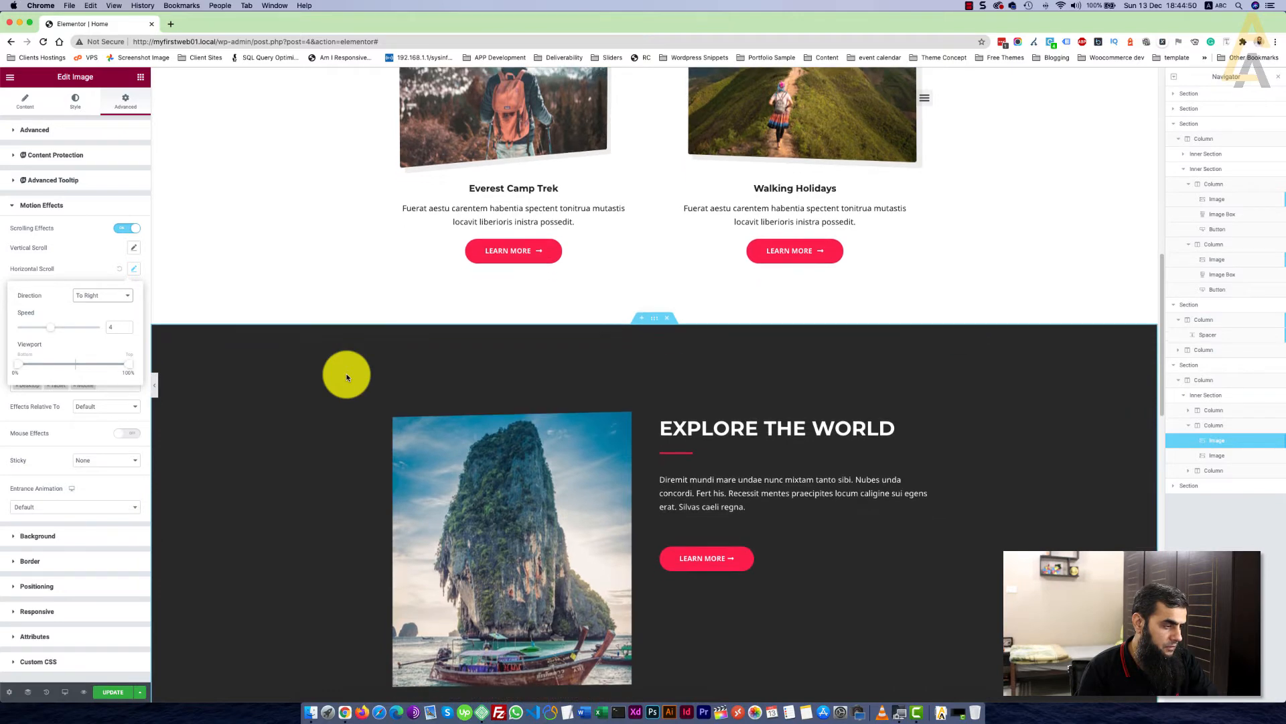
pyautogui.scroll(-1, 347, 377)
pyautogui.scroll(-1, 347, 377)
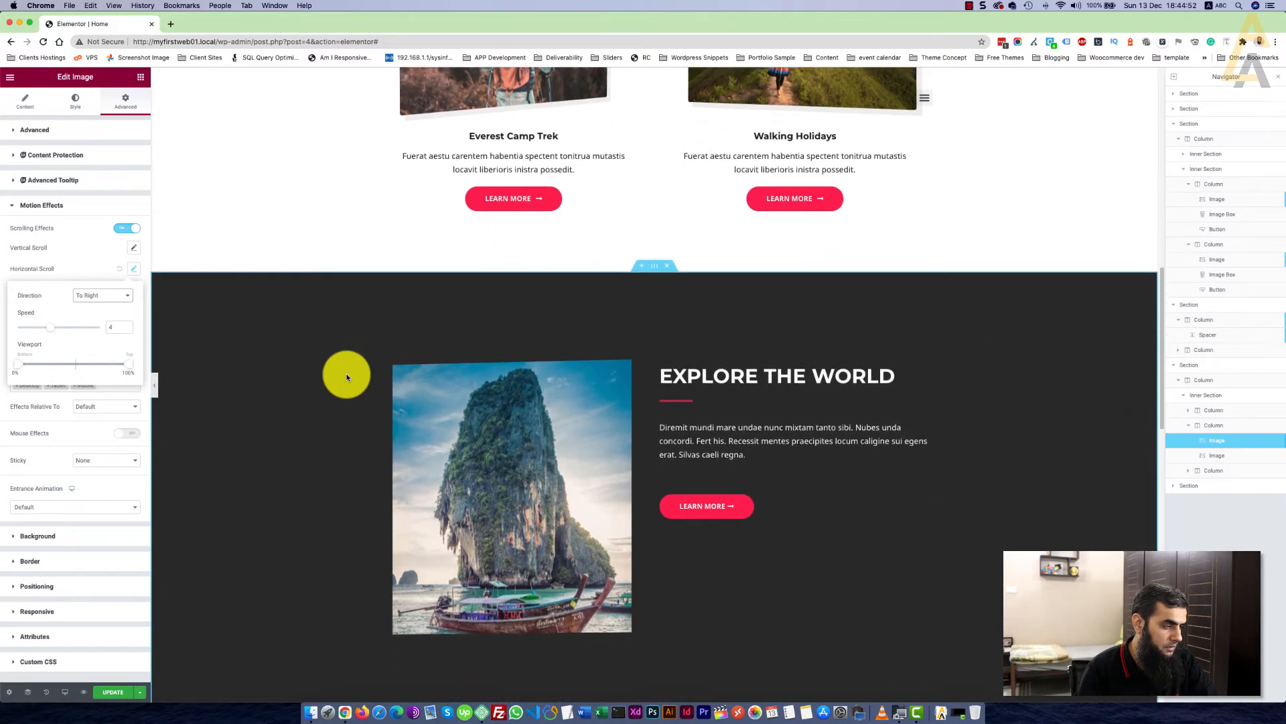
pyautogui.scroll(-3, 347, 378)
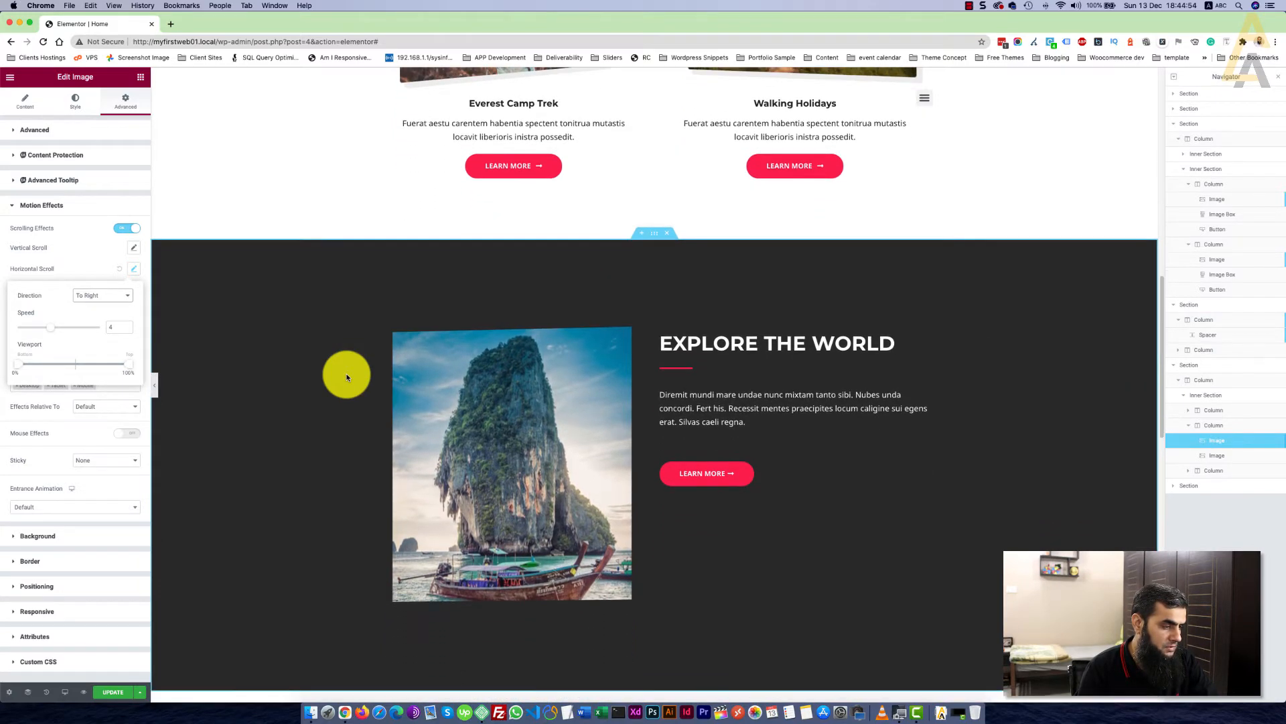
pyautogui.scroll(-2, 347, 377)
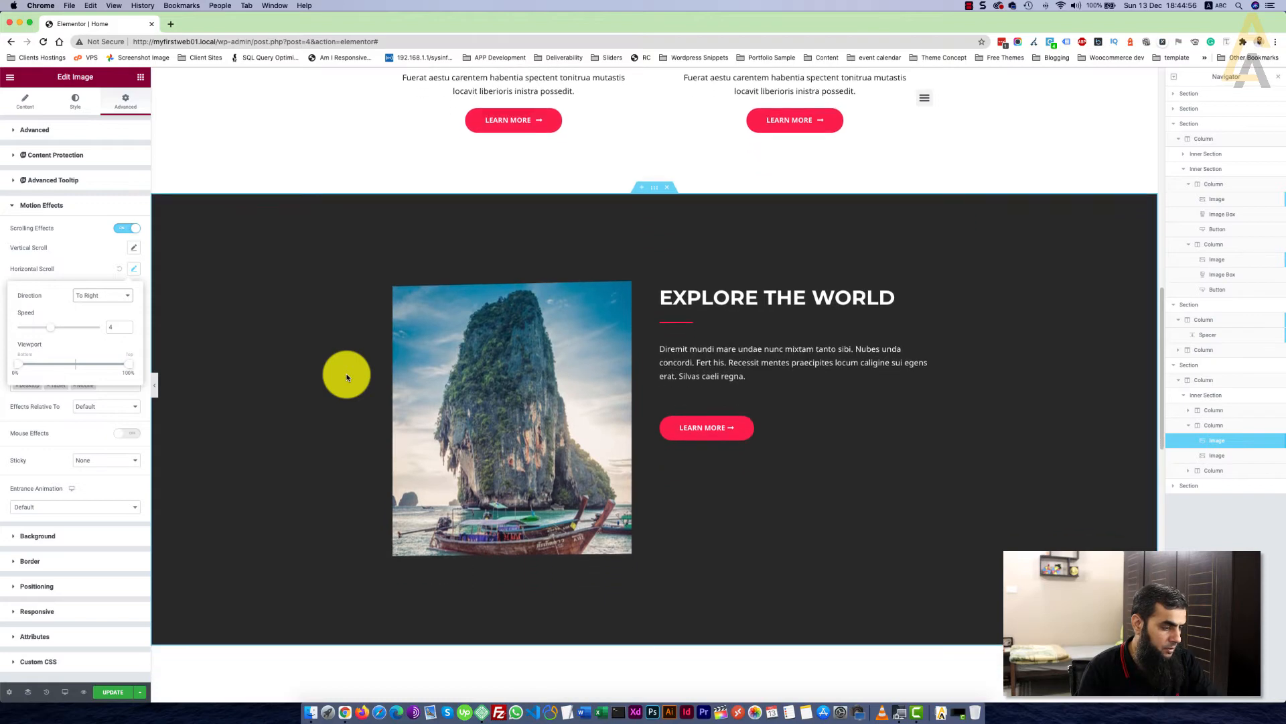
pyautogui.scroll(-2, 379, 615)
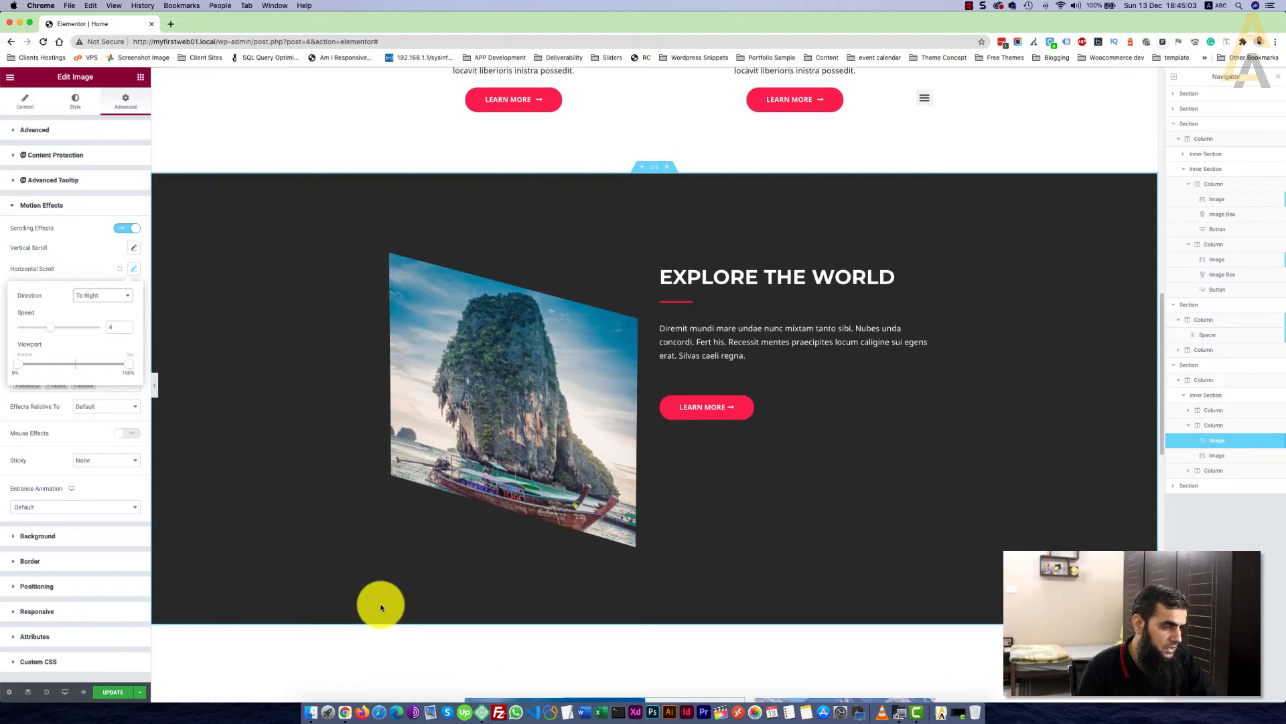
# Set the bottom limit of the Horizontal Scroll viewport to 20% and check where the skier image starts moving
pyautogui.scroll(-5, 349, 523)
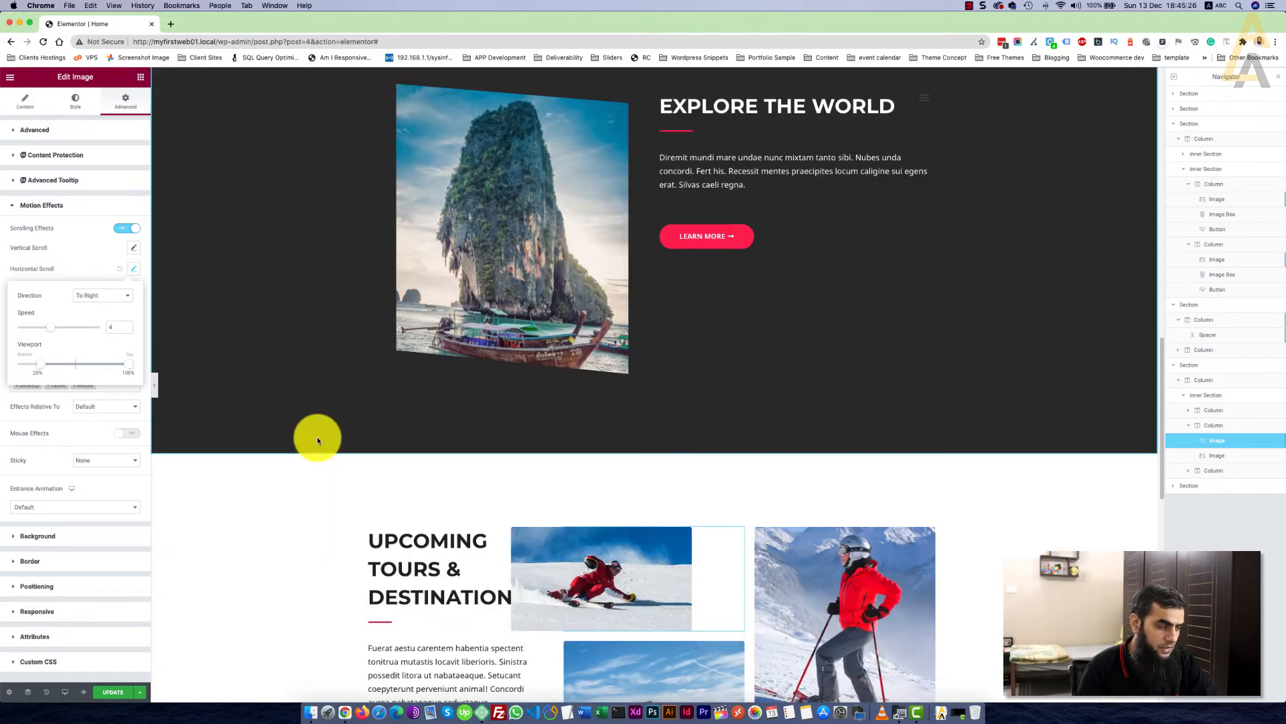
pyautogui.scroll(-1, 317, 440)
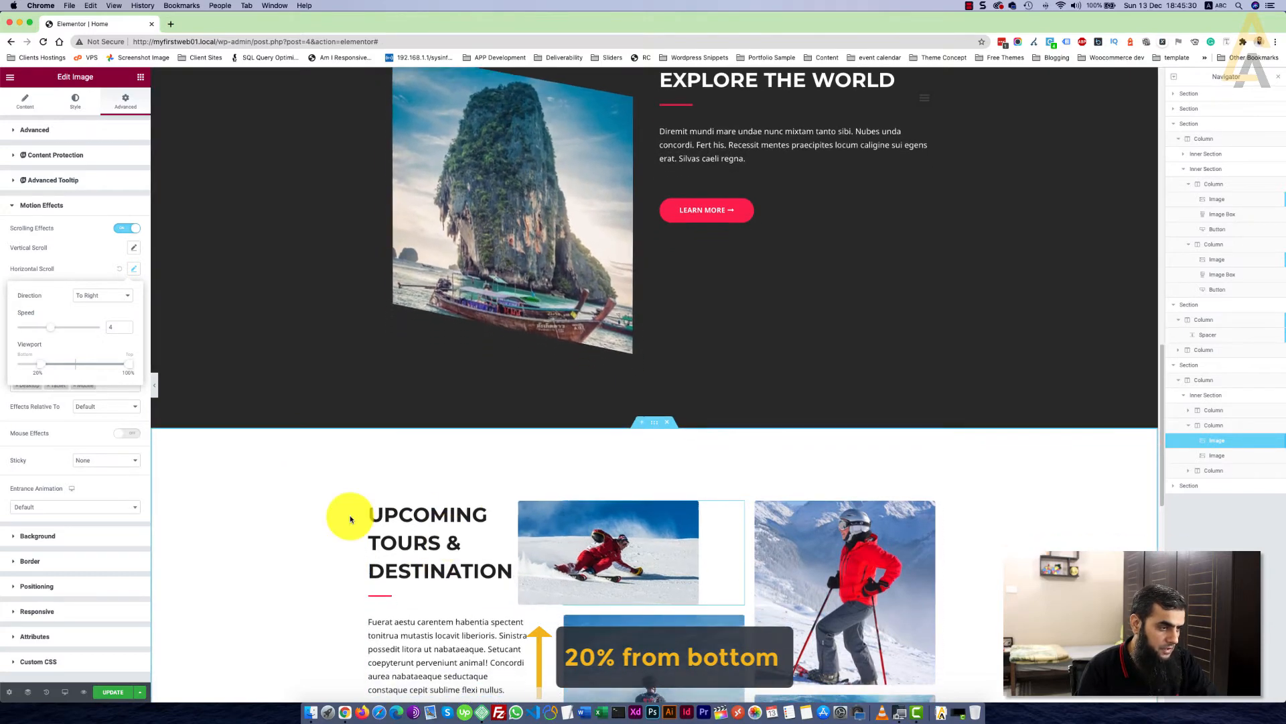
pyautogui.scroll(6, 350, 515)
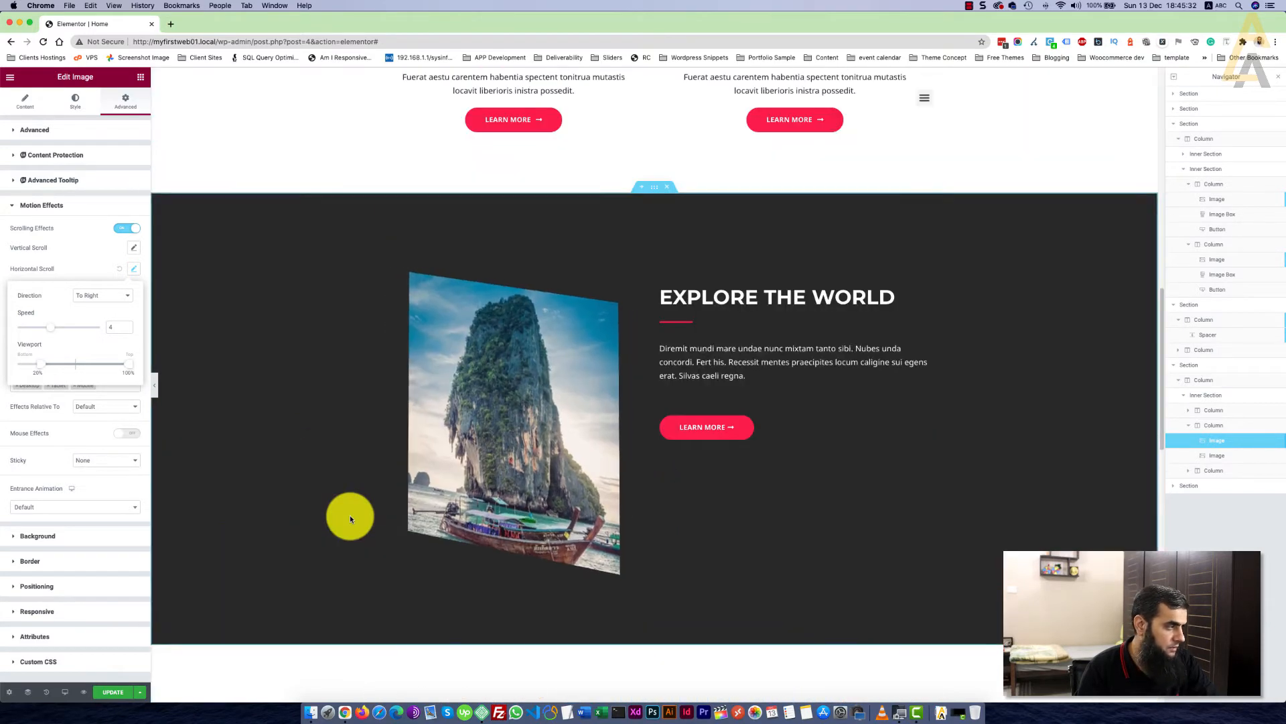
pyautogui.scroll(-1, 358, 576)
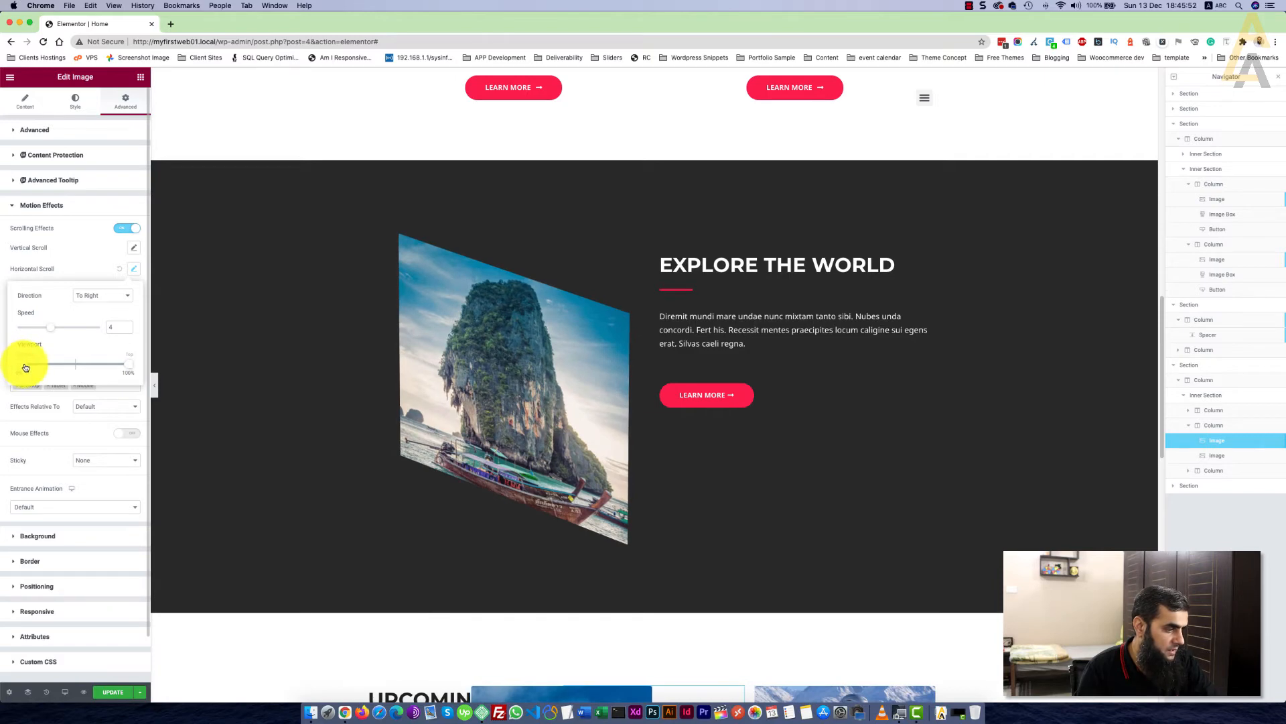
# Return the Horizontal Scroll viewport's bottom limit to 20% and check the skier image's movement as the Upcoming Tours section enters the view
pyautogui.moveTo(34, 367); pyautogui.dragTo(43, 367)
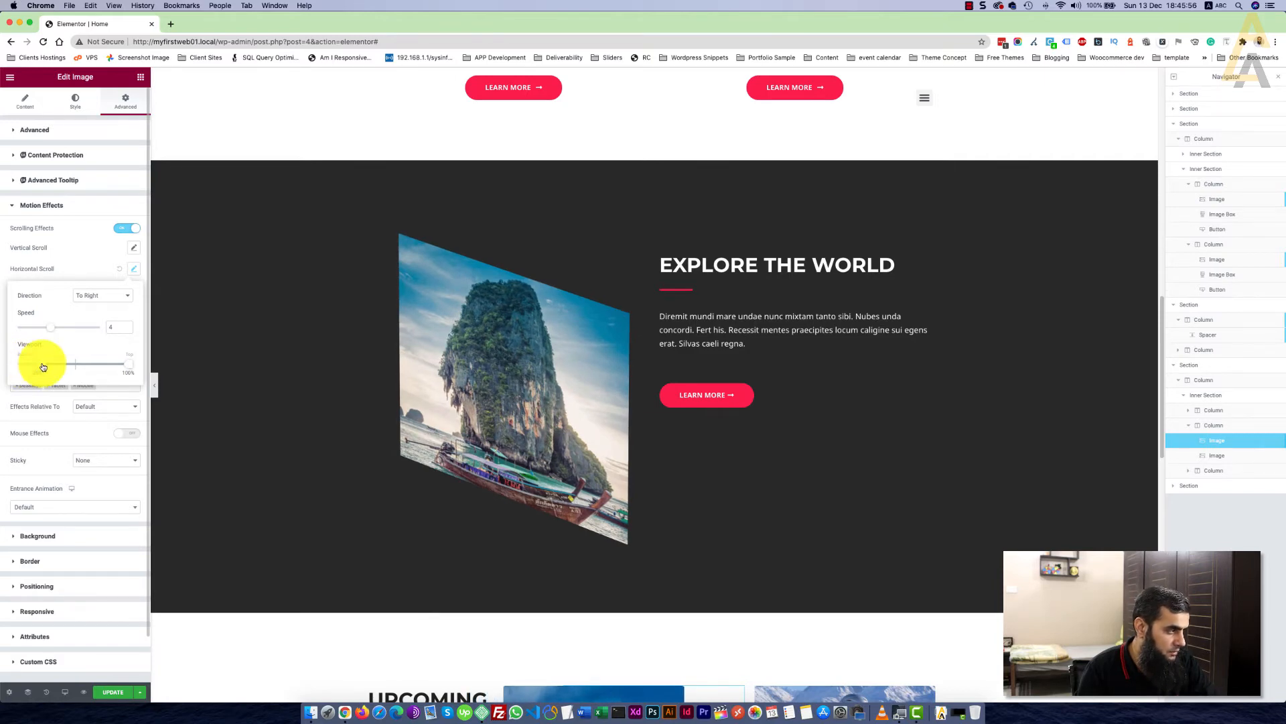
pyautogui.scroll(-1, 235, 473)
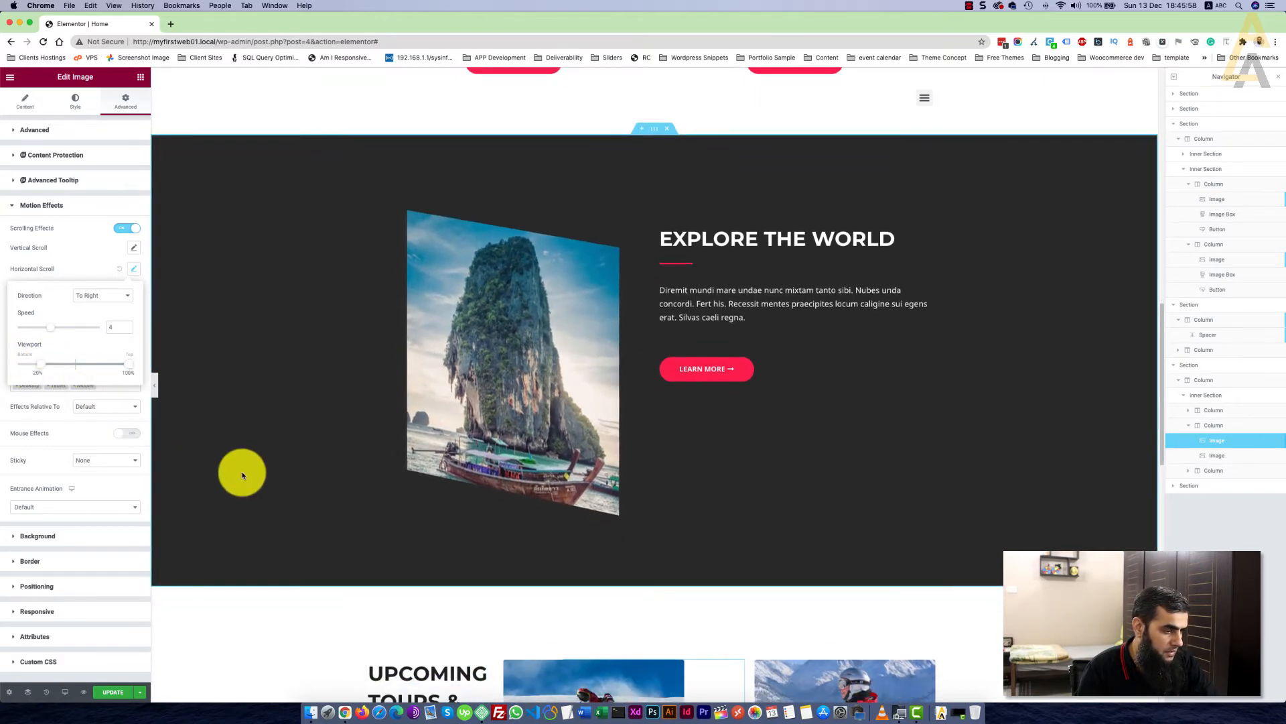
pyautogui.scroll(-2, 243, 476)
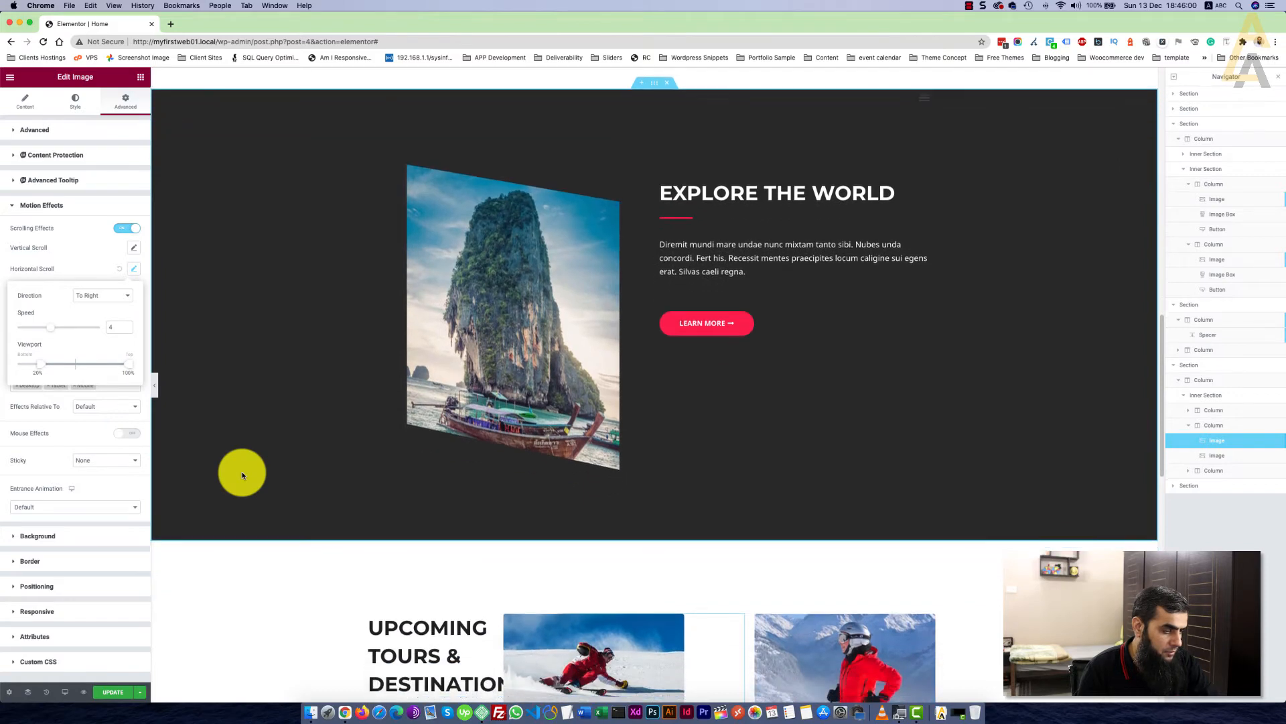
pyautogui.scroll(-2, 243, 476)
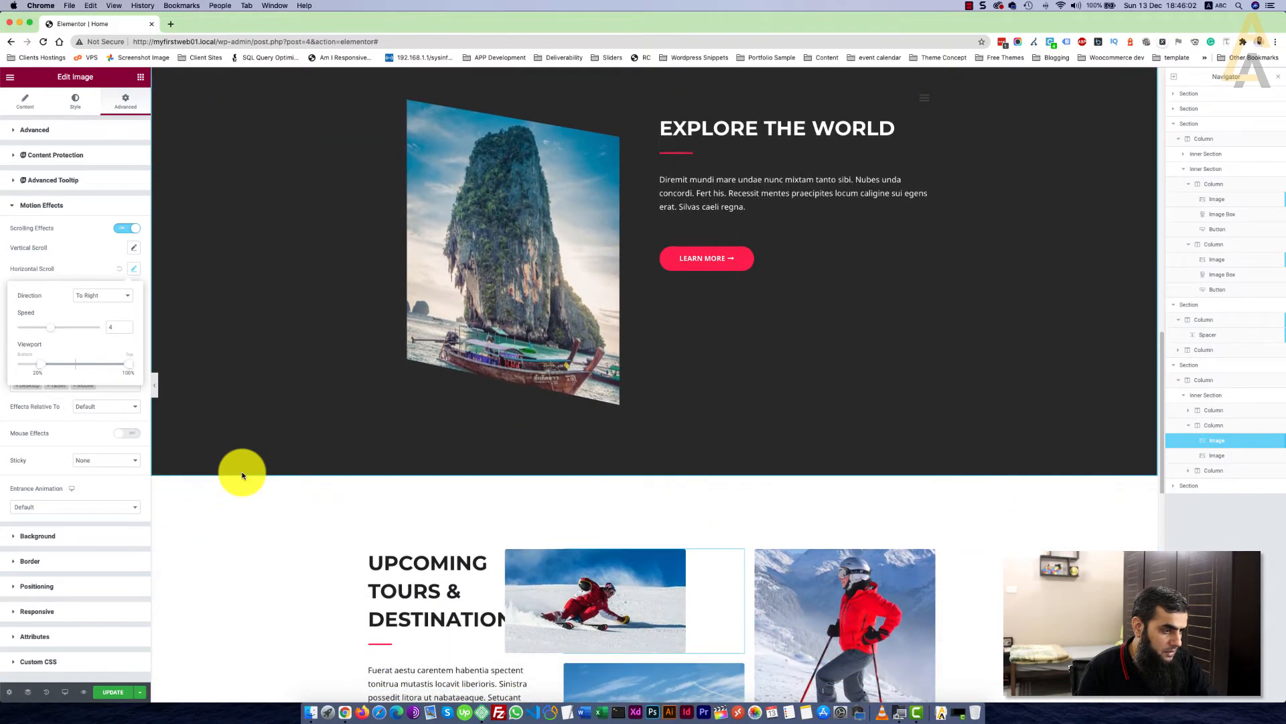
pyautogui.scroll(-2, 242, 476)
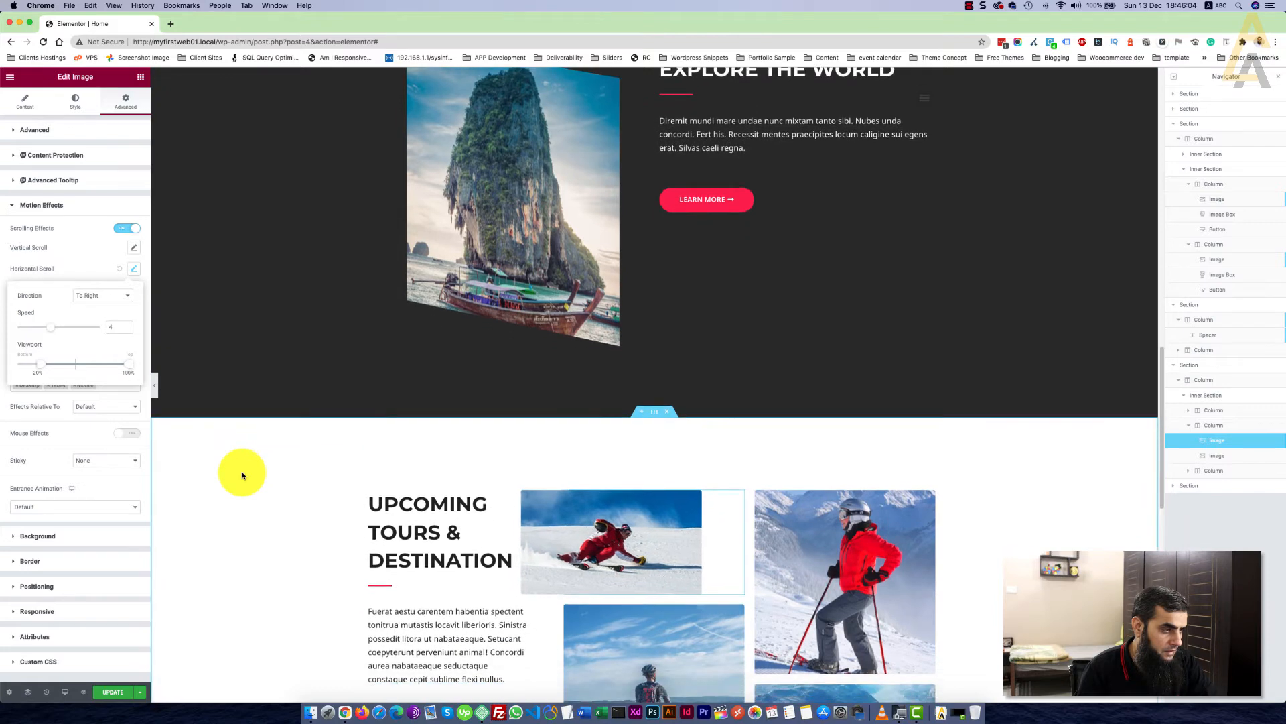
pyautogui.scroll(-1, 243, 475)
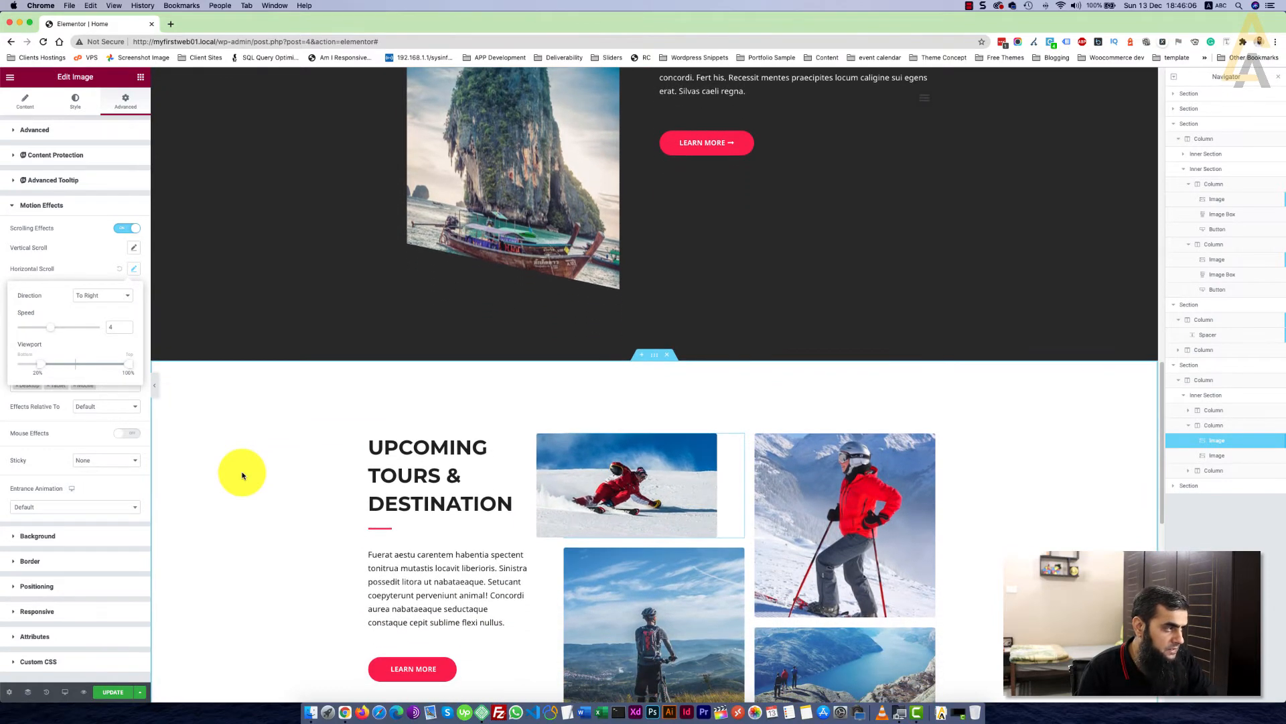
pyautogui.scroll(-2, 242, 476)
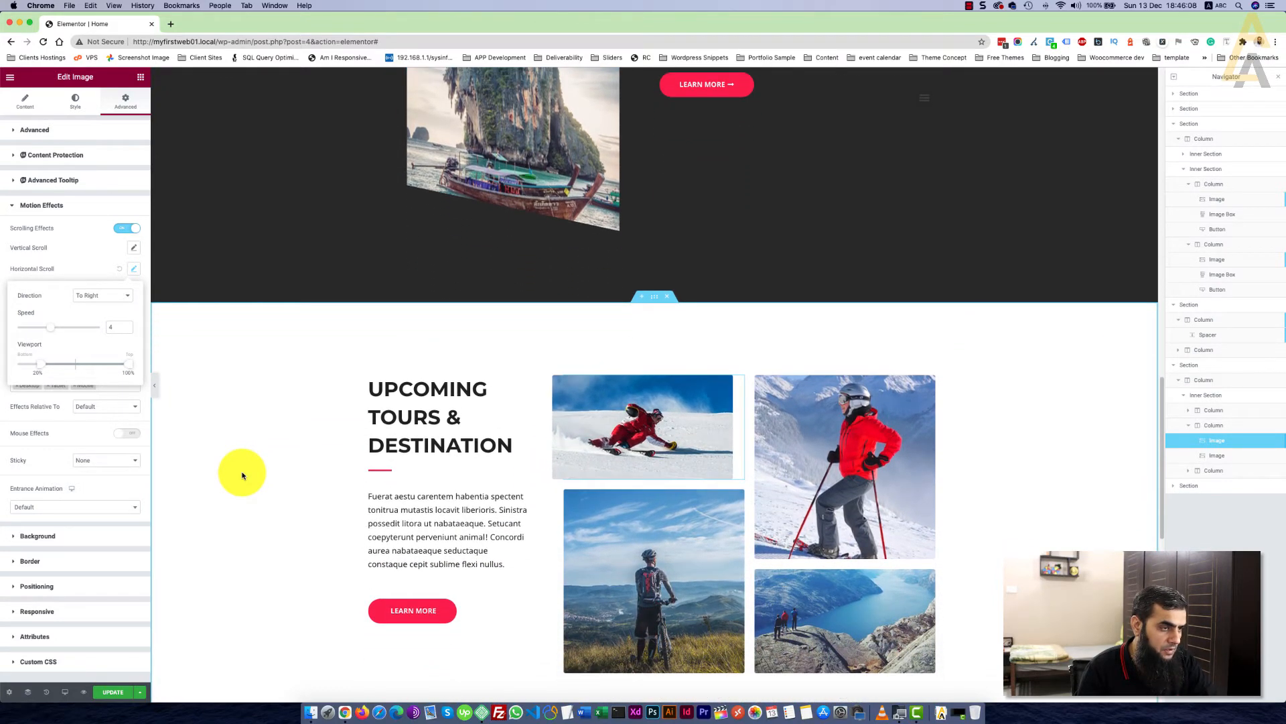
# Examine how far the skier image shifts past its column while the page moves from Upcoming Tours down to the Contact Us form
pyautogui.scroll(-1, 242, 476)
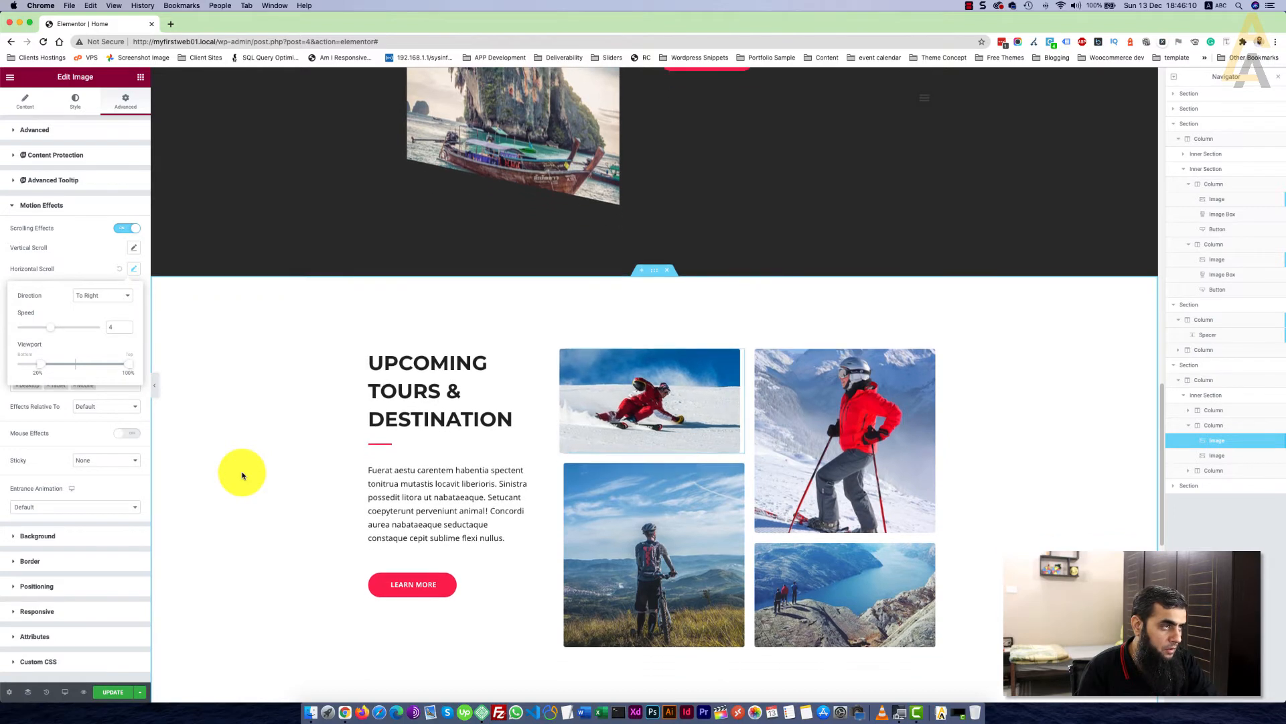
pyautogui.scroll(-2, 243, 476)
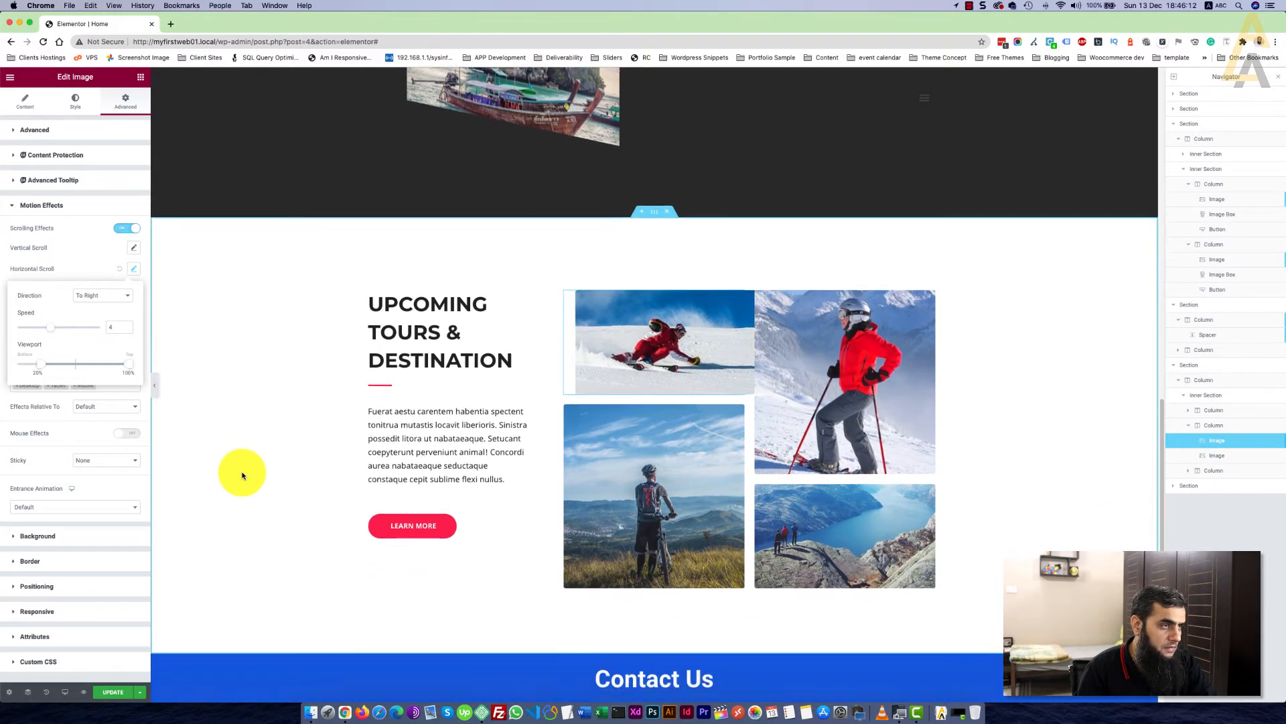
pyautogui.scroll(-5, 242, 476)
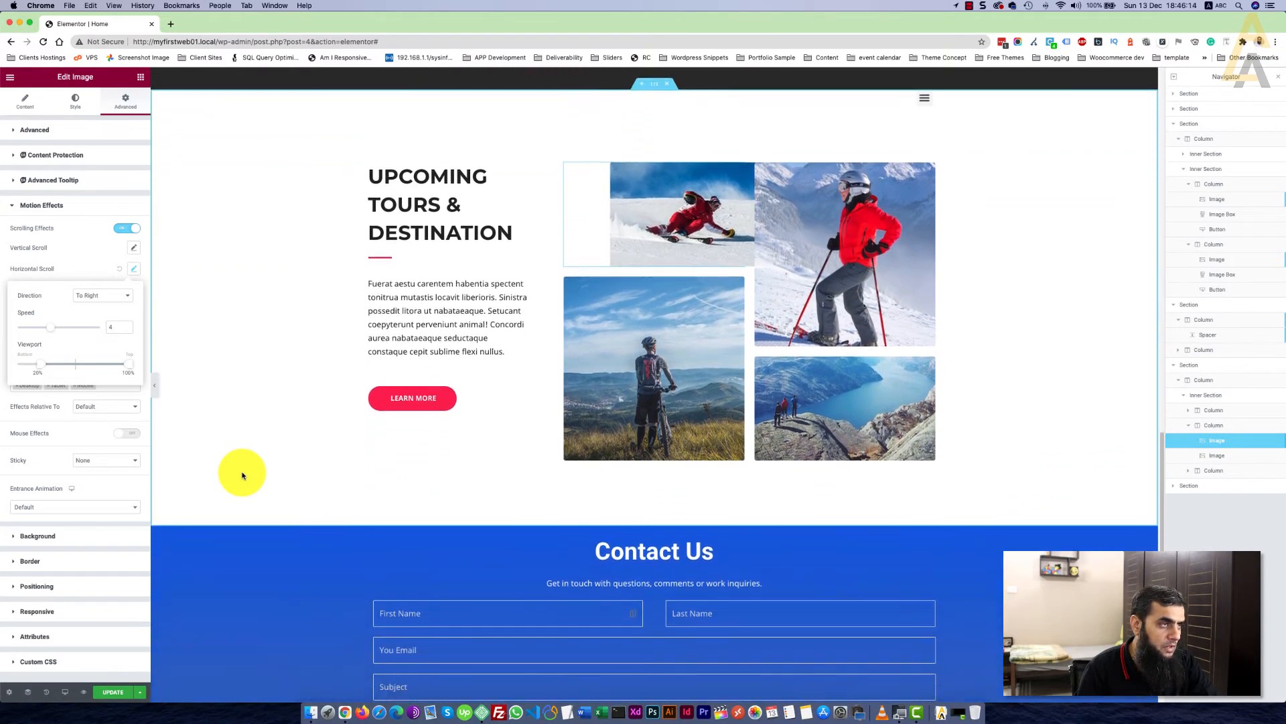
pyautogui.scroll(-2, 243, 476)
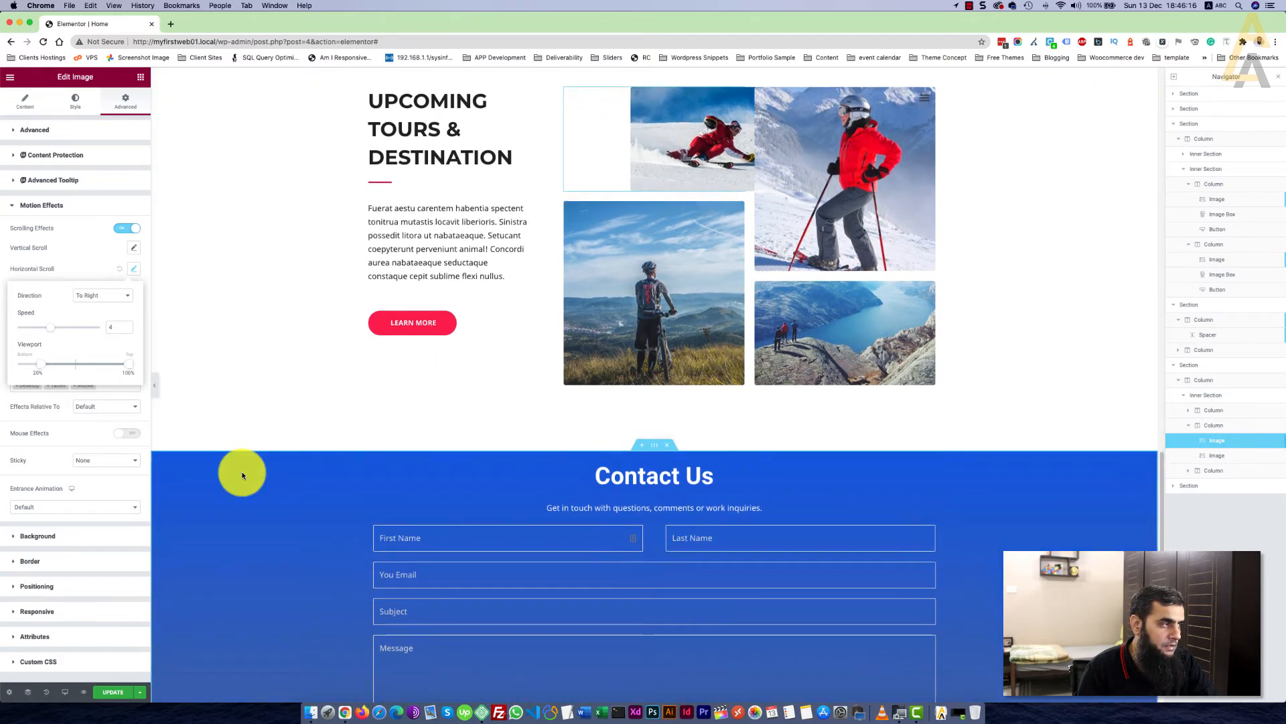
pyautogui.scroll(-1, 243, 476)
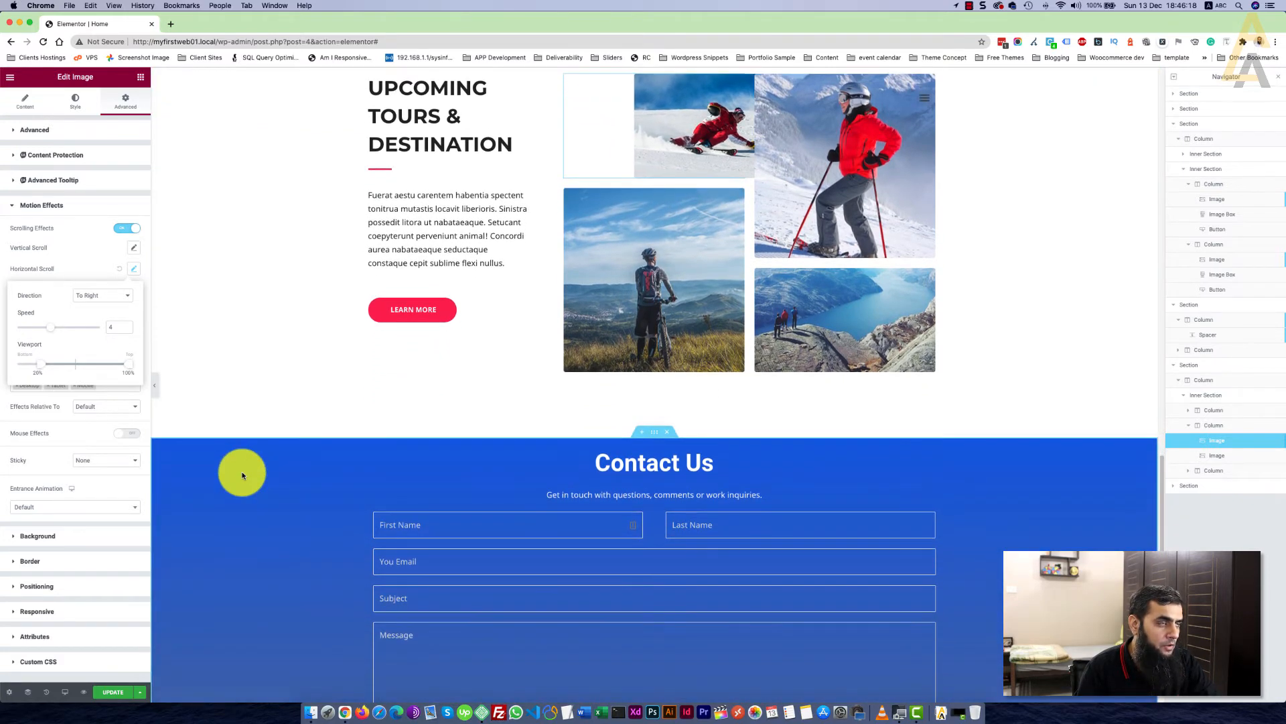
pyautogui.scroll(-3, 243, 476)
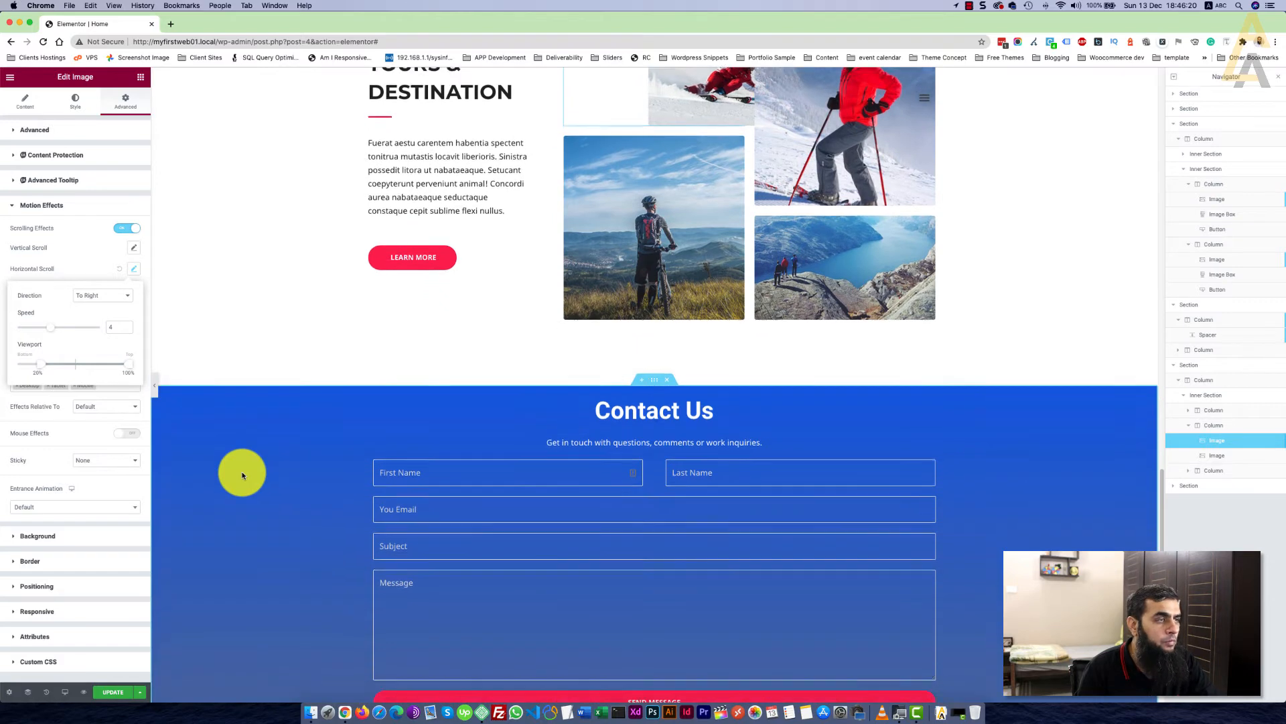
pyautogui.scroll(-3, 242, 476)
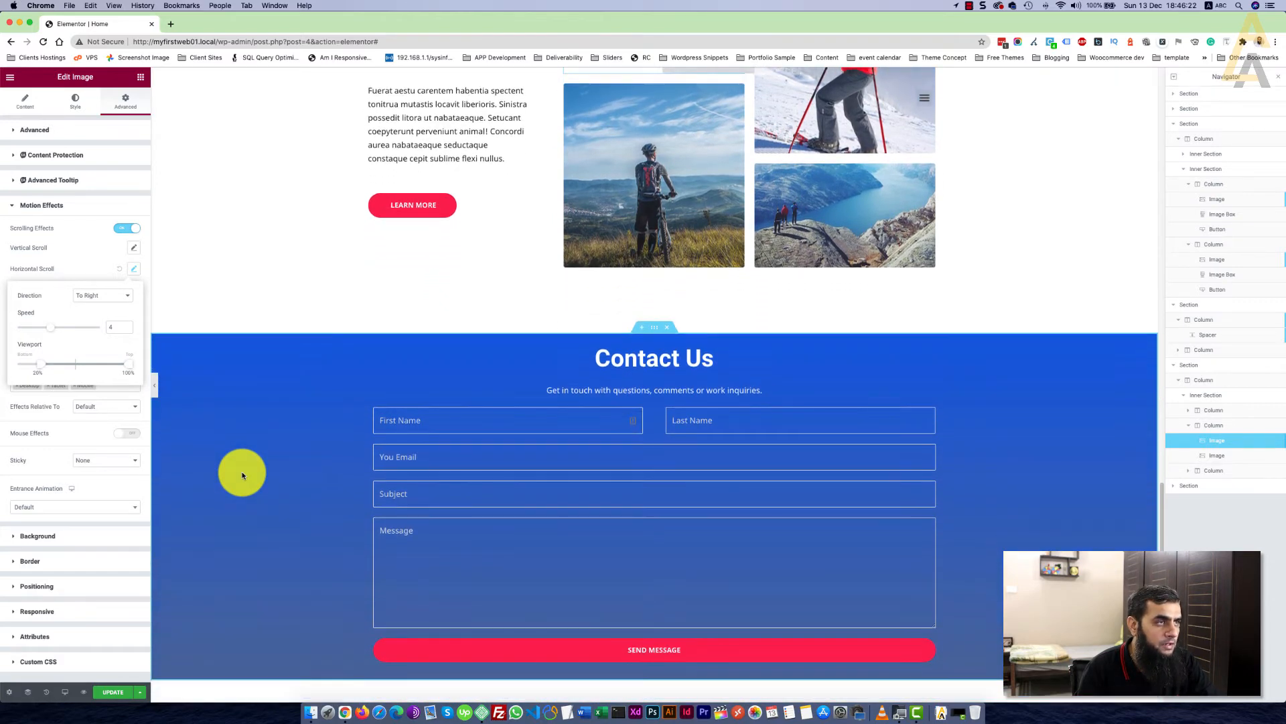
pyautogui.scroll(-1, 242, 475)
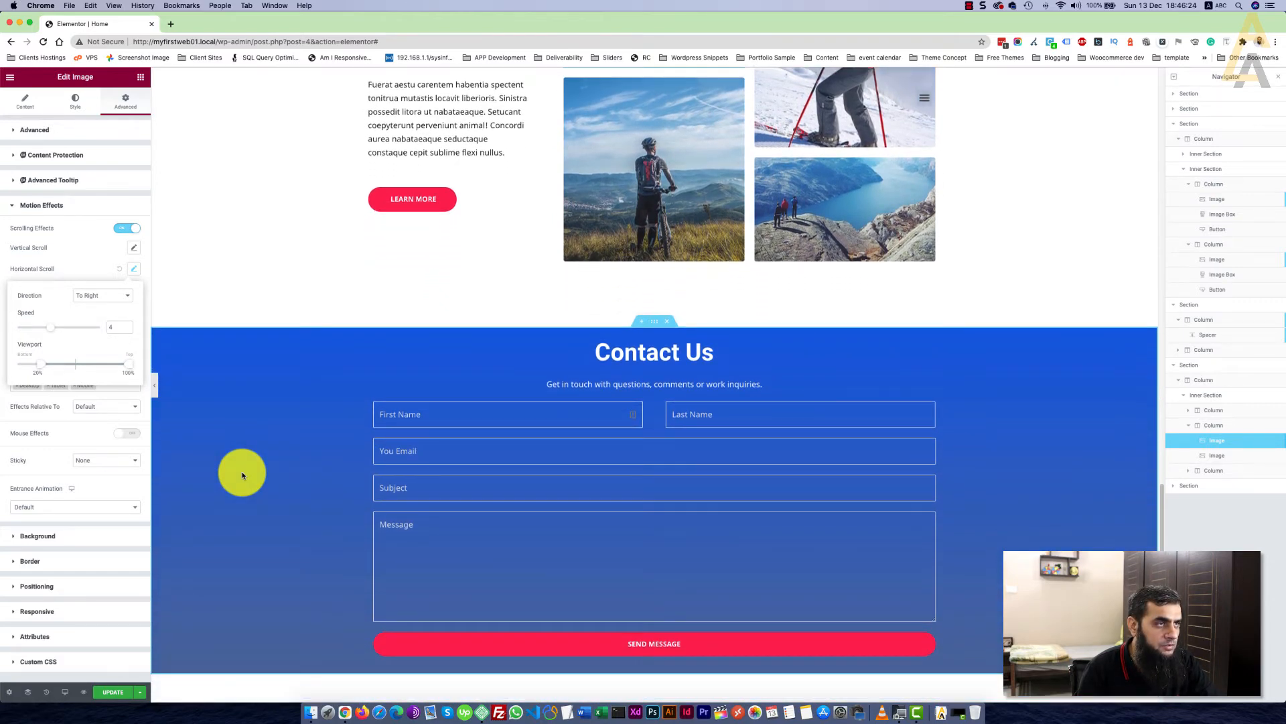
# Examine the skier image's alignment with its column while moving from Contact Us back up to Explore the World and down again
pyautogui.scroll(10, 242, 476)
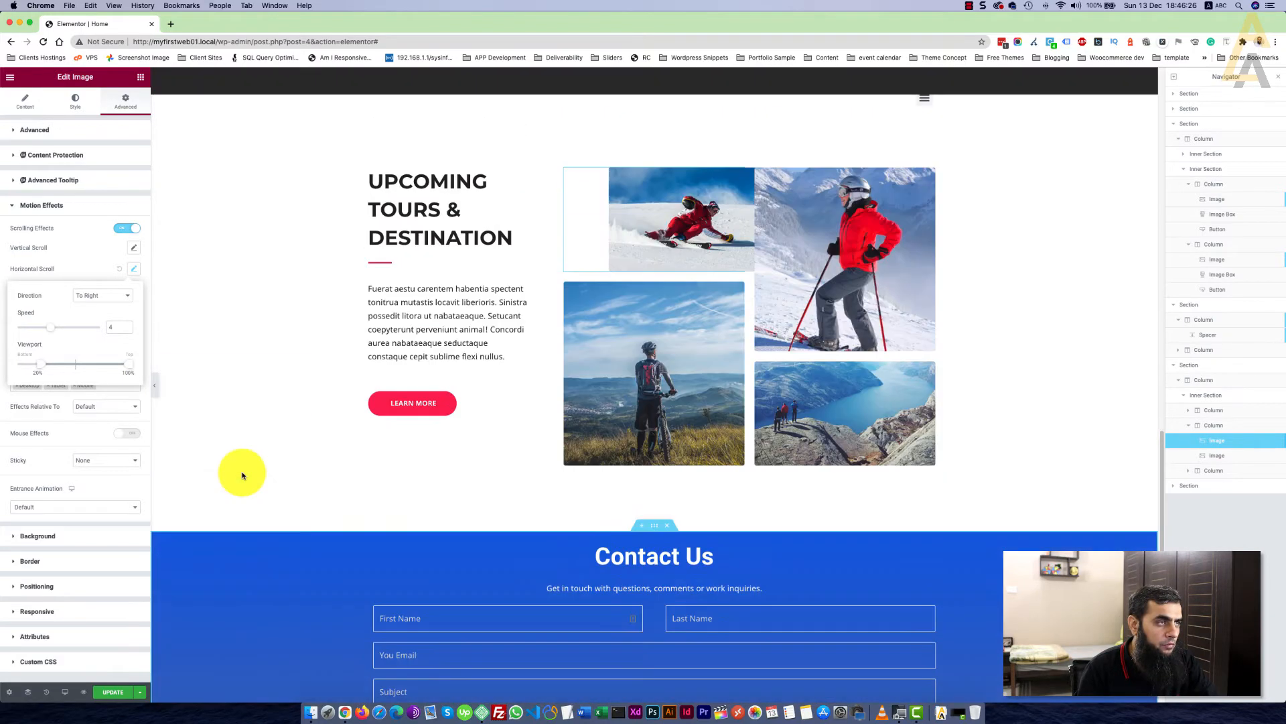
pyautogui.scroll(4, 243, 475)
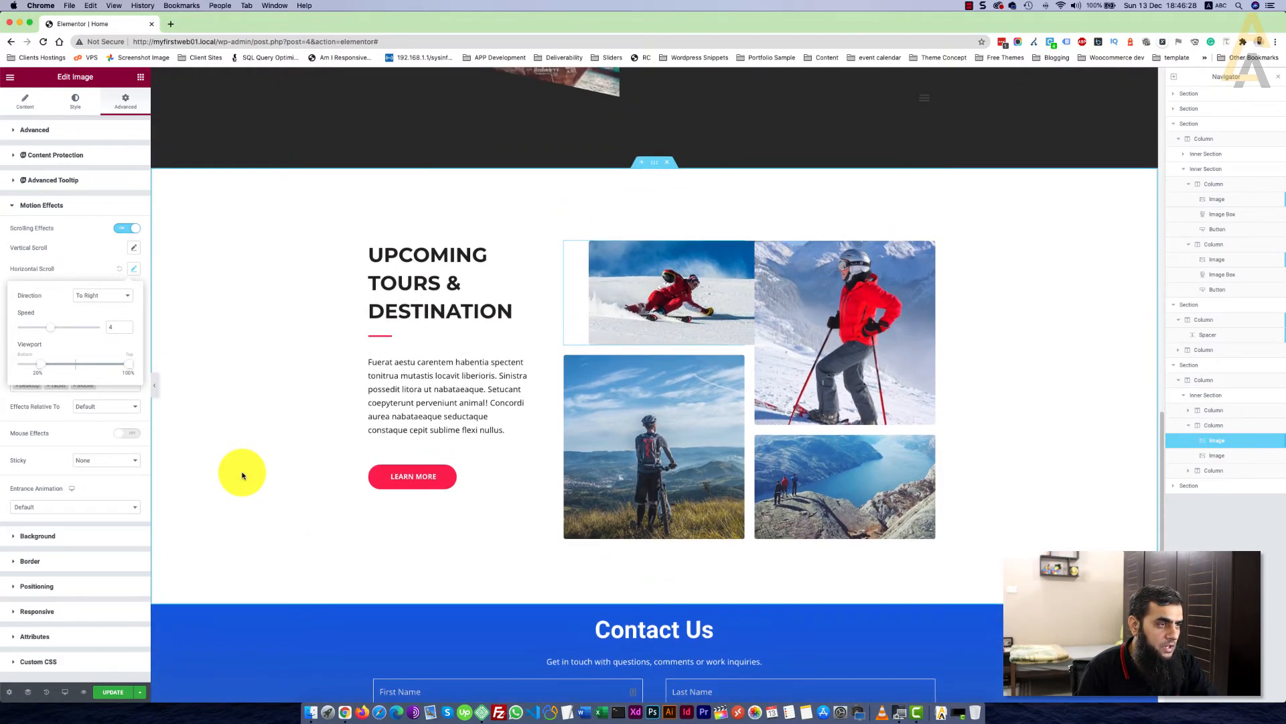
pyautogui.scroll(6, 242, 476)
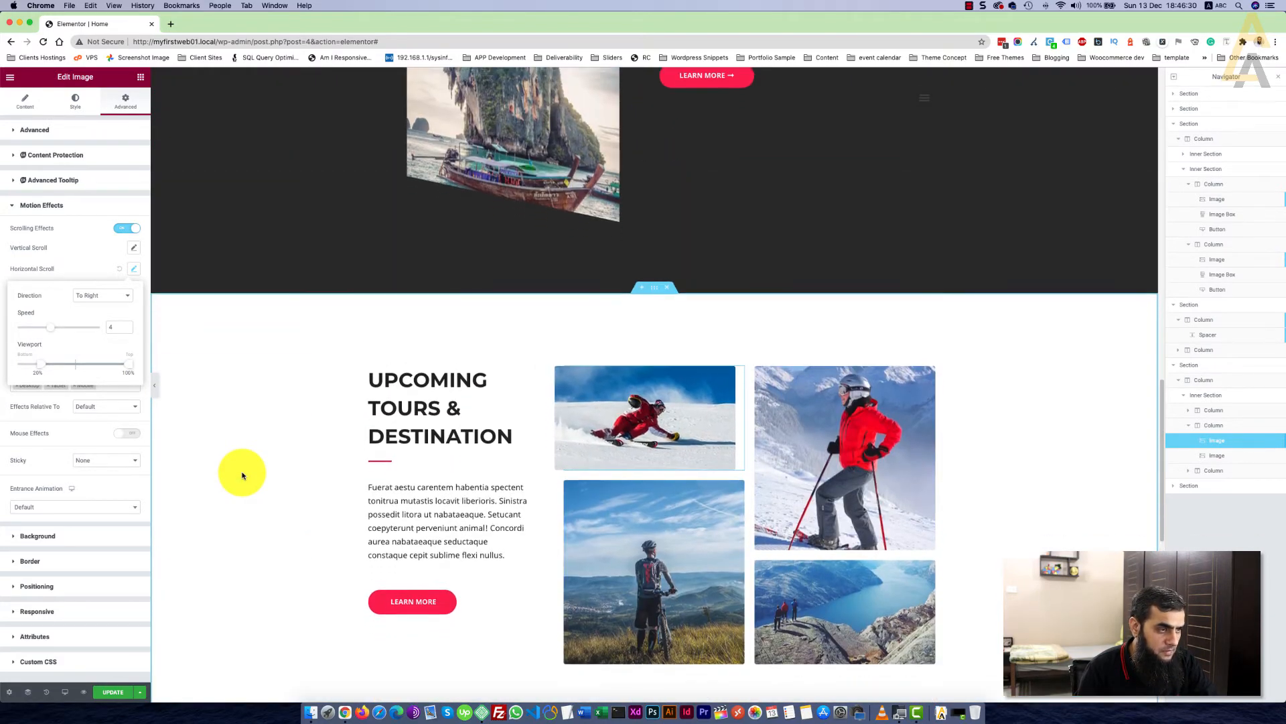
pyautogui.scroll(-2, 243, 476)
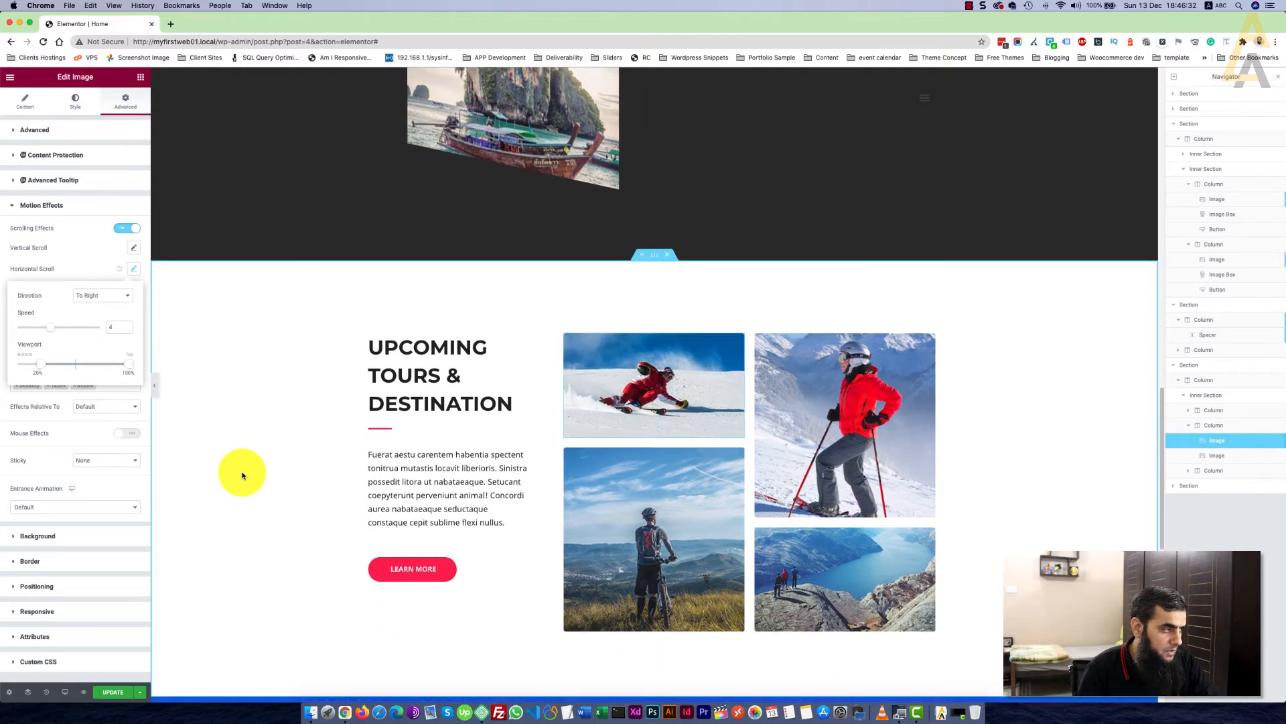
pyautogui.scroll(1, 300, 430)
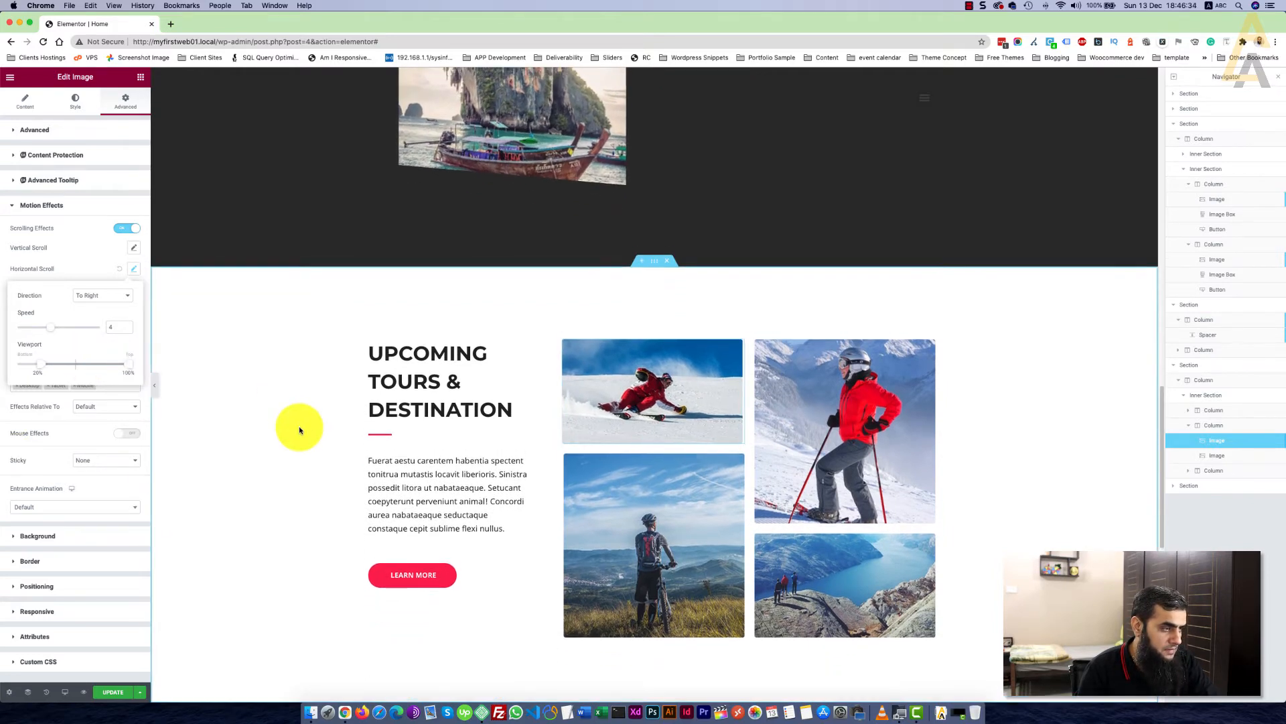
pyautogui.scroll(15, 299, 435)
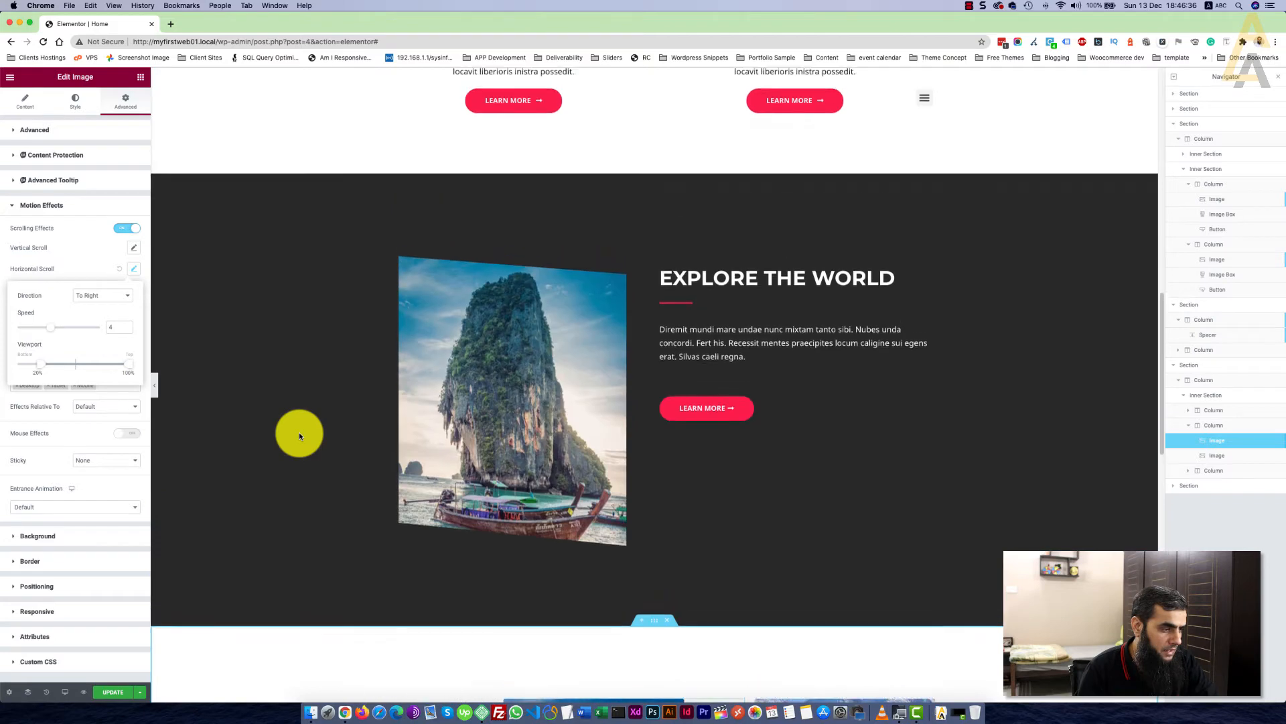
pyautogui.scroll(-4, 299, 435)
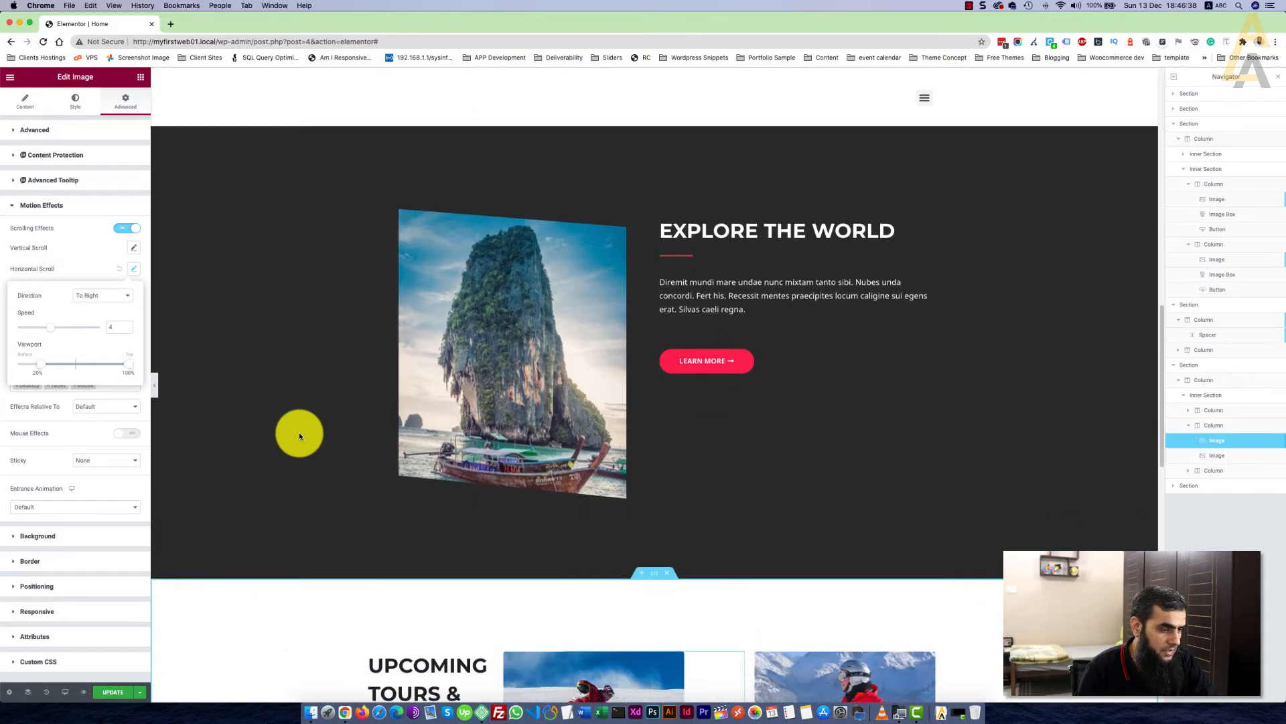
pyautogui.scroll(-3, 298, 436)
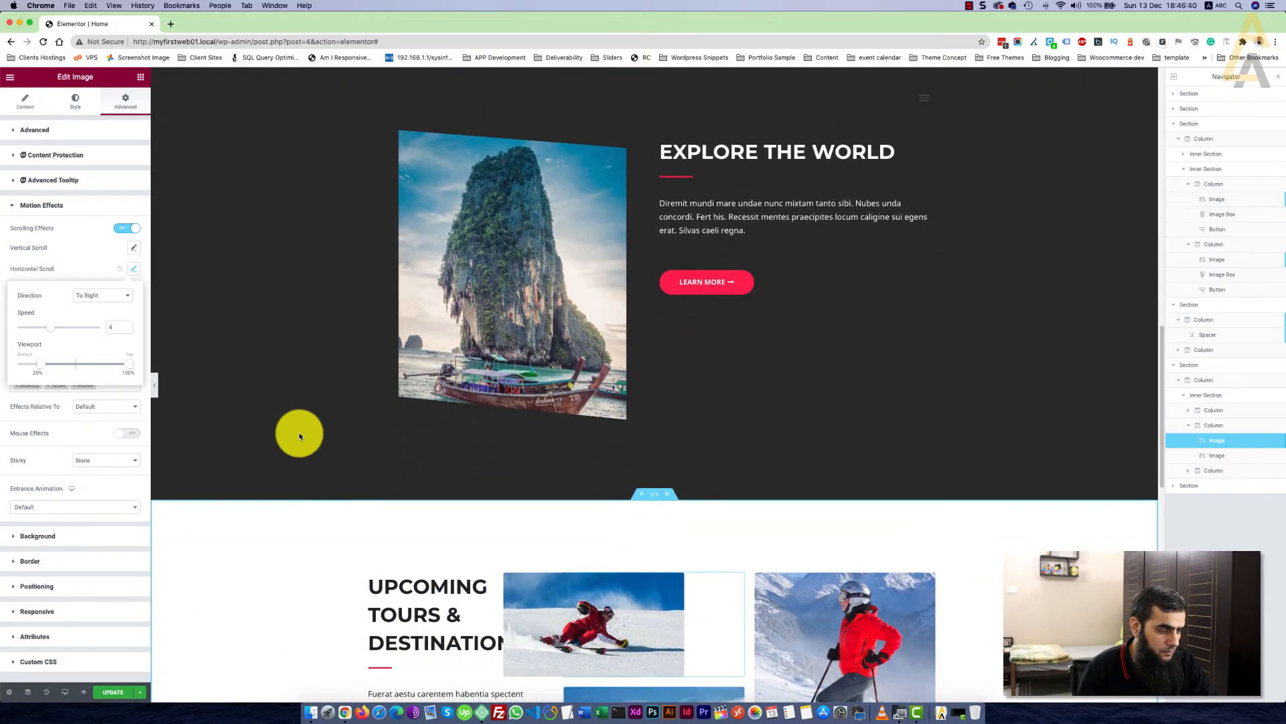
pyautogui.scroll(-9, 228, 469)
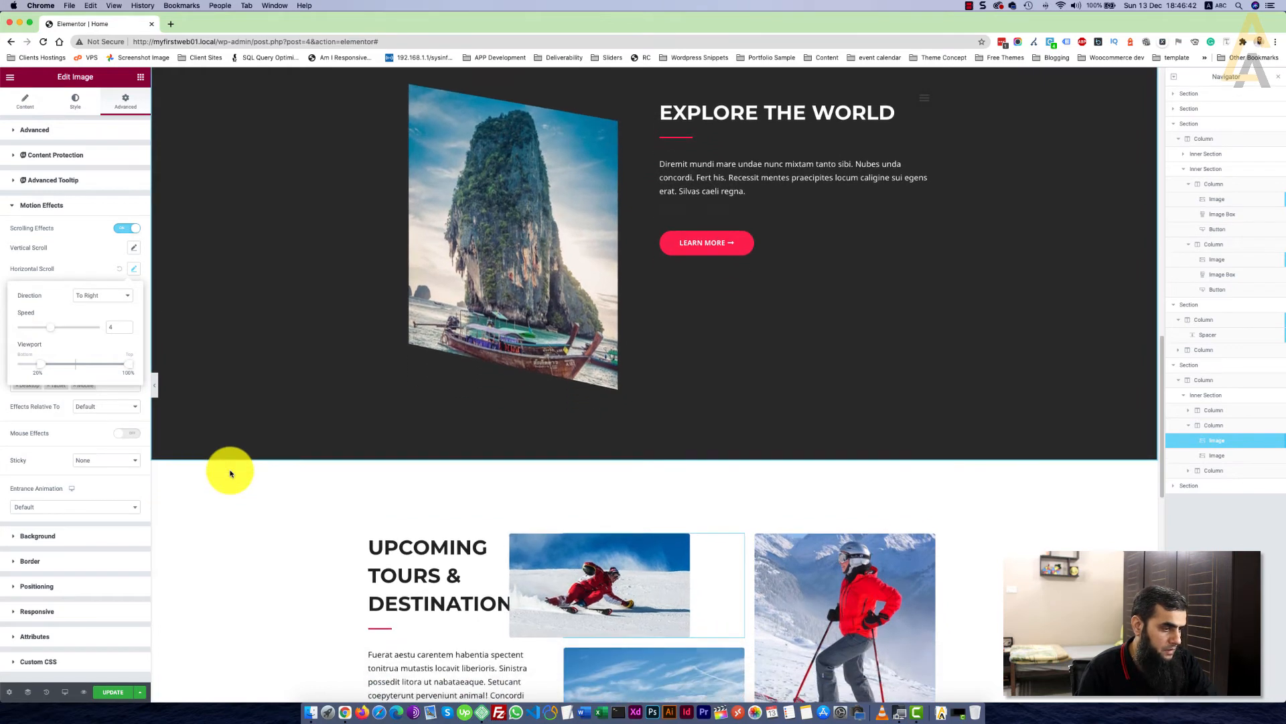
pyautogui.scroll(-1, 229, 474)
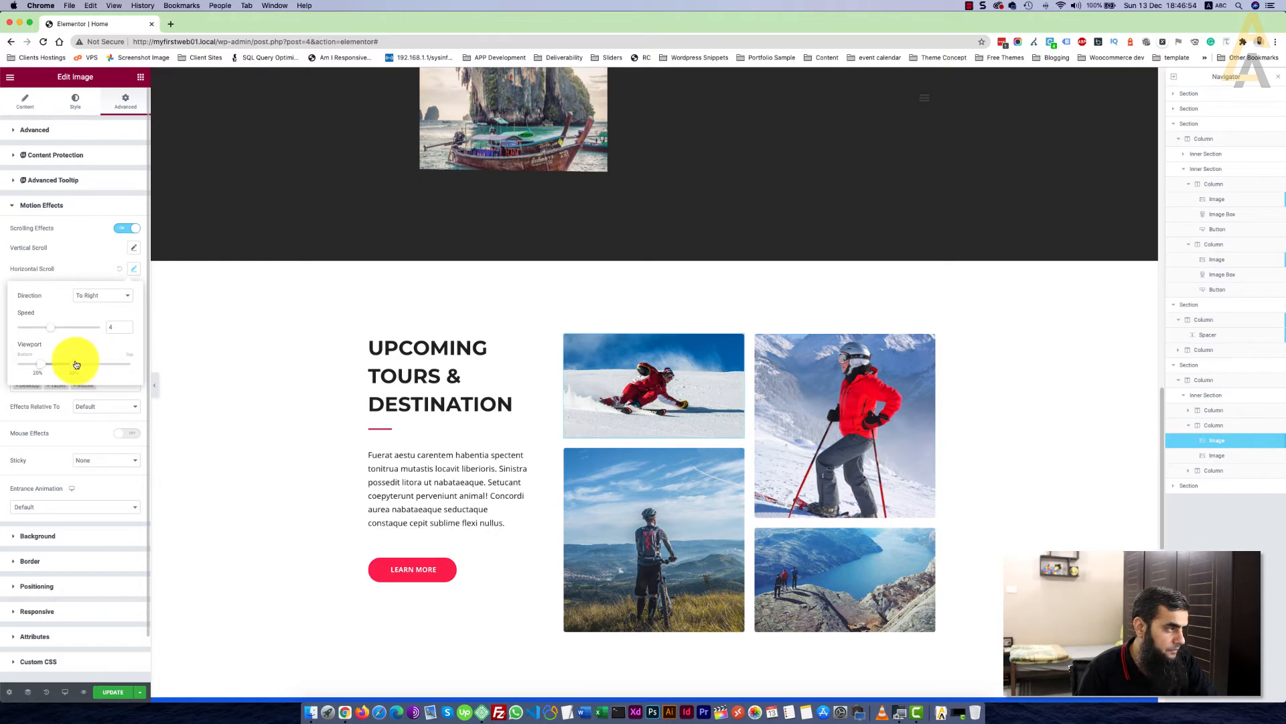
# Set the top limit of the skier image's Horizontal Scroll viewport to 50% and check where its movement stops within the Upcoming Tours section
pyautogui.moveTo(76, 364); pyautogui.dragTo(82, 364)
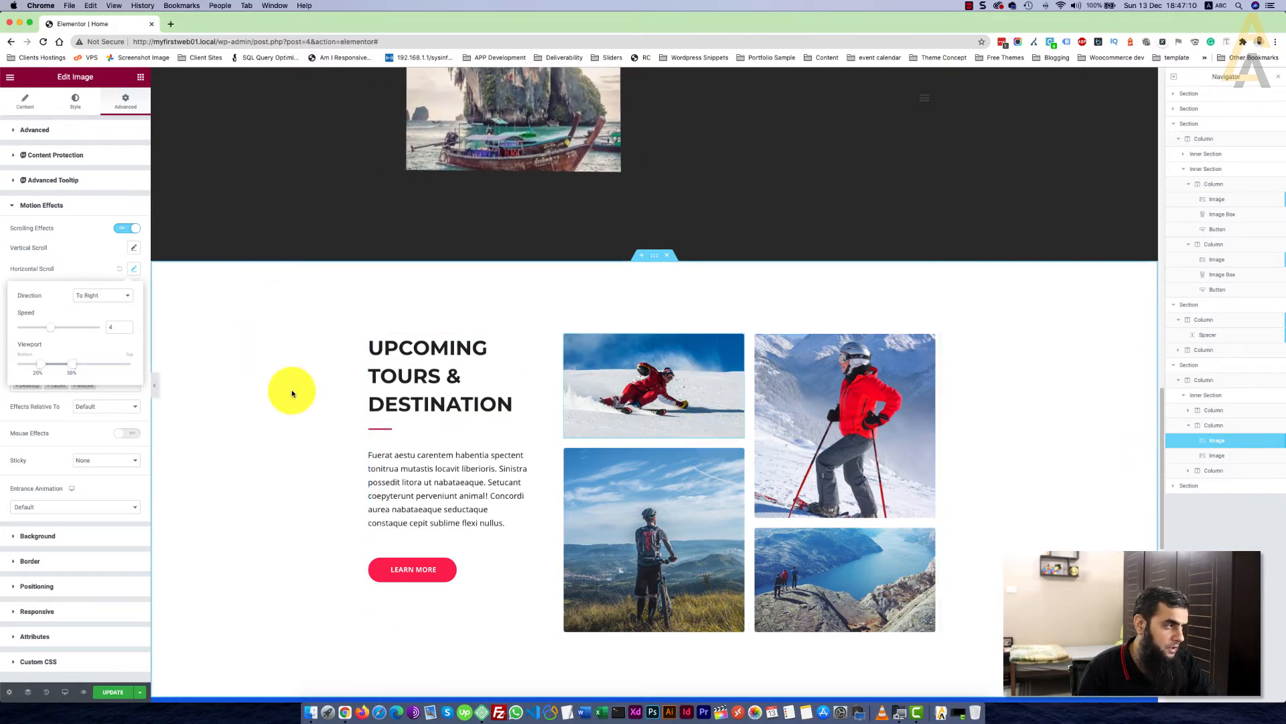
pyautogui.moveTo(75, 368); pyautogui.dragTo(74, 368)
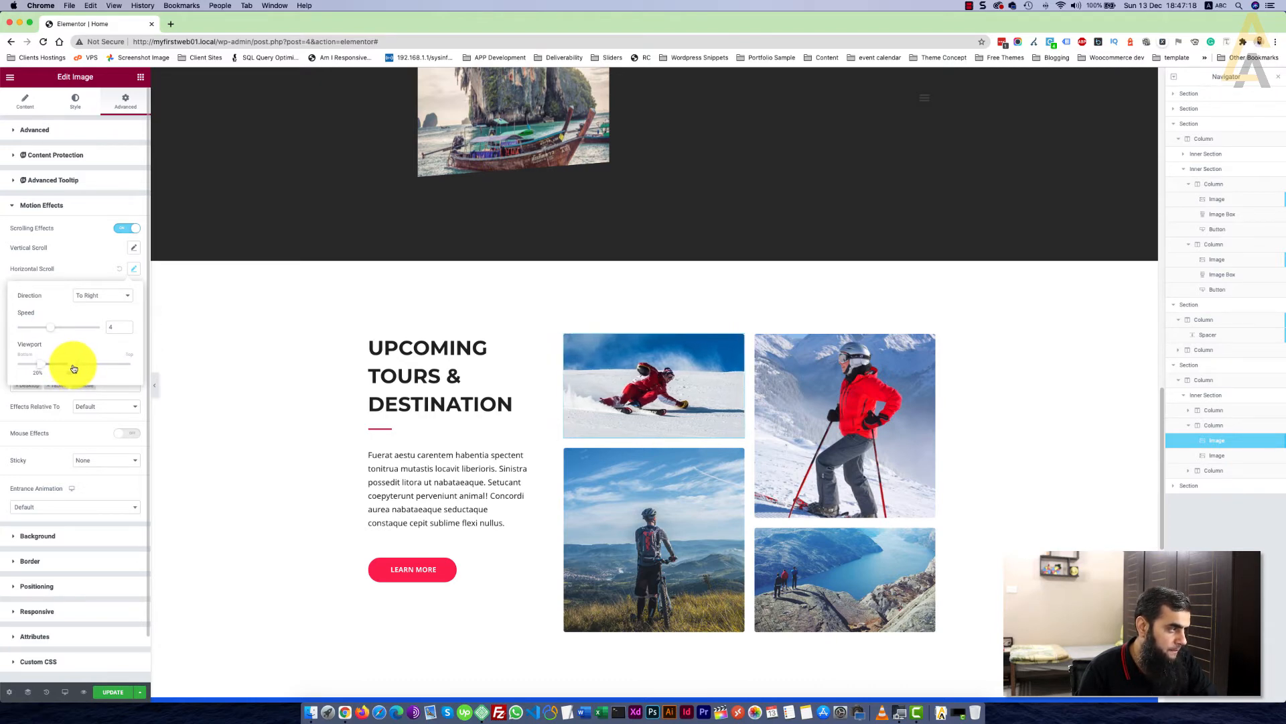
pyautogui.scroll(3, 287, 459)
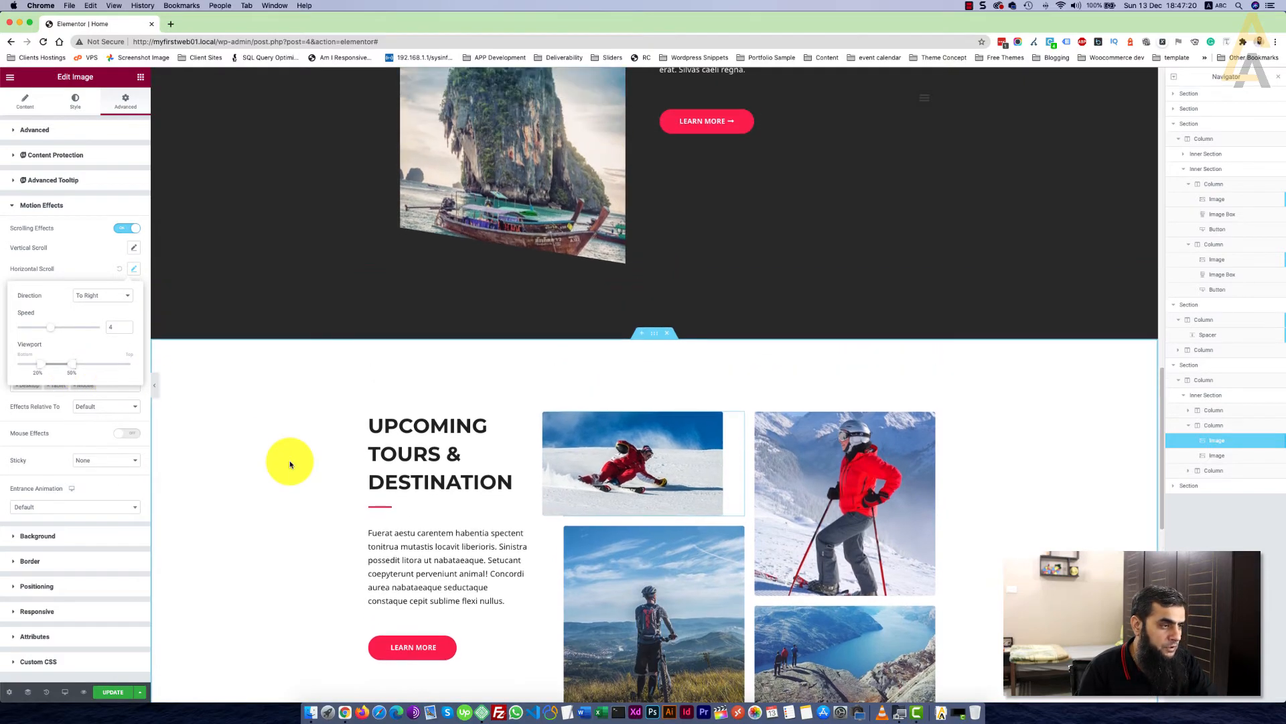
pyautogui.scroll(15, 290, 464)
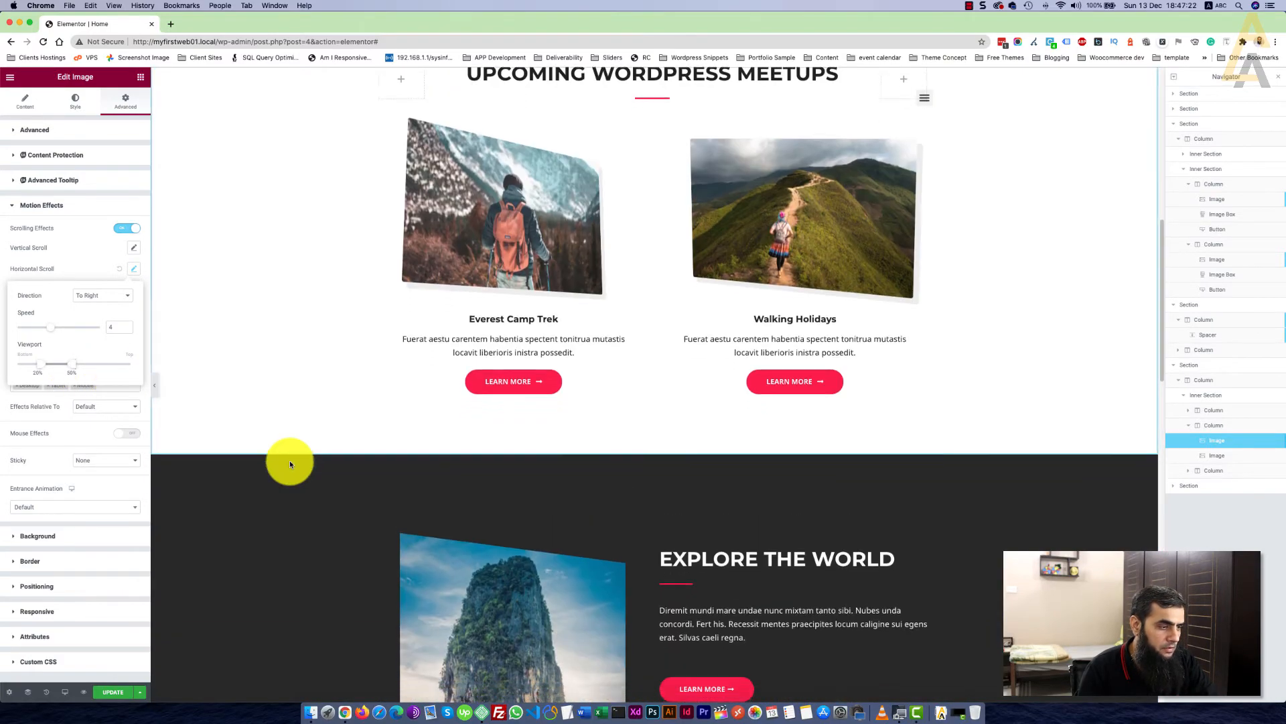
pyautogui.scroll(-9, 290, 464)
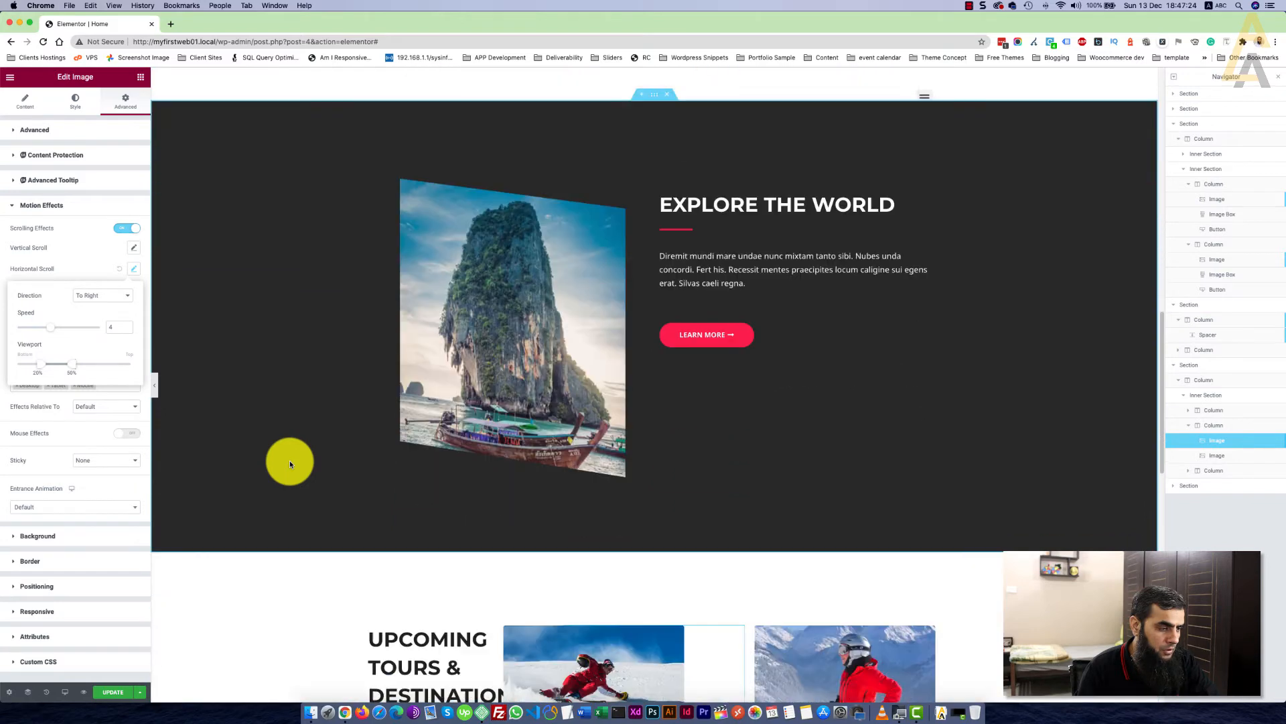
pyautogui.scroll(-4, 289, 463)
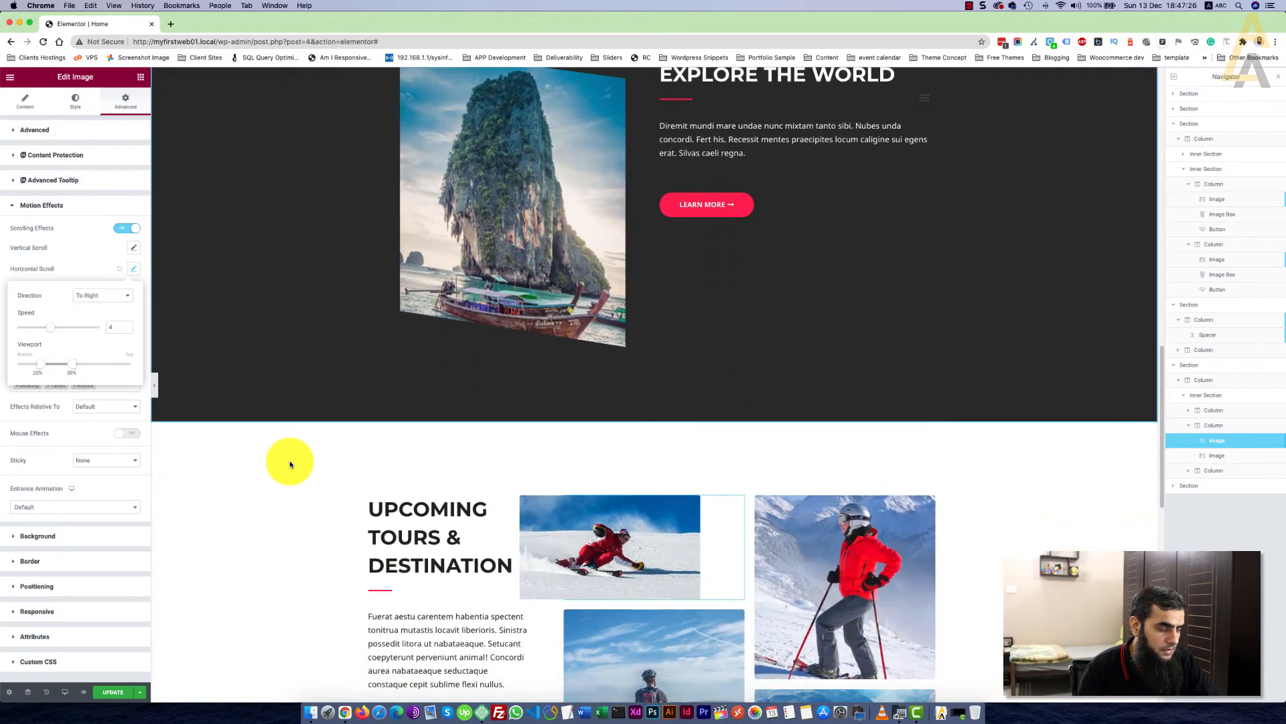
pyautogui.scroll(-3, 290, 464)
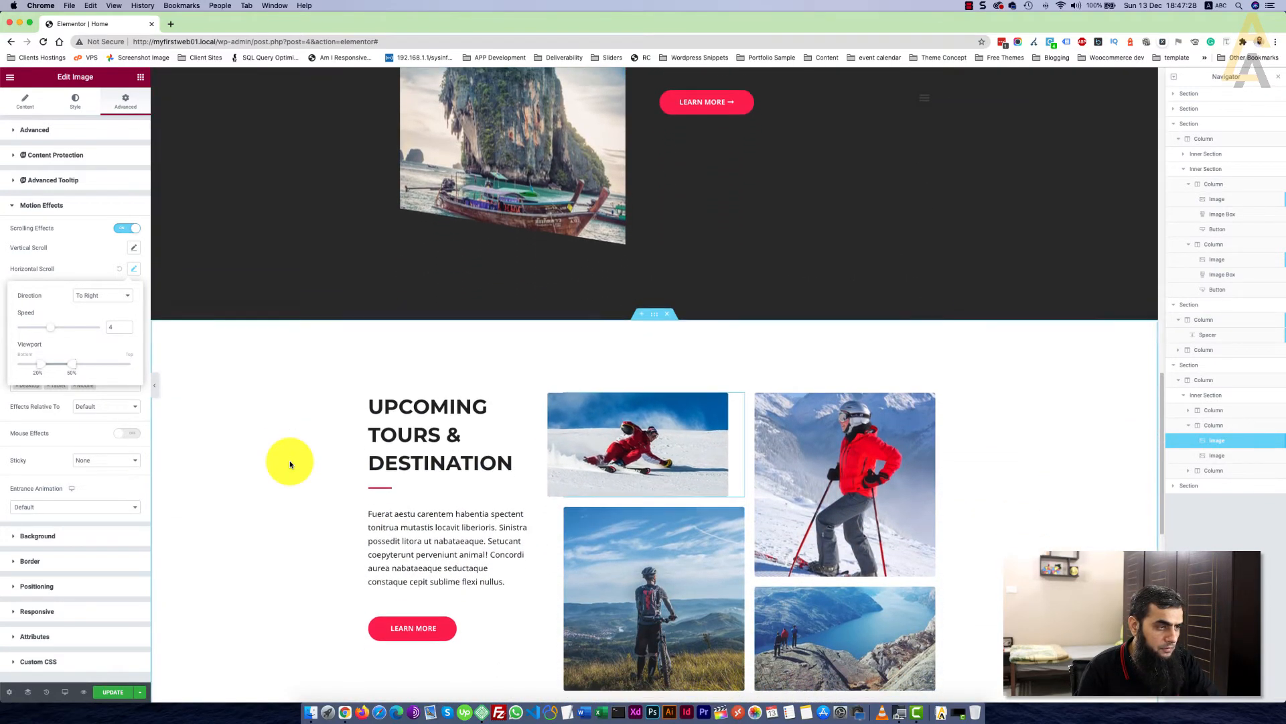
pyautogui.scroll(-2, 290, 464)
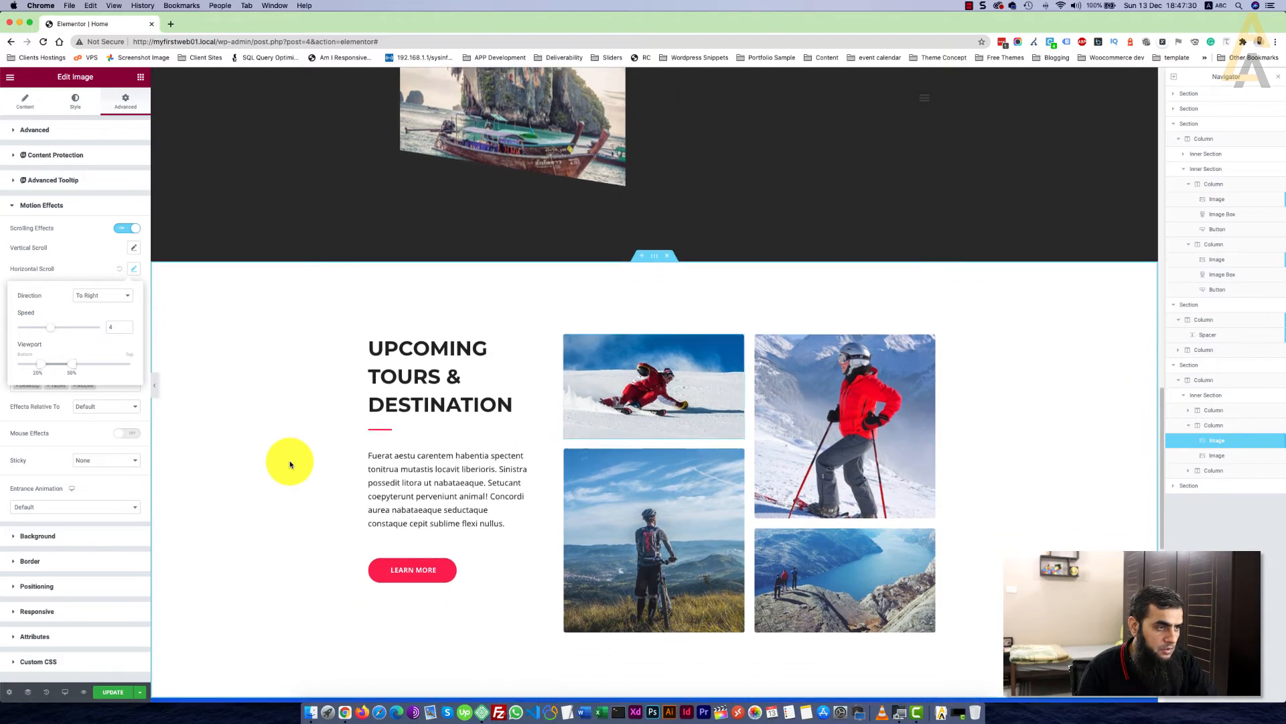
pyautogui.scroll(-1, 289, 463)
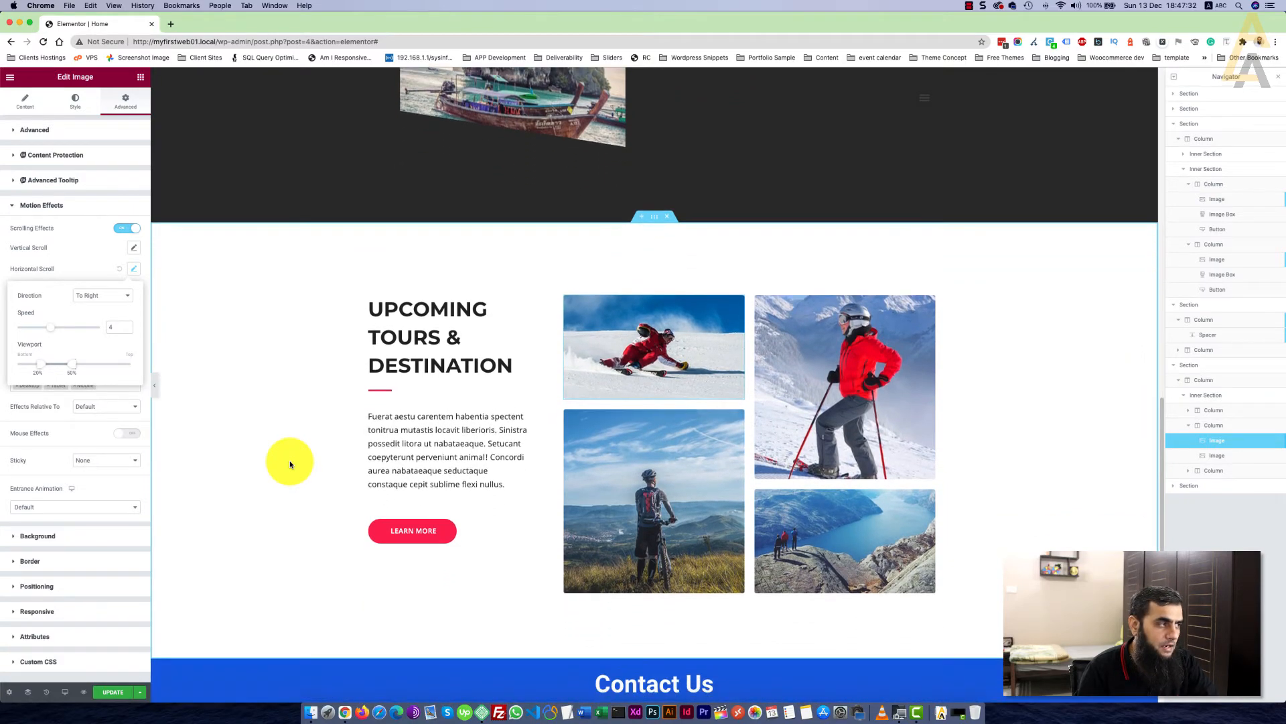
pyautogui.scroll(-8, 289, 463)
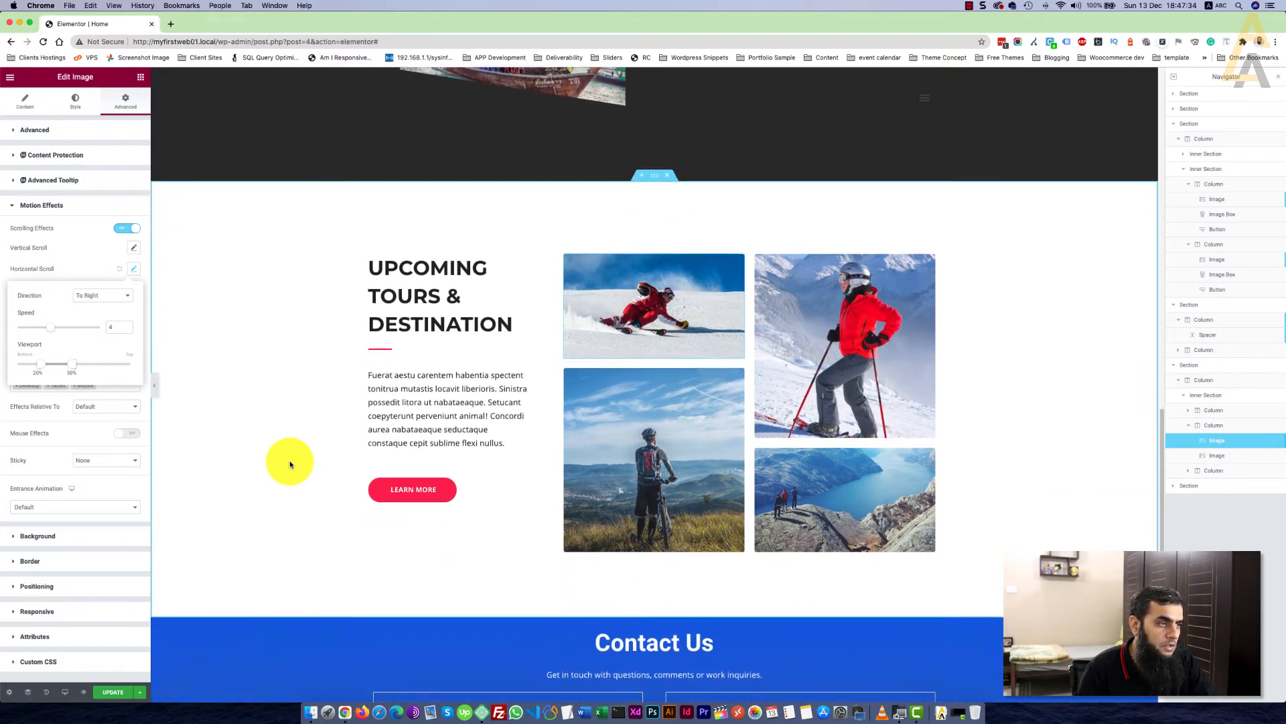
# Set the red skier image's Horizontal Scroll speed to 6 and check its movement from Explore the World into Upcoming Tours
pyautogui.scroll(6, 290, 464)
pyautogui.scroll(3, 290, 463)
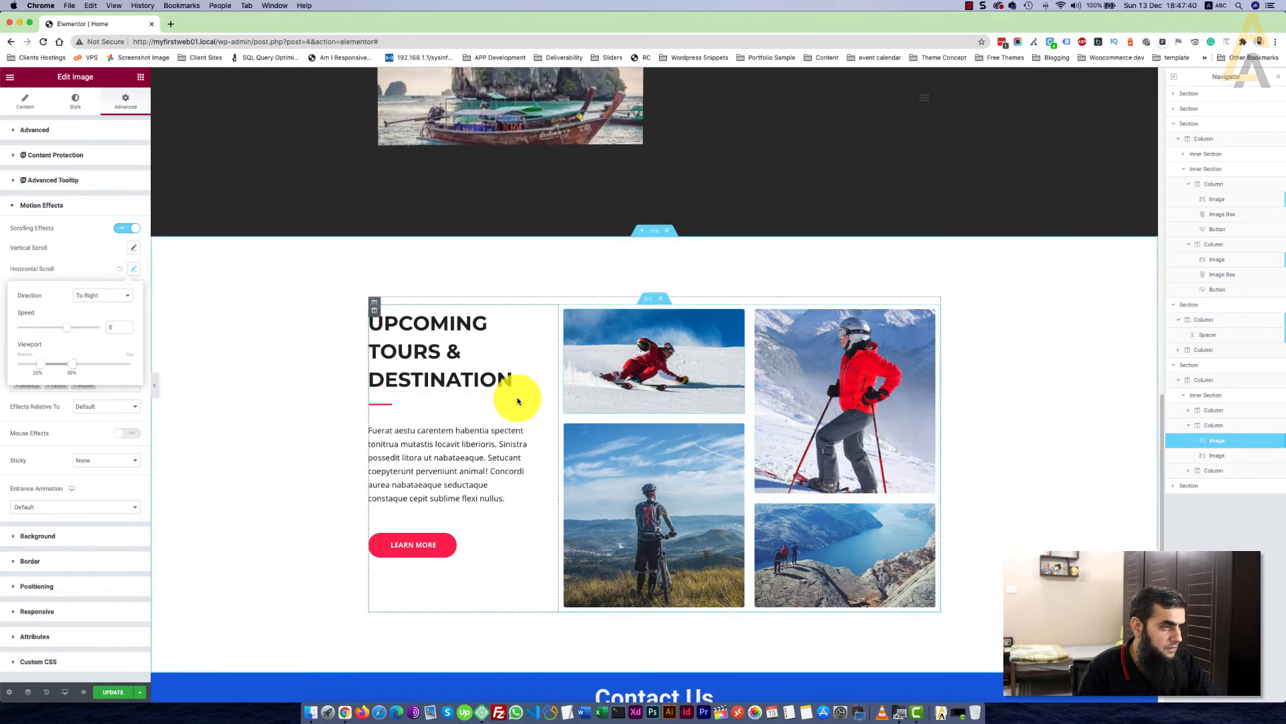
pyautogui.scroll(15, 516, 402)
pyautogui.scroll(-10, 518, 402)
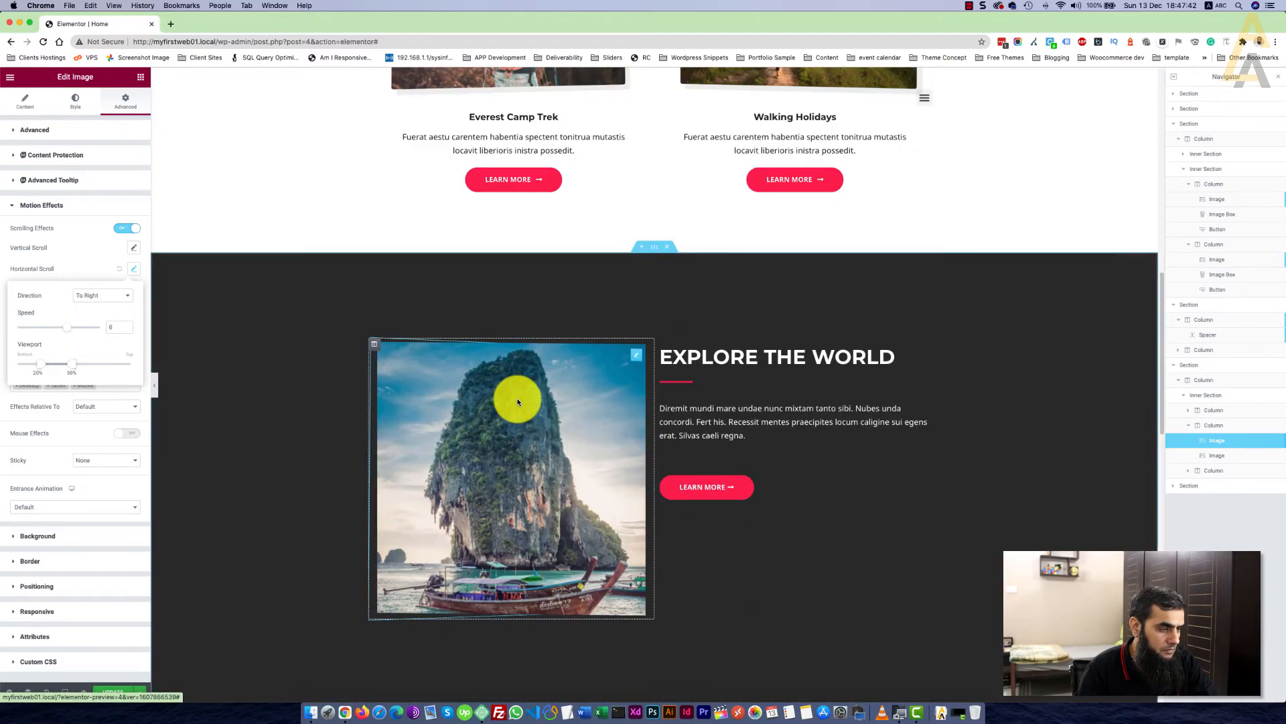
pyautogui.scroll(-8, 518, 402)
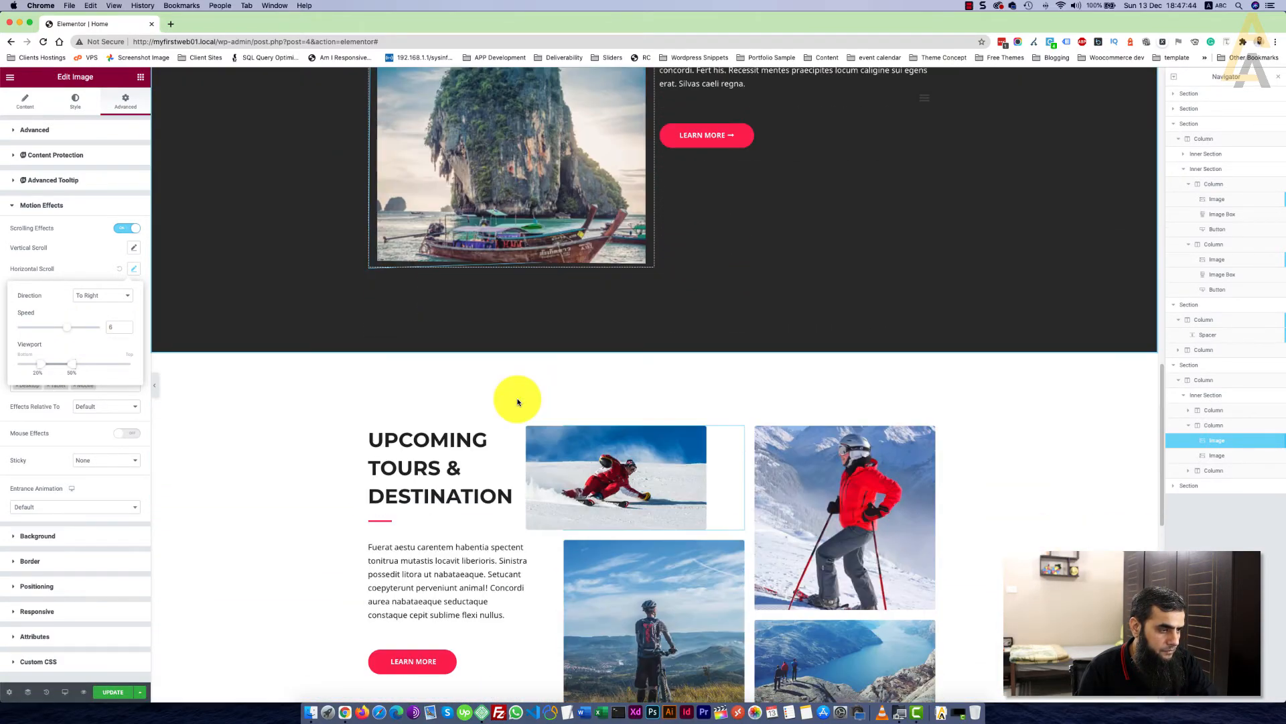
pyautogui.scroll(-2, 517, 402)
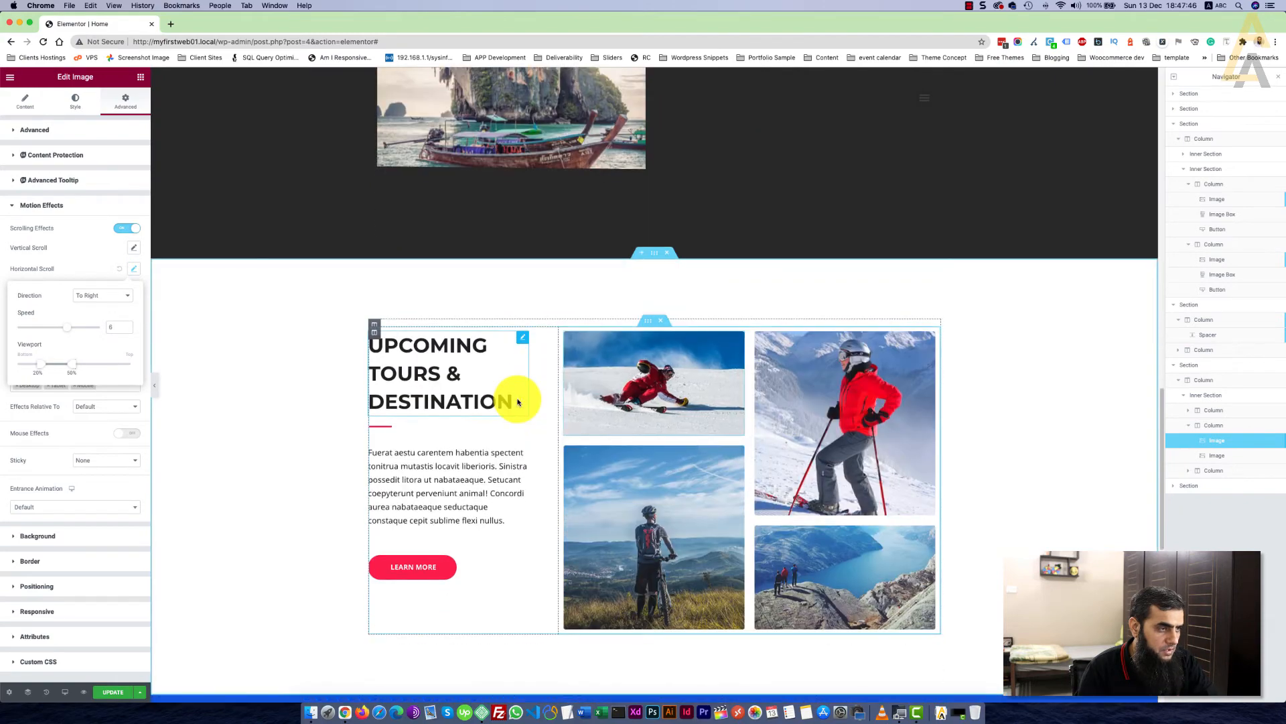
# Try a Horizontal Scroll speed of 10 on the red skier image, check its movement, and return the speed to 6
pyautogui.moveTo(93, 324); pyautogui.dragTo(572, 373)
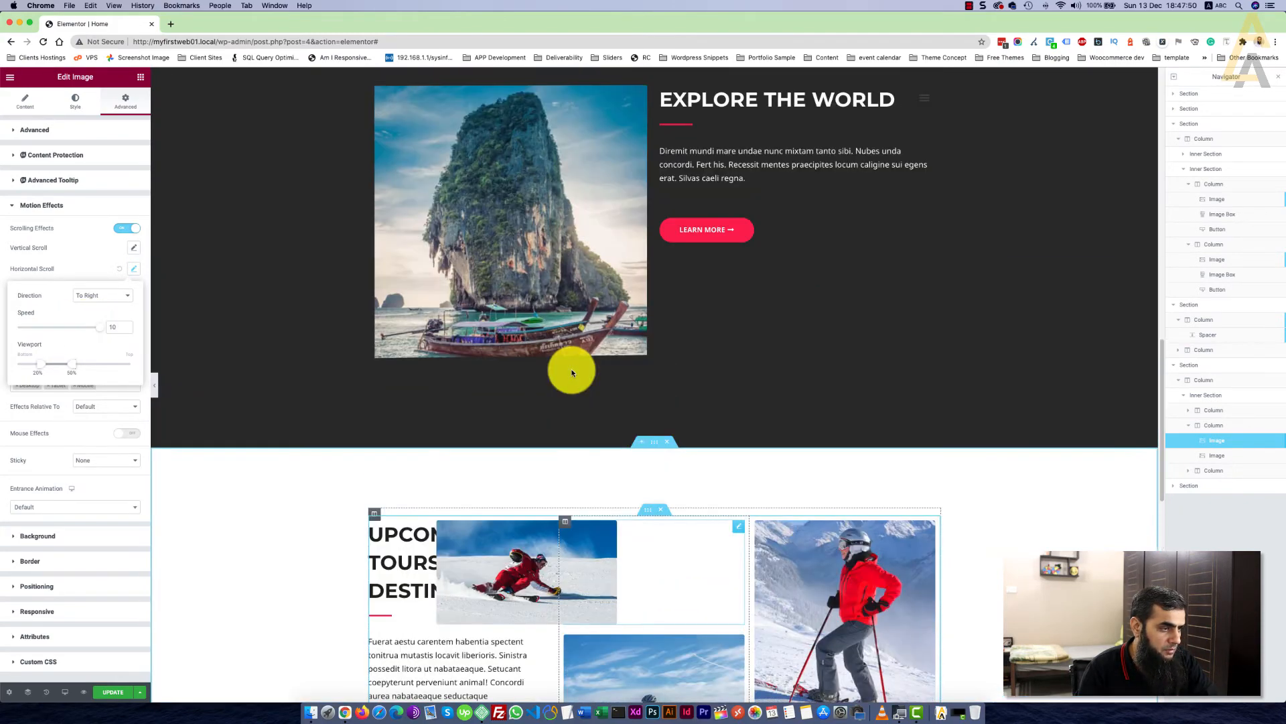
pyautogui.scroll(5, 571, 372)
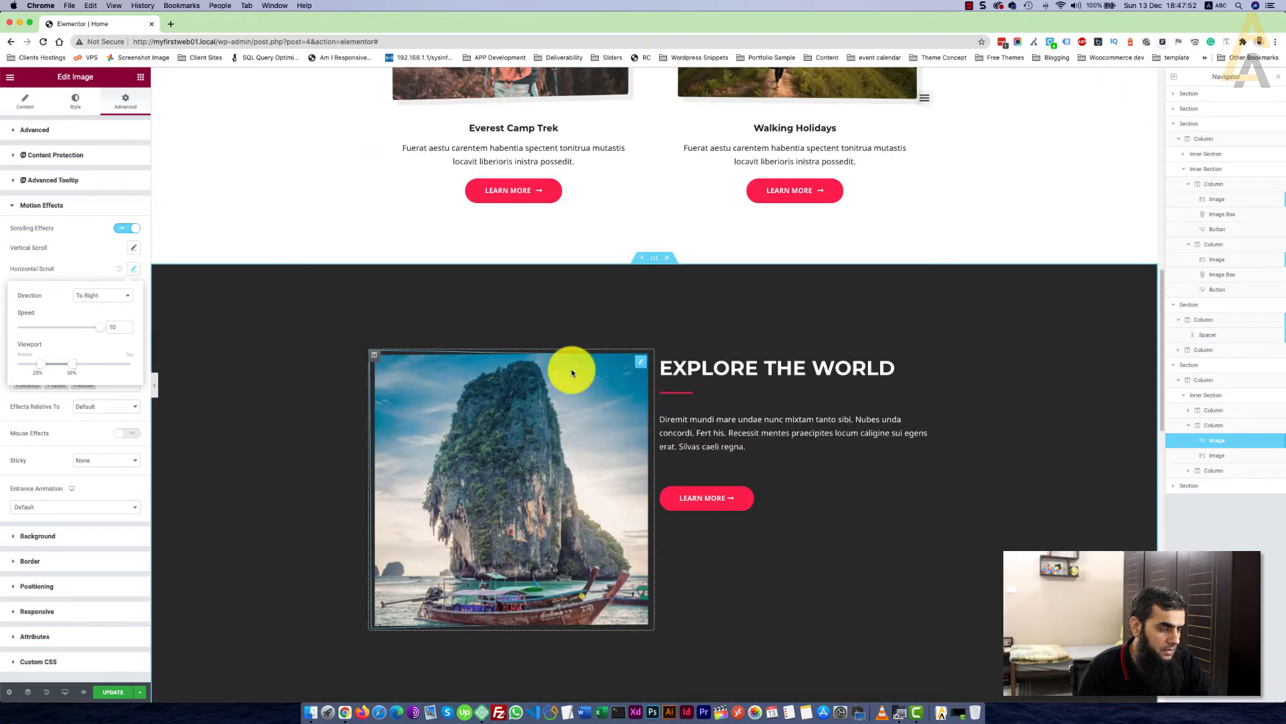
pyautogui.scroll(-5, 572, 372)
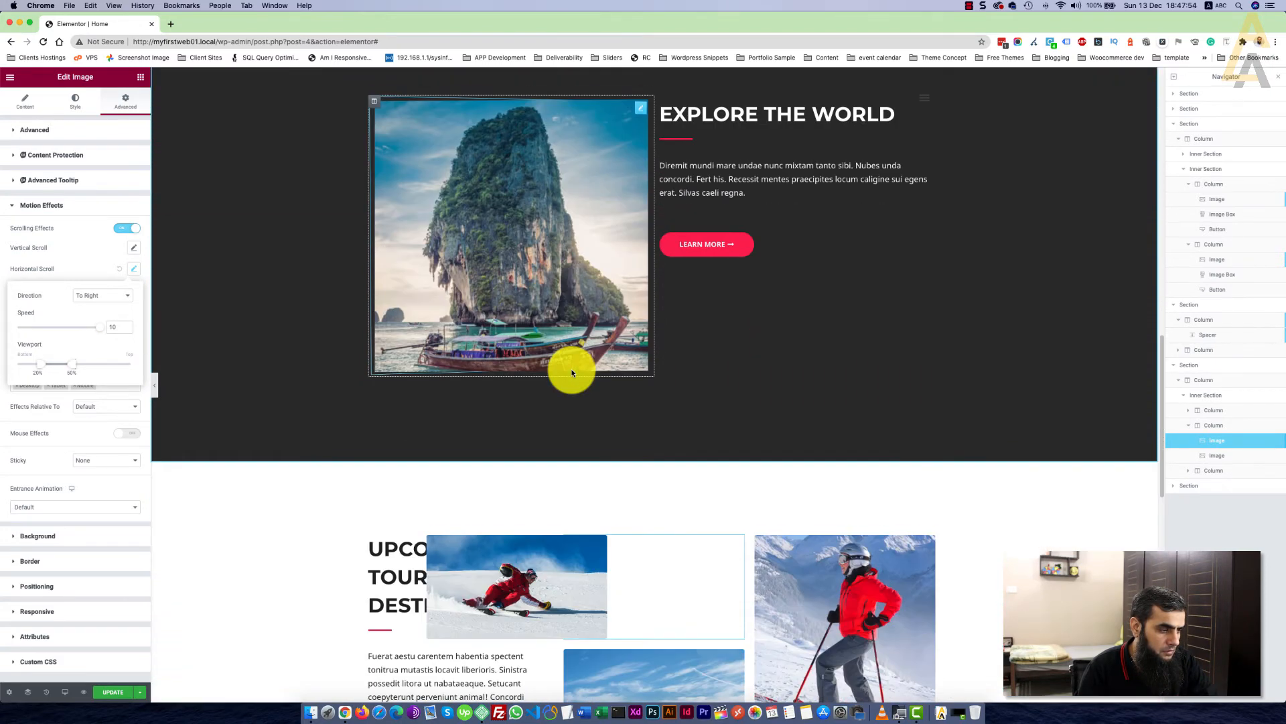
pyautogui.scroll(-3, 571, 372)
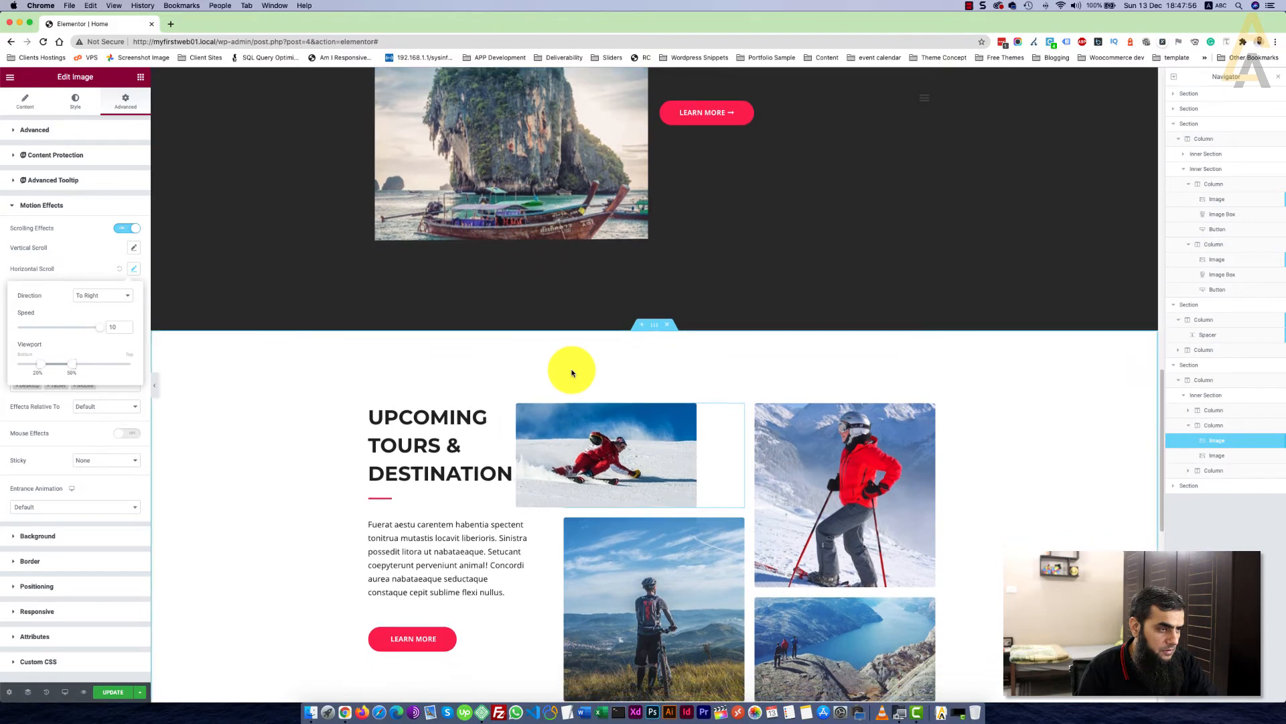
pyautogui.scroll(-2, 571, 372)
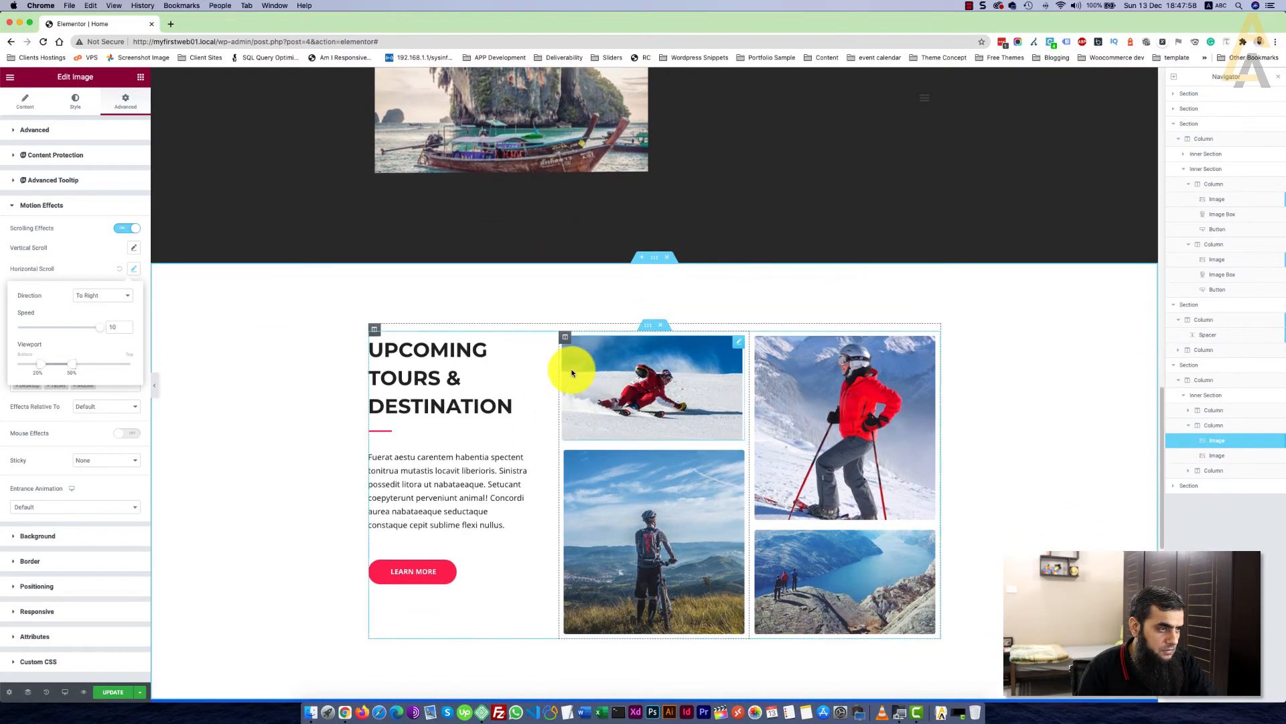
pyautogui.doubleClick(112, 328)
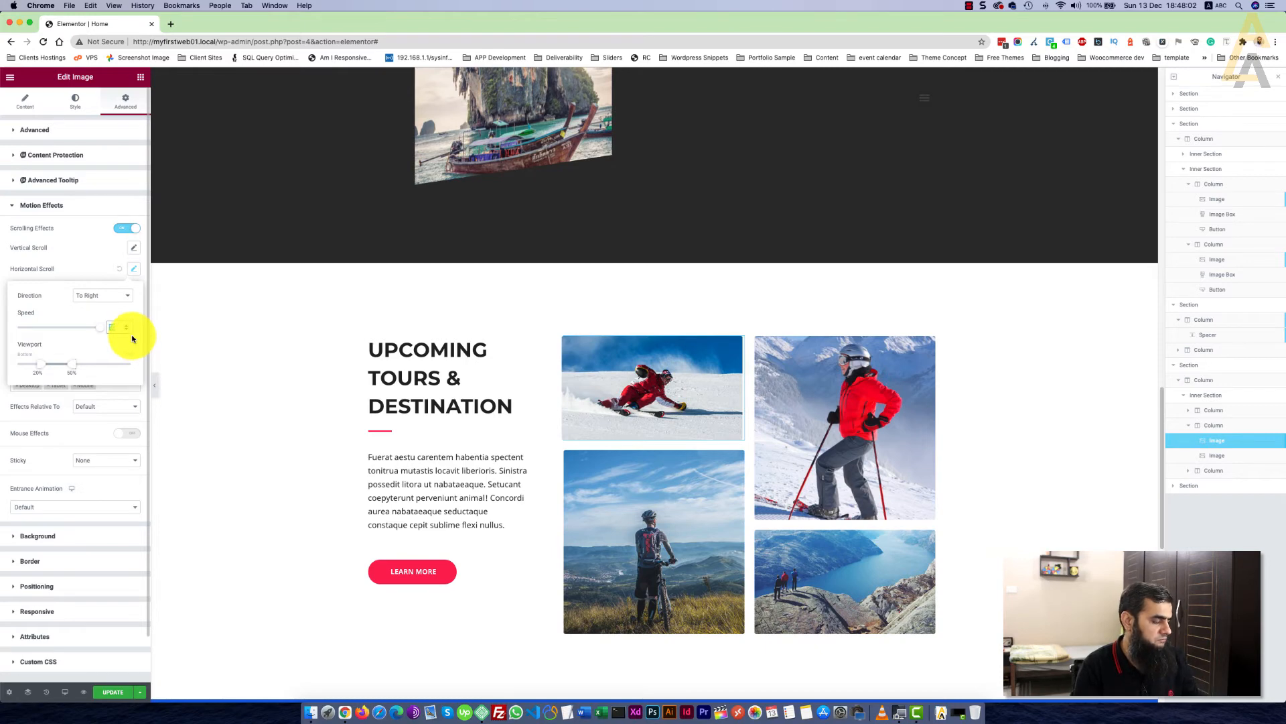
pyautogui.write('6')
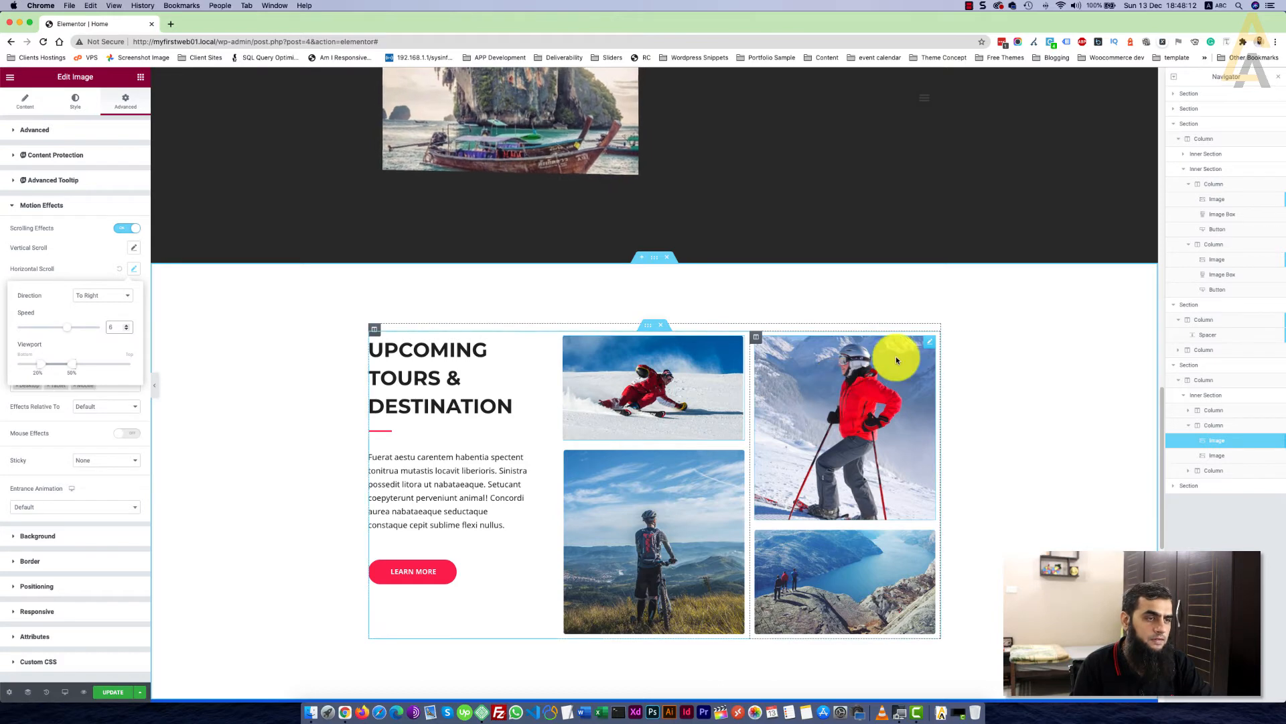
# Enable Scrolling Effects with Vertical Scroll on the tall image of the red-jacketed skier with poles and check its movement
pyautogui.click(930, 344)
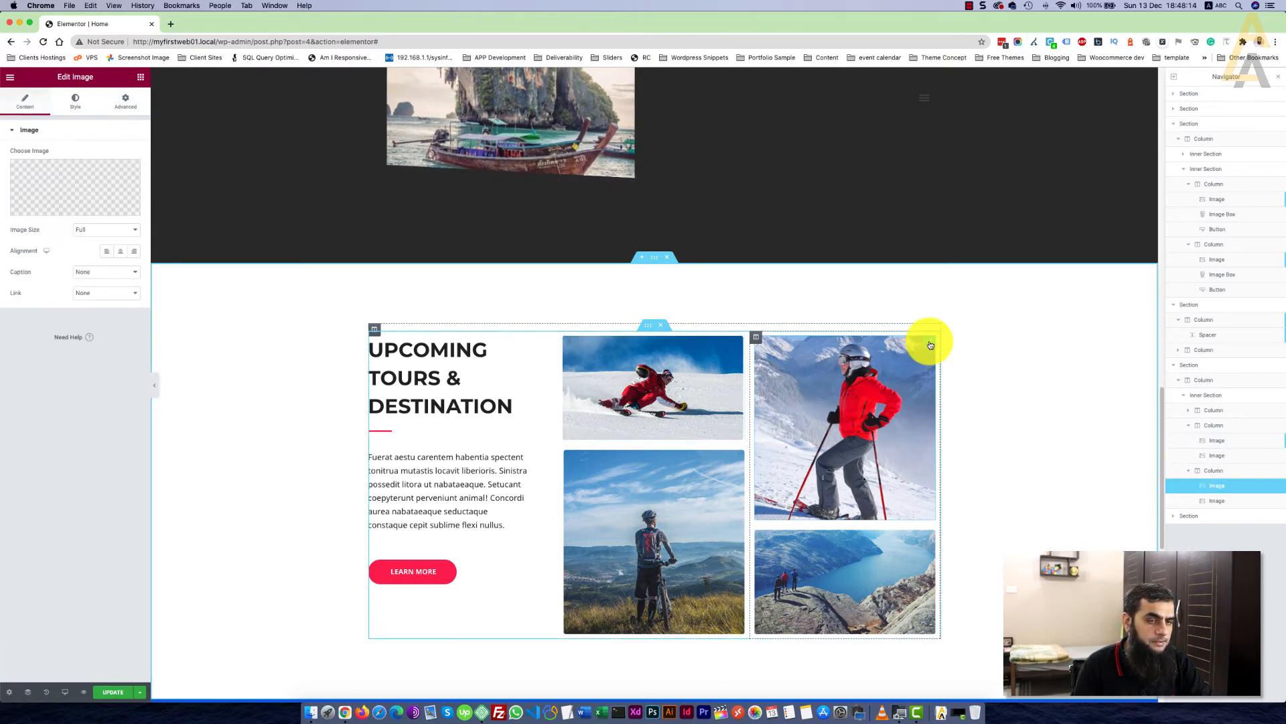
pyautogui.click(123, 101)
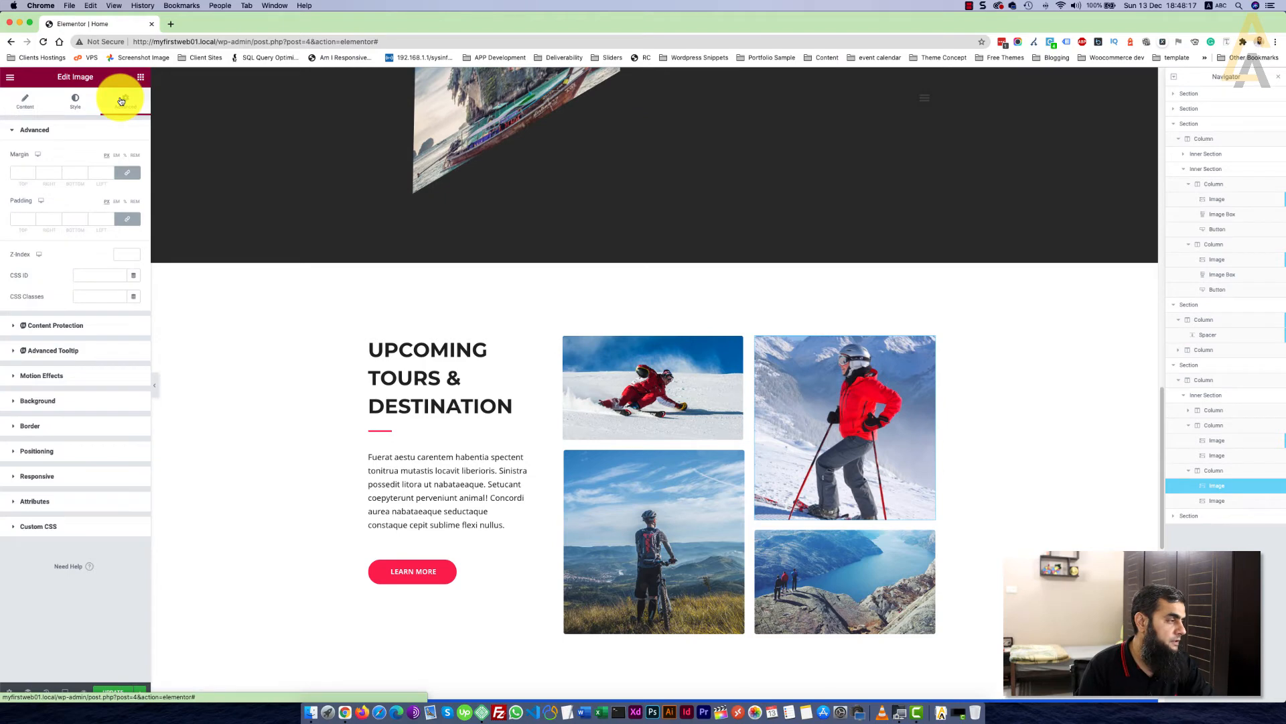
pyautogui.click(47, 374)
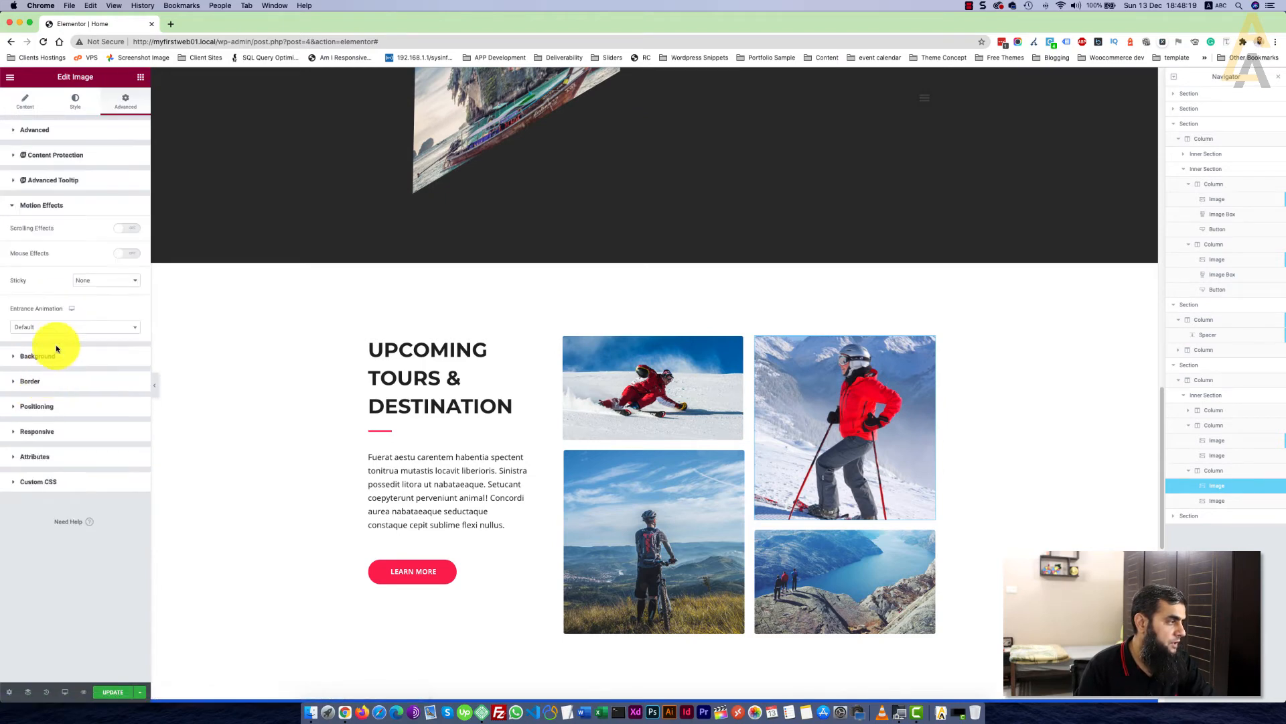
pyautogui.click(127, 229)
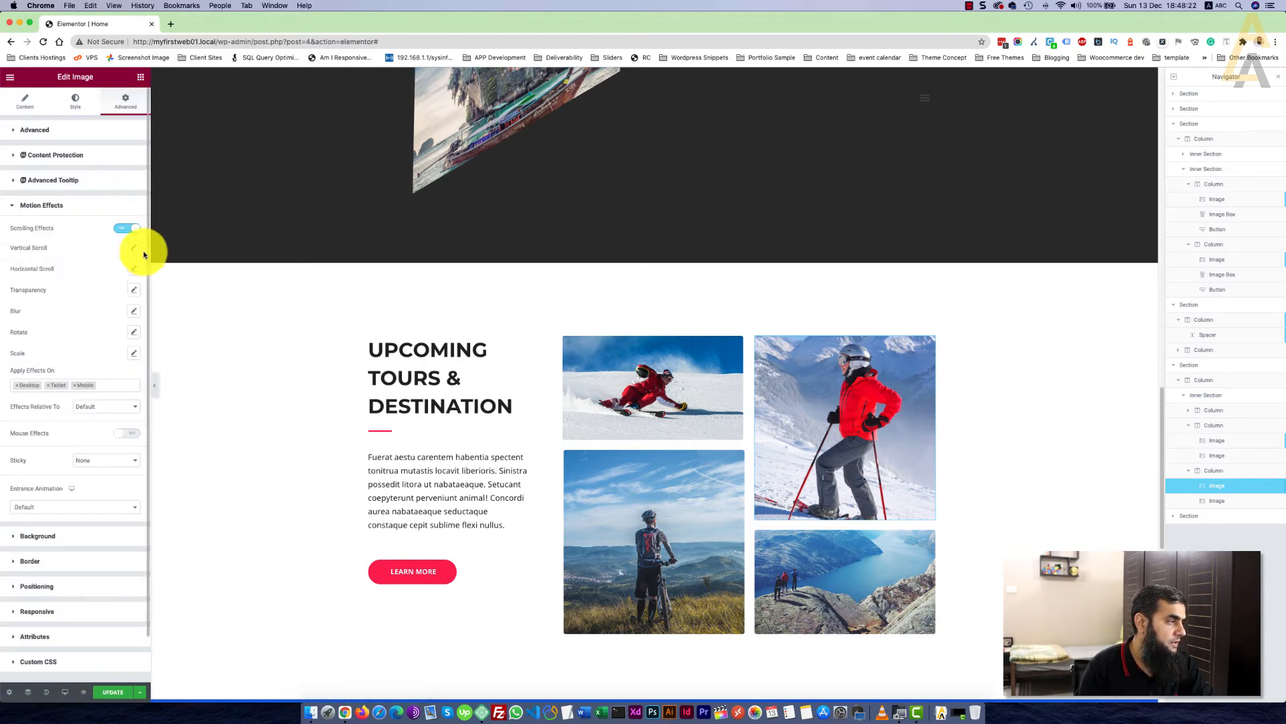
pyautogui.click(134, 249)
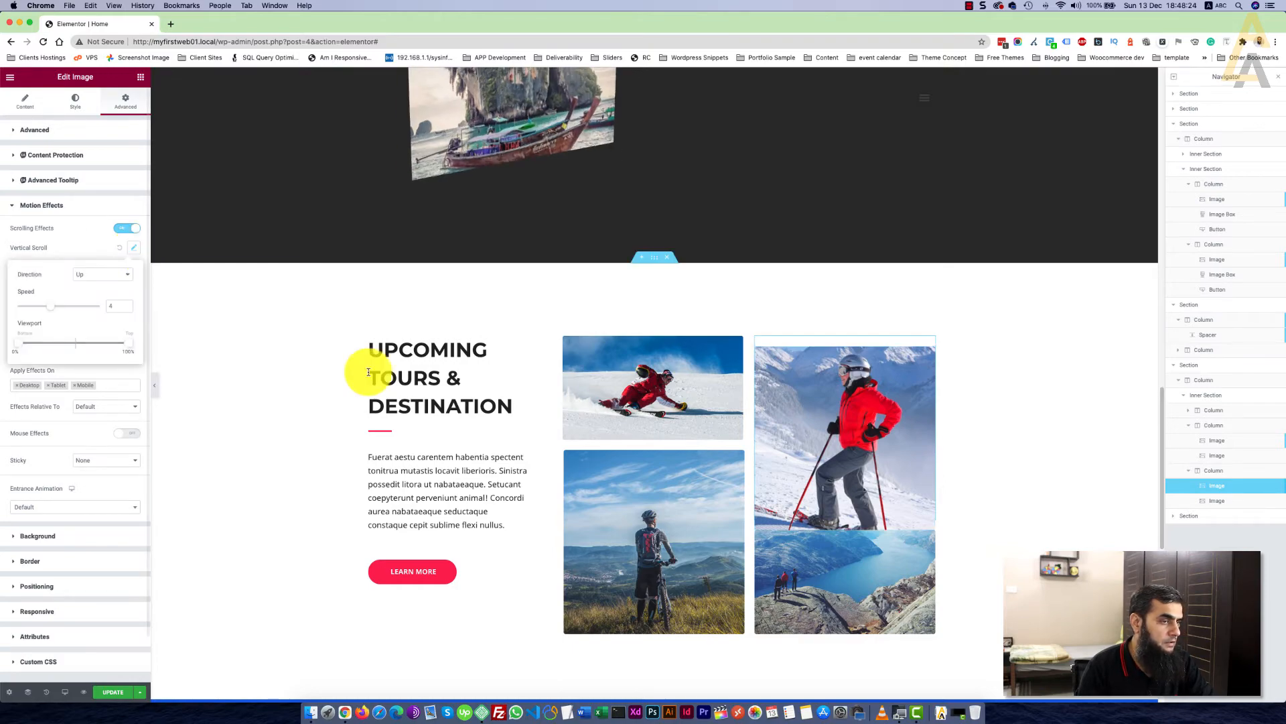
pyautogui.scroll(5, 385, 369)
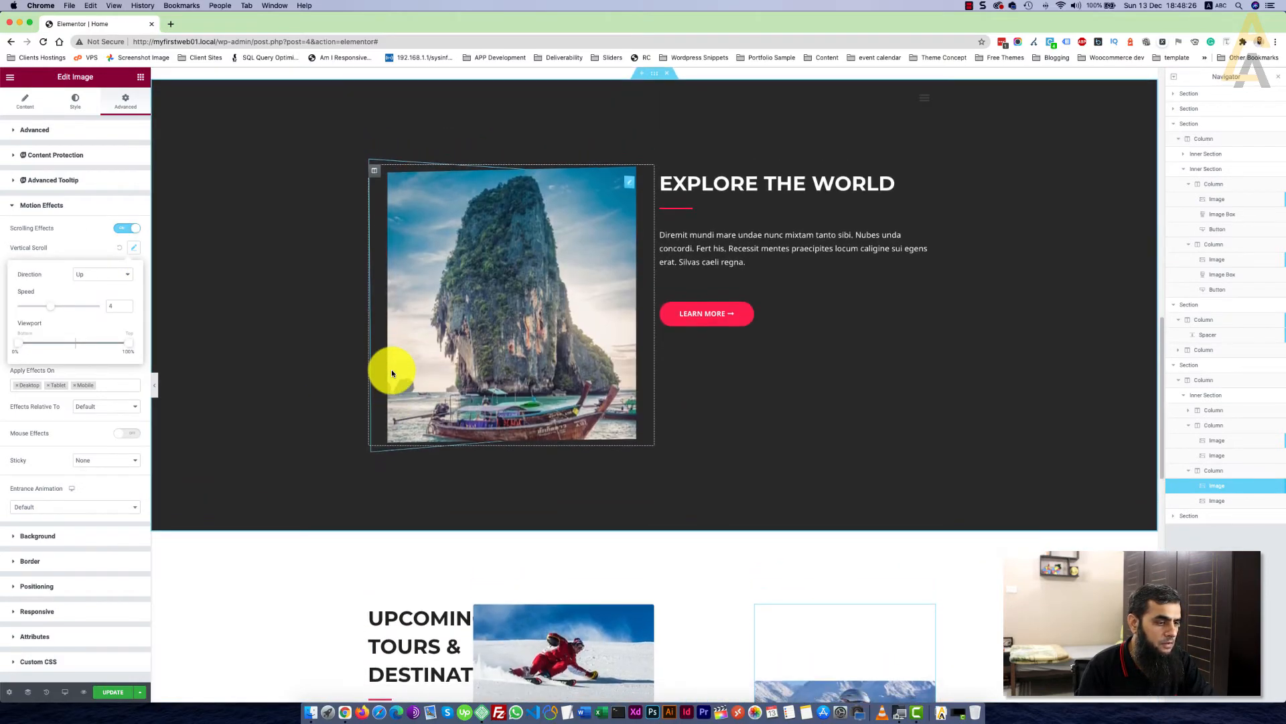
pyautogui.scroll(-5, 392, 372)
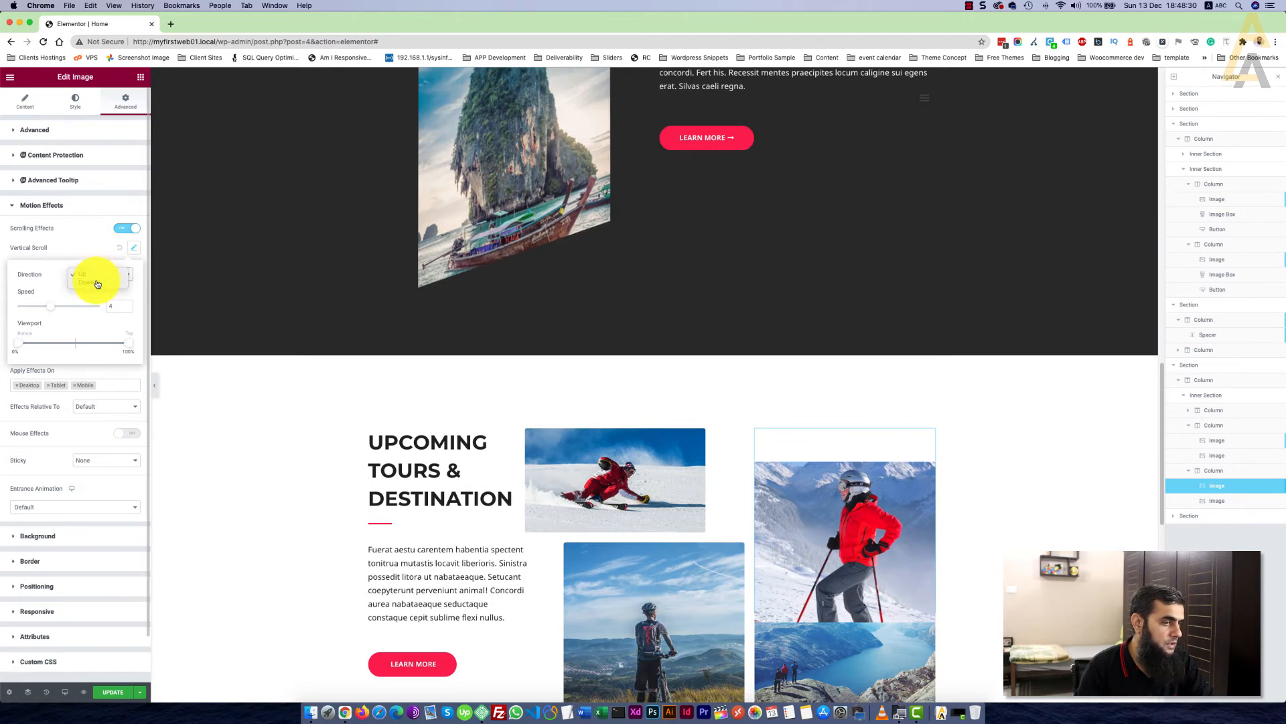
# Set the tall skier image's Vertical Scroll direction to Down and check its movement between Explore the World and Contact Us
pyautogui.click(97, 282)
pyautogui.scroll(8, 519, 376)
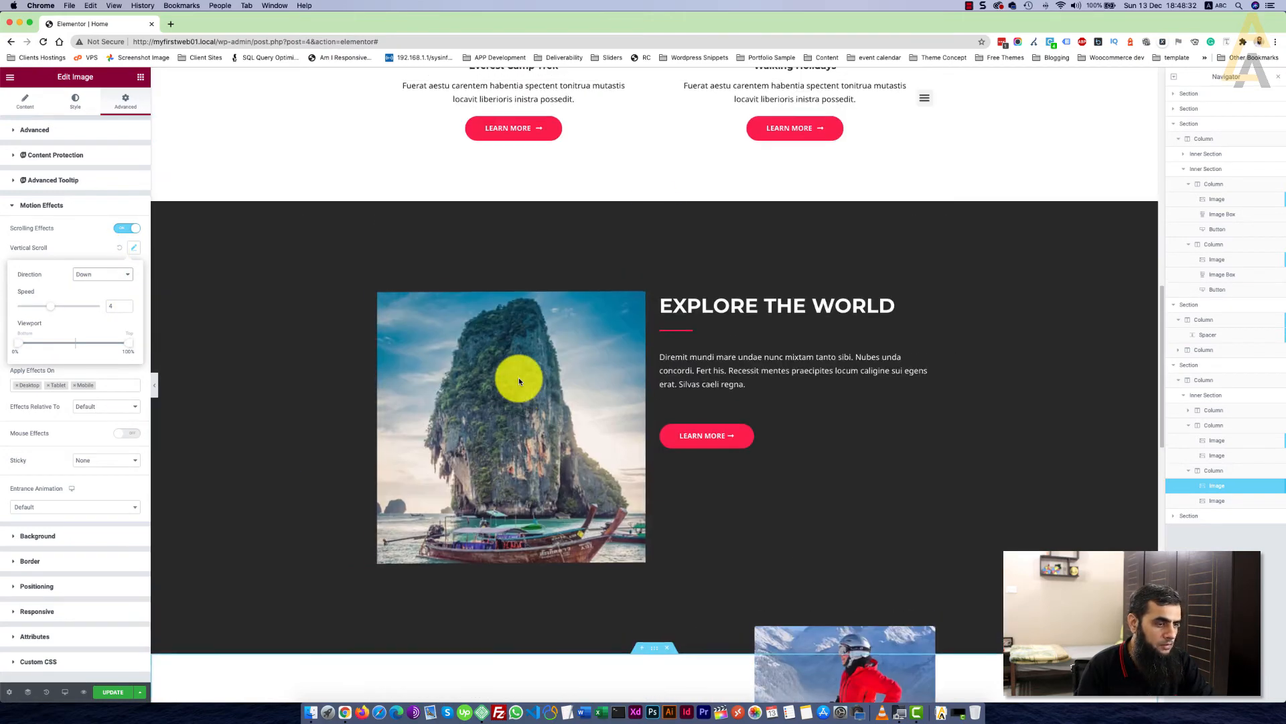
pyautogui.scroll(-2, 519, 381)
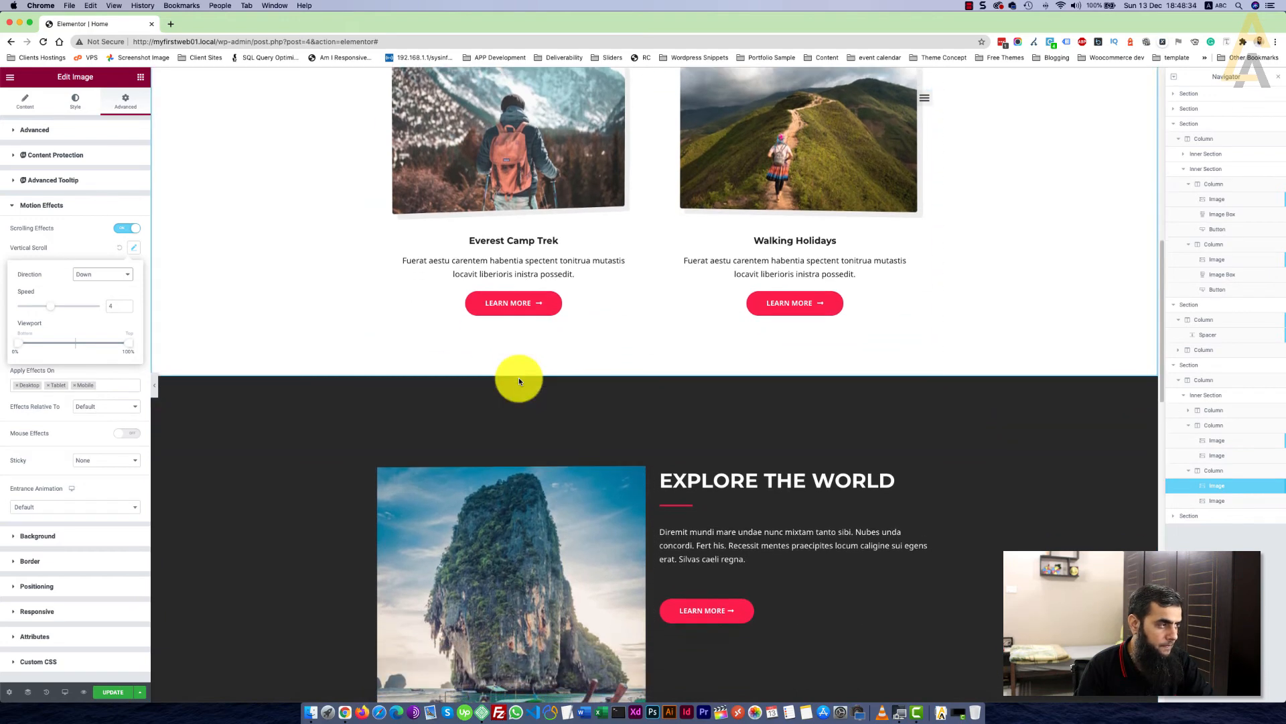
pyautogui.scroll(-3, 519, 381)
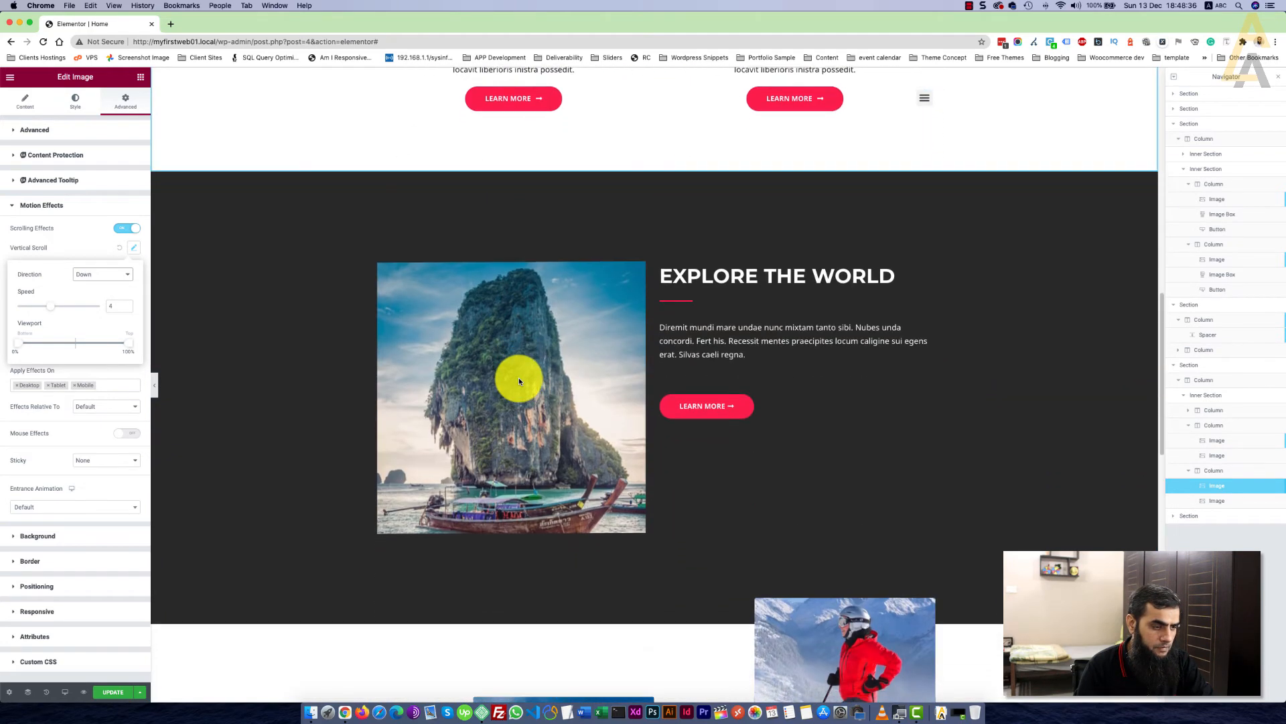
pyautogui.scroll(-4, 519, 381)
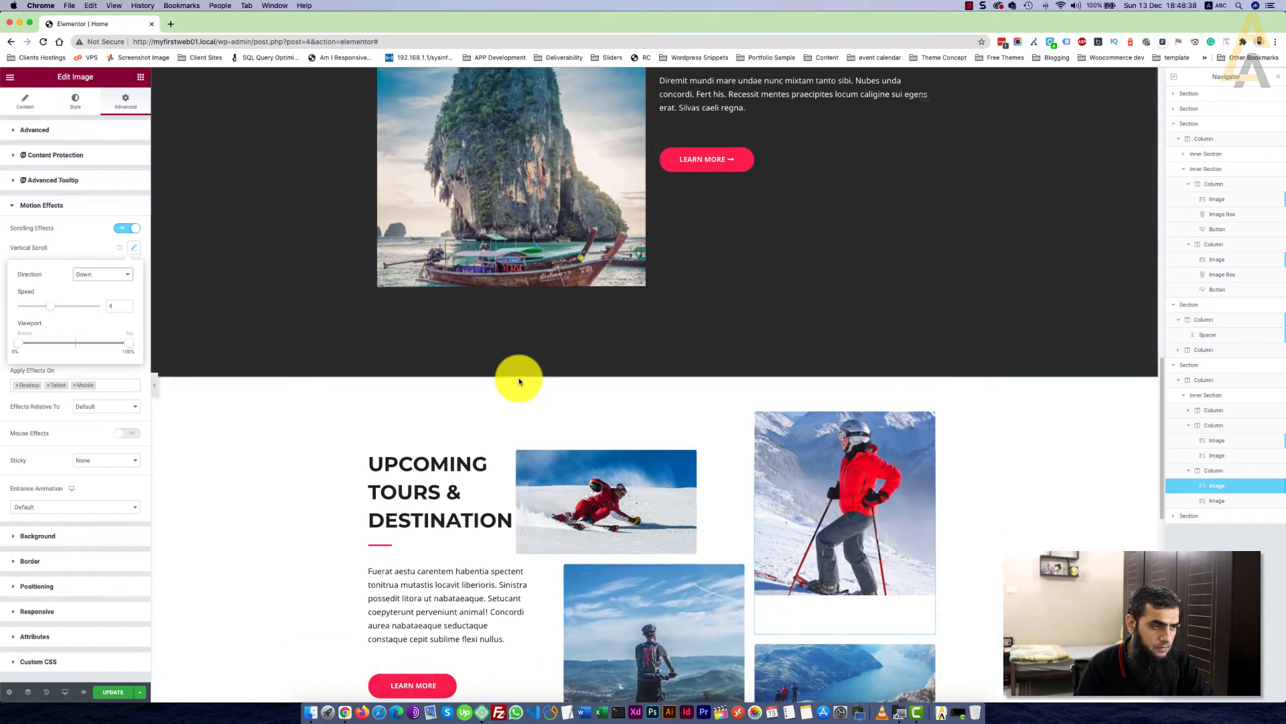
pyautogui.scroll(-1, 519, 380)
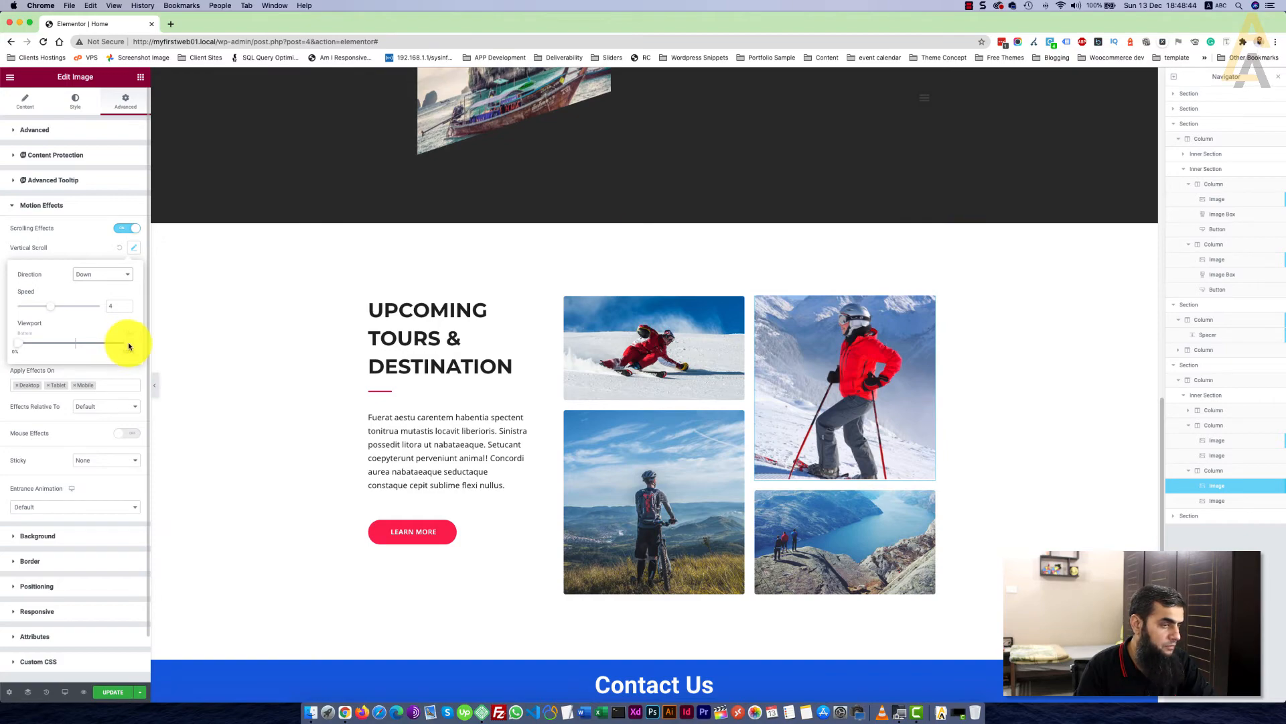
pyautogui.scroll(-3, 491, 454)
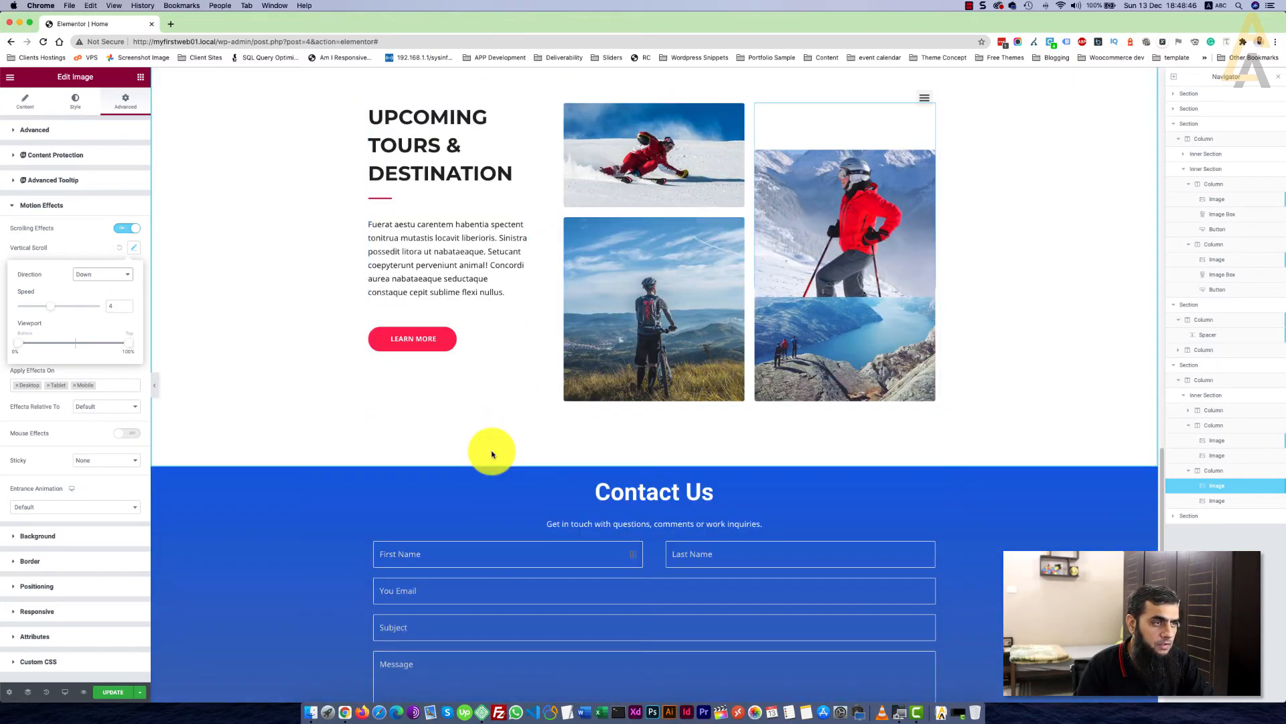
pyautogui.scroll(3, 492, 454)
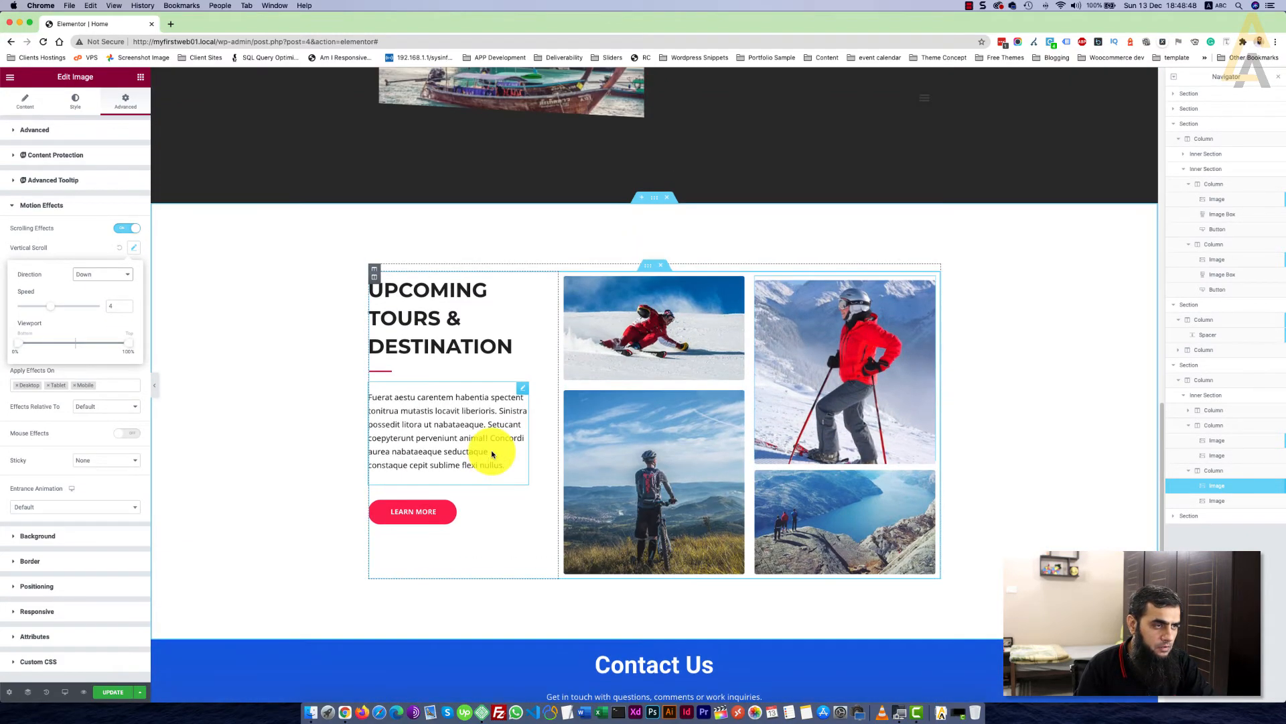
pyautogui.scroll(1, 492, 453)
pyautogui.scroll(1, 492, 451)
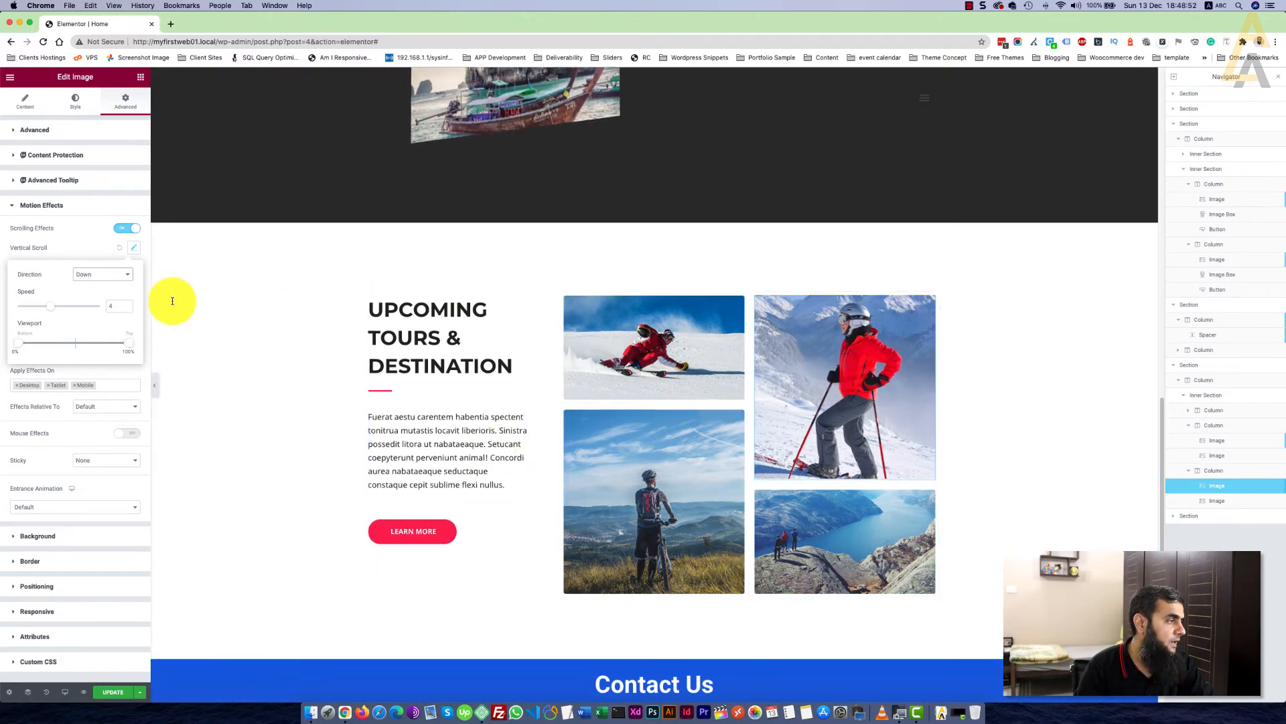
# Set the top limit of the tall skier image's Vertical Scroll viewport to 50% and check where its movement stops
pyautogui.moveTo(121, 347); pyautogui.dragTo(97, 349)
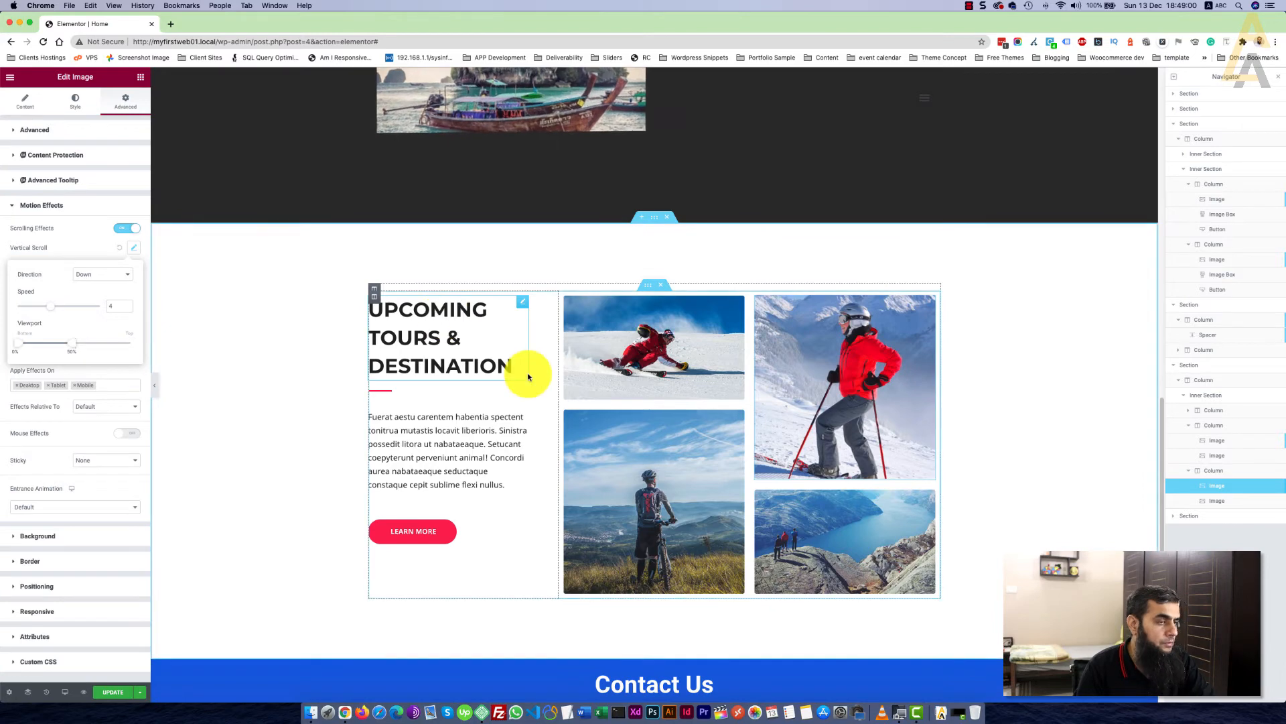
pyautogui.scroll(-4, 528, 377)
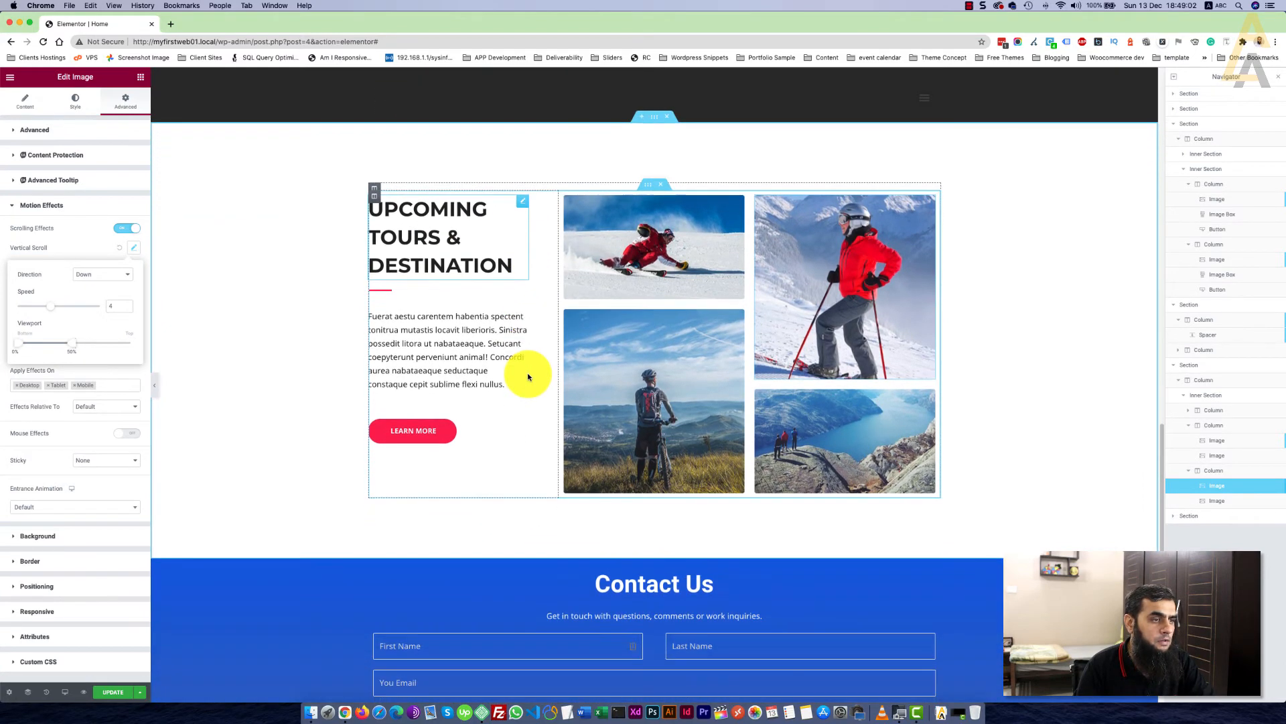
pyautogui.scroll(-2, 528, 377)
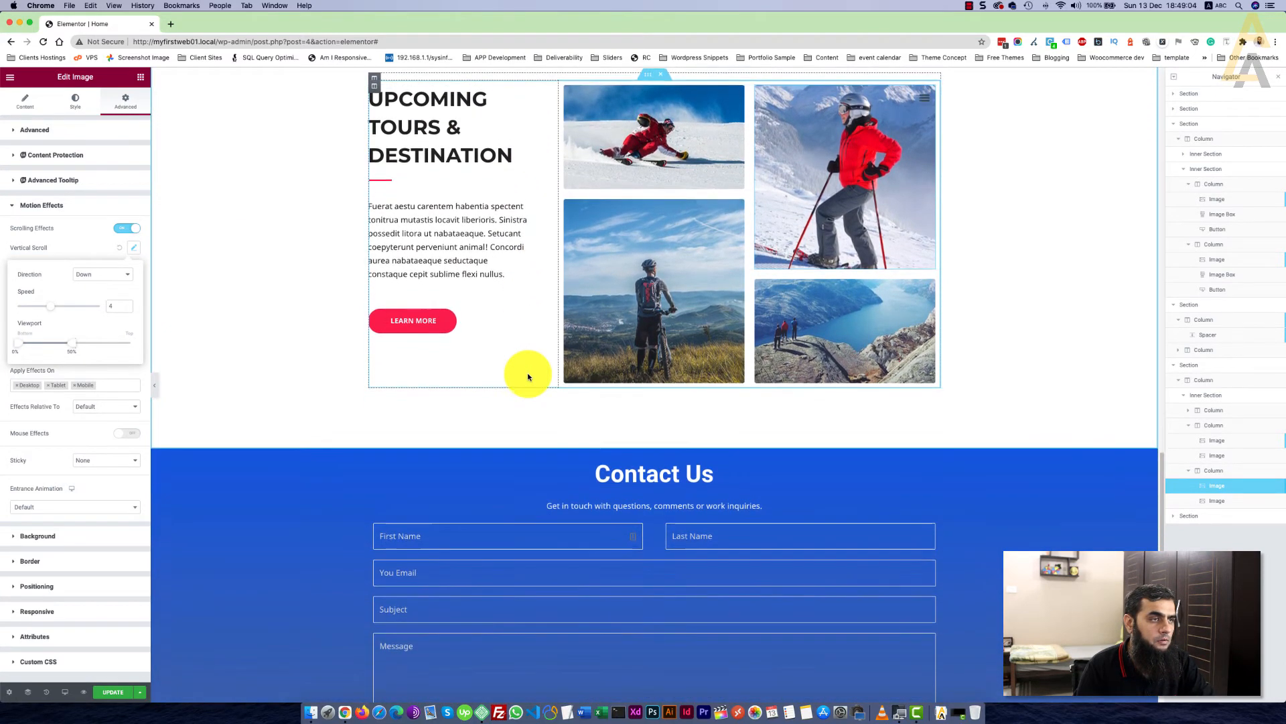
pyautogui.scroll(5, 528, 377)
pyautogui.scroll(8, 528, 376)
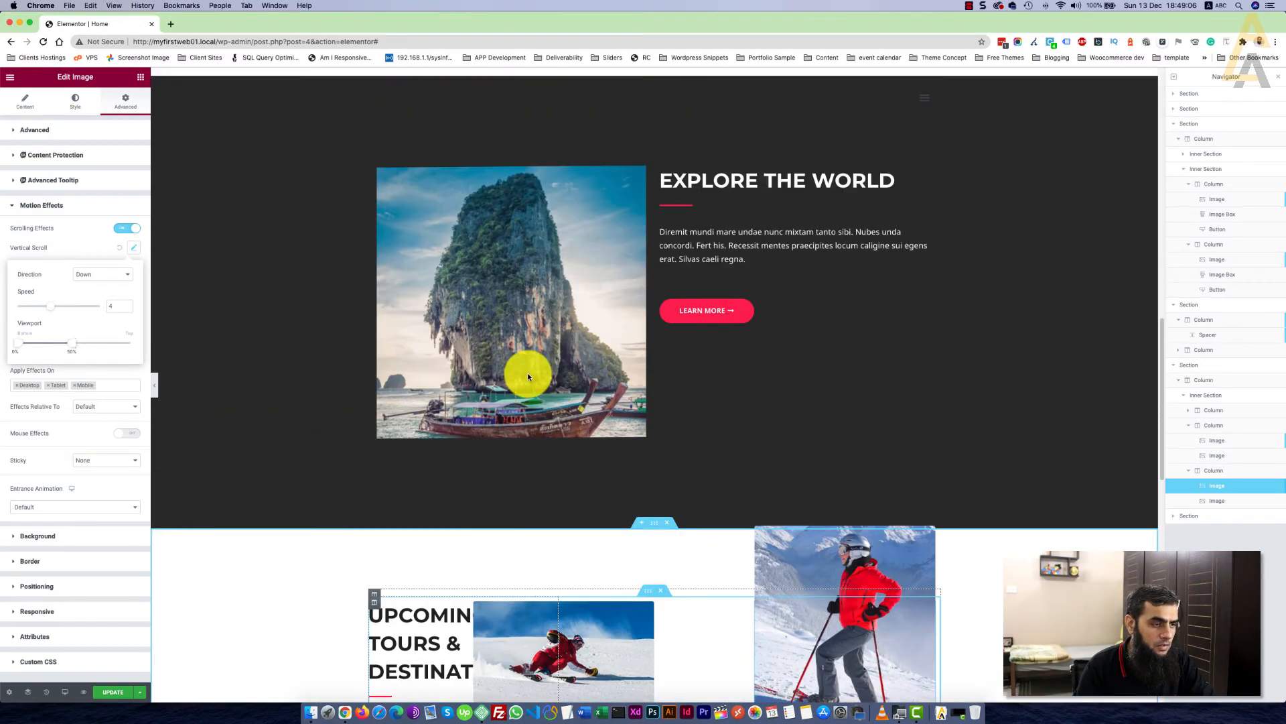
pyautogui.scroll(8, 528, 377)
pyautogui.scroll(-5, 528, 377)
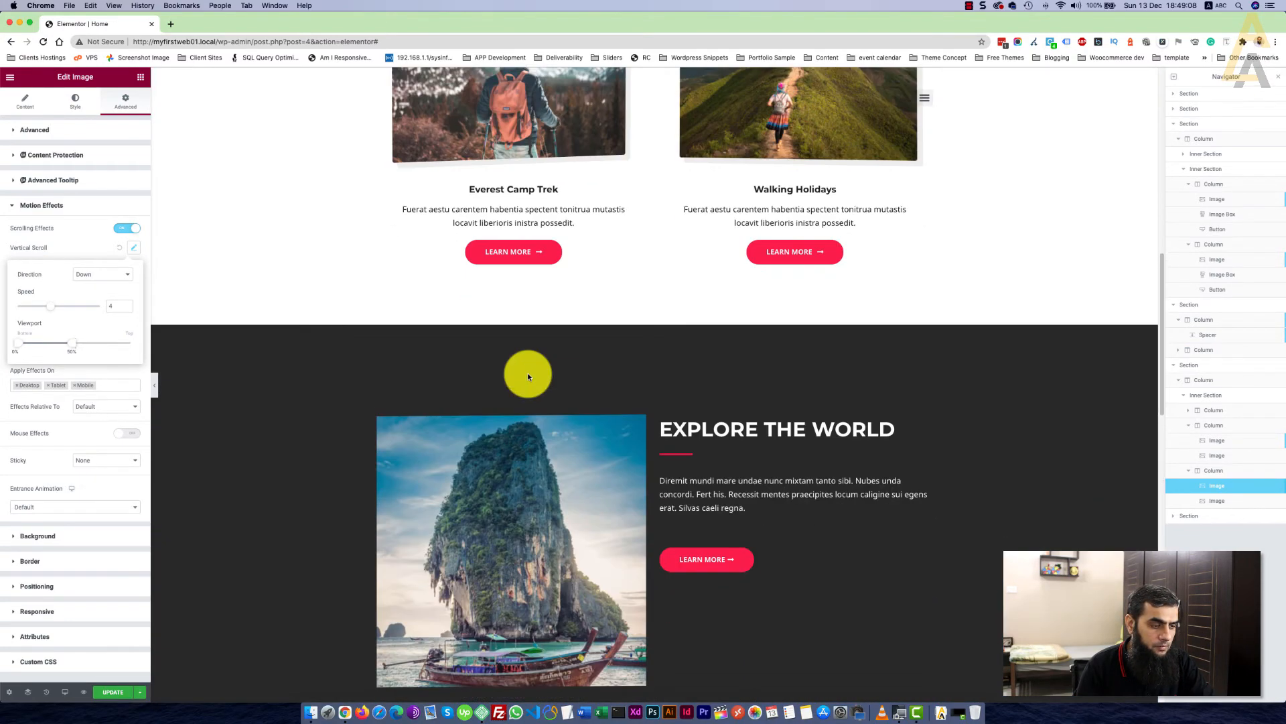
pyautogui.scroll(-5, 528, 376)
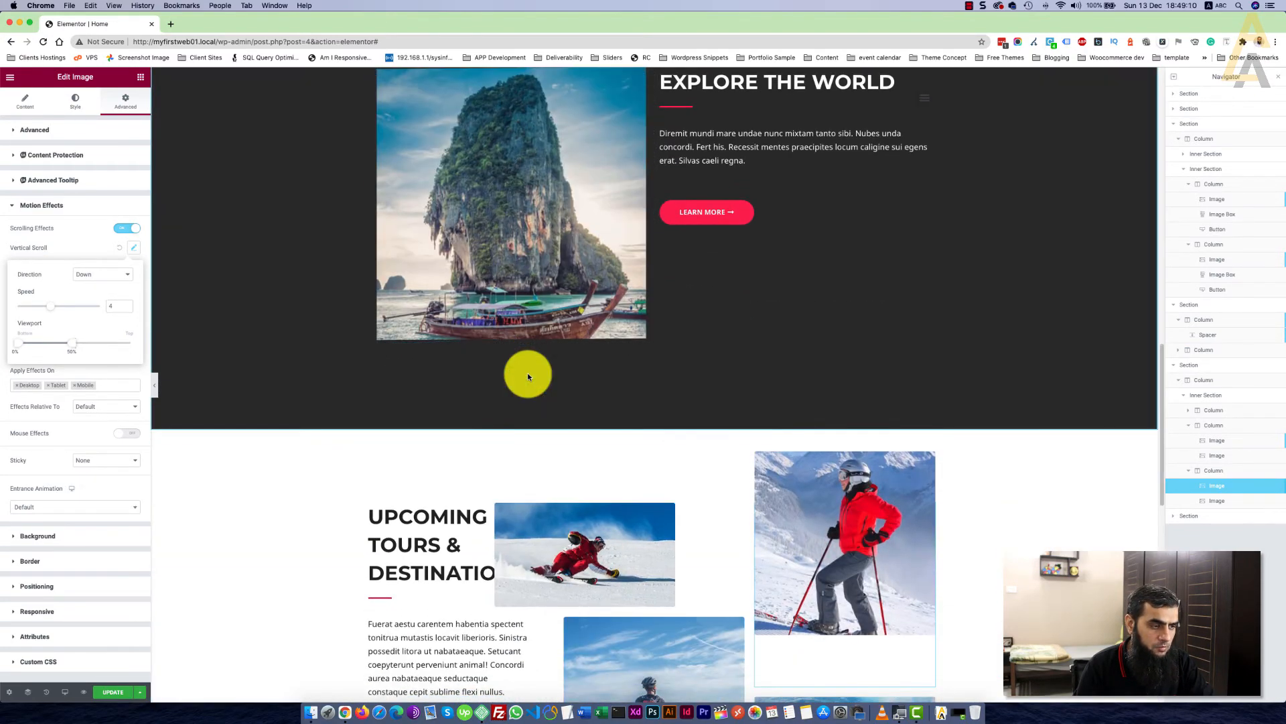
pyautogui.scroll(-4, 528, 375)
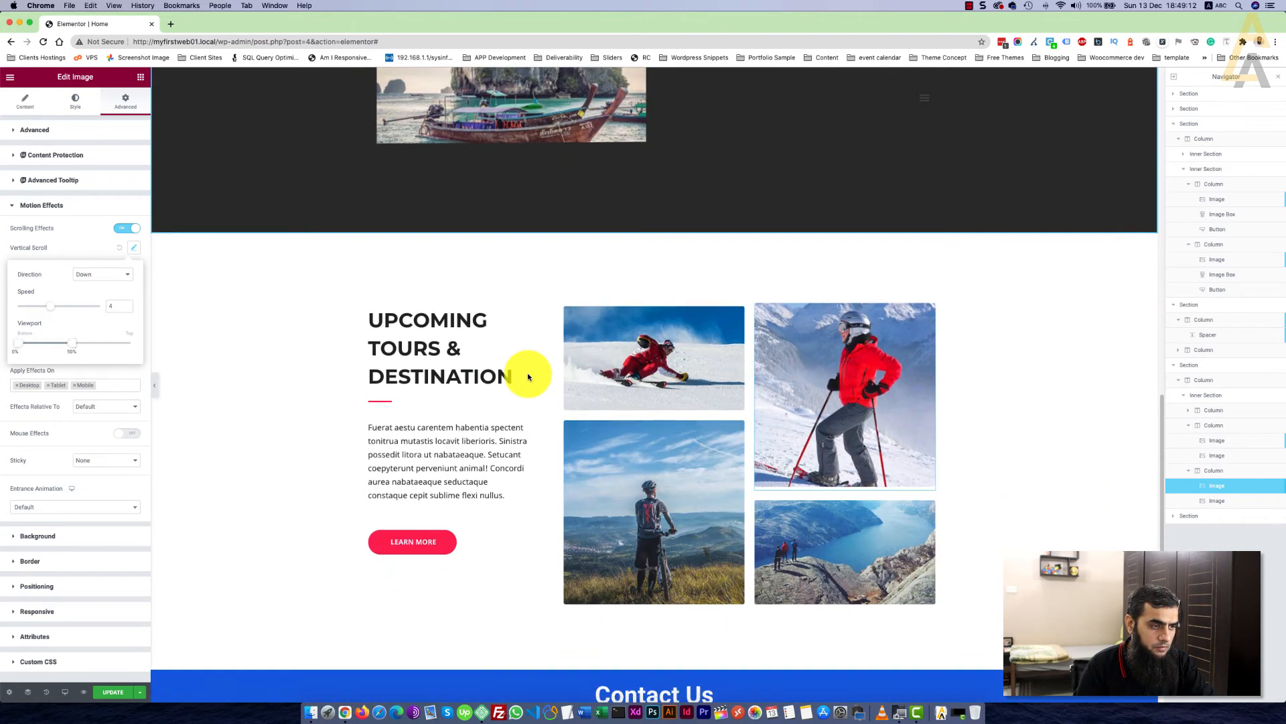
pyautogui.scroll(-1, 528, 376)
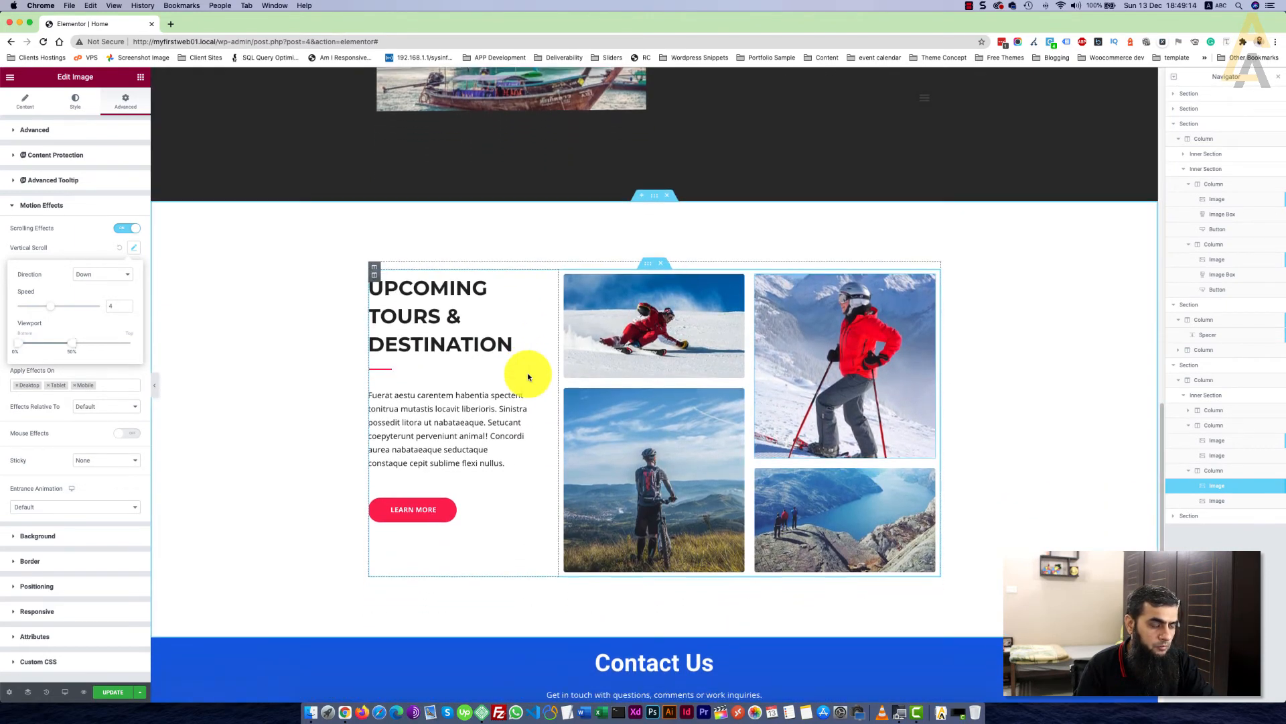
pyautogui.scroll(-1, 528, 377)
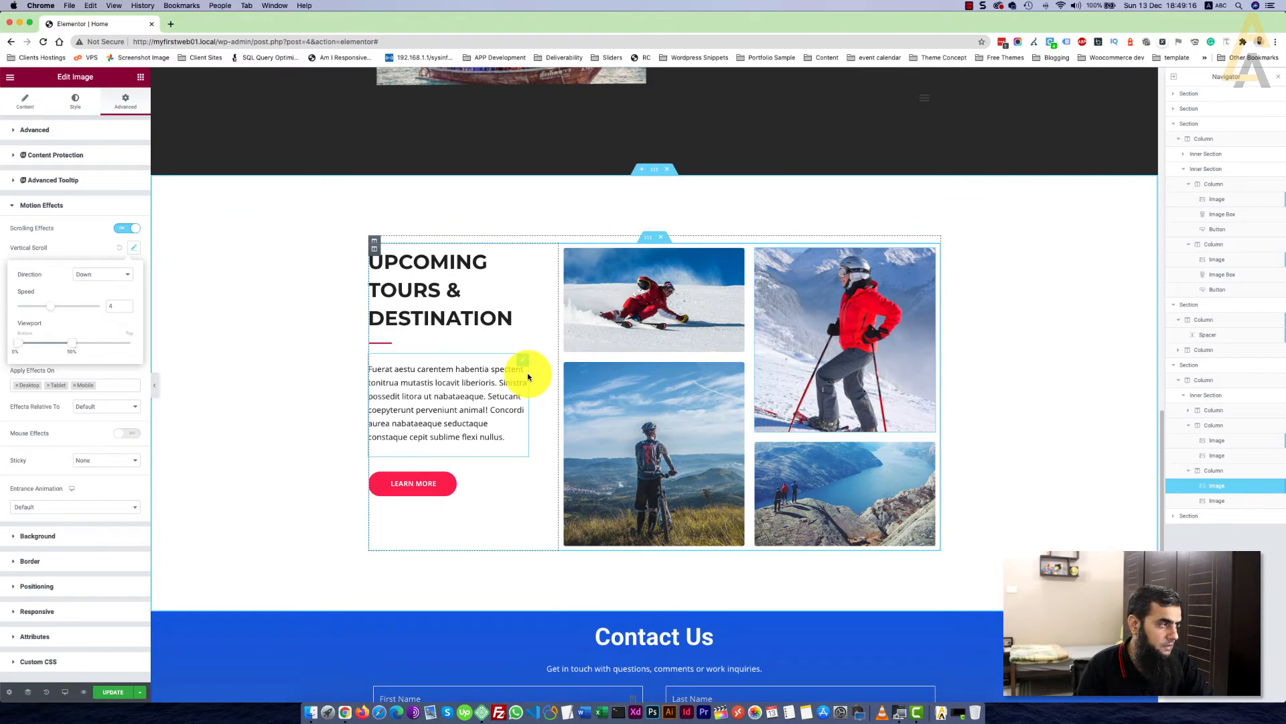
# Set the tall skier image's Vertical Scroll speed to 7 and check its movement between Explore the World and Contact Us
pyautogui.scroll(2, 528, 377)
pyautogui.scroll(12, 528, 377)
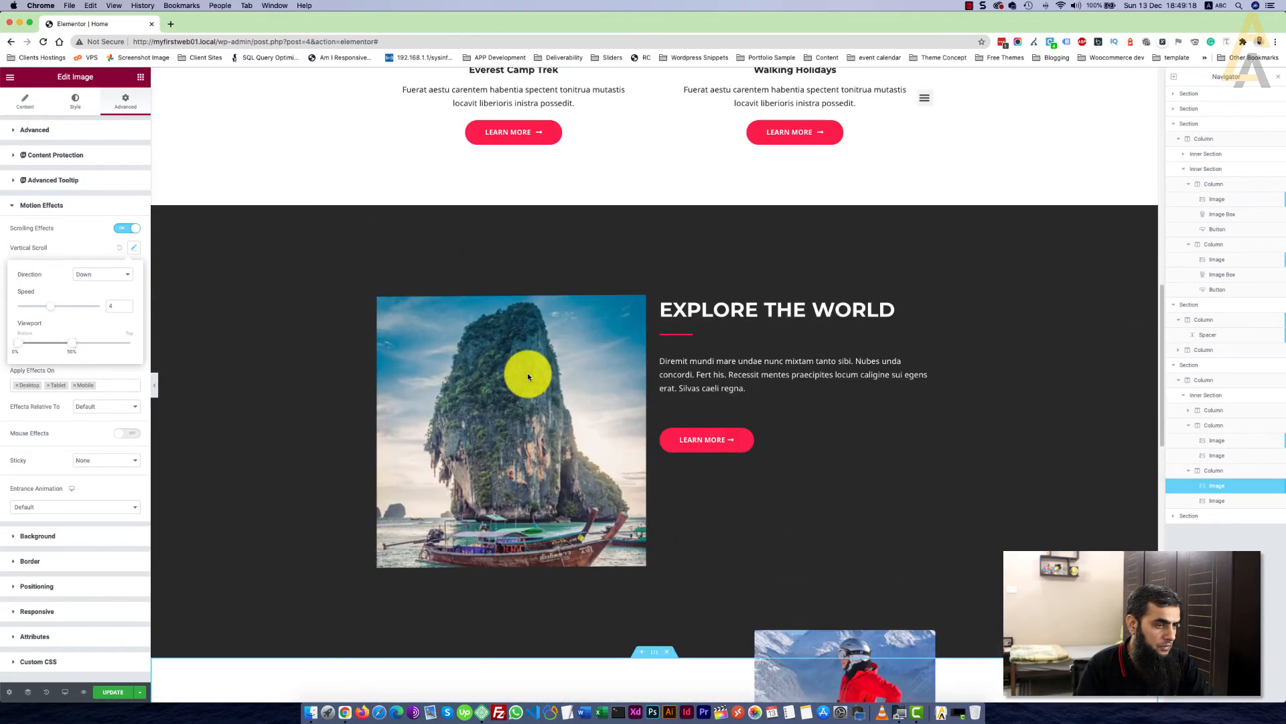
pyautogui.scroll(2, 528, 374)
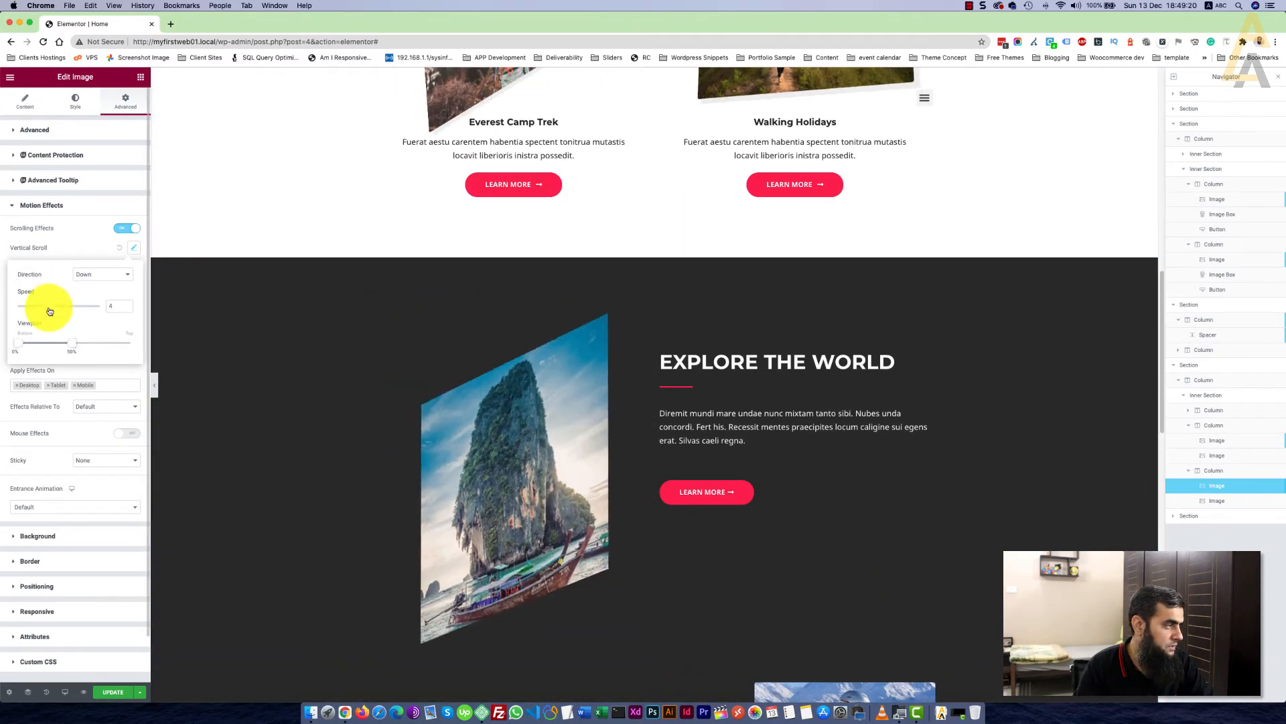
pyautogui.moveTo(52, 312); pyautogui.dragTo(75, 312)
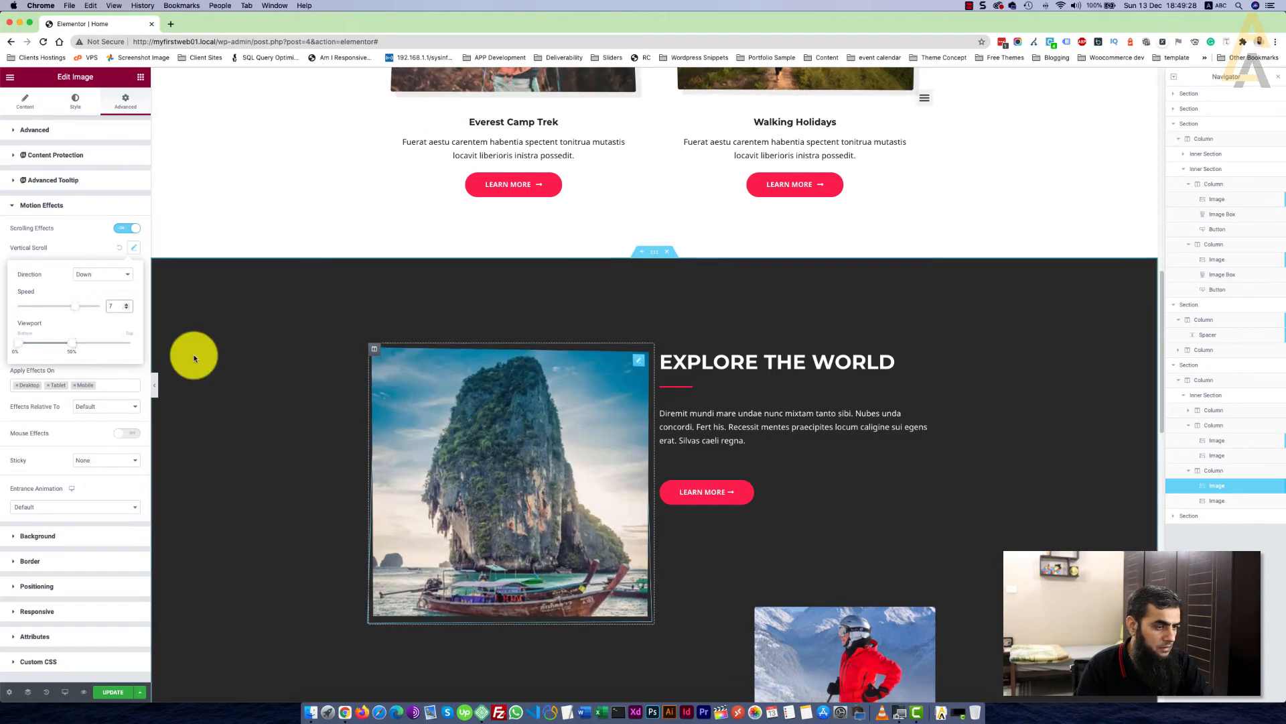
pyautogui.scroll(7, 642, 459)
pyautogui.scroll(-5, 637, 455)
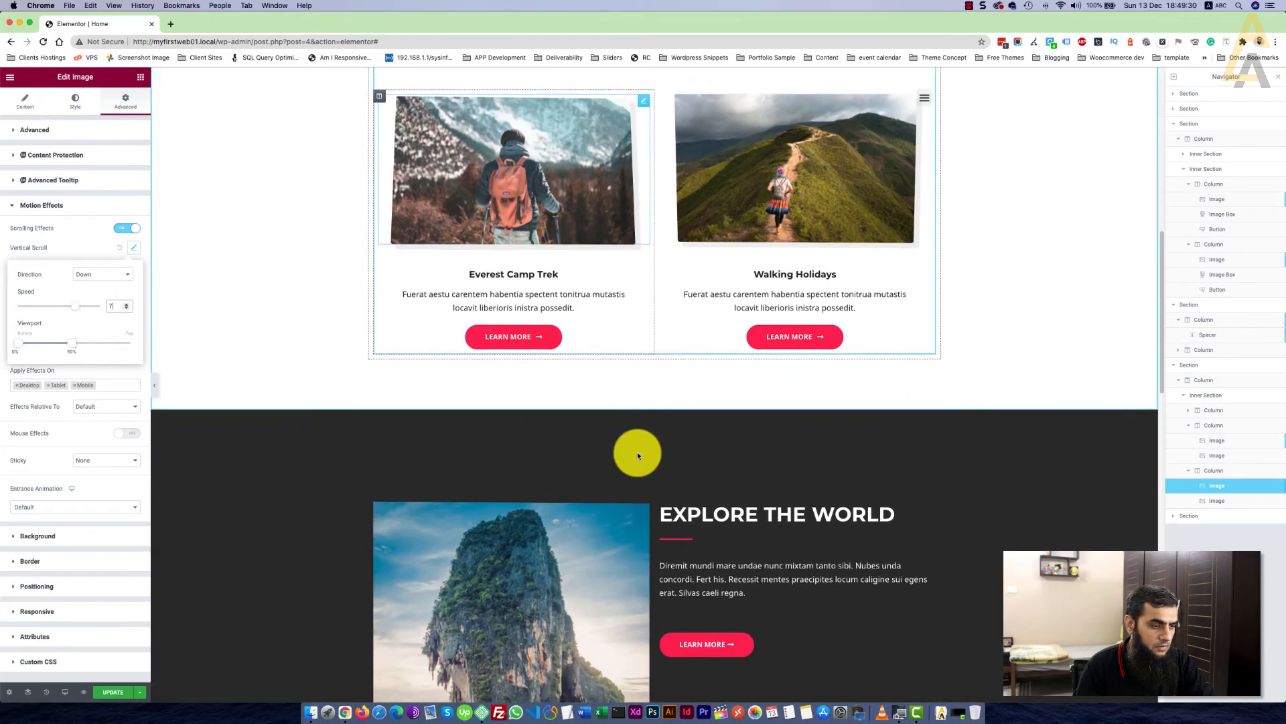
pyautogui.scroll(-5, 638, 456)
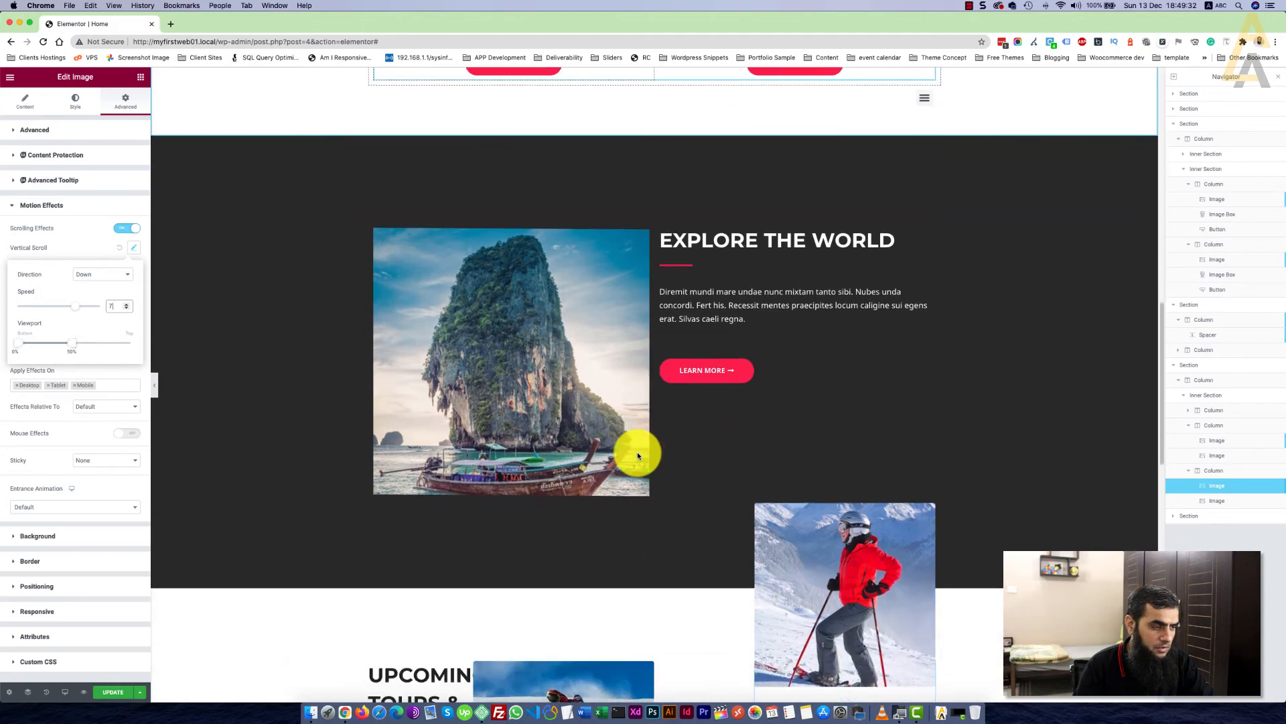
pyautogui.scroll(-5, 637, 456)
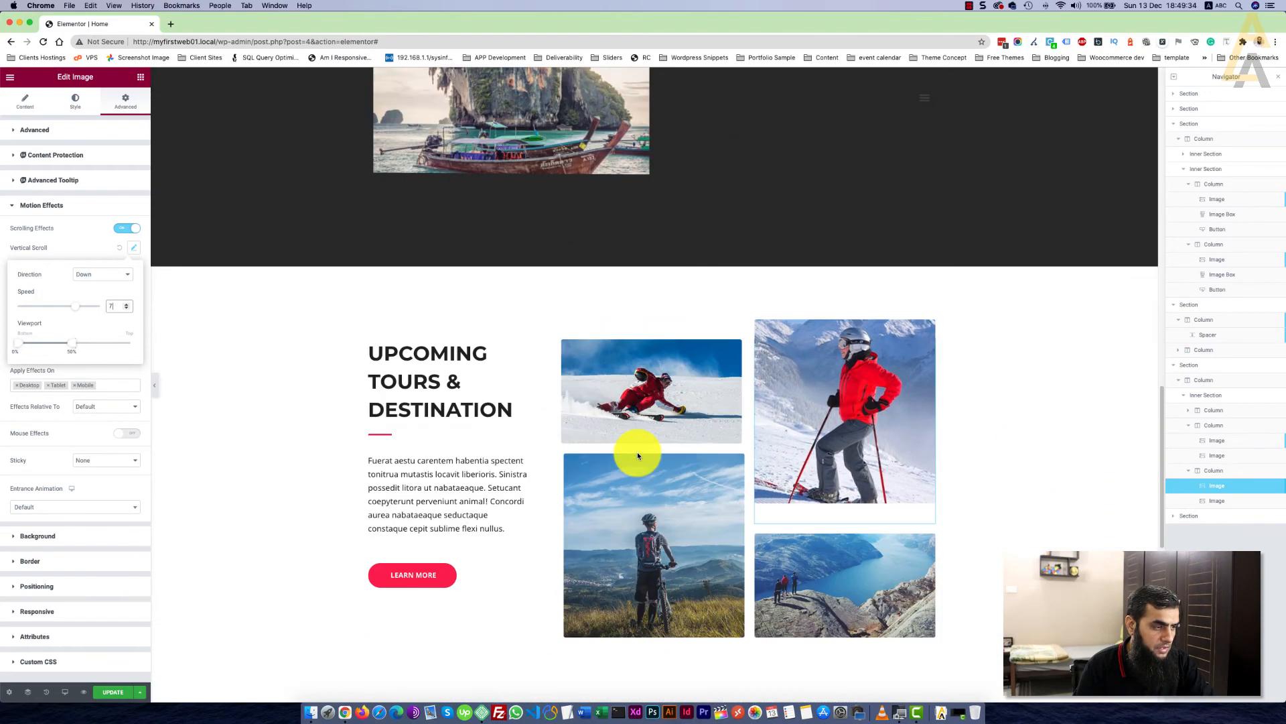
pyautogui.scroll(-4, 637, 454)
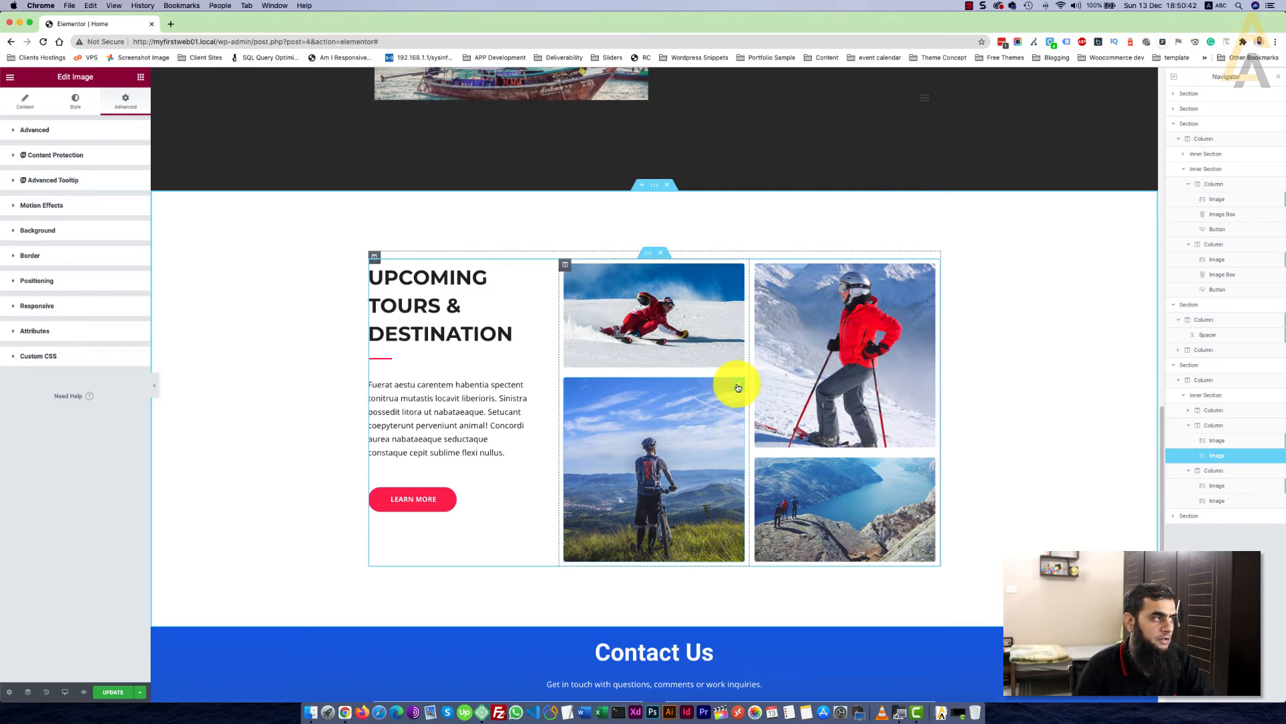
# Enable Scrolling Effects with Vertical Scroll on the cyclist image, using direction Up, speed 7 and a top viewport limit of 50%
pyautogui.click(25, 205)
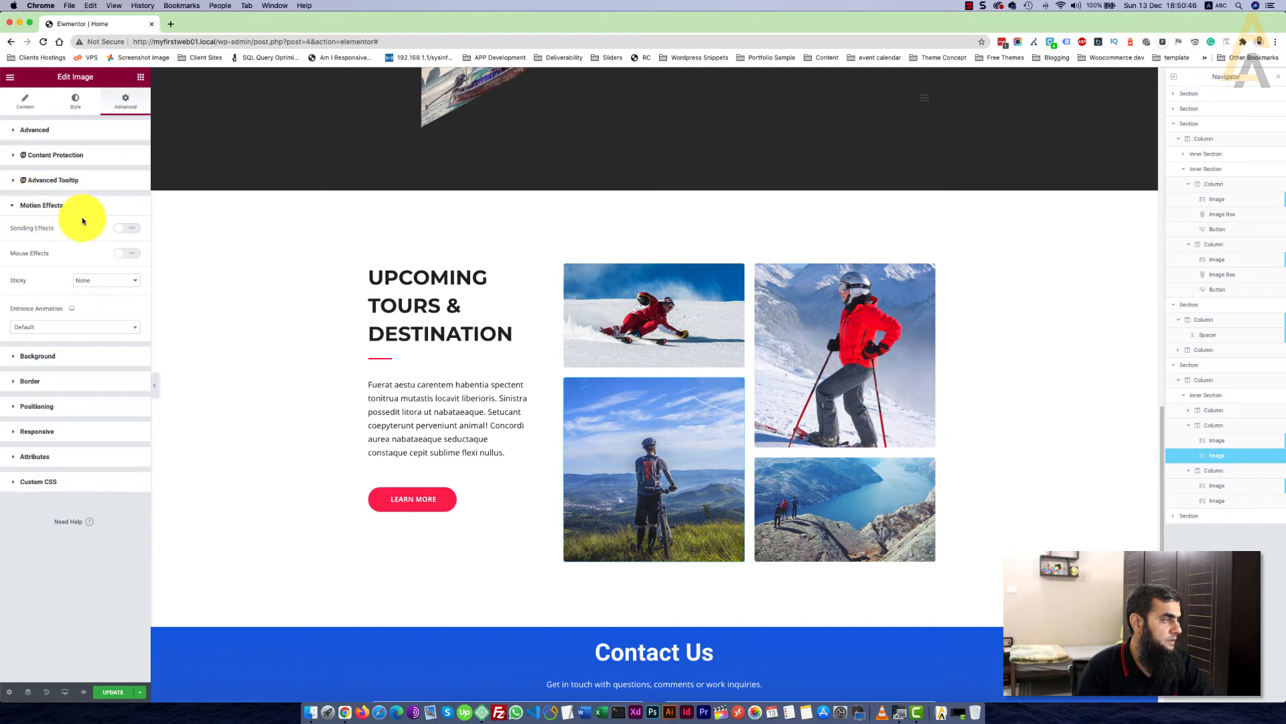
pyautogui.click(135, 231)
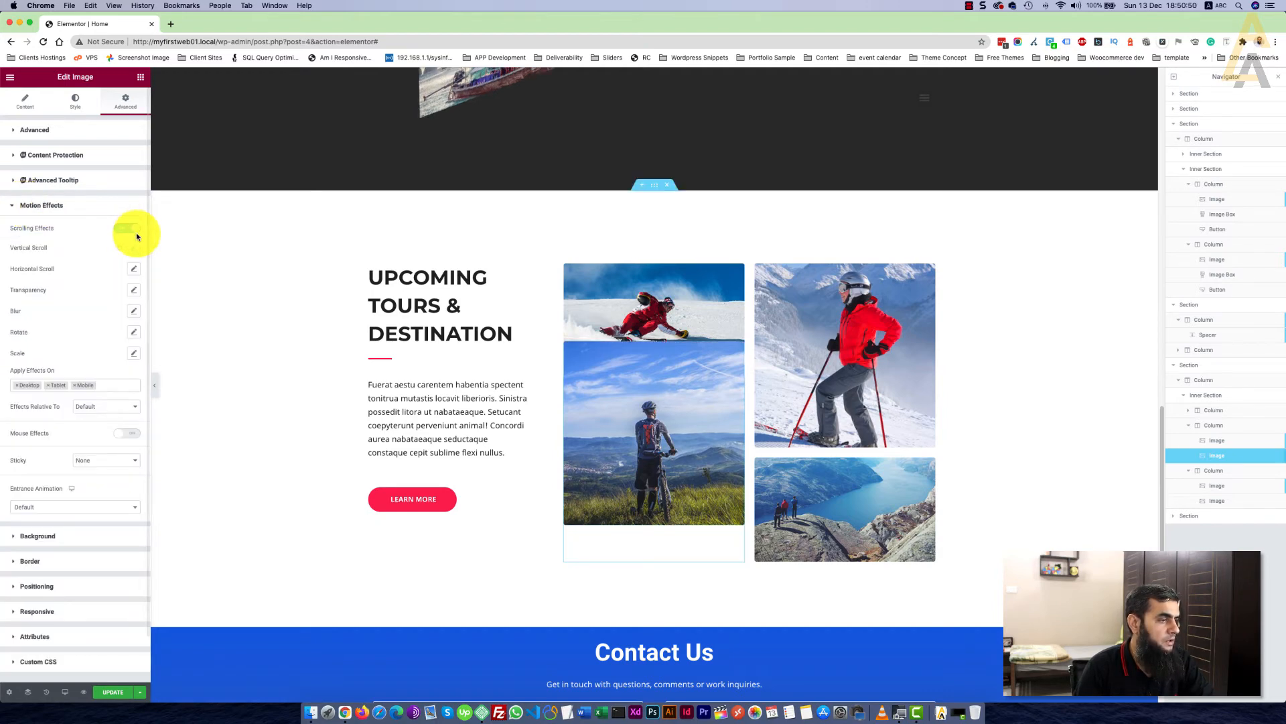
pyautogui.scroll(-2, 304, 388)
pyautogui.scroll(1, 304, 387)
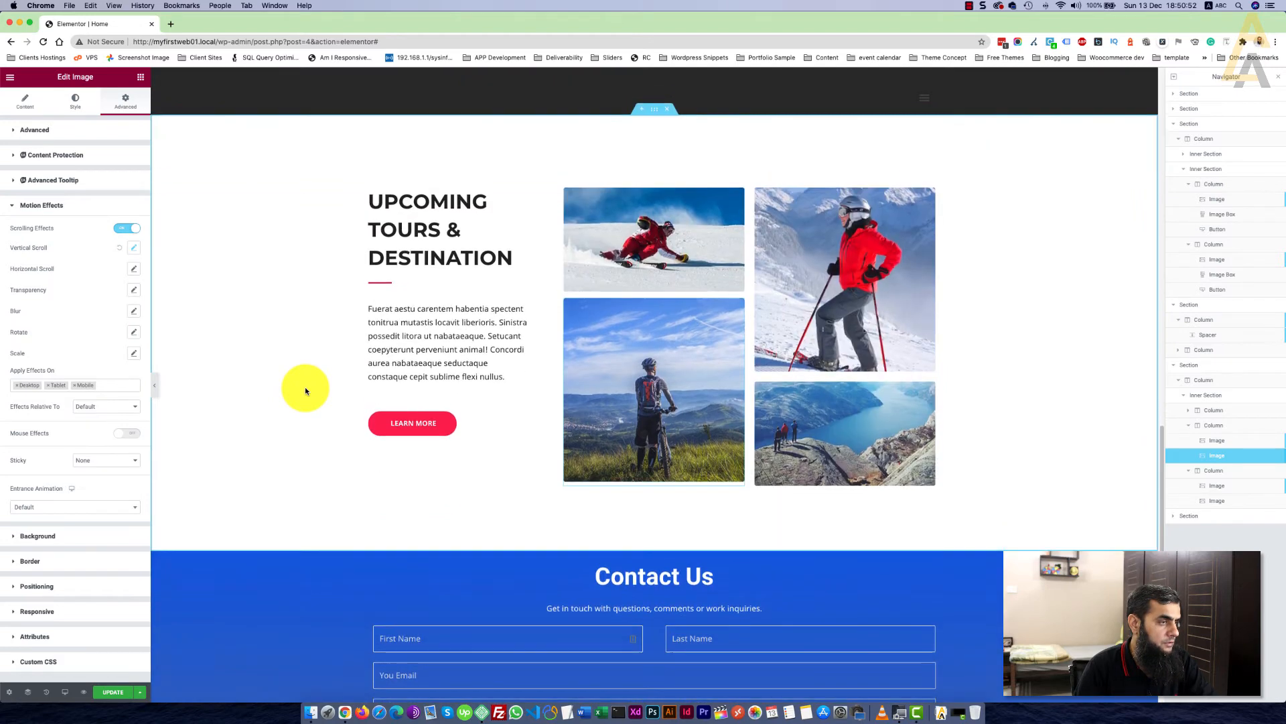
pyautogui.click(134, 249)
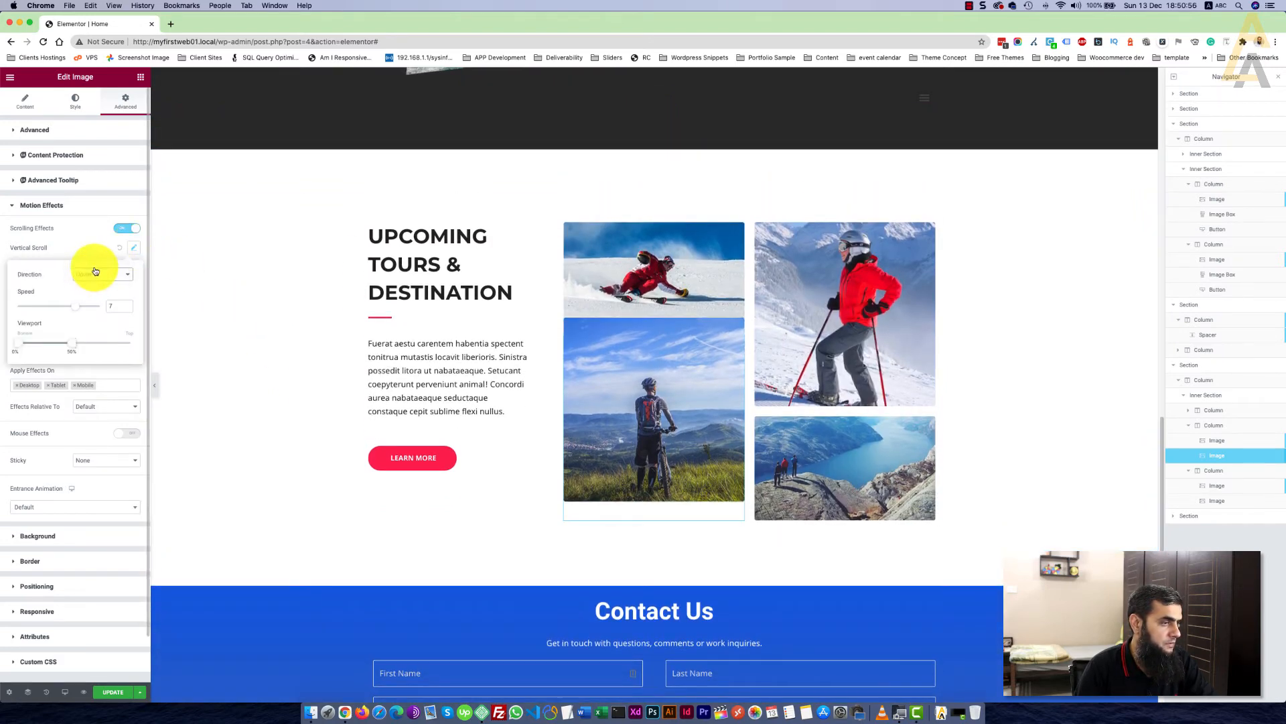
pyautogui.scroll(1, 277, 381)
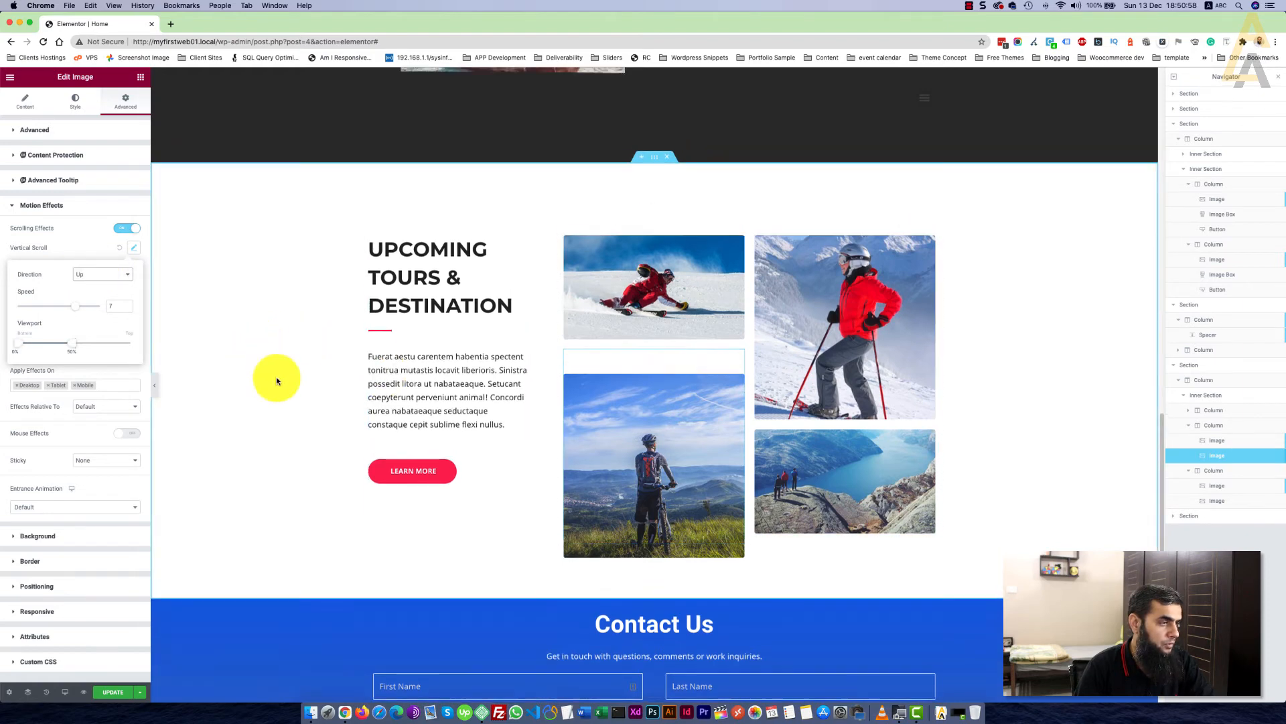
pyautogui.scroll(-3, 276, 376)
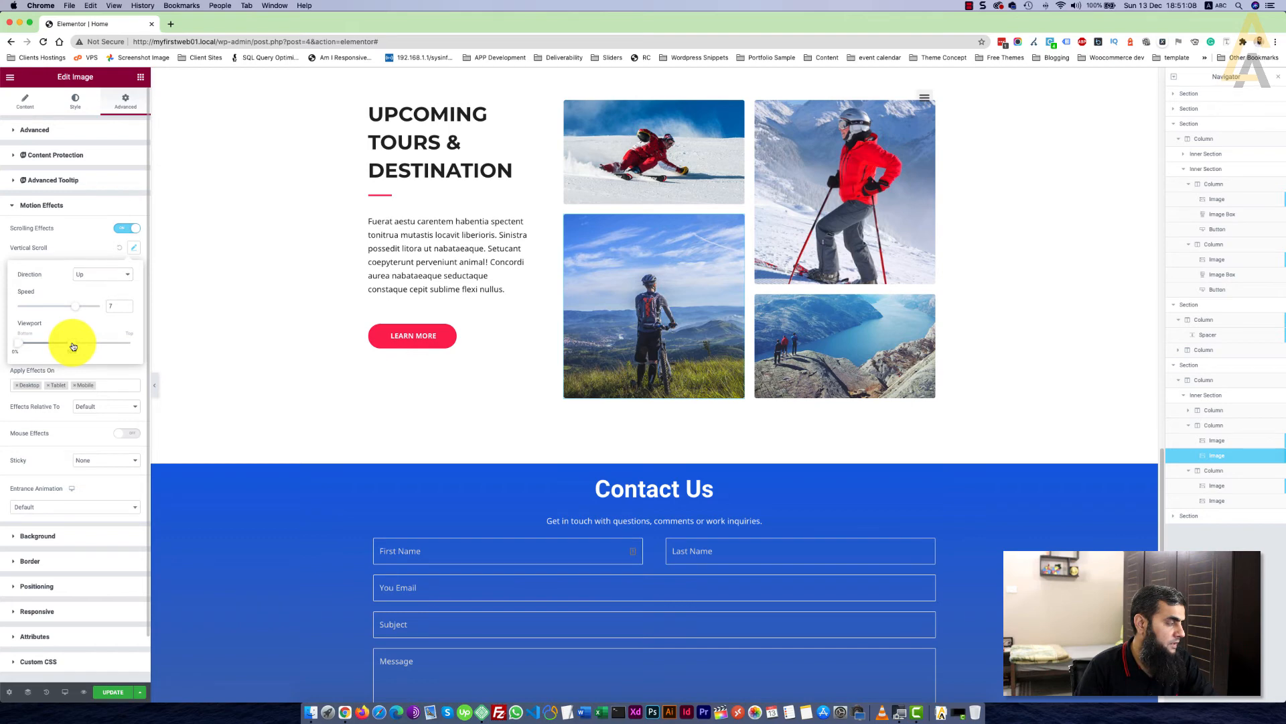
# Try a top viewport limit of 61% for the cyclist image's Vertical Scroll and check where its movement stops
pyautogui.moveTo(73, 347); pyautogui.dragTo(98, 347)
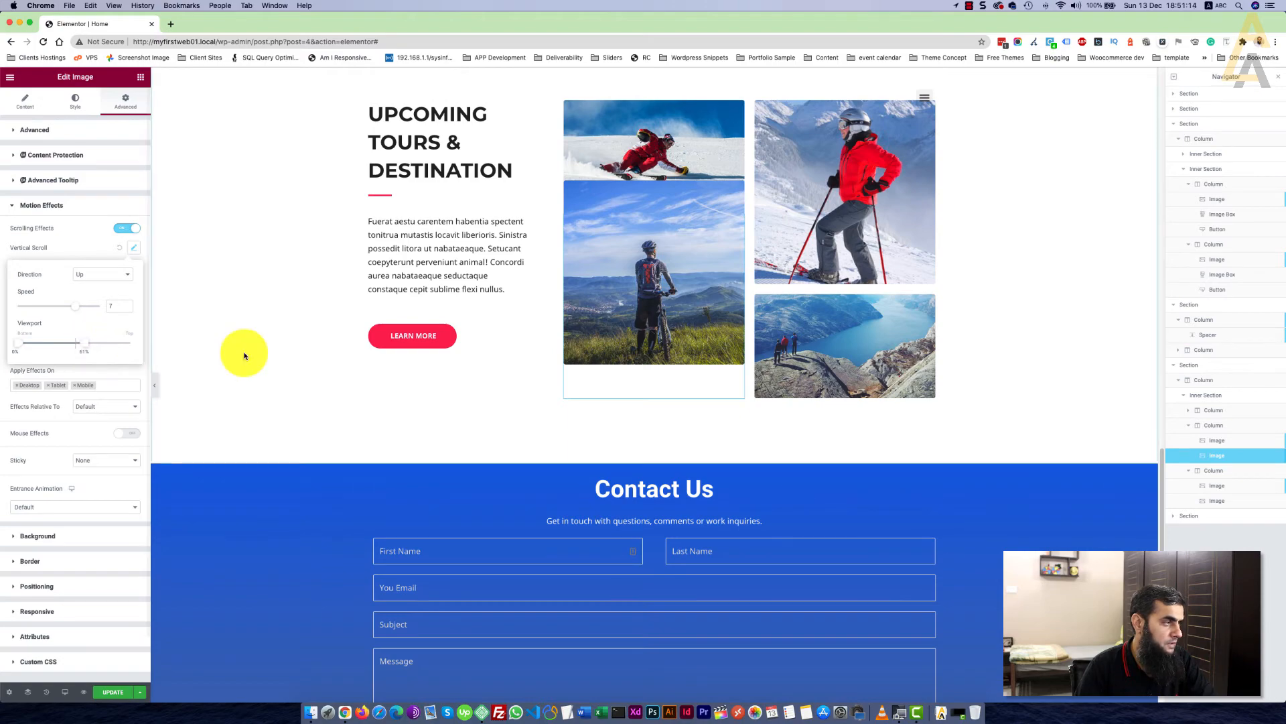
pyautogui.scroll(10, 259, 356)
pyautogui.scroll(-10, 258, 363)
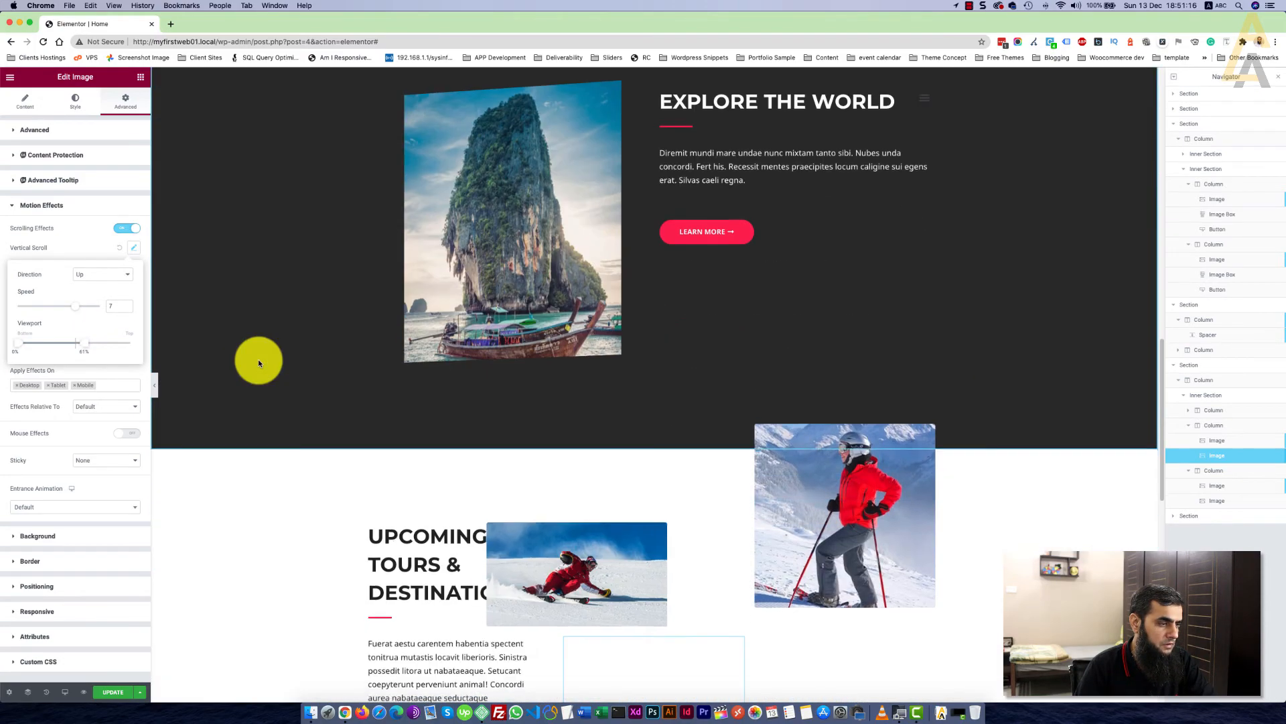
pyautogui.scroll(-3, 258, 363)
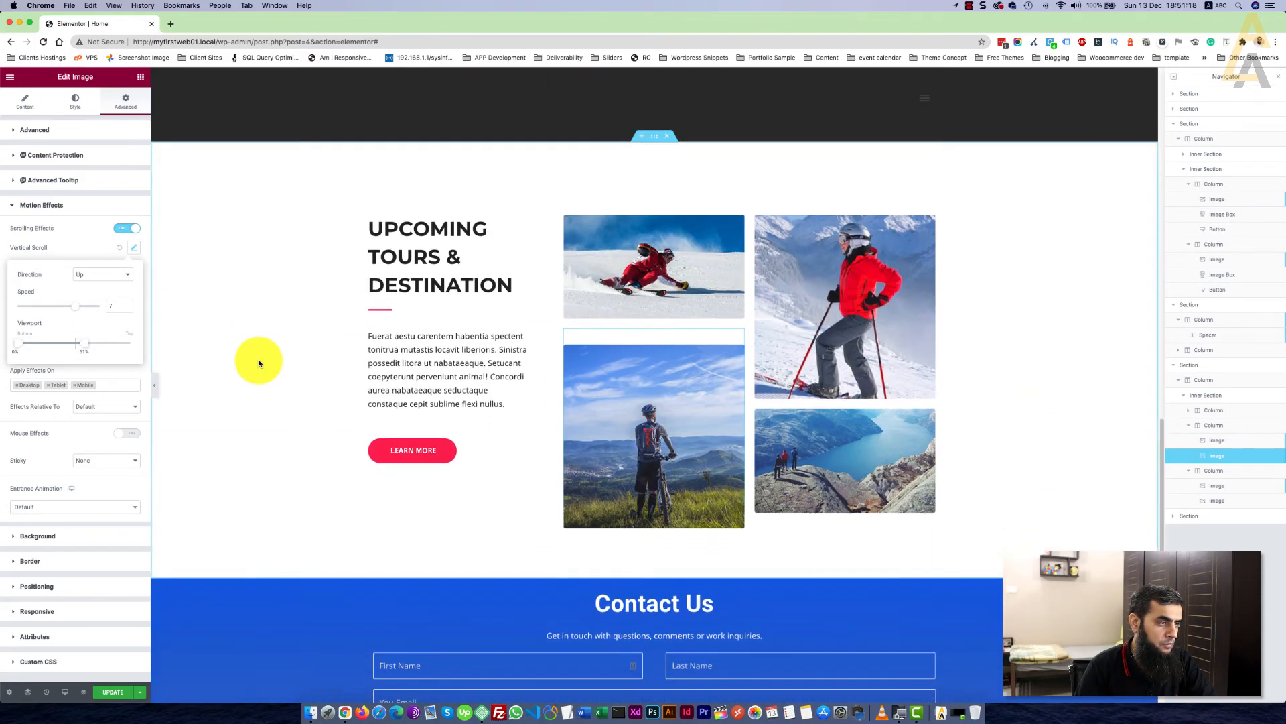
pyautogui.scroll(-5, 259, 362)
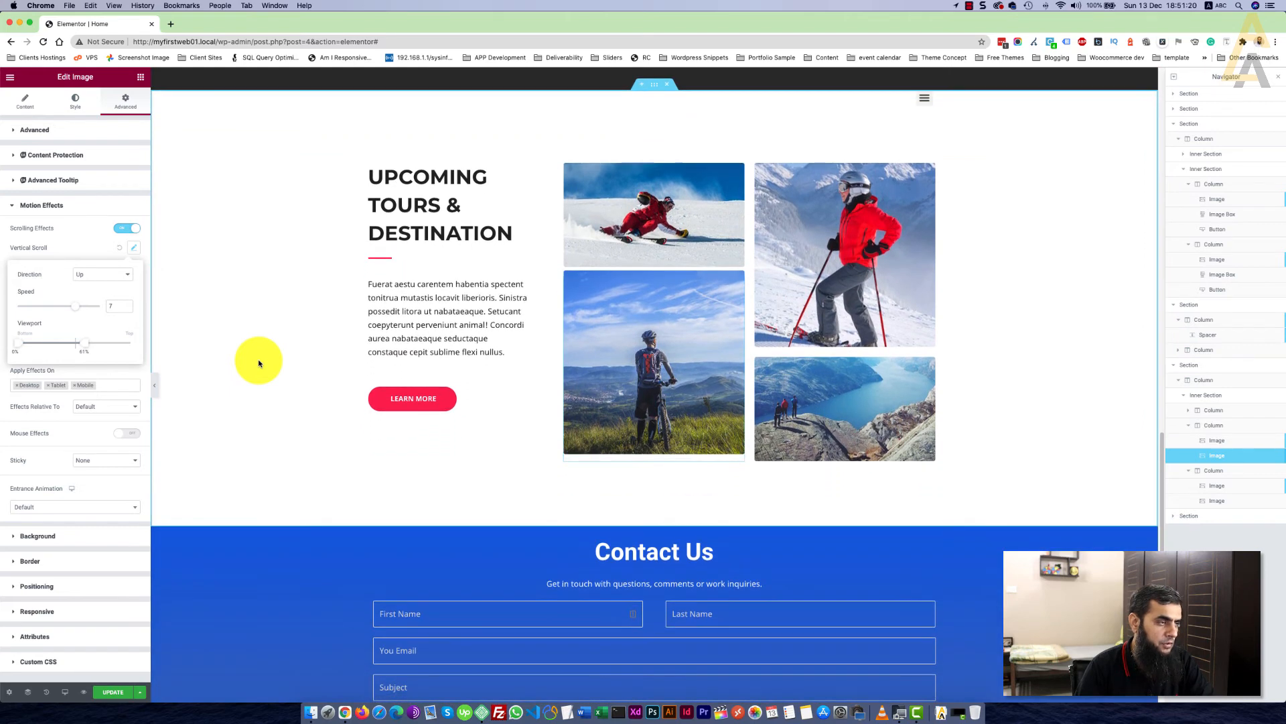
pyautogui.scroll(5, 258, 363)
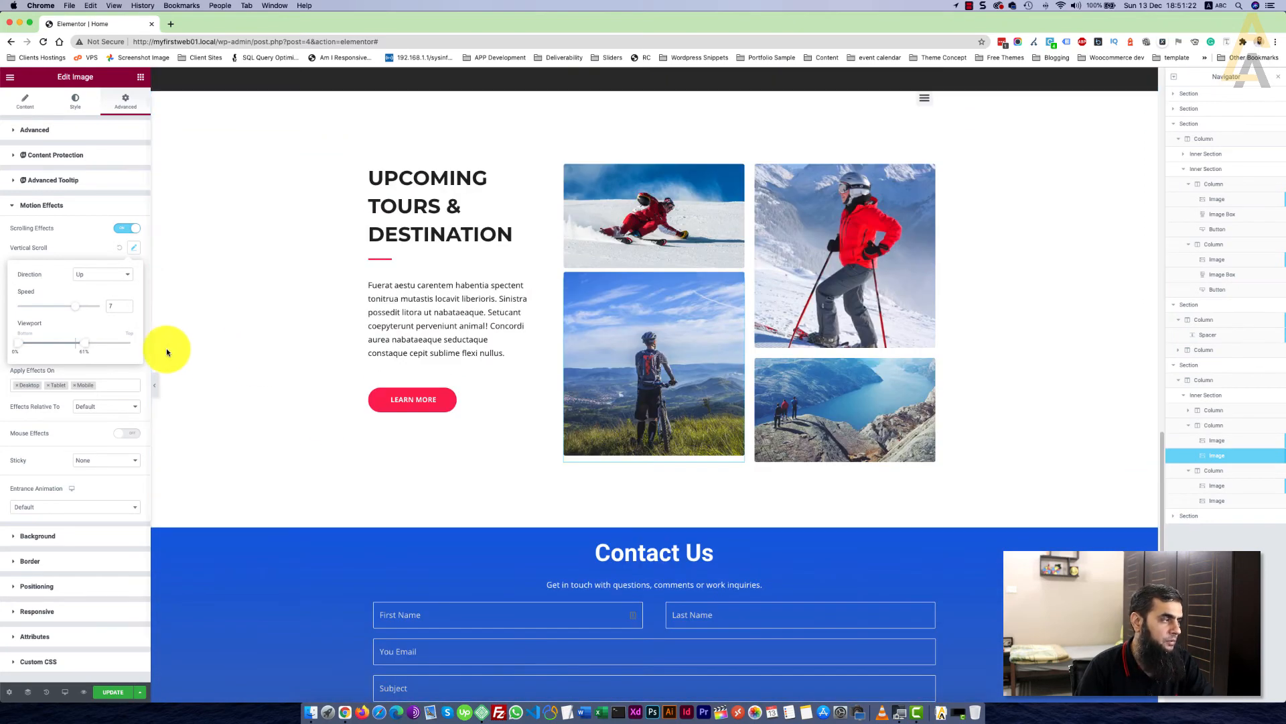
# Return the cyclist image's Vertical Scroll top viewport limit to 50% and check its movement through the section
pyautogui.moveTo(80, 345); pyautogui.dragTo(72, 344)
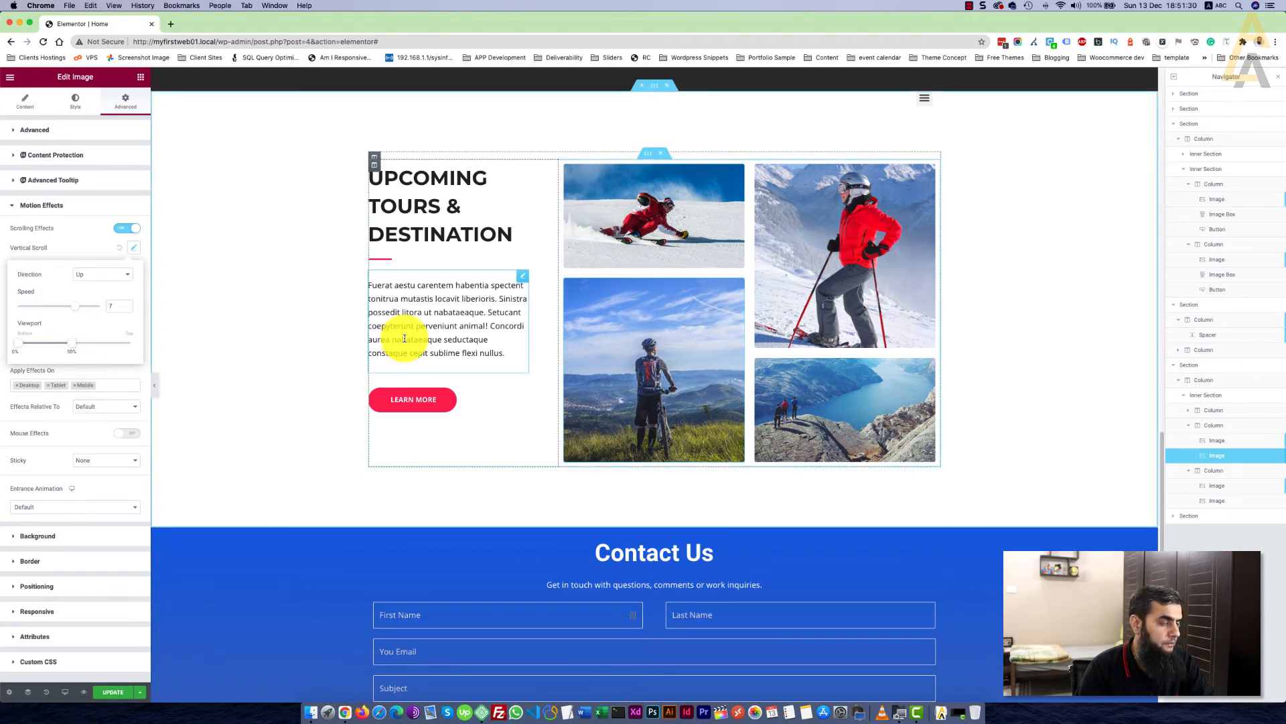
pyautogui.scroll(10, 404, 340)
pyautogui.scroll(-5, 404, 340)
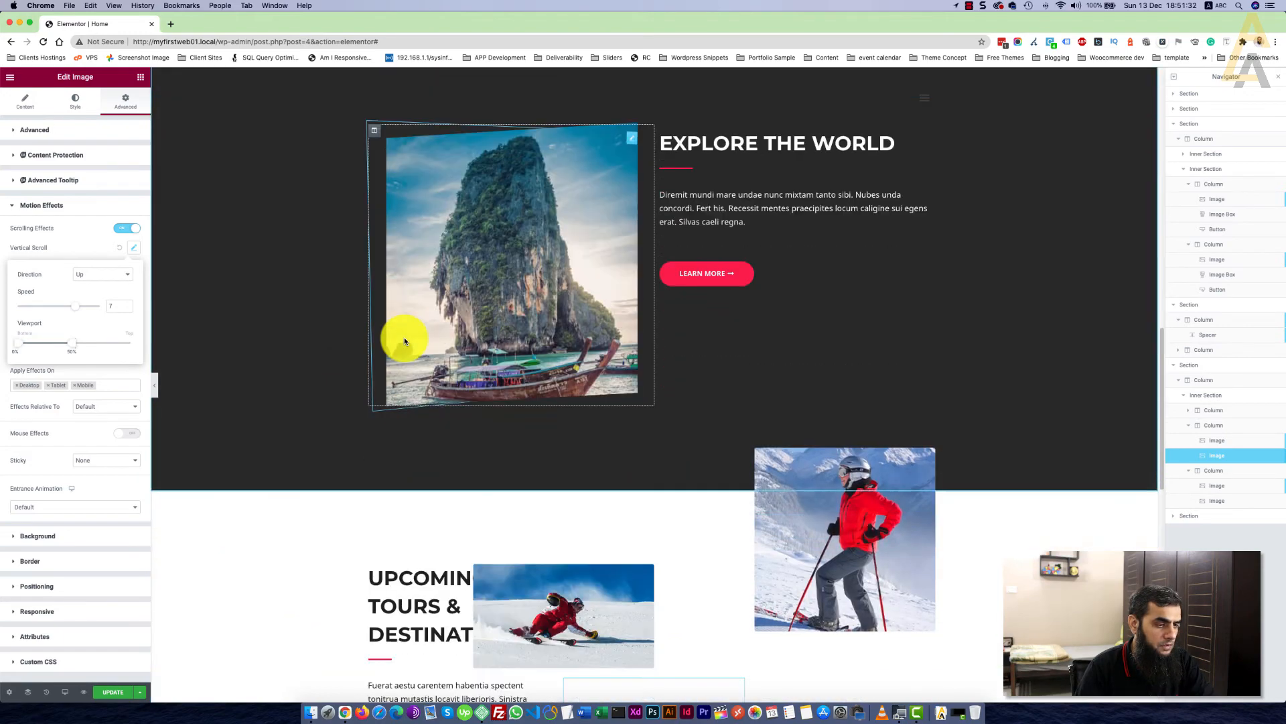
pyautogui.scroll(-3, 404, 340)
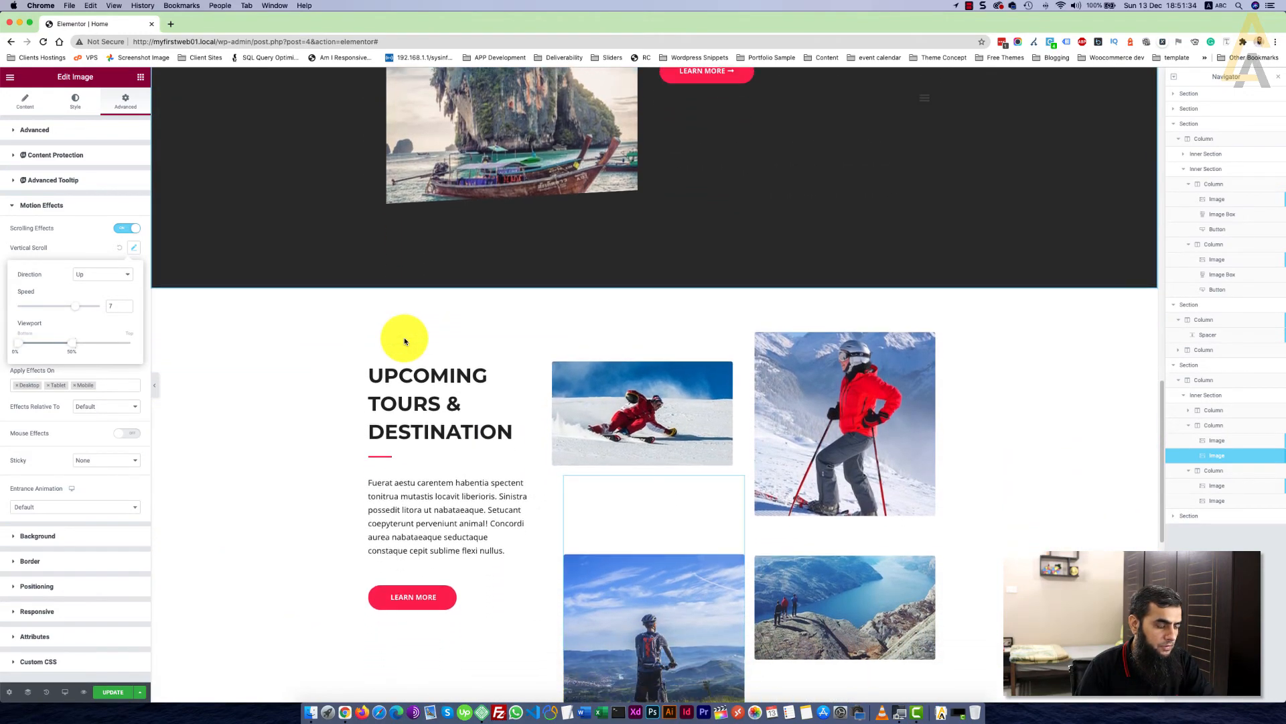
pyautogui.scroll(-3, 404, 336)
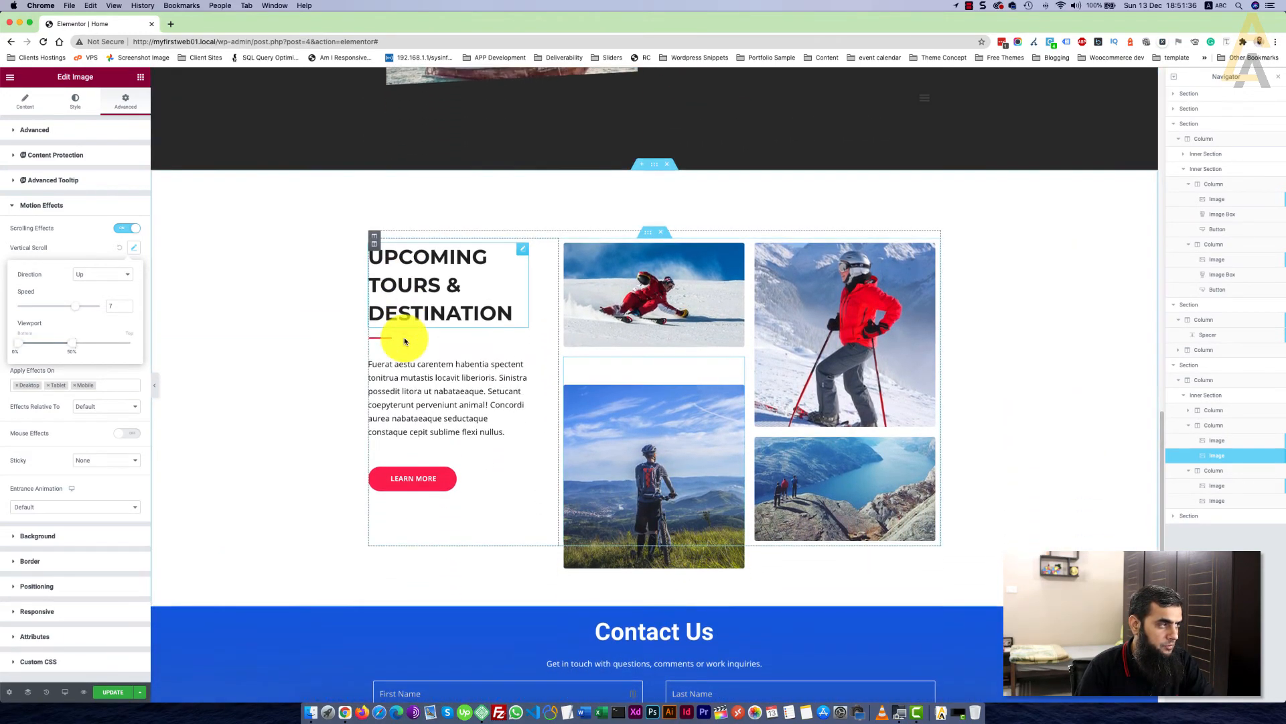
pyautogui.scroll(-2, 405, 336)
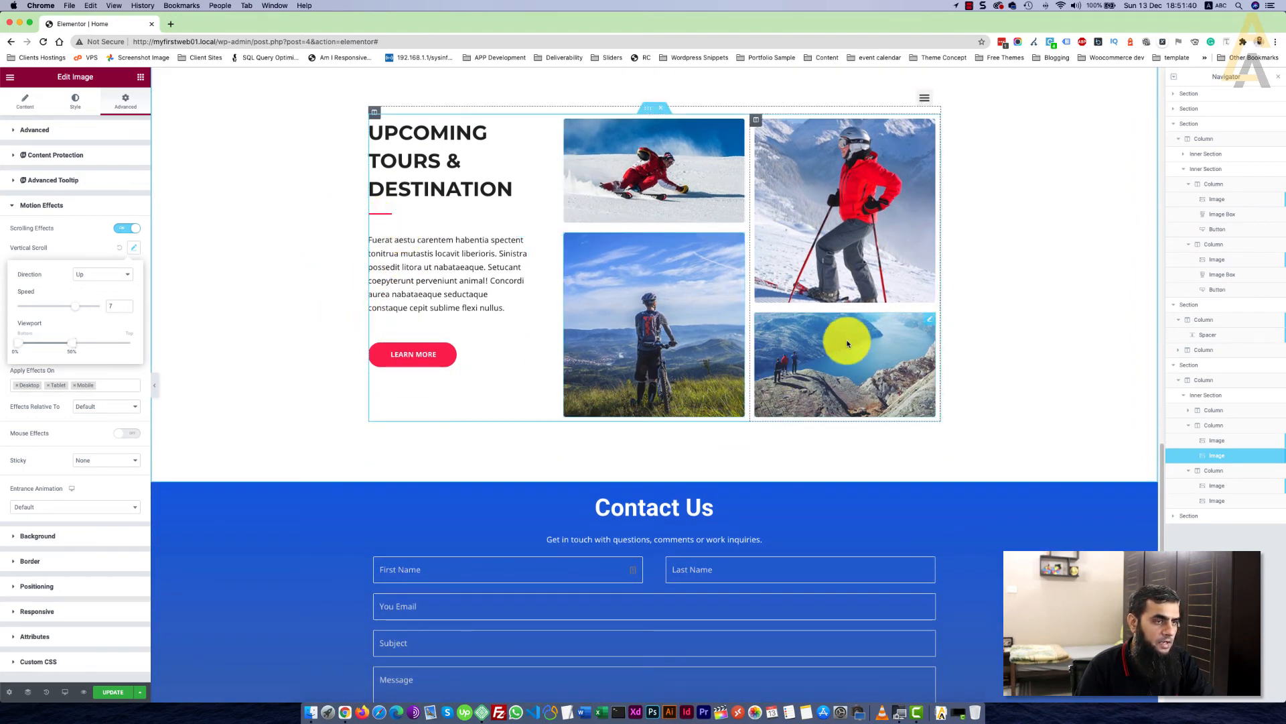
# Enable Scrolling Effects with Horizontal Scroll on the lake and cliff image and check its movement up to Contact Us
pyautogui.click(928, 325)
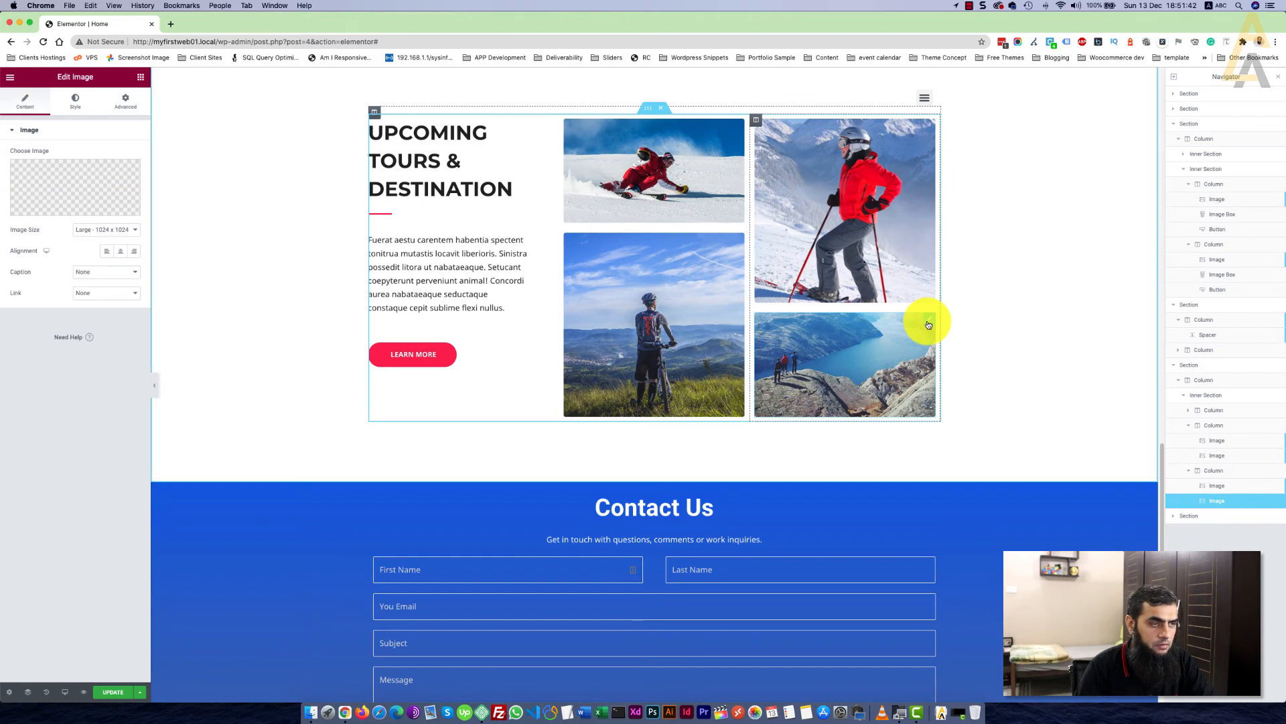
pyautogui.click(125, 100)
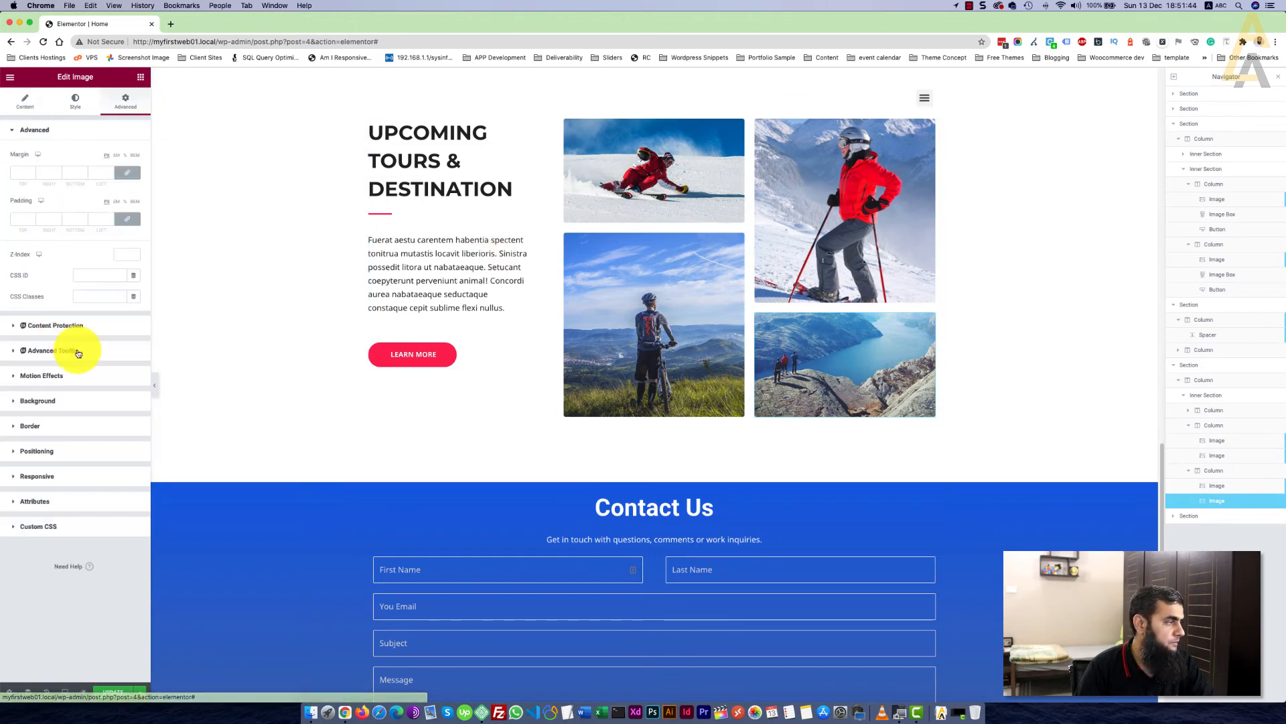
pyautogui.click(55, 376)
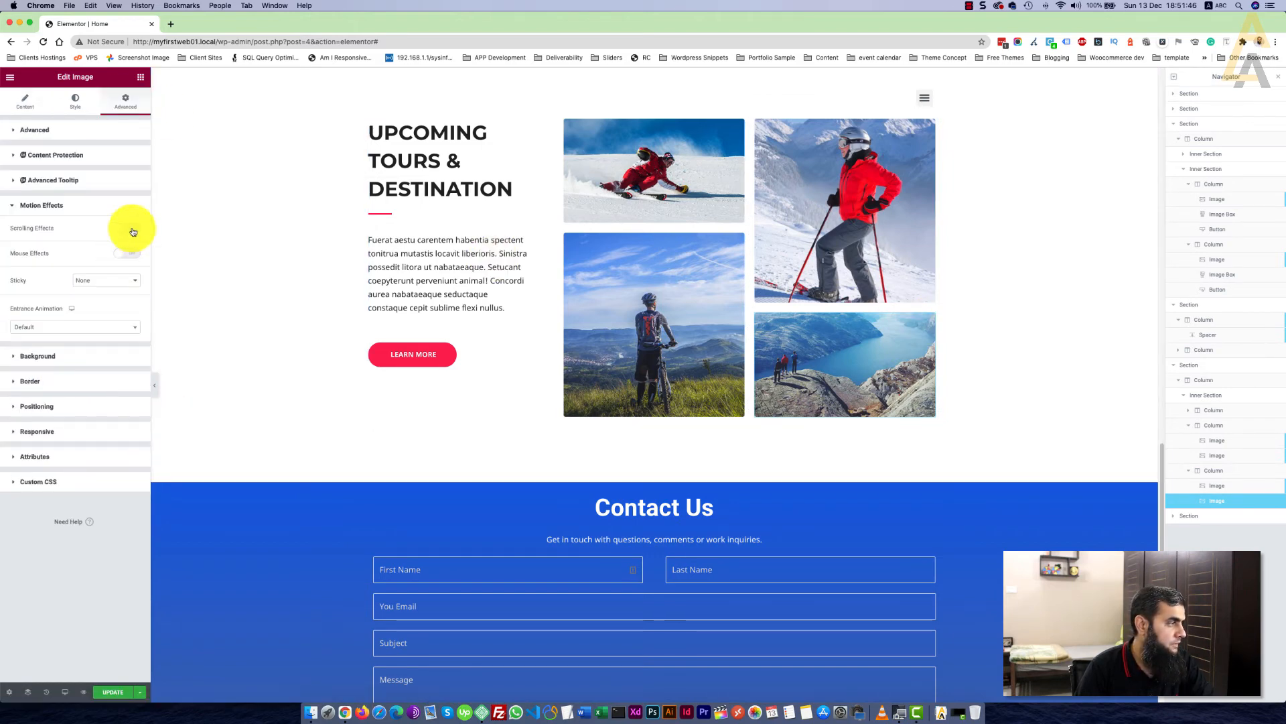
pyautogui.click(132, 229)
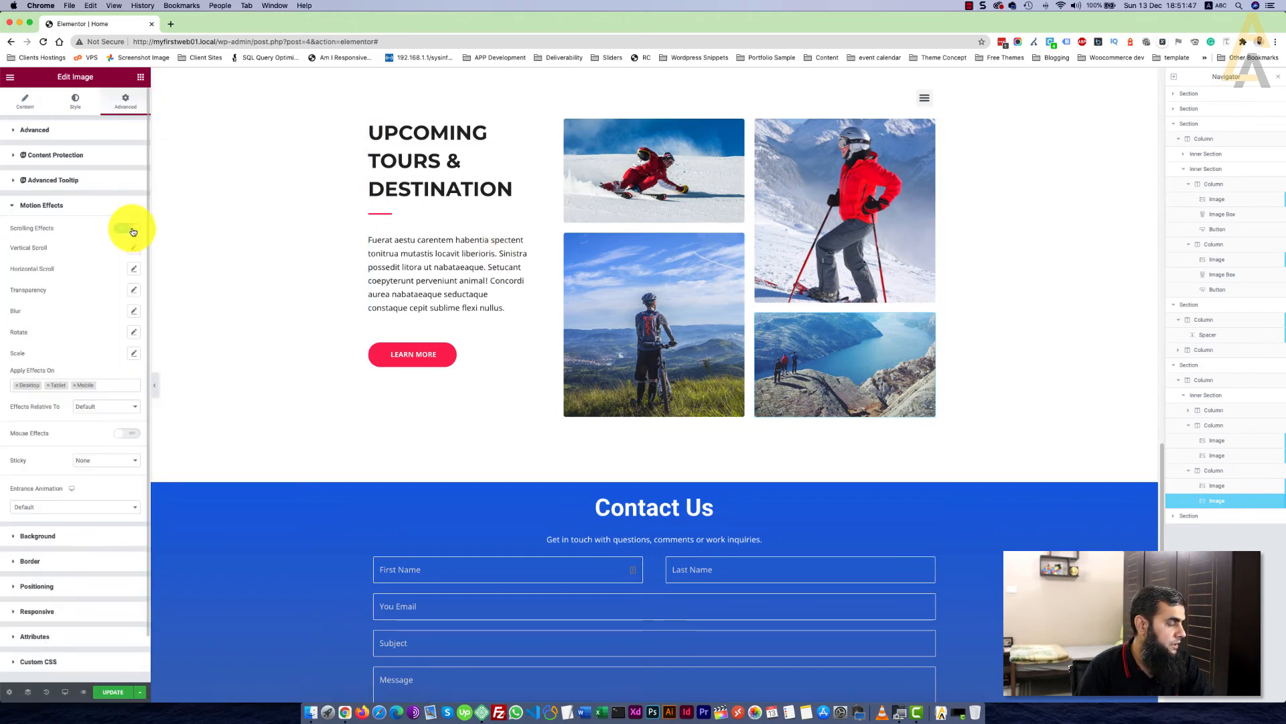
pyautogui.click(134, 269)
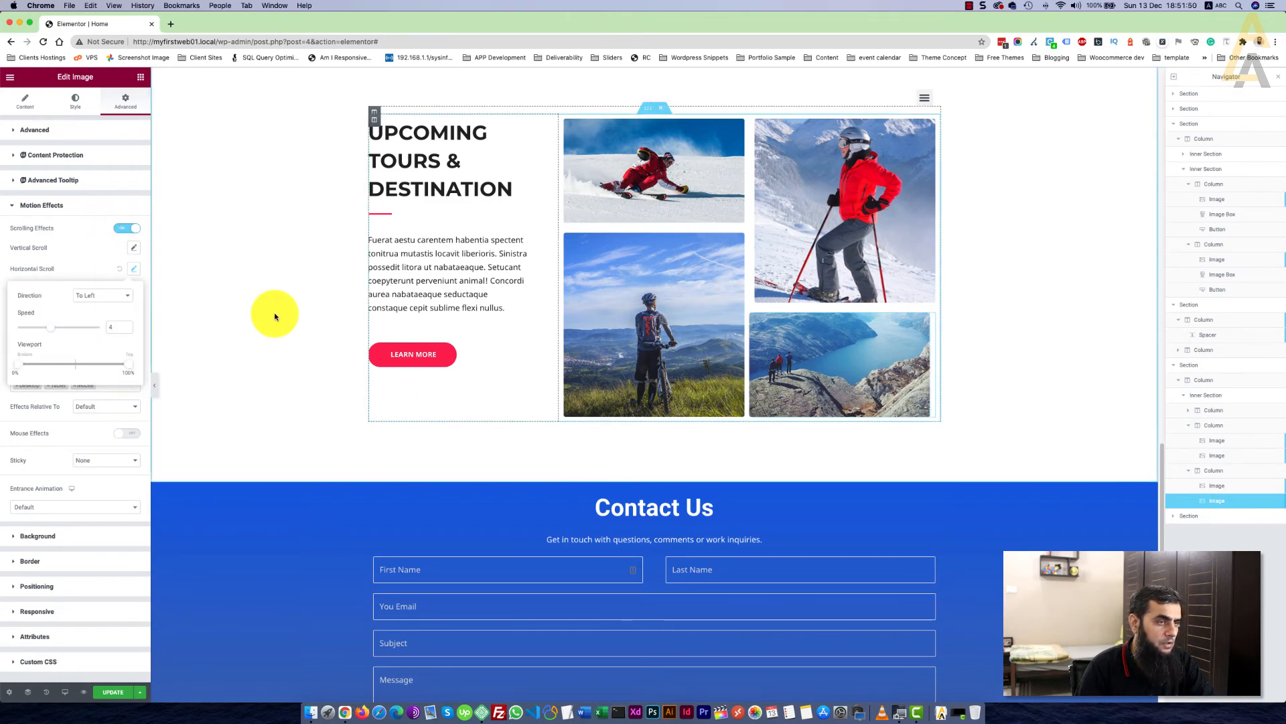
pyautogui.scroll(5, 431, 373)
pyautogui.scroll(3, 433, 378)
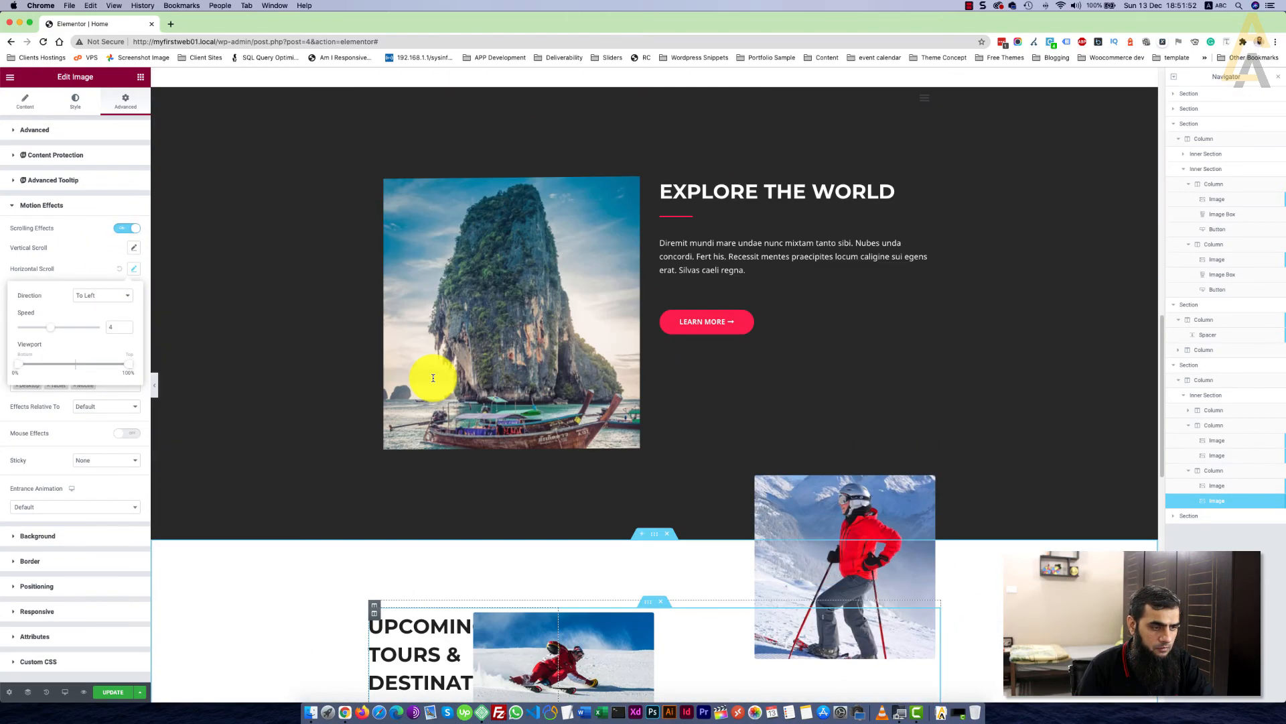
pyautogui.scroll(-4, 433, 379)
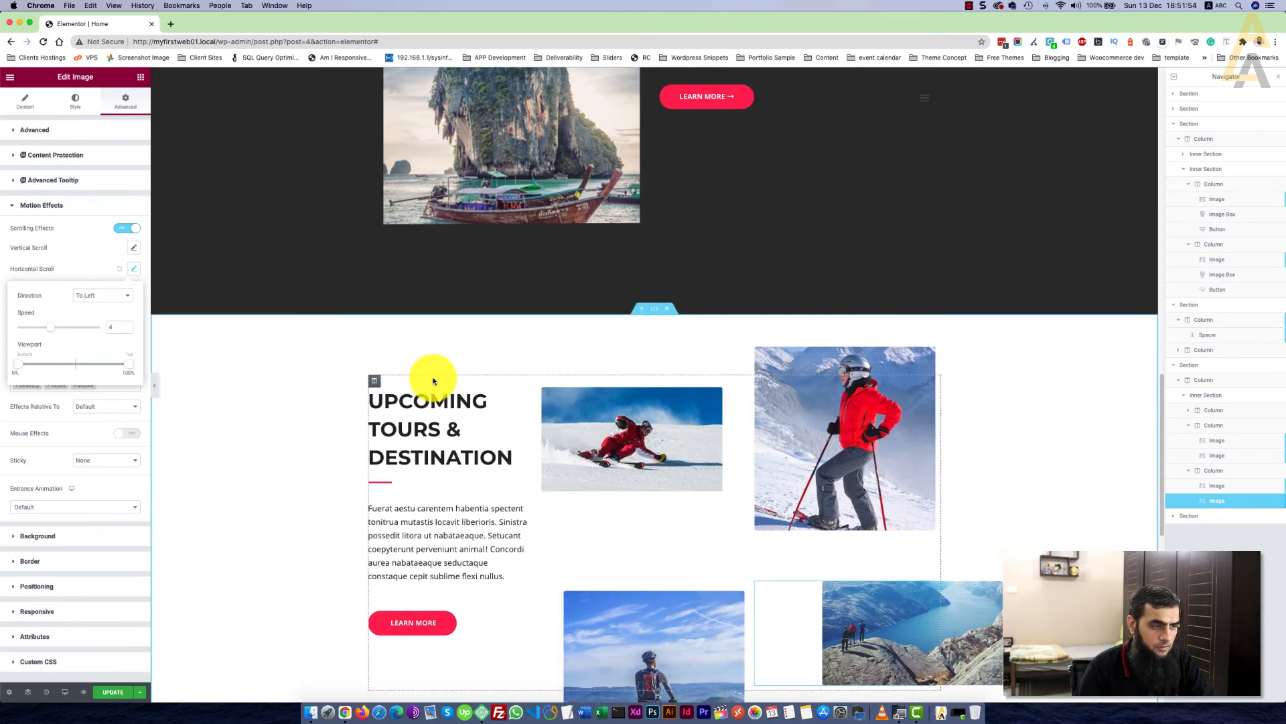
pyautogui.scroll(-4, 433, 380)
pyautogui.scroll(-5, 433, 381)
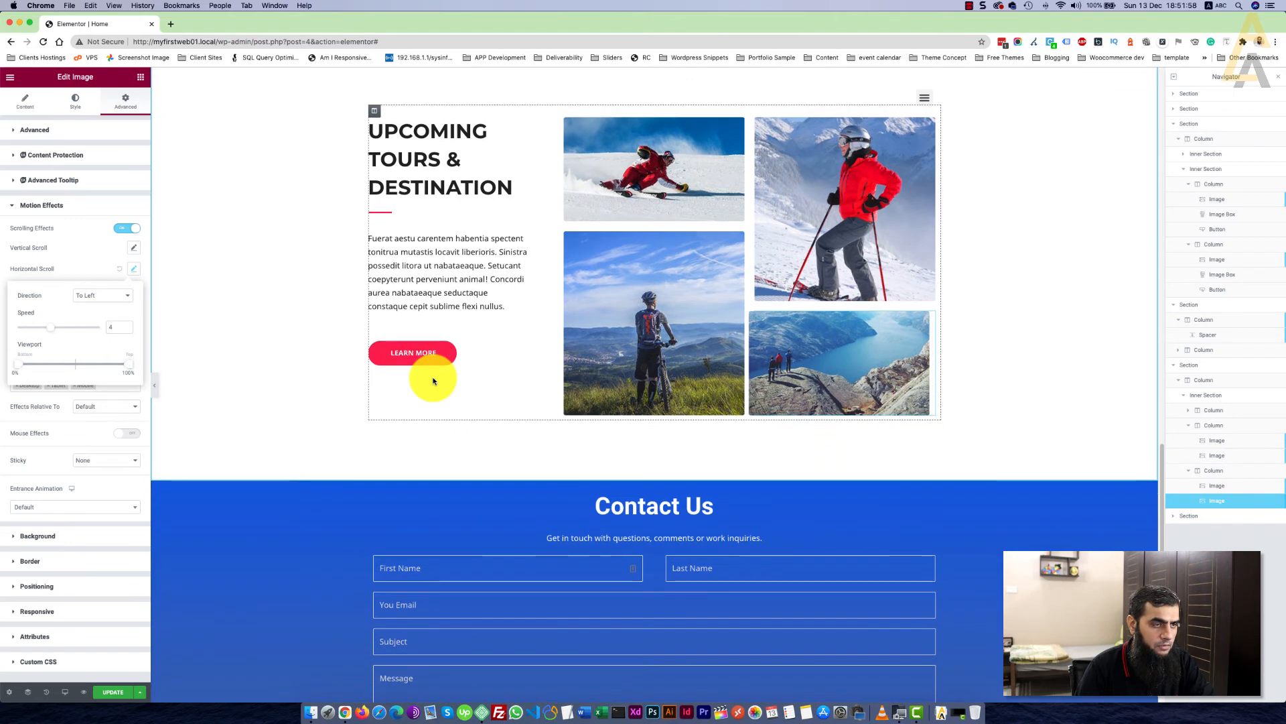
# Limit the top of the lake and cliff image's Horizontal Scroll viewport to 50% and set its speed to 7
pyautogui.moveTo(127, 369); pyautogui.dragTo(73, 368)
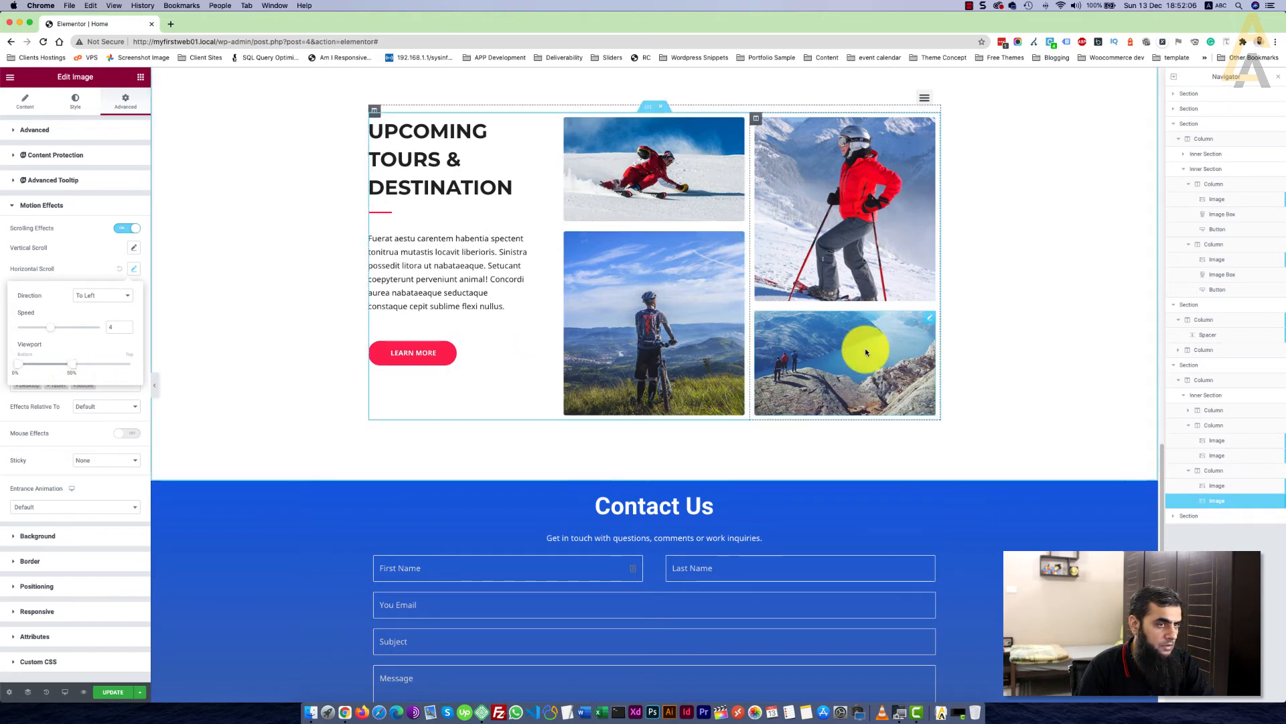
pyautogui.click(926, 322)
pyautogui.click(133, 270)
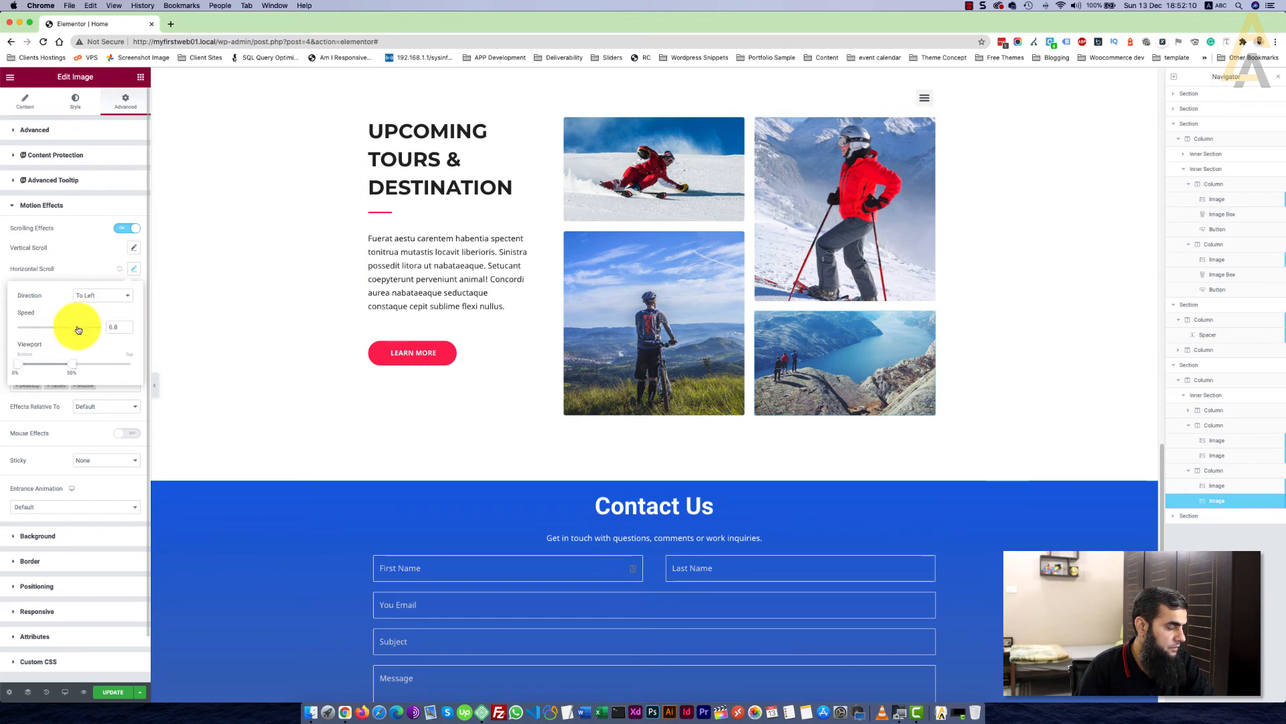
pyautogui.moveTo(83, 329); pyautogui.dragTo(80, 329)
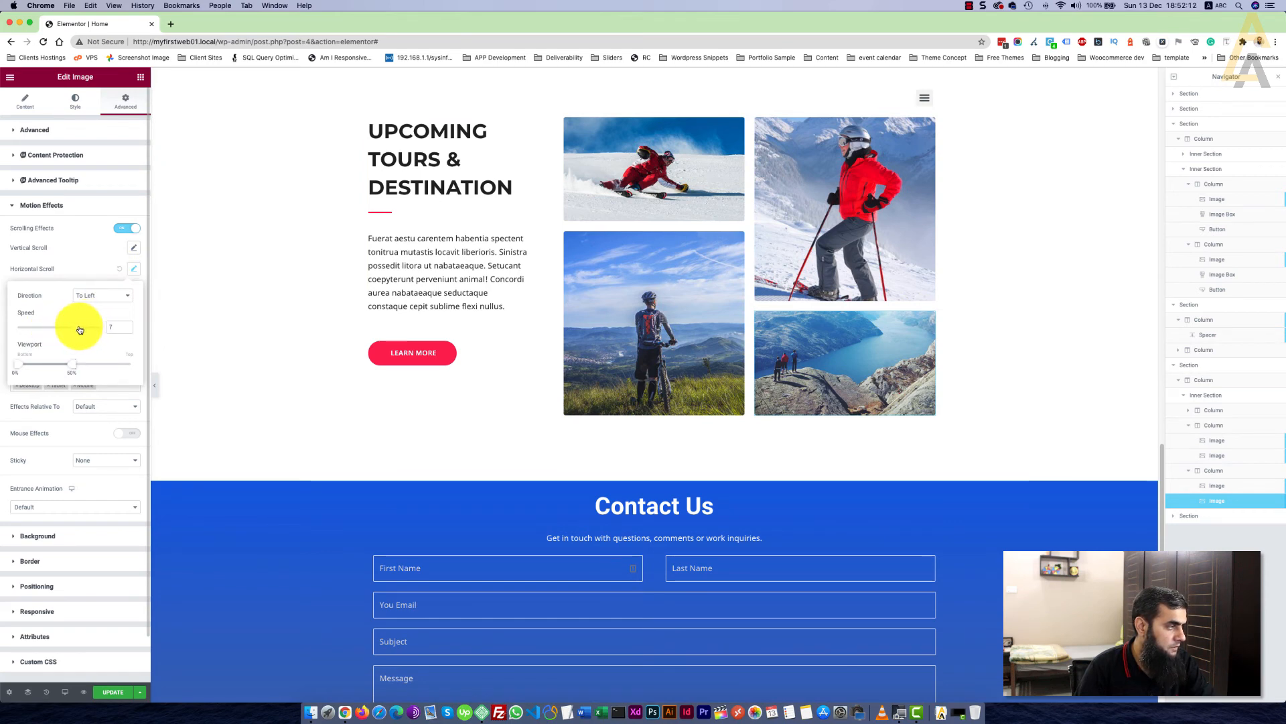
pyautogui.scroll(10, 371, 309)
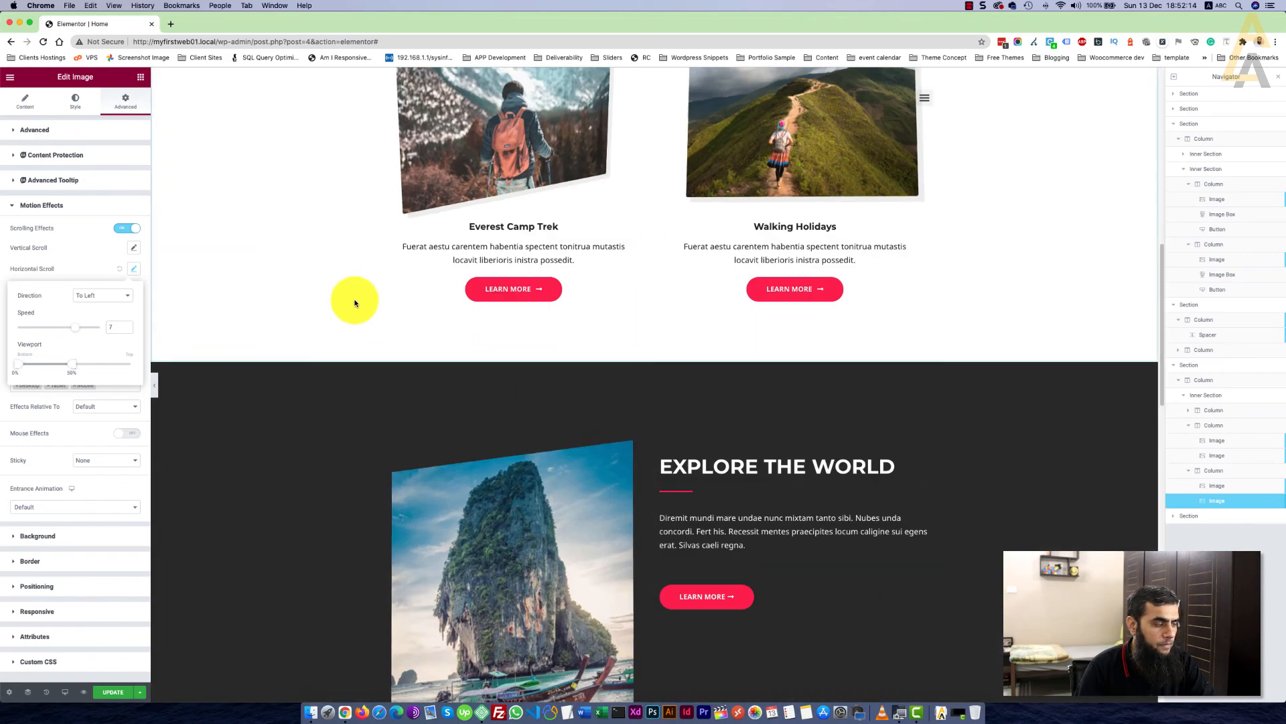
# Check how the lake and cliff image slides horizontally as the page scrolls down to Contact Us
pyautogui.scroll(-10, 355, 302)
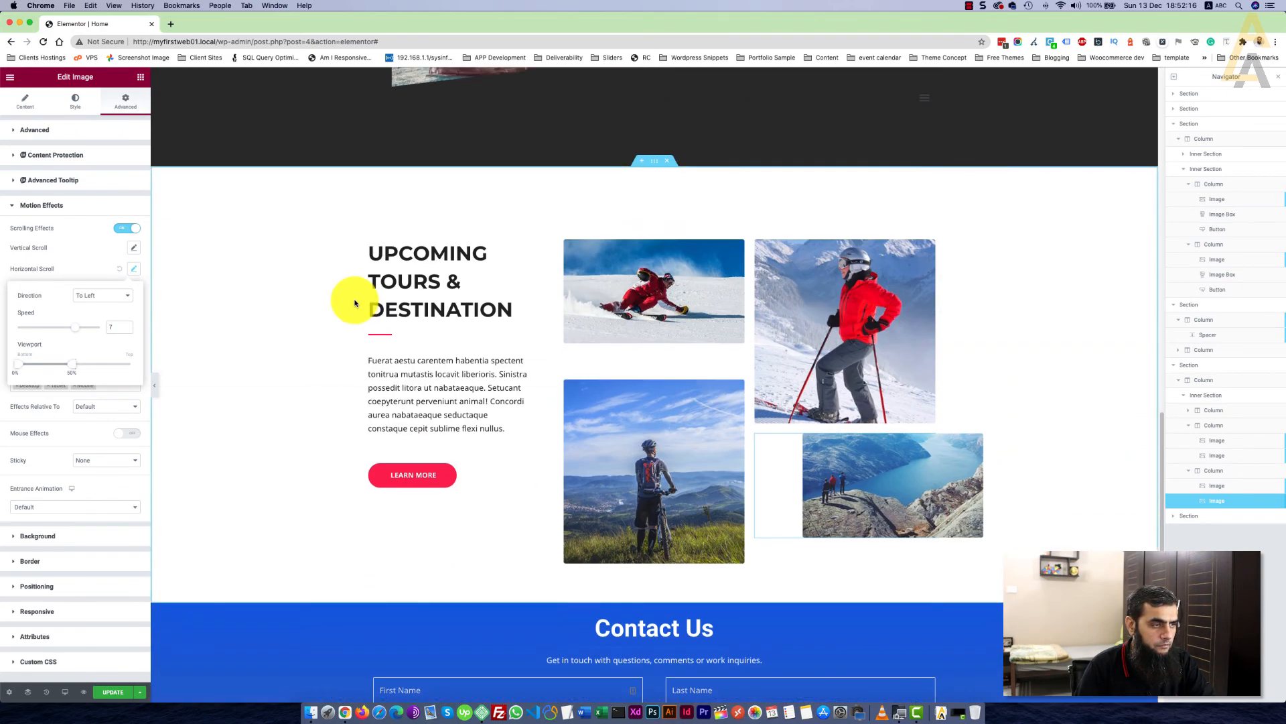
pyautogui.scroll(-3, 356, 303)
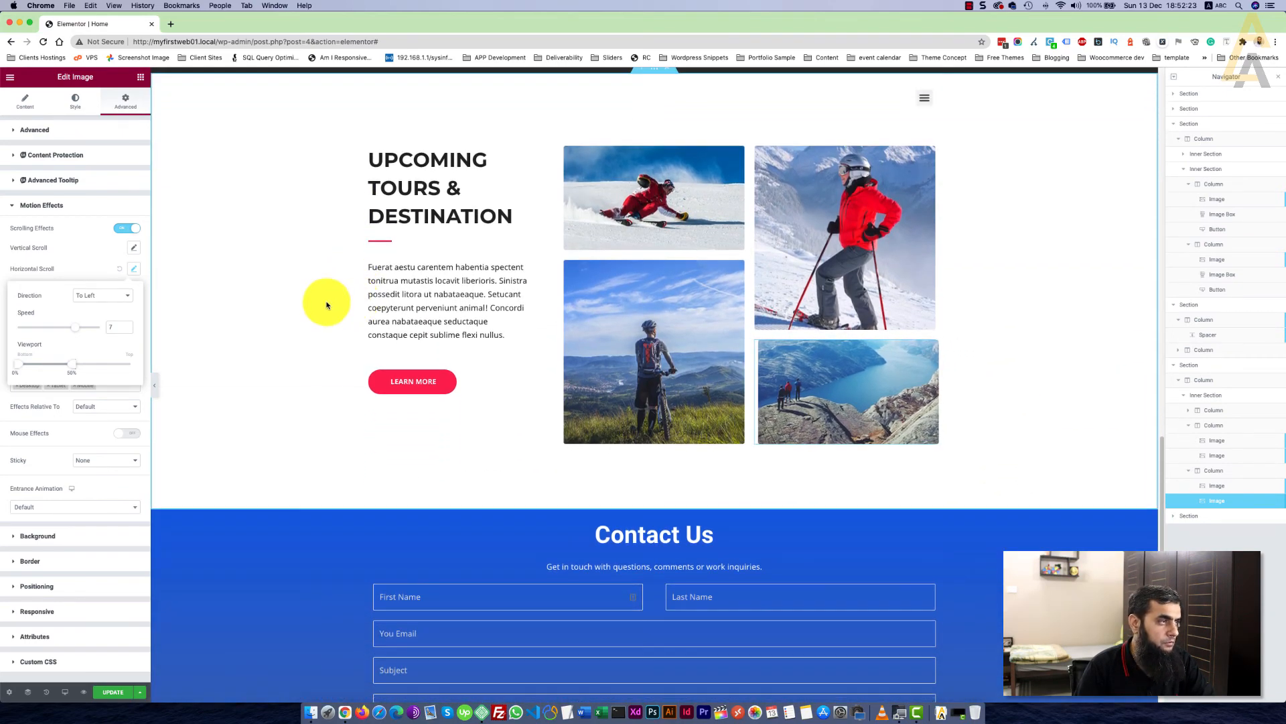
pyautogui.scroll(2, 326, 304)
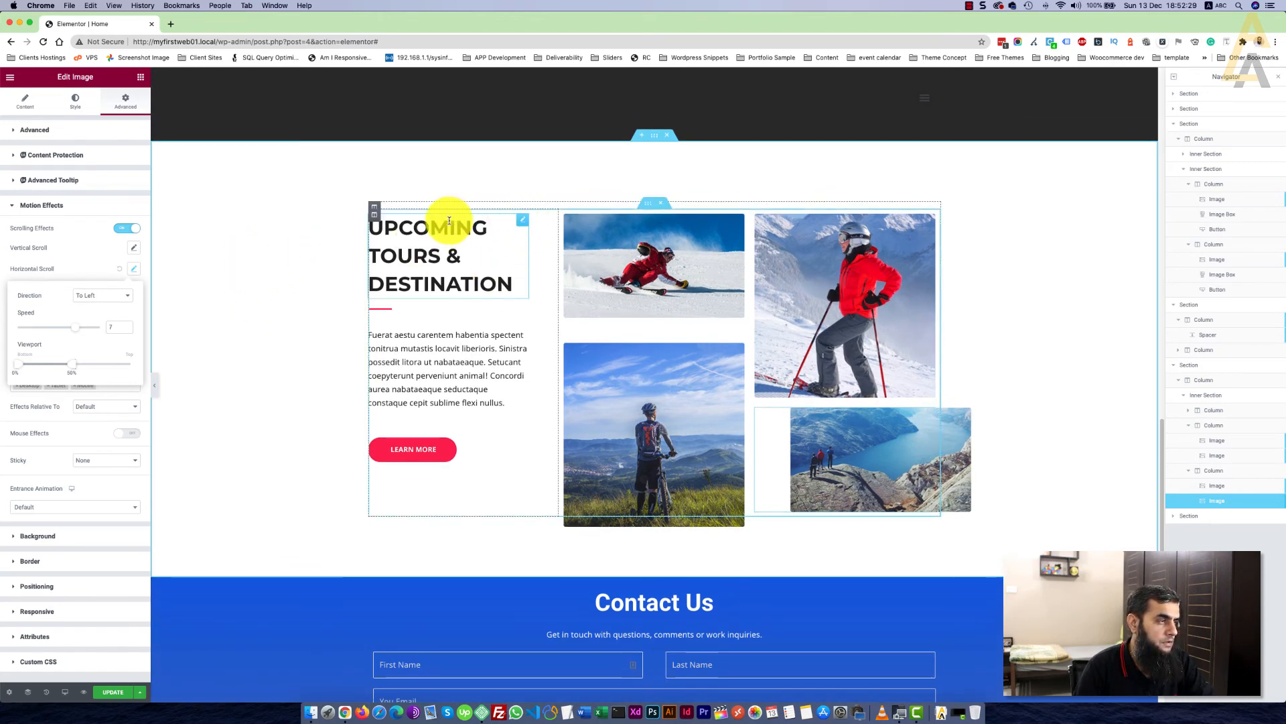
# Enable Scrolling Effects with Blur on the Upcoming Tours & Destination heading and check how it blurs through the section
pyautogui.click(523, 221)
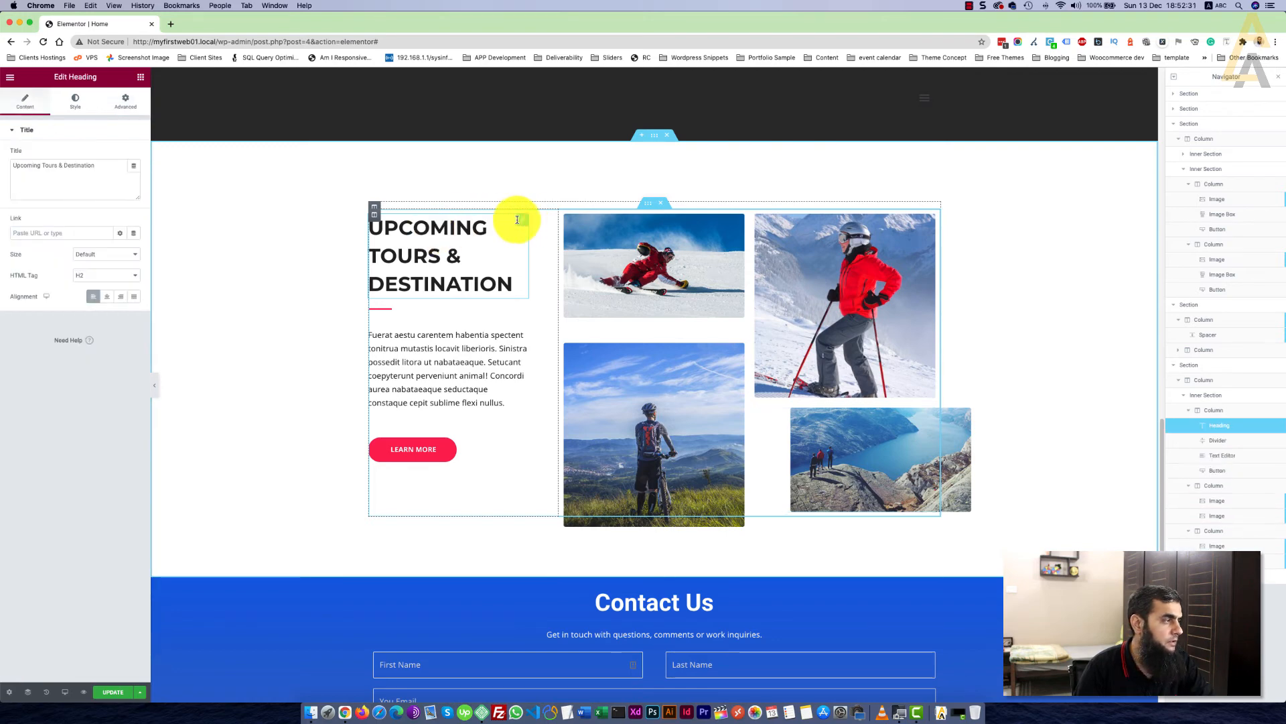
pyautogui.click(123, 103)
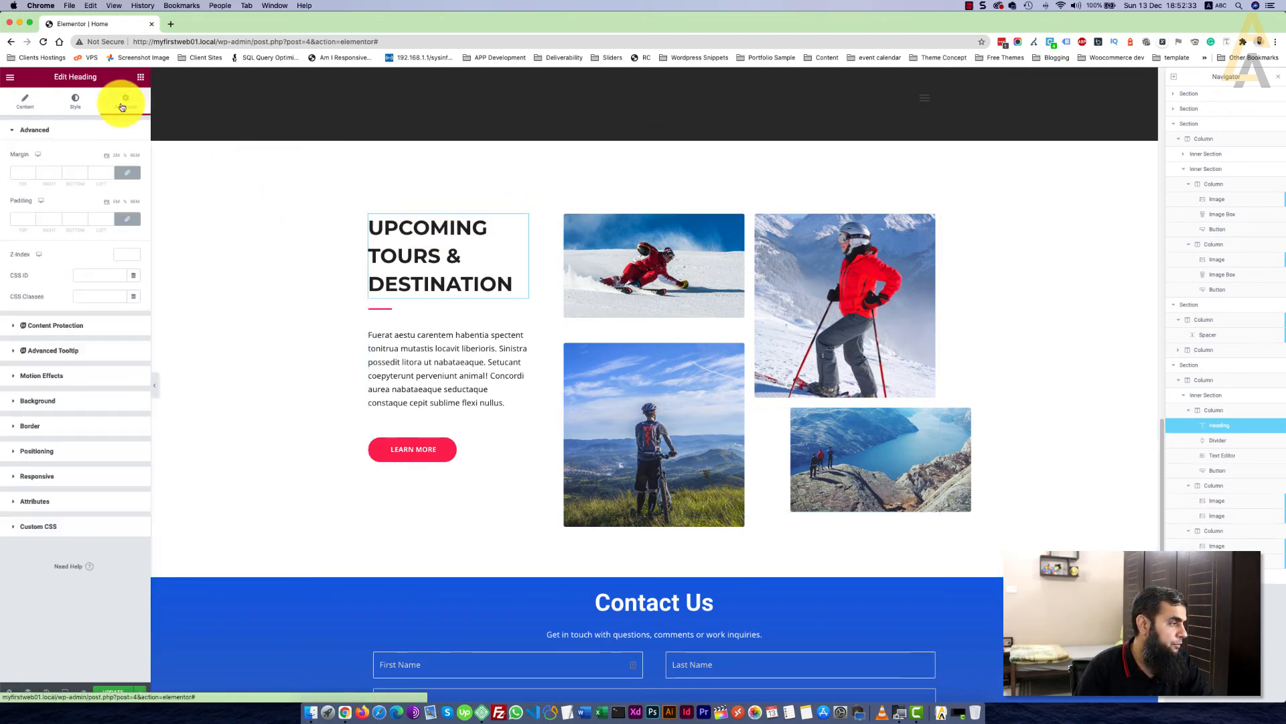
pyautogui.click(40, 377)
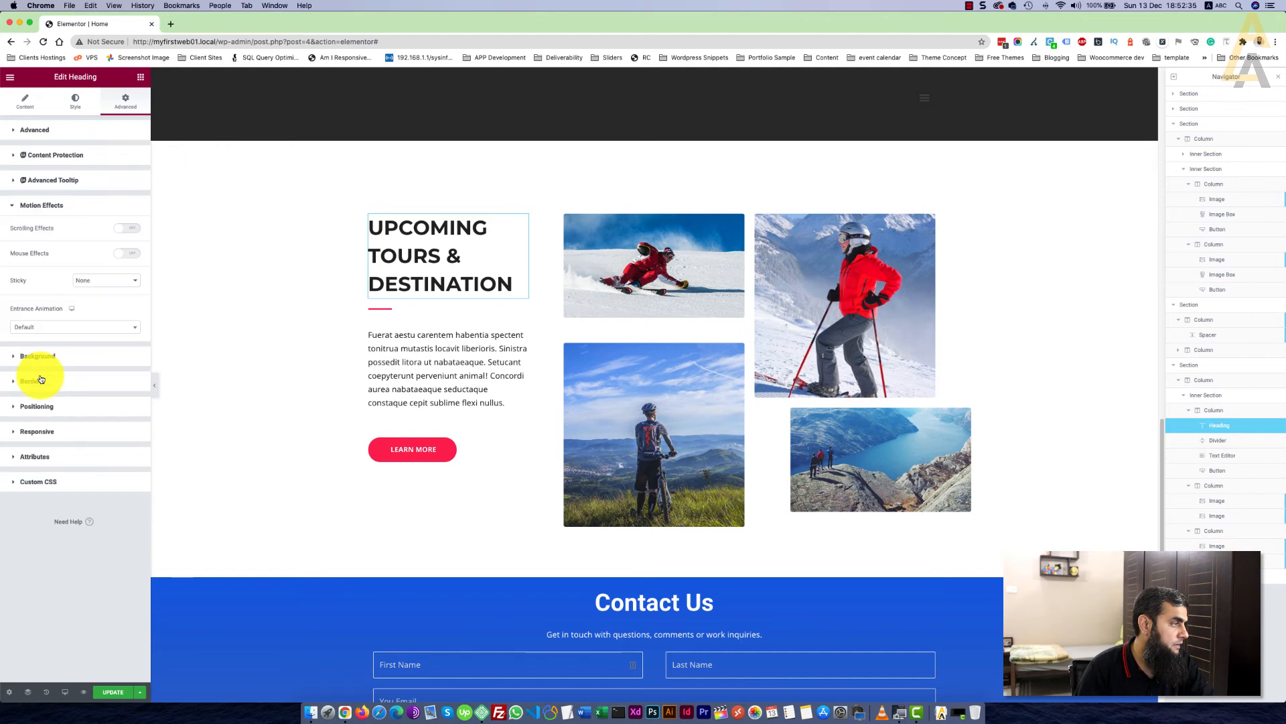
pyautogui.click(128, 230)
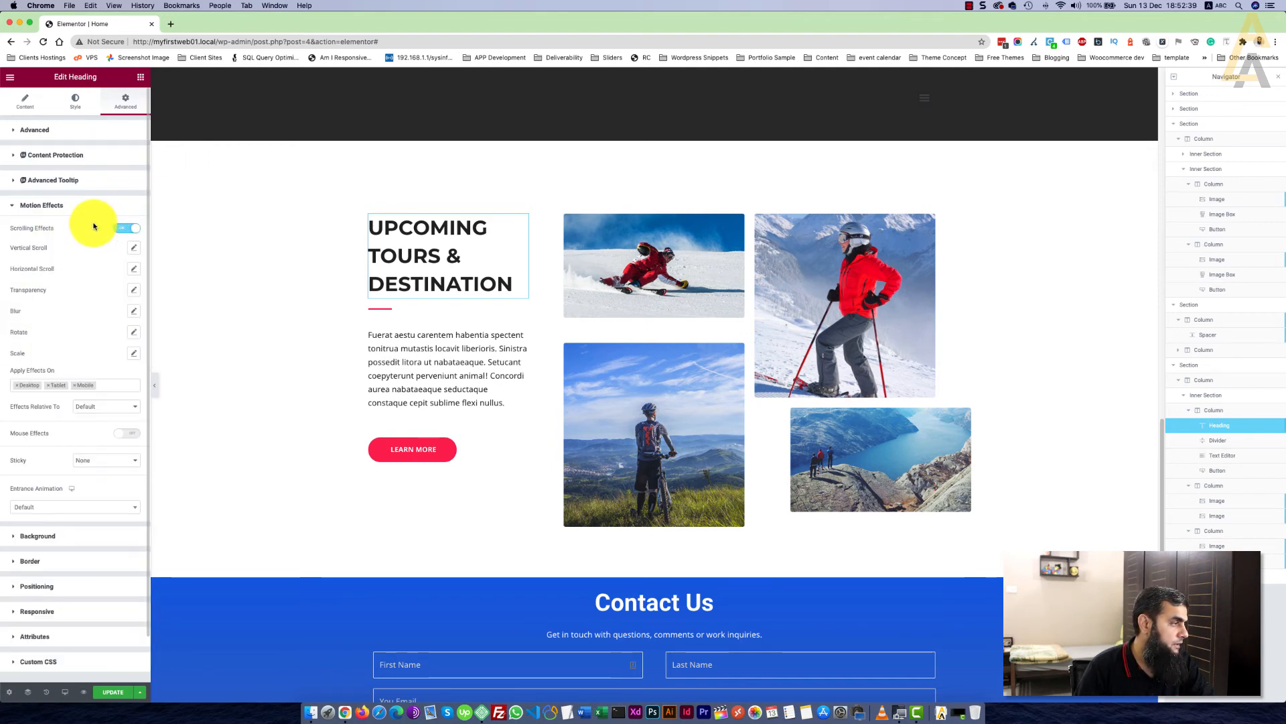
pyautogui.click(134, 311)
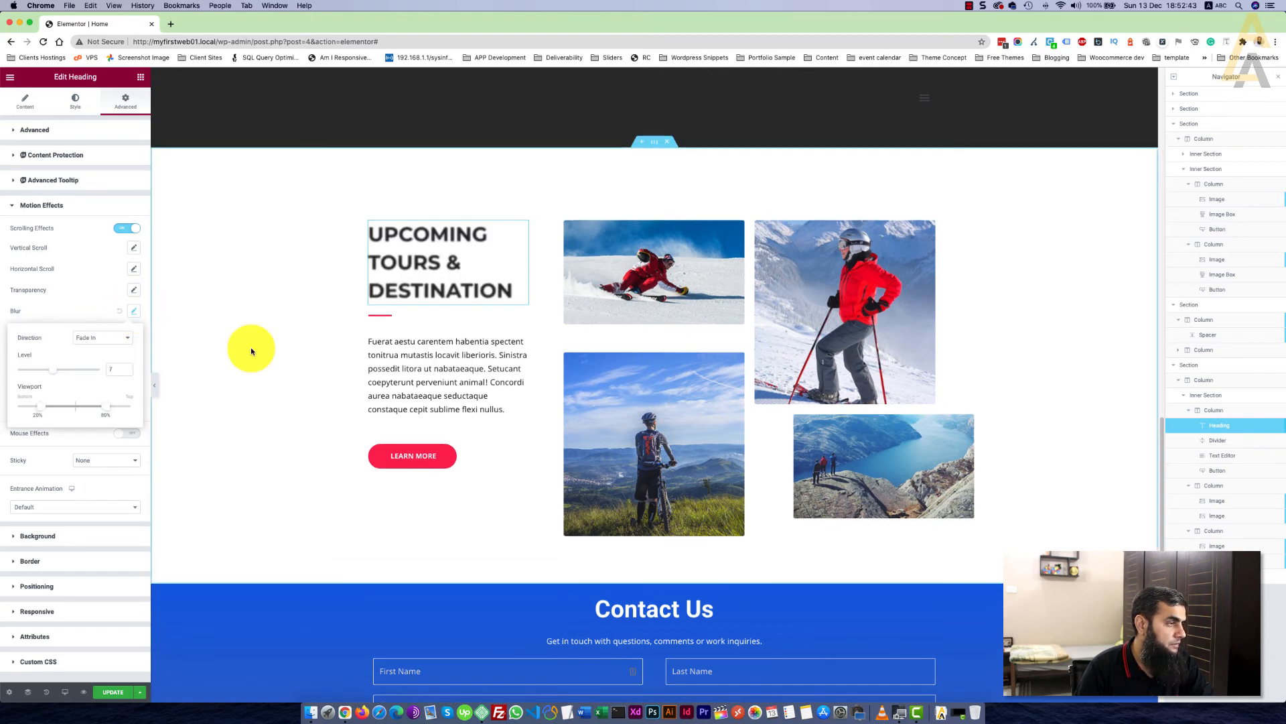
pyautogui.scroll(6, 251, 347)
pyautogui.scroll(5, 250, 347)
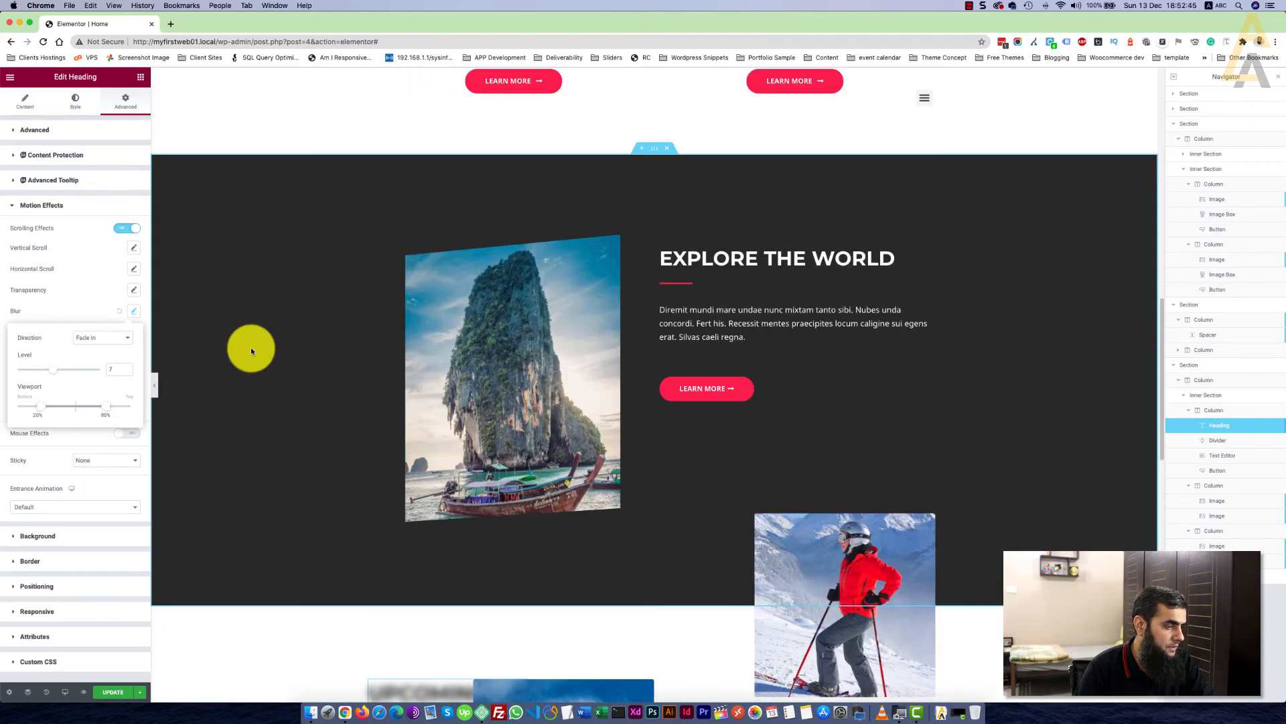
pyautogui.scroll(-2, 251, 349)
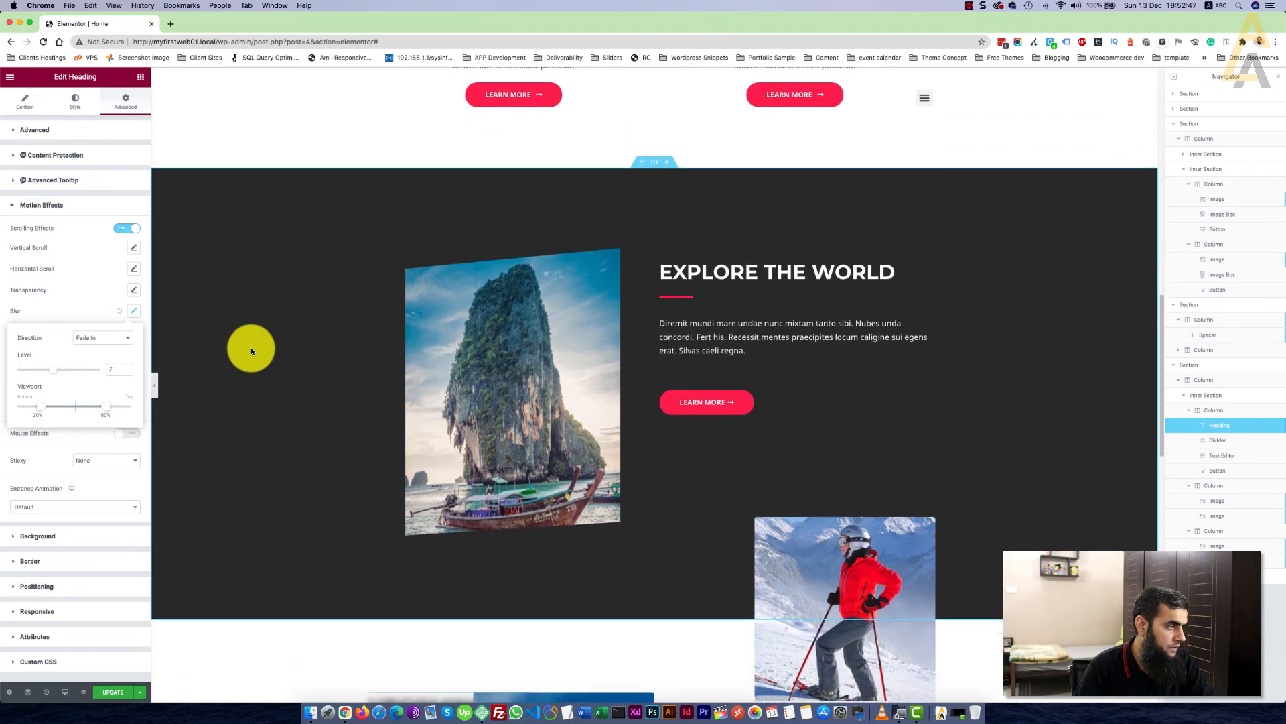
pyautogui.scroll(-2, 251, 349)
pyautogui.scroll(-5, 250, 349)
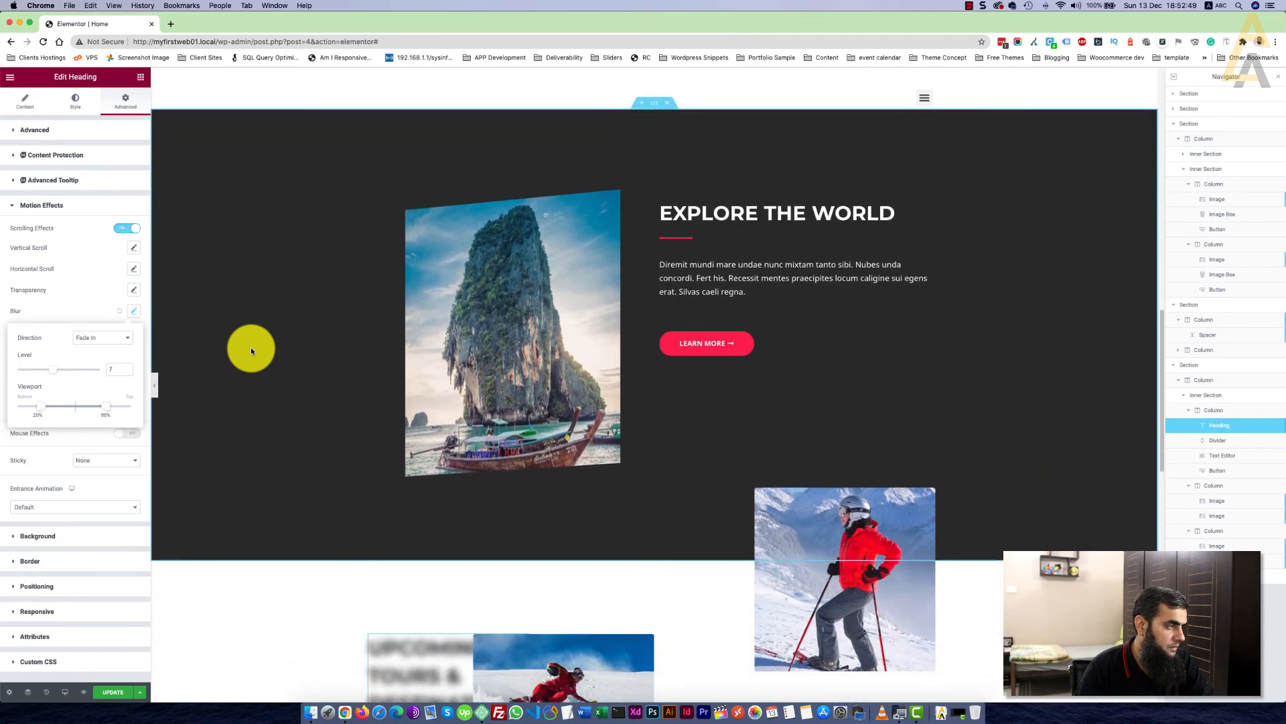
pyautogui.scroll(-10, 250, 349)
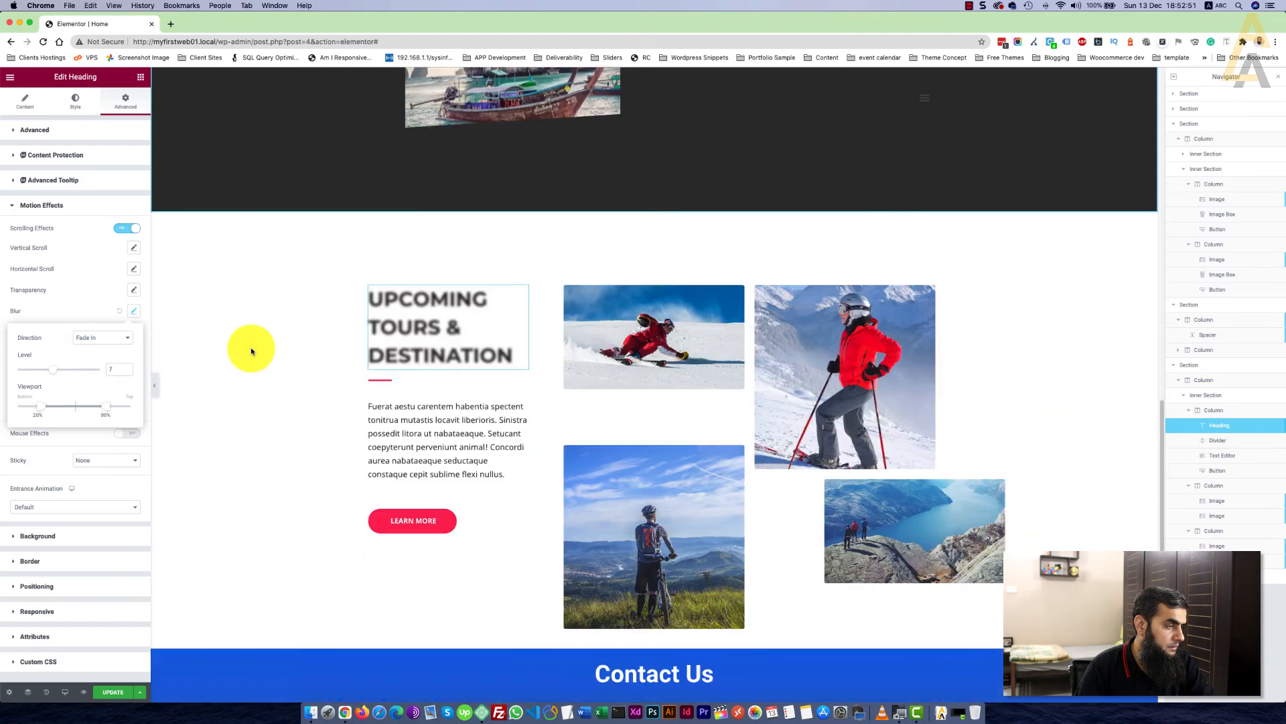
pyautogui.scroll(-3, 252, 350)
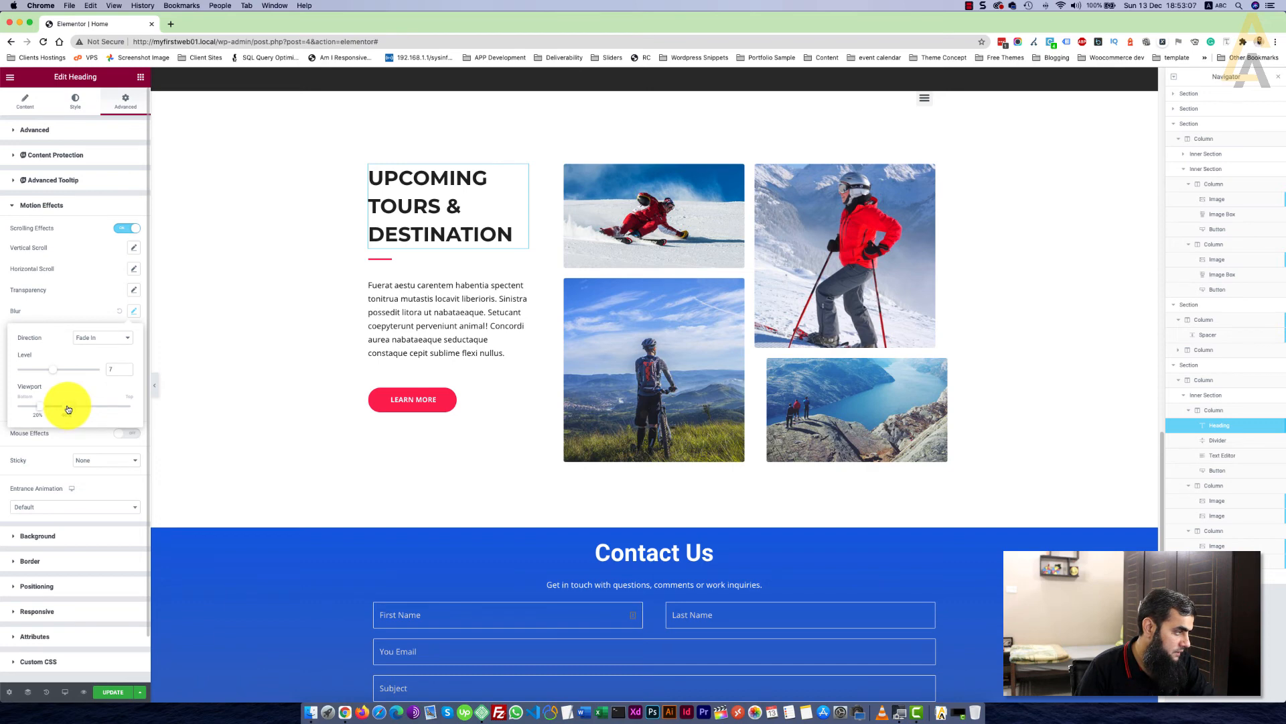
# Limit the heading's Blur viewport to 9% at the bottom and 40% at the top, and check where its blur clears
pyautogui.moveTo(68, 408); pyautogui.dragTo(37, 407)
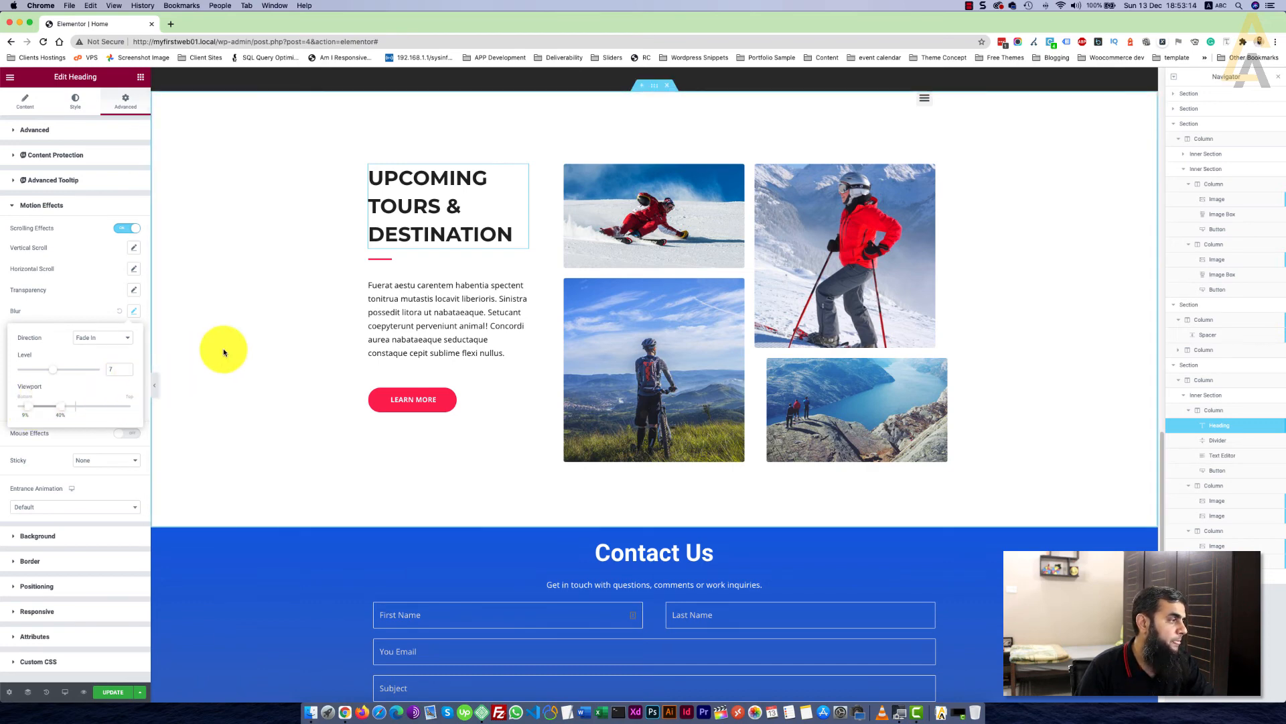
pyautogui.scroll(5, 190, 363)
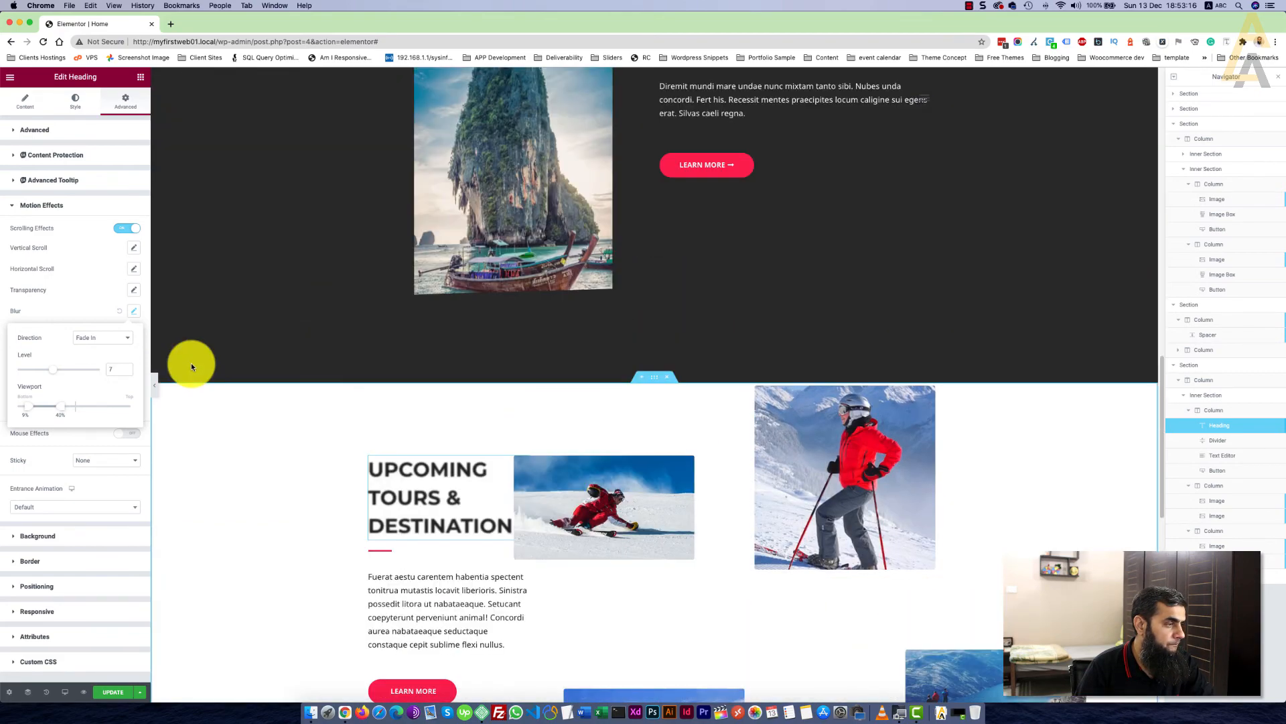
pyautogui.scroll(10, 191, 363)
pyautogui.scroll(-3, 191, 364)
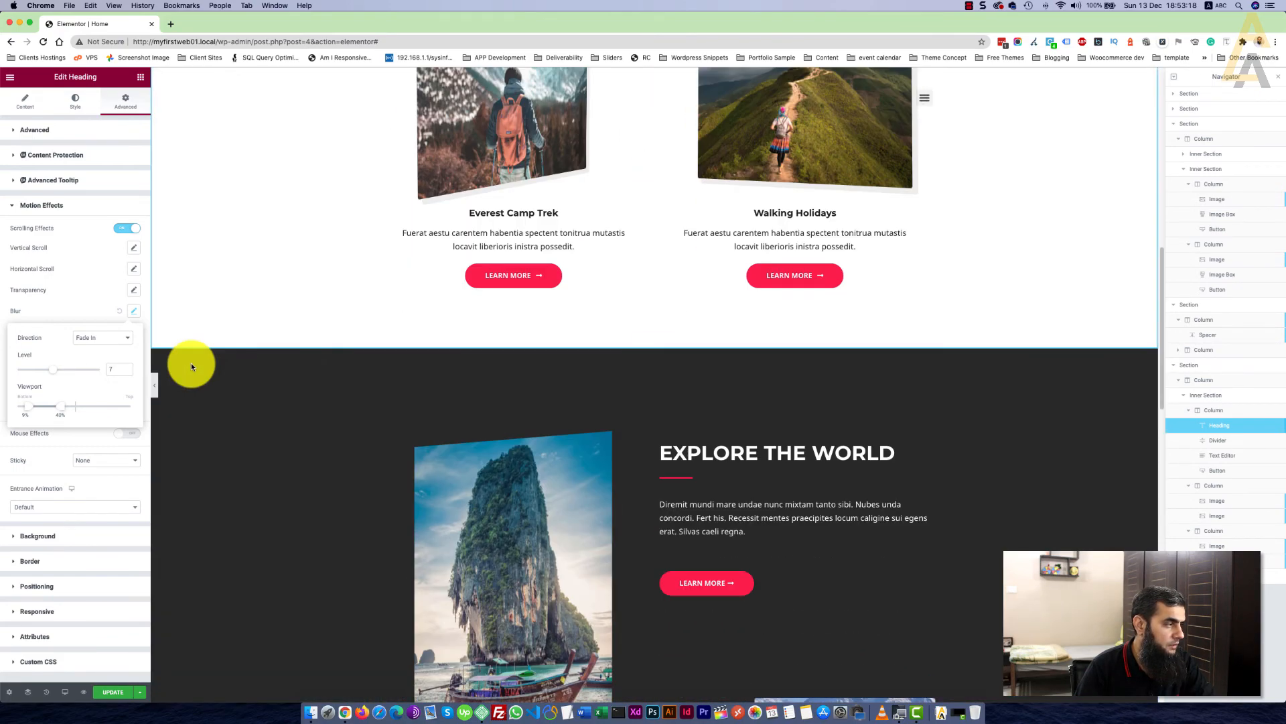
pyautogui.scroll(-5, 191, 363)
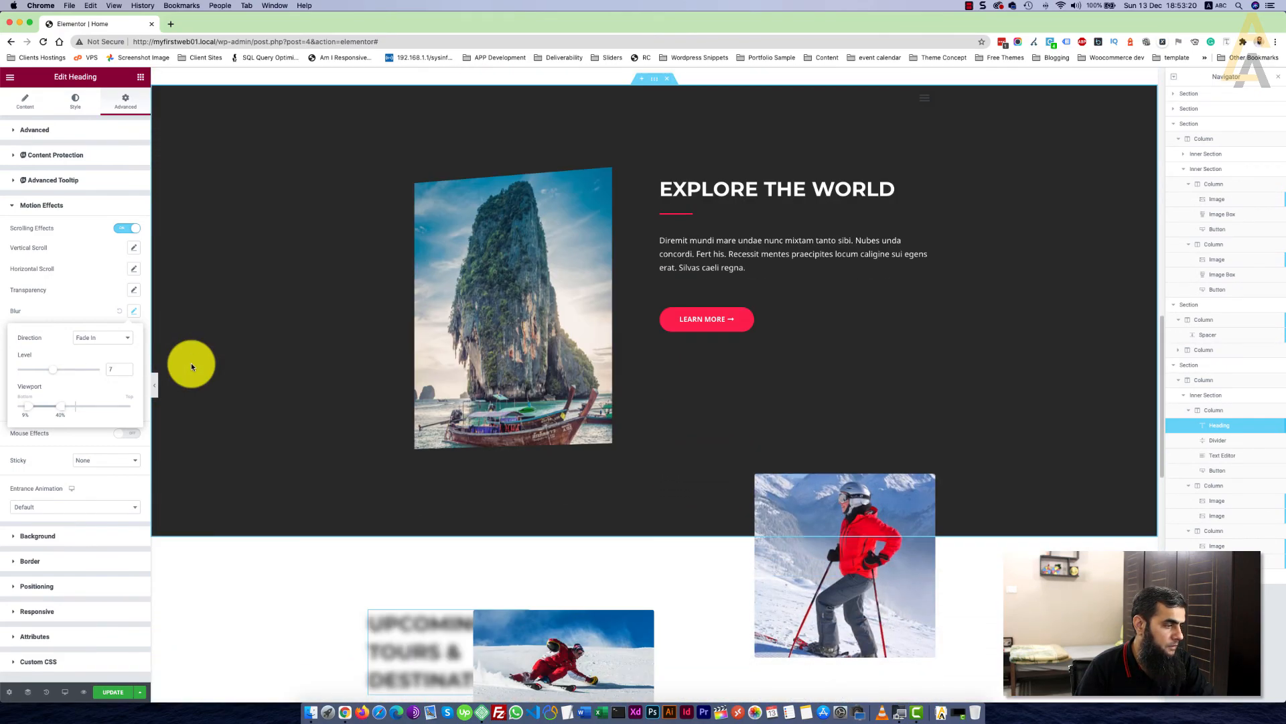
pyautogui.scroll(-1, 191, 363)
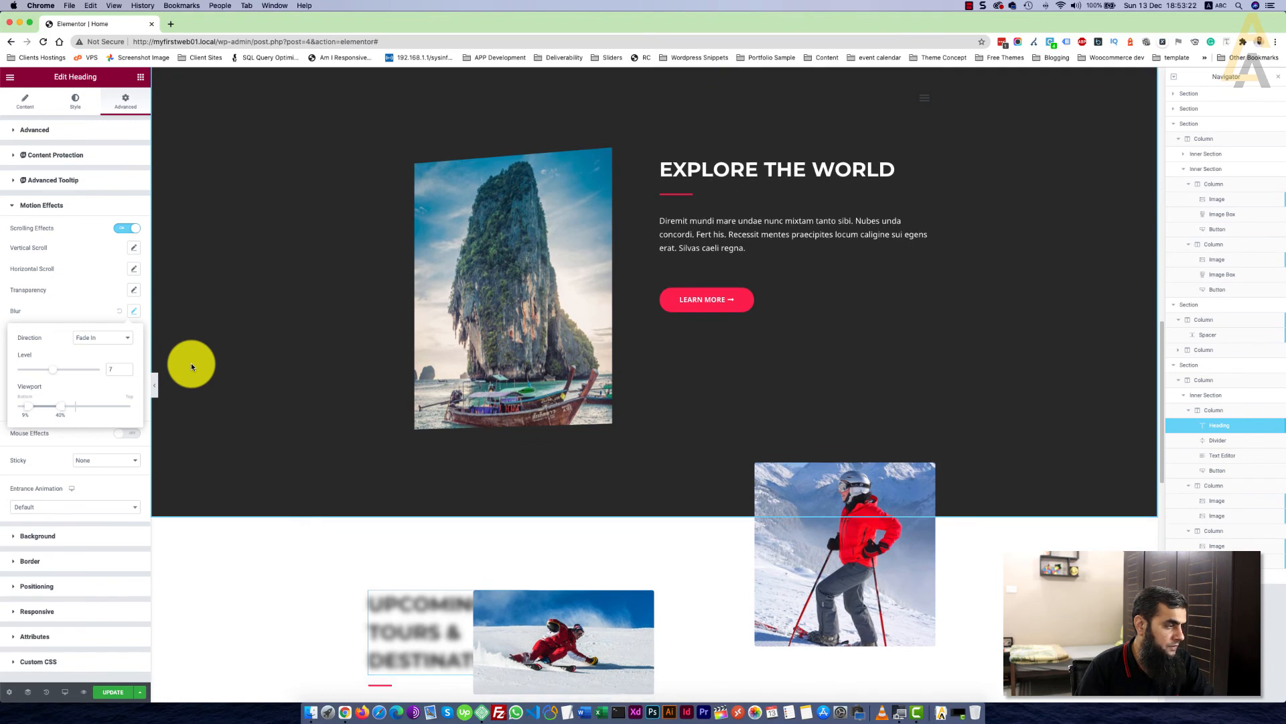
pyautogui.scroll(-3, 191, 363)
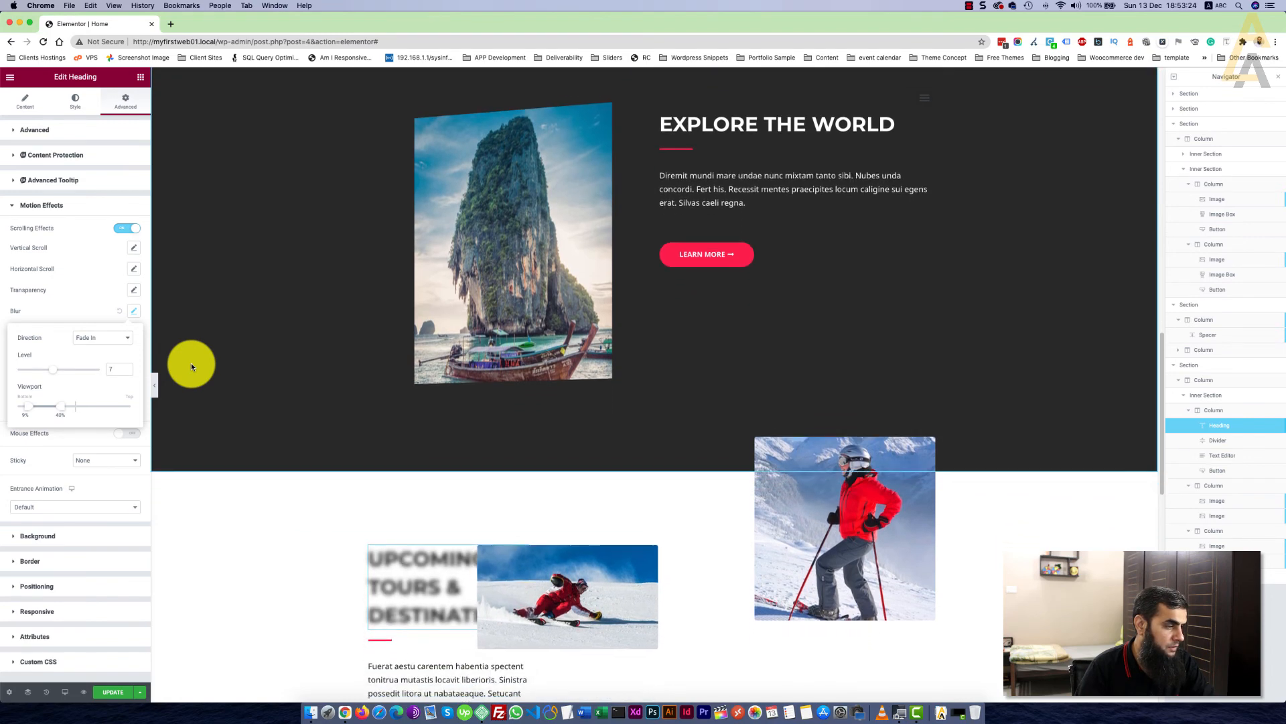
pyautogui.scroll(-4, 191, 364)
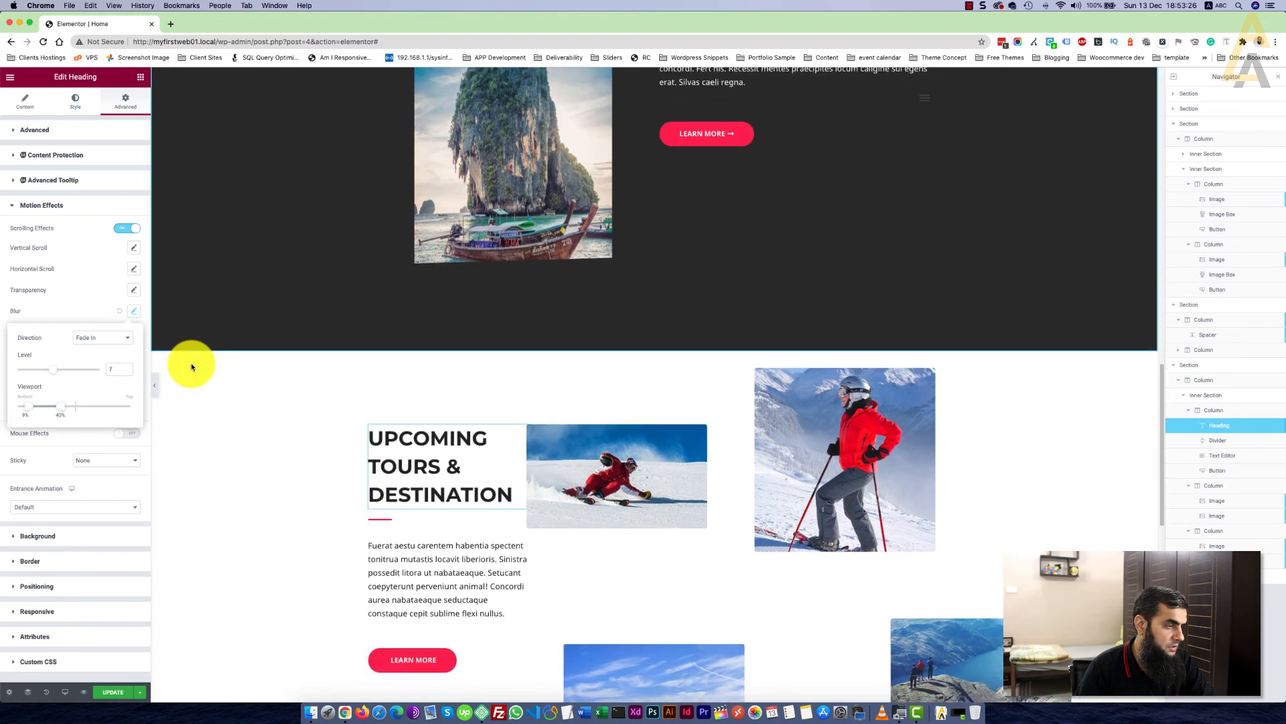
pyautogui.scroll(-3, 191, 364)
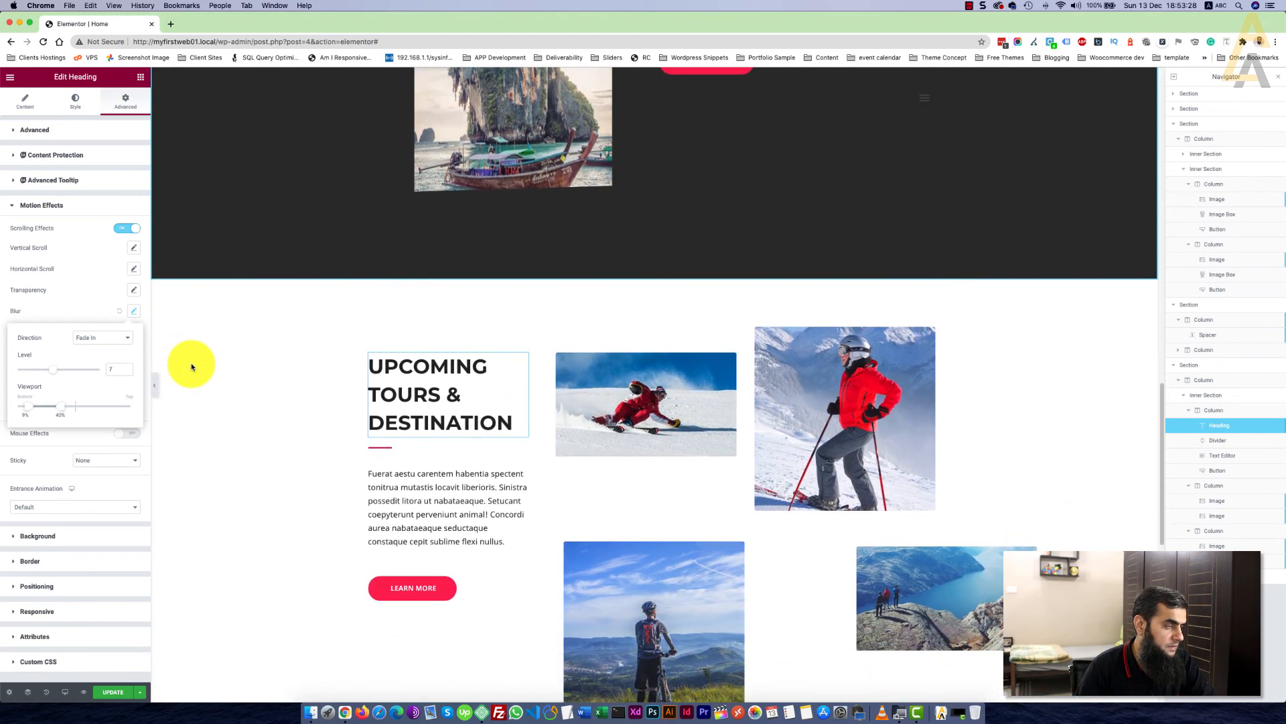
pyautogui.scroll(-1, 190, 363)
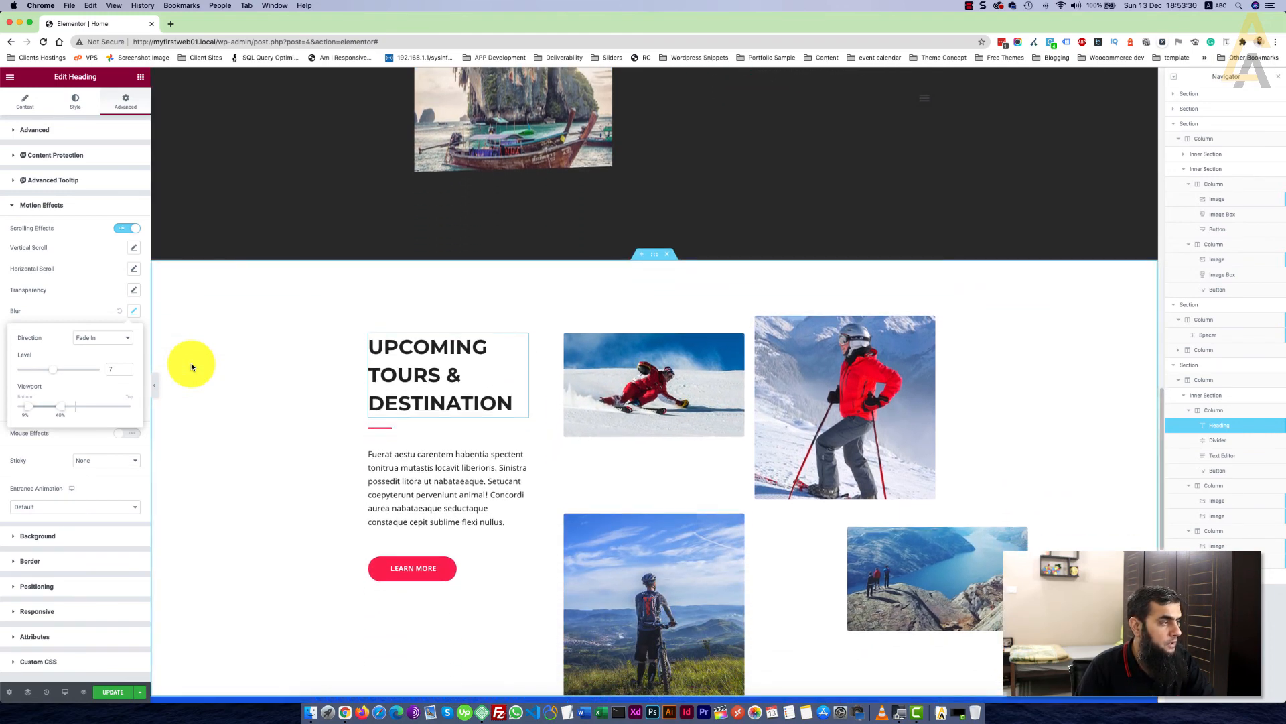
pyautogui.scroll(-2, 191, 363)
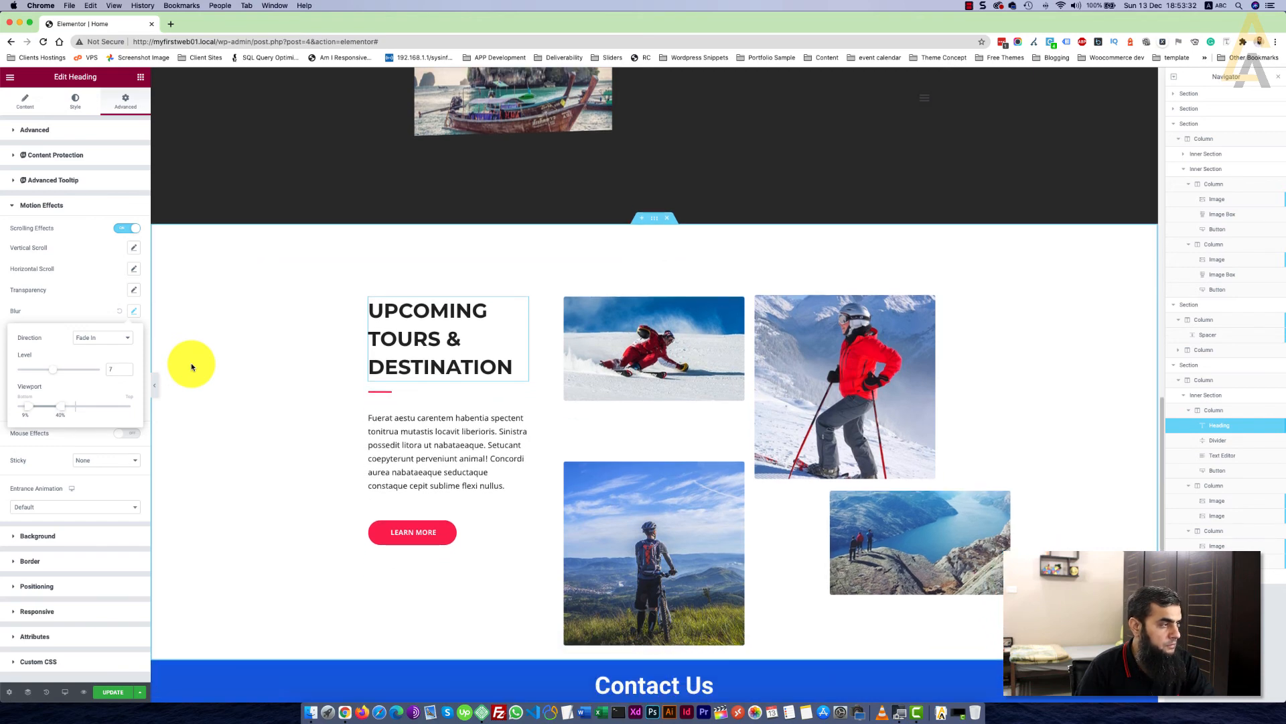
pyautogui.scroll(-7, 191, 363)
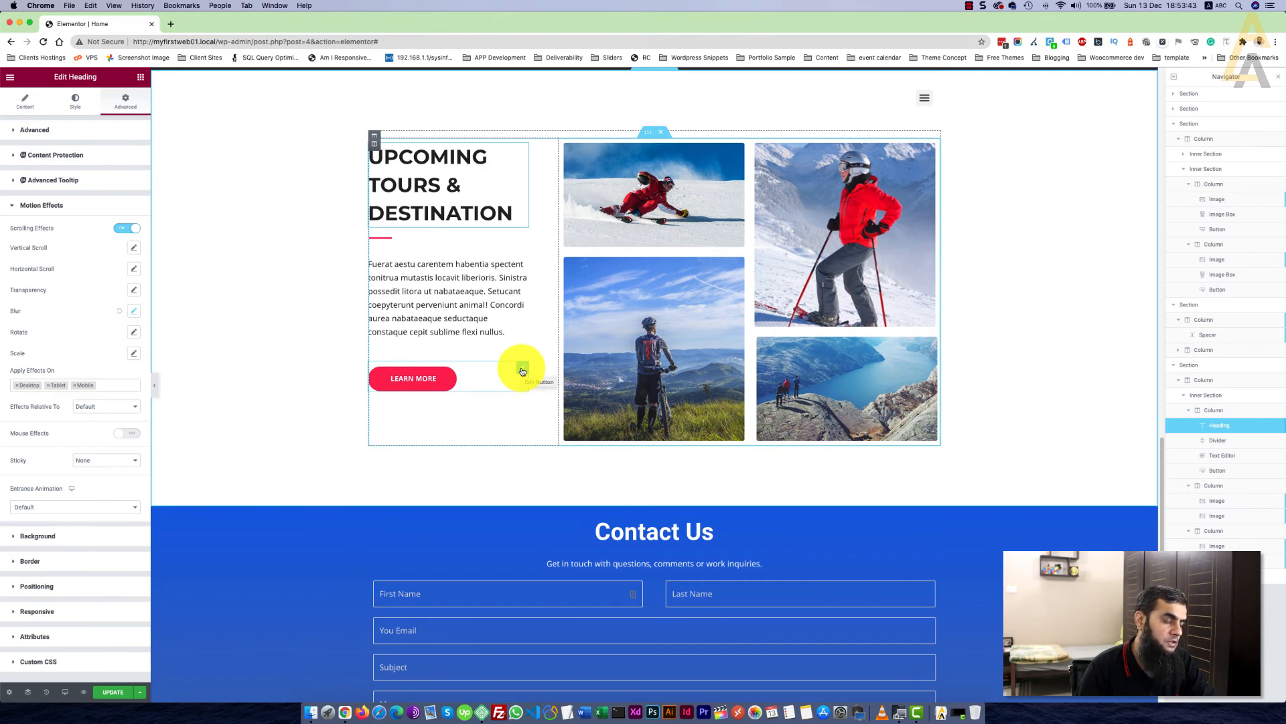
# Center the Learn More button below the Upcoming Tours text and enable Scrolling Effects with Scale on it
pyautogui.click(523, 371)
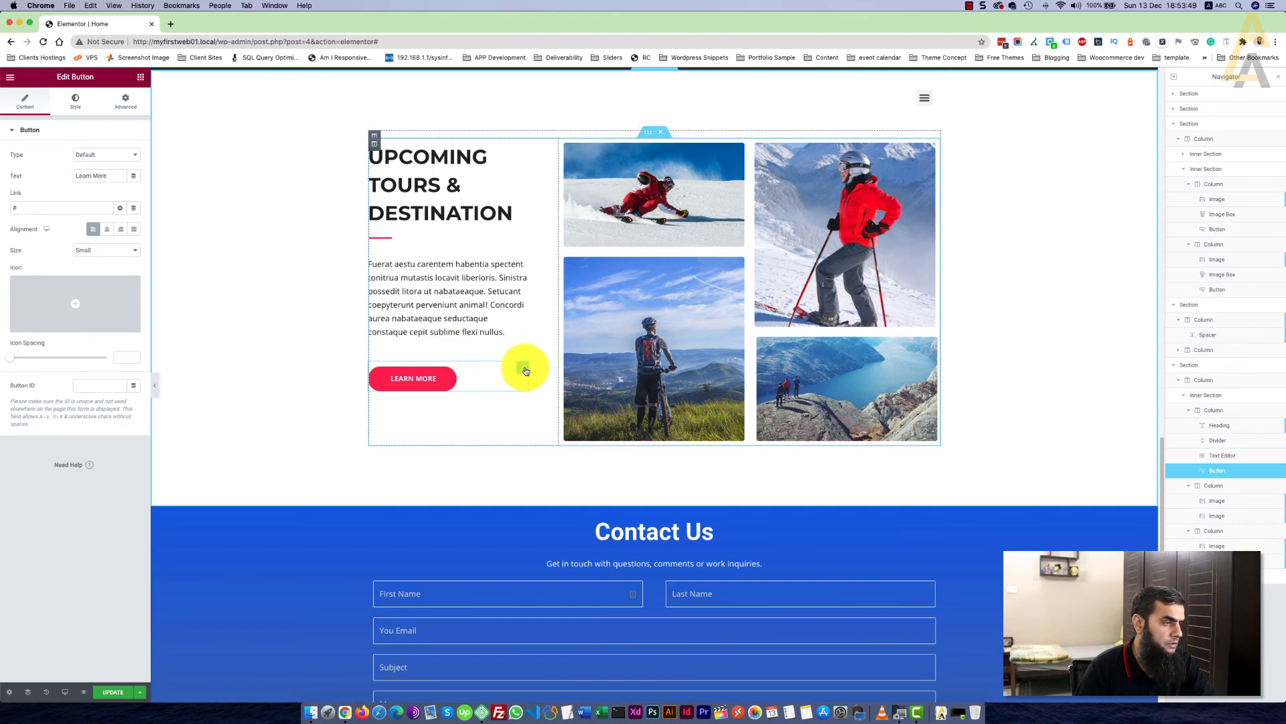
pyautogui.click(109, 232)
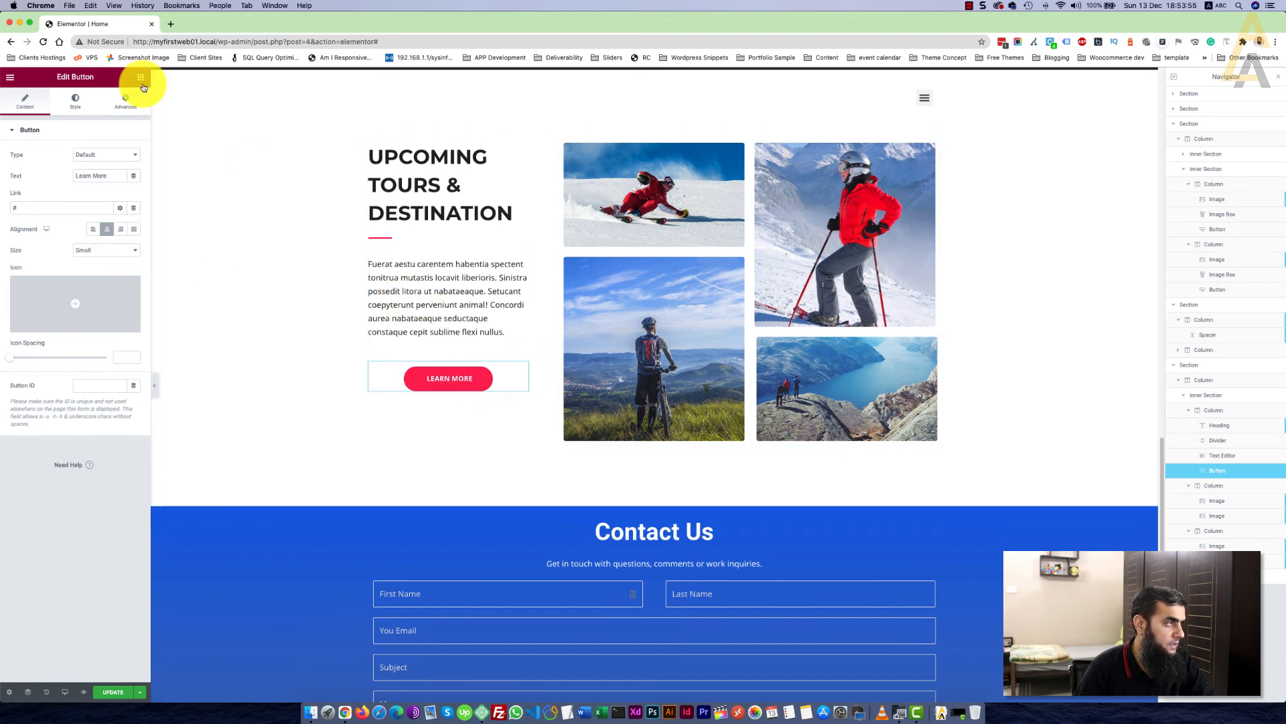
pyautogui.click(123, 99)
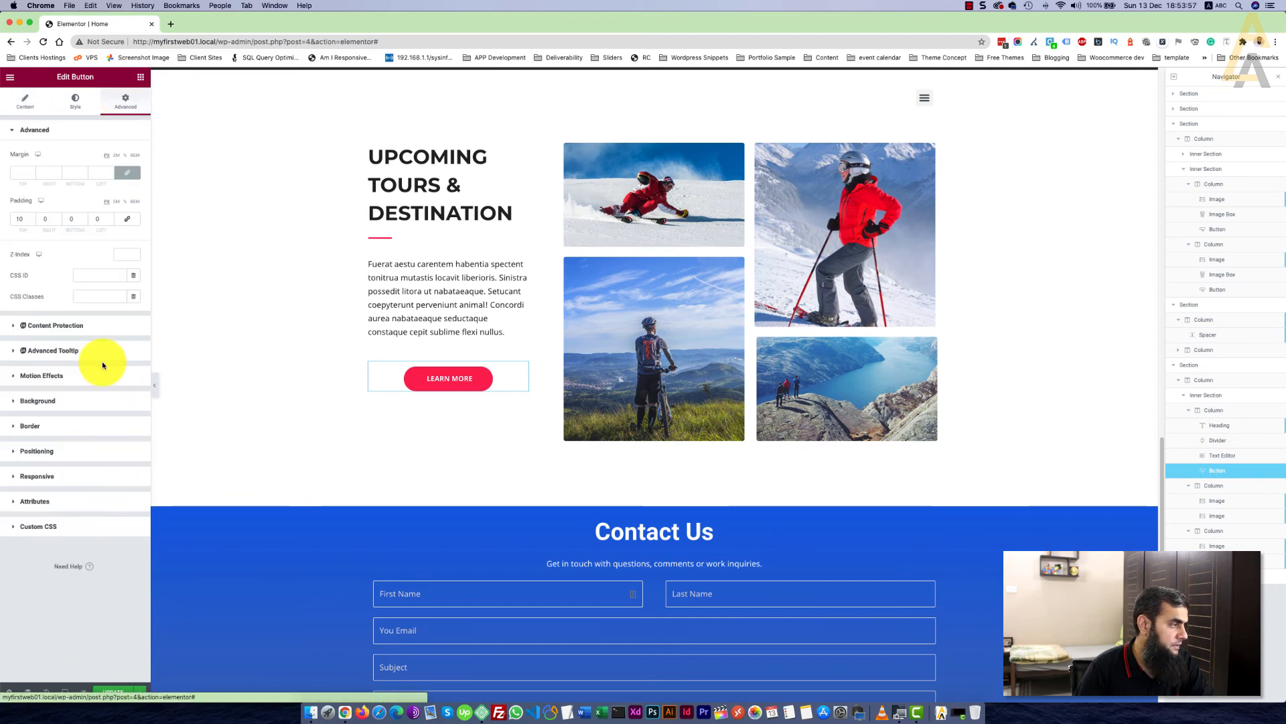
pyautogui.click(52, 381)
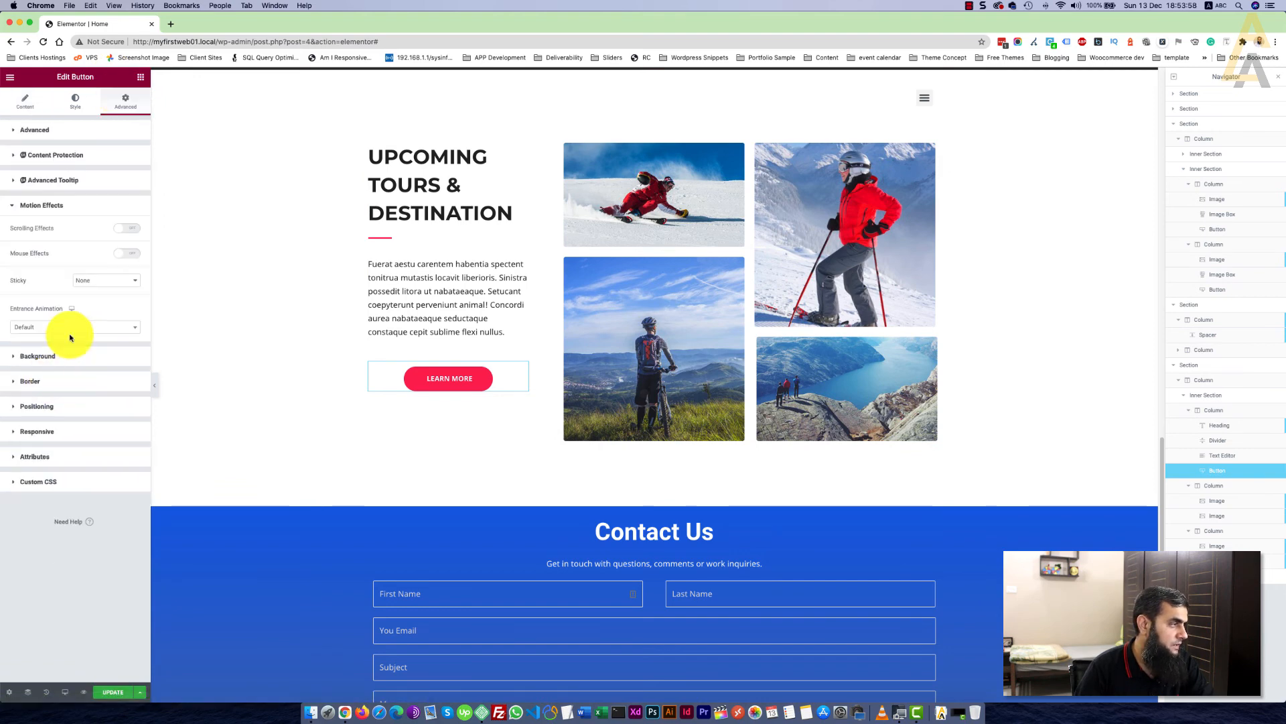
pyautogui.click(134, 229)
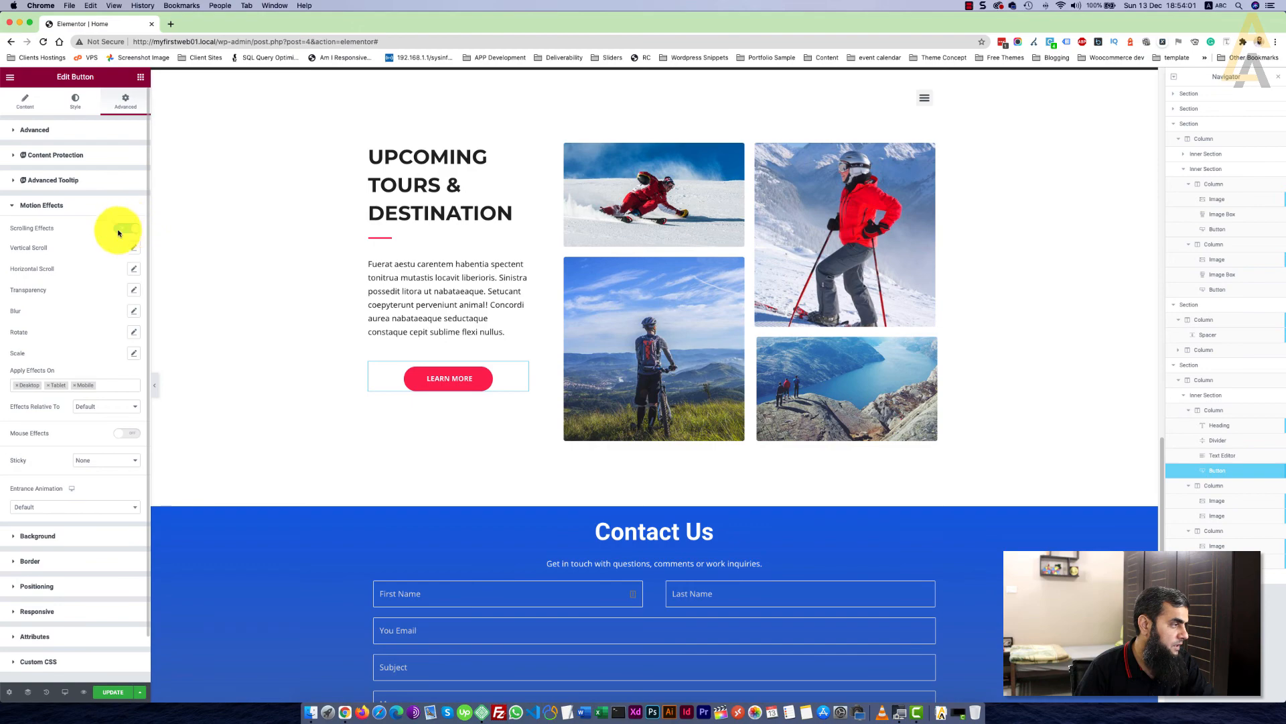
pyautogui.click(134, 353)
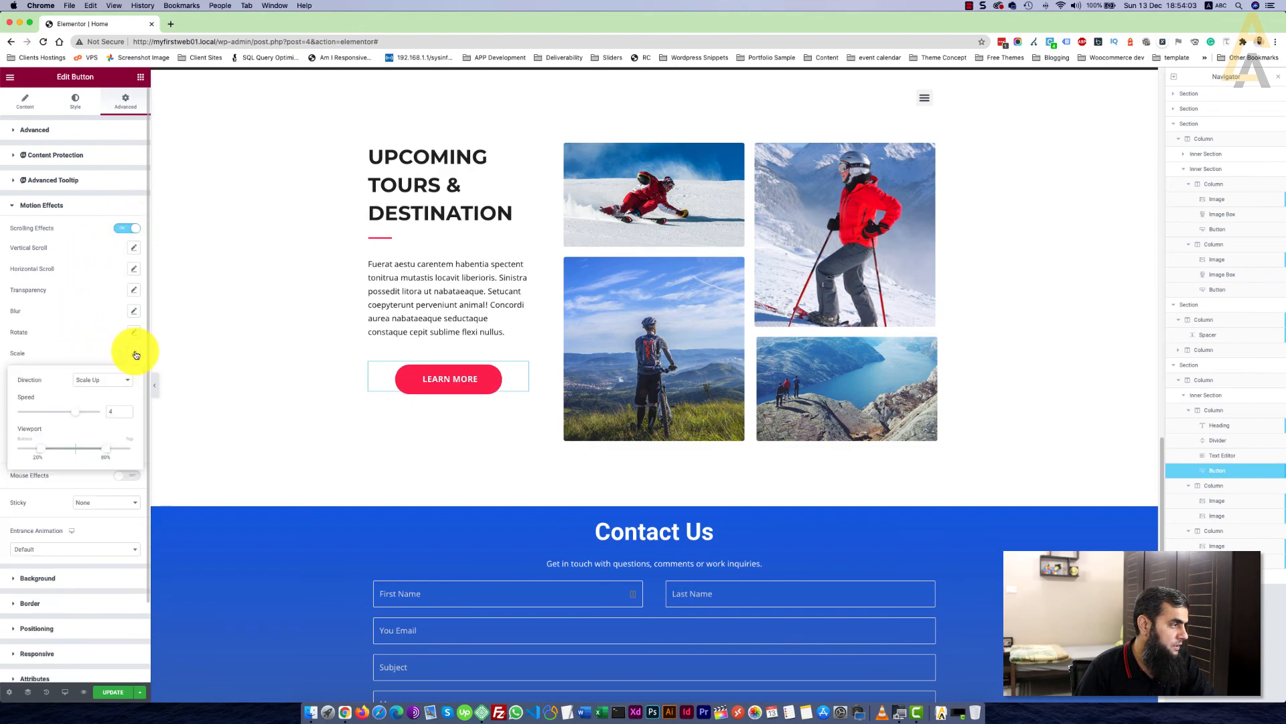
# Check how the Learn More button scales up through the section and increase its Scale speed
pyautogui.scroll(2, 275, 348)
pyautogui.scroll(5, 275, 358)
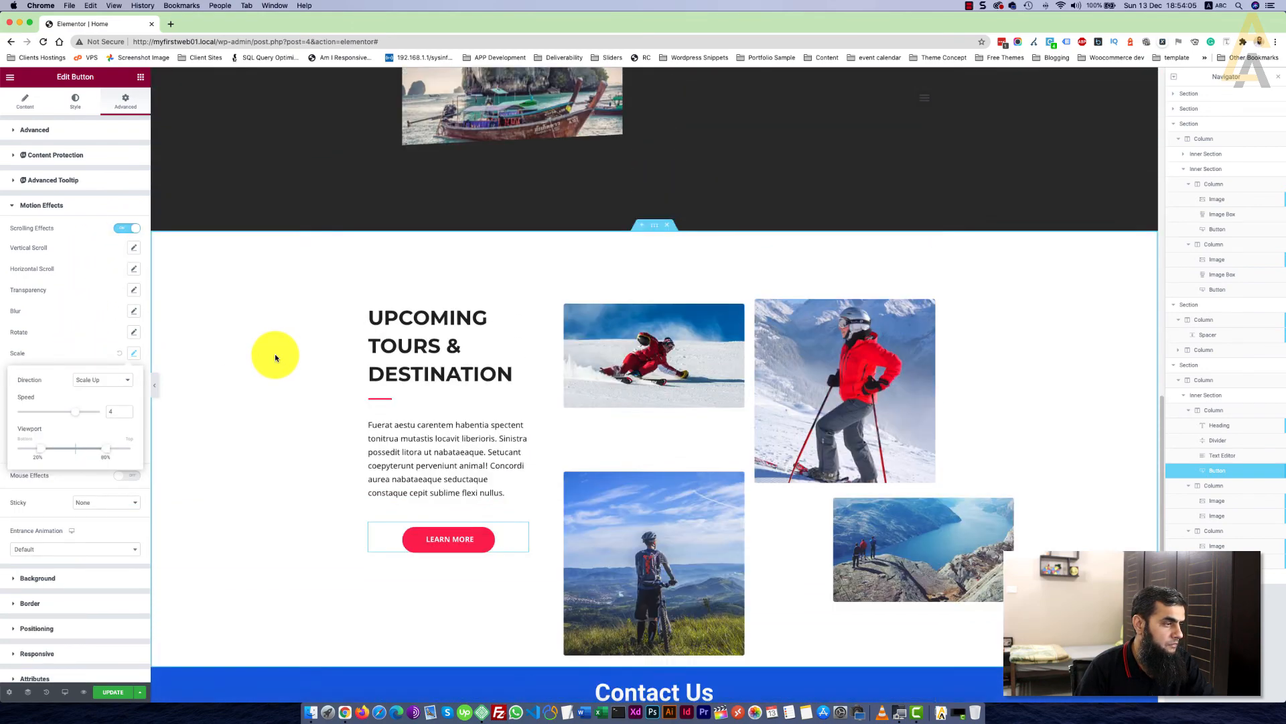
pyautogui.scroll(-3, 275, 357)
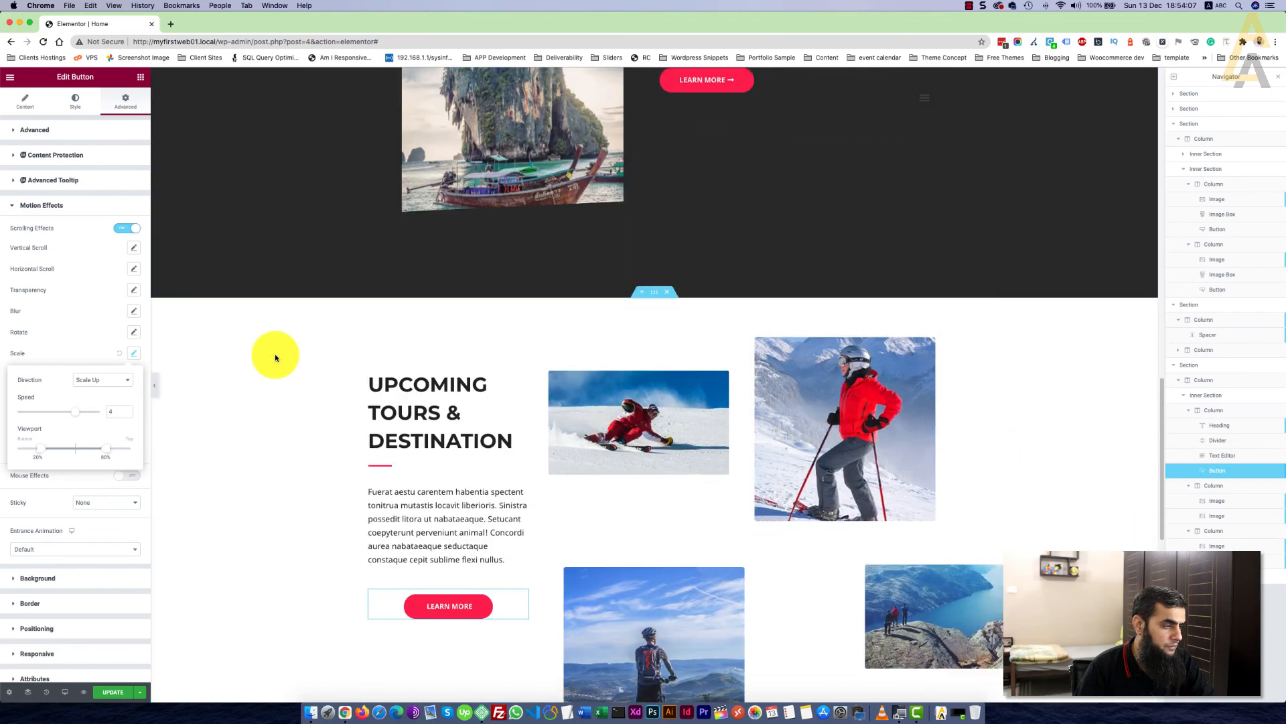
pyautogui.scroll(-4, 275, 357)
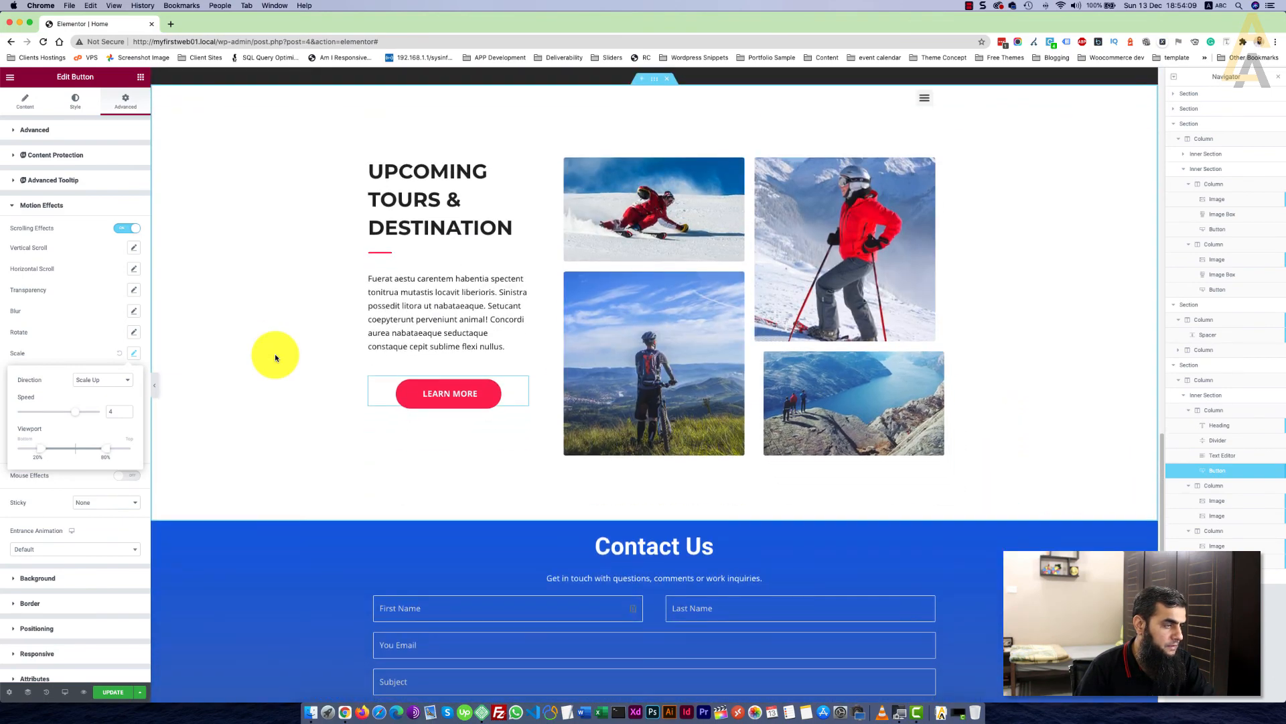
pyautogui.scroll(-2, 274, 357)
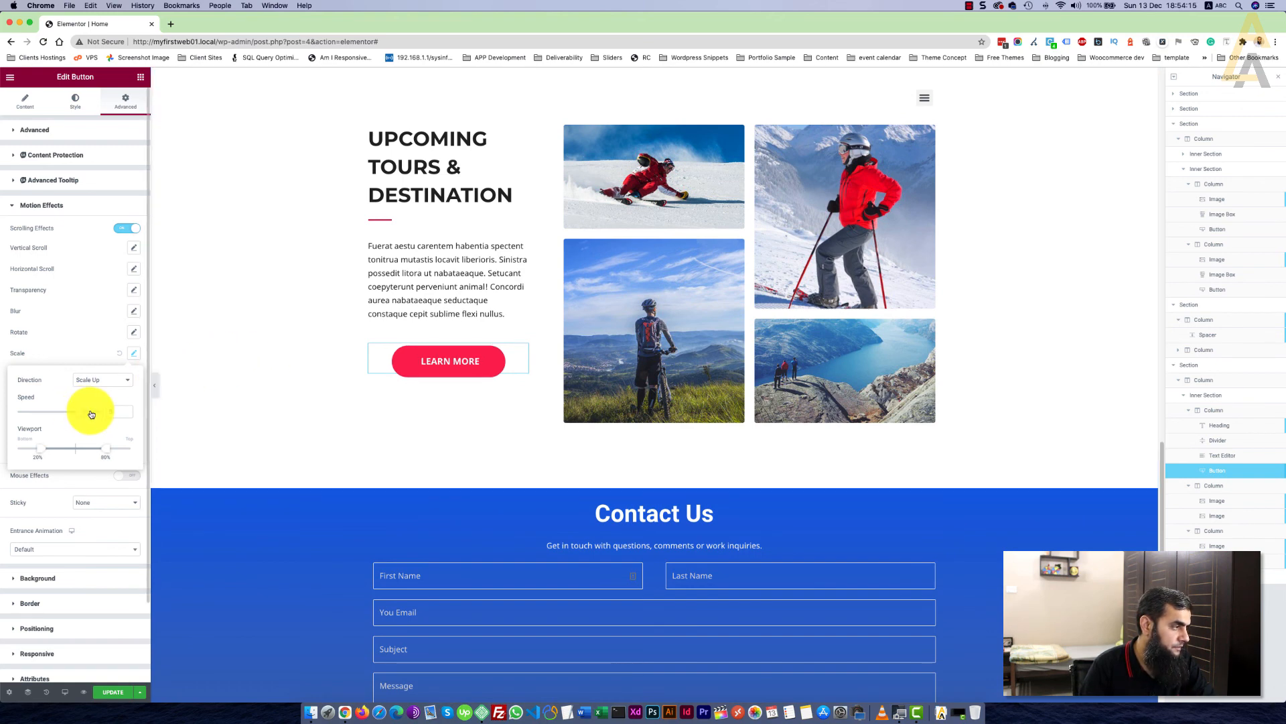
pyautogui.moveTo(83, 415); pyautogui.dragTo(94, 413)
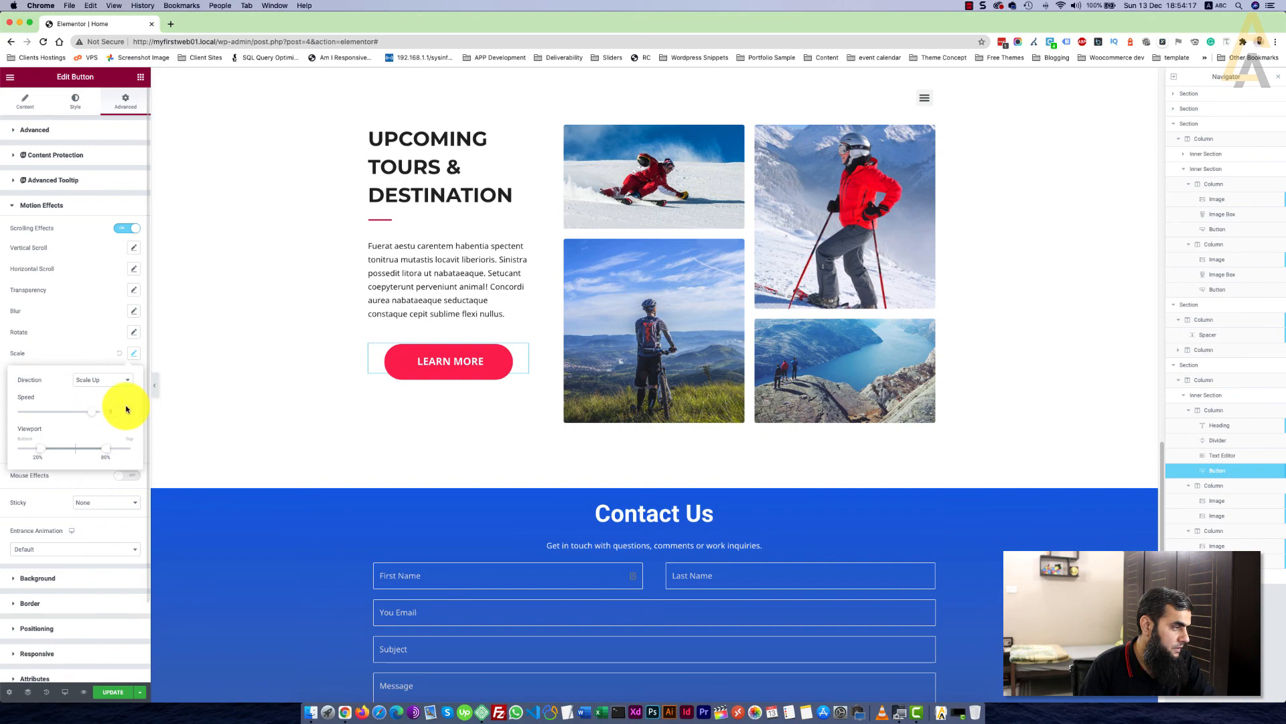
# Check the Learn More button's scaling at the current speed and limit its Scale viewport to 0% at the bottom and about 50% at the top
pyautogui.scroll(-5, 225, 389)
pyautogui.scroll(-5, 226, 391)
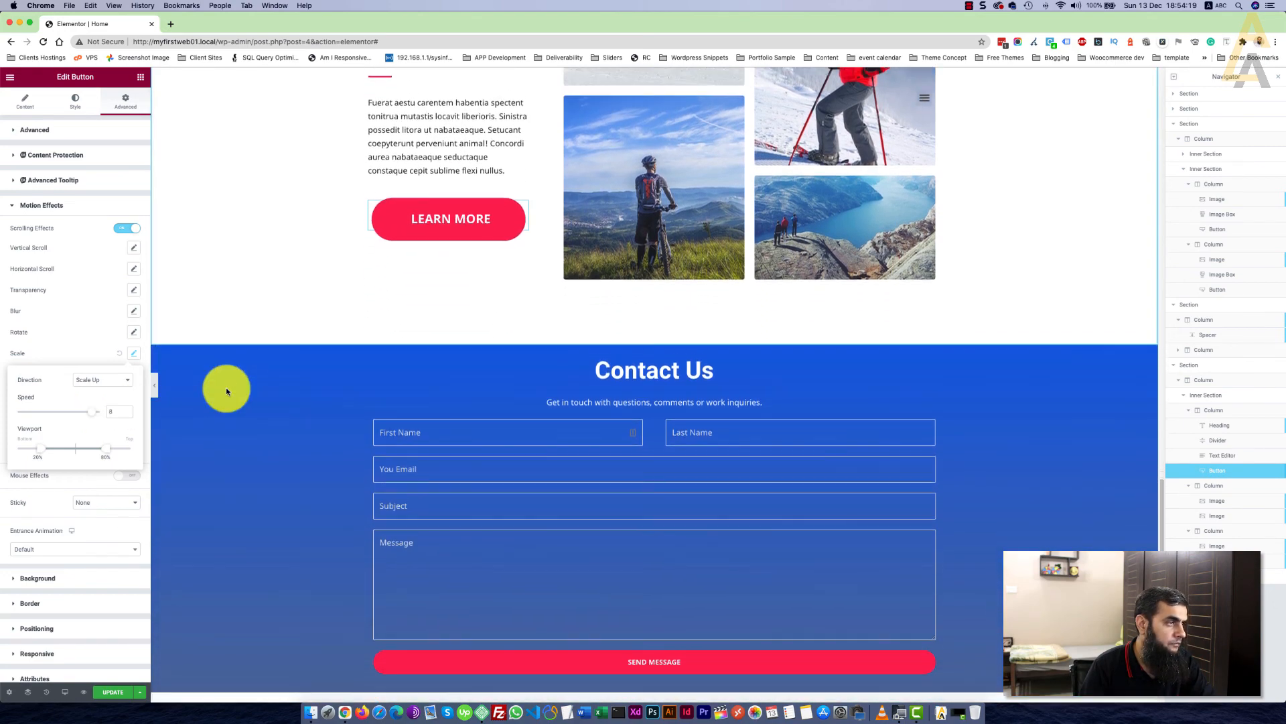
pyautogui.scroll(10, 226, 392)
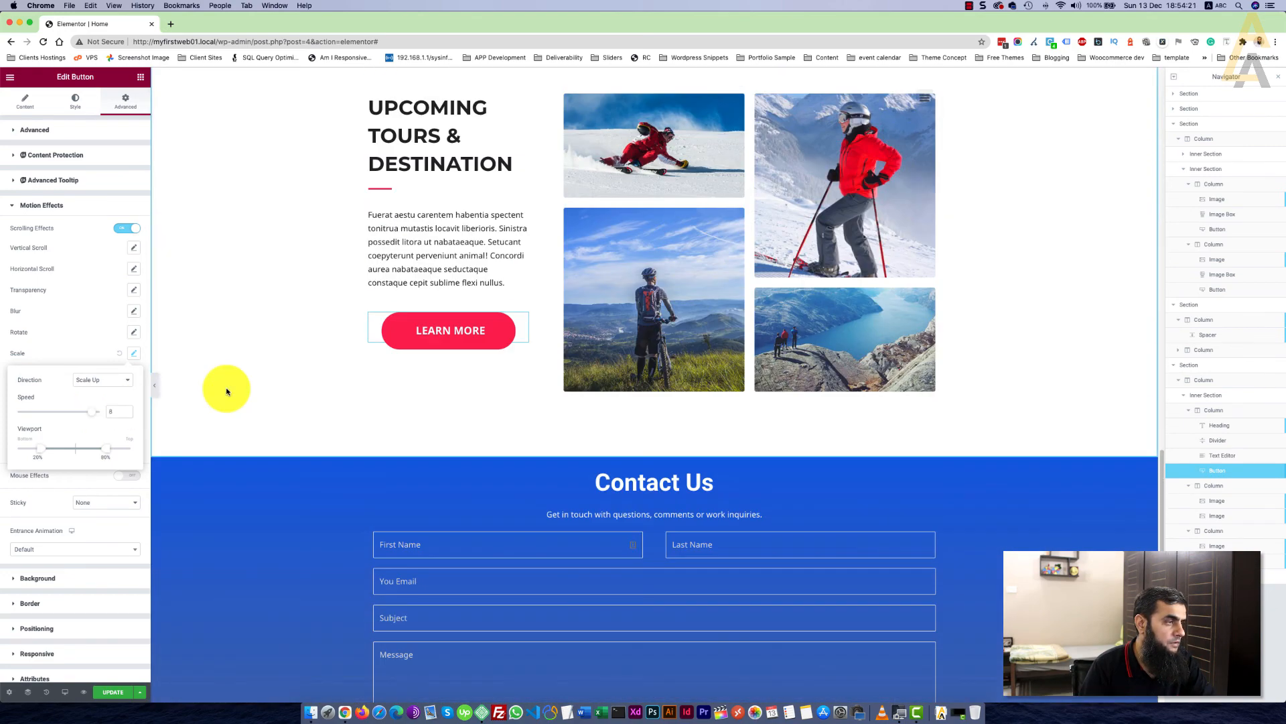
pyautogui.scroll(-4, 227, 392)
pyautogui.scroll(-1, 227, 391)
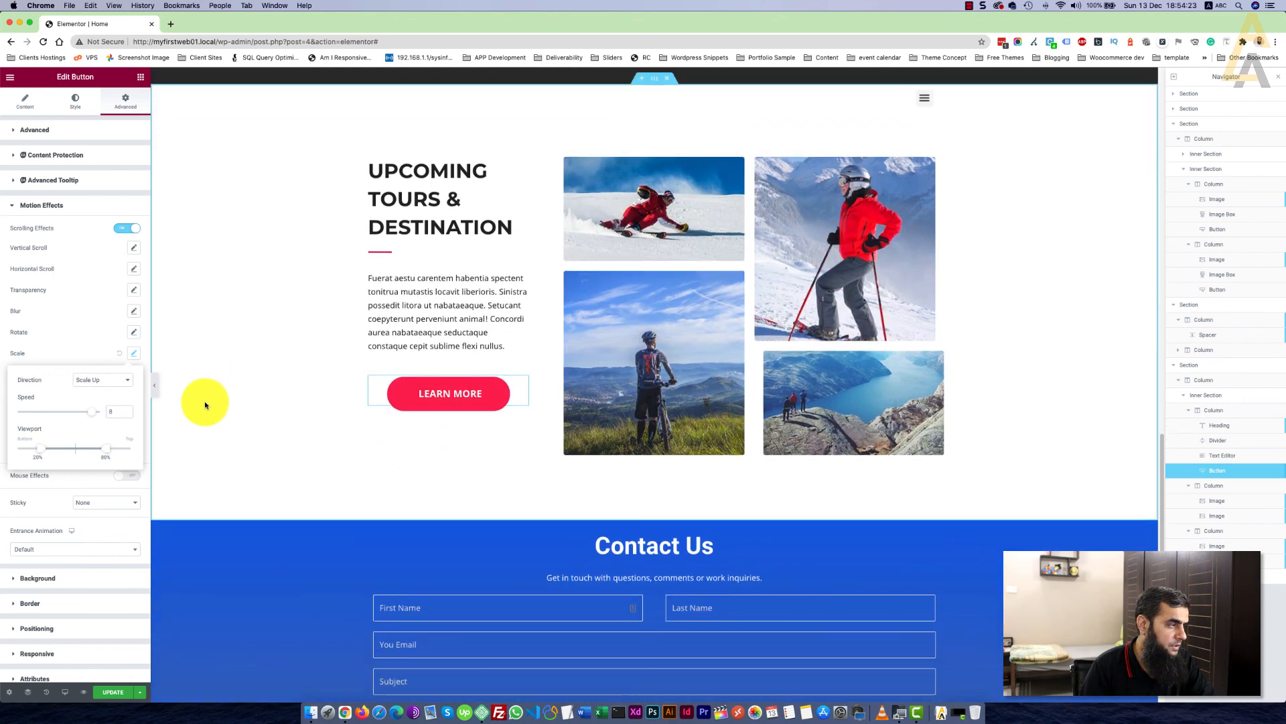
pyautogui.moveTo(106, 450); pyautogui.dragTo(21, 450)
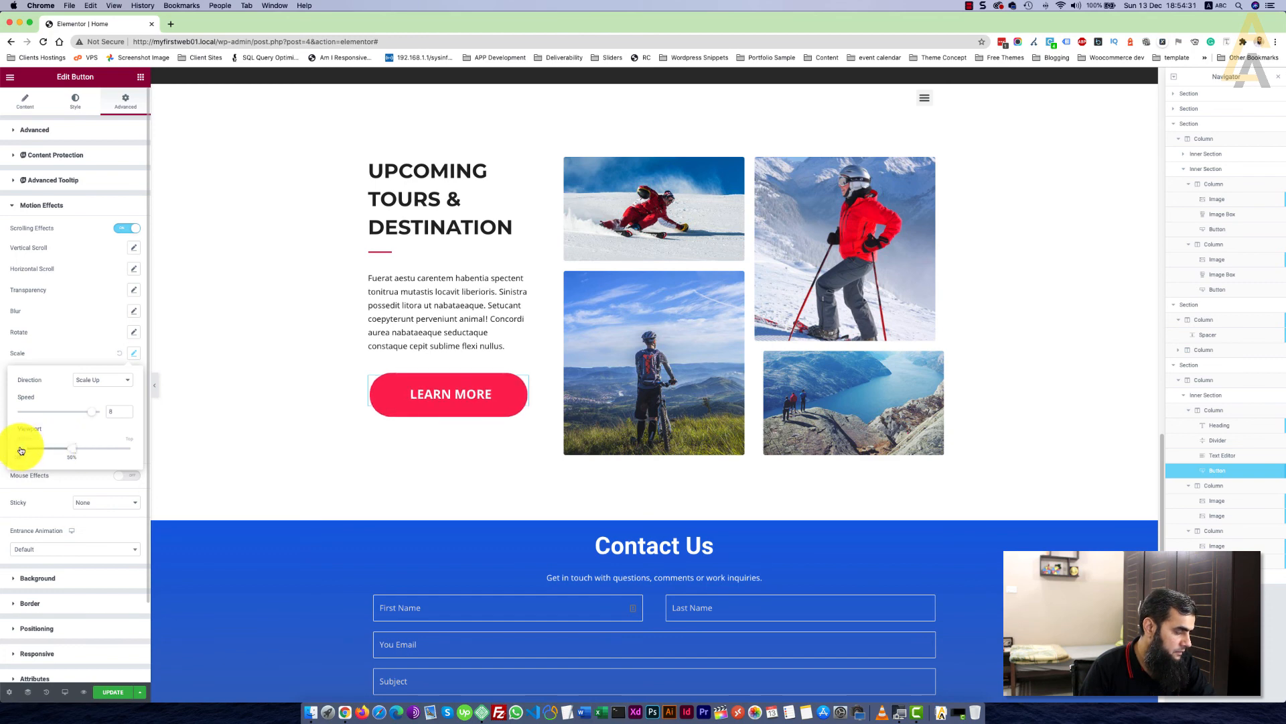
# Check how the Learn More button scales between the Explore the World section and the Contact Us section
pyautogui.scroll(5, 193, 401)
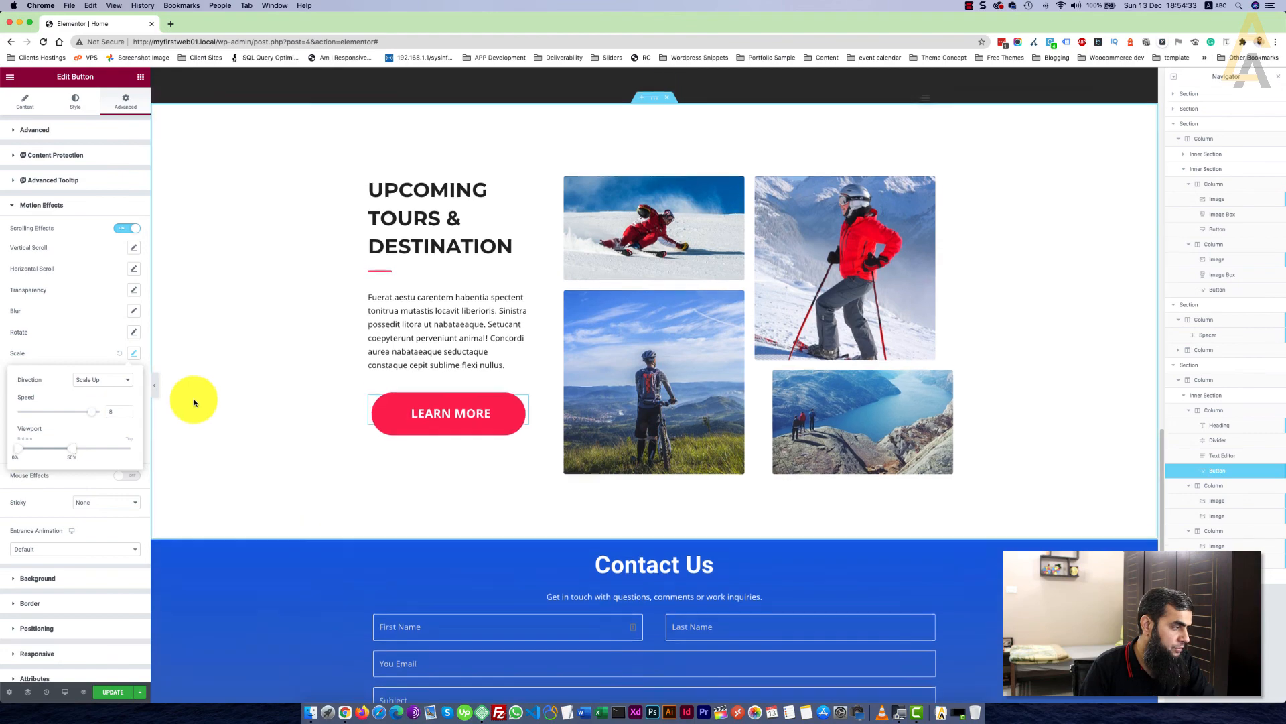
pyautogui.scroll(4, 194, 402)
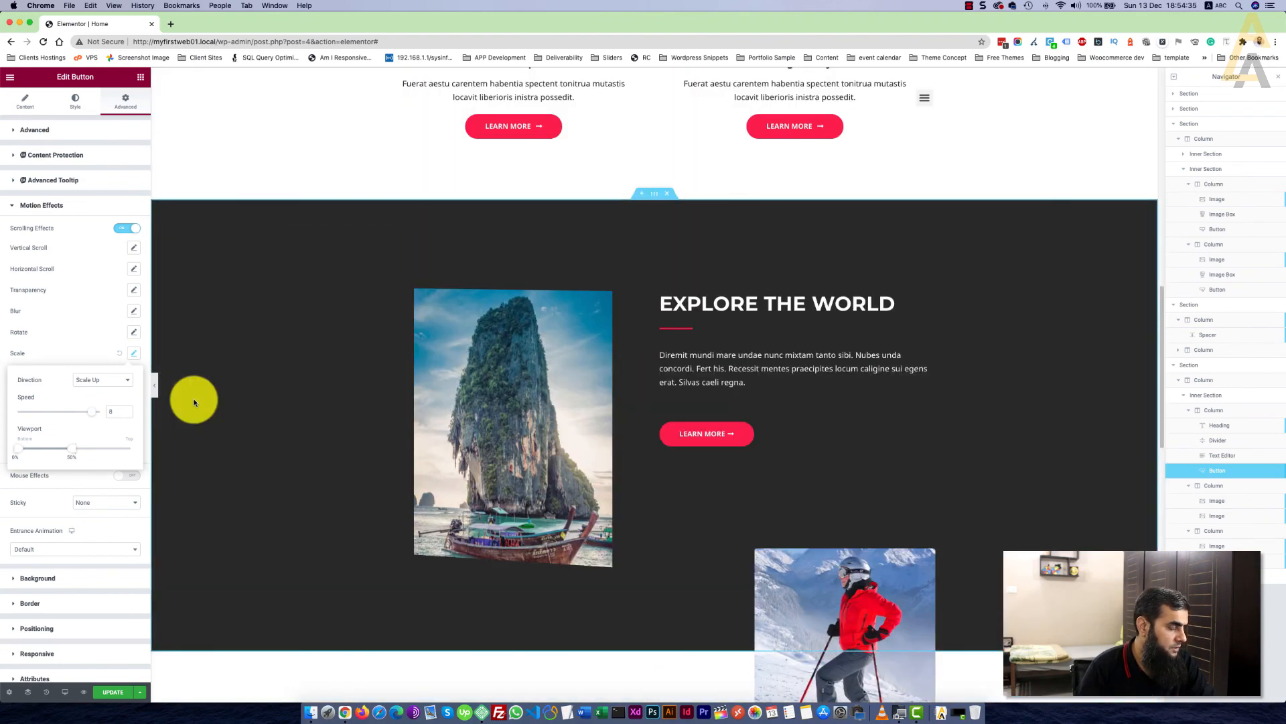
pyautogui.scroll(-1, 194, 402)
pyautogui.scroll(-3, 193, 401)
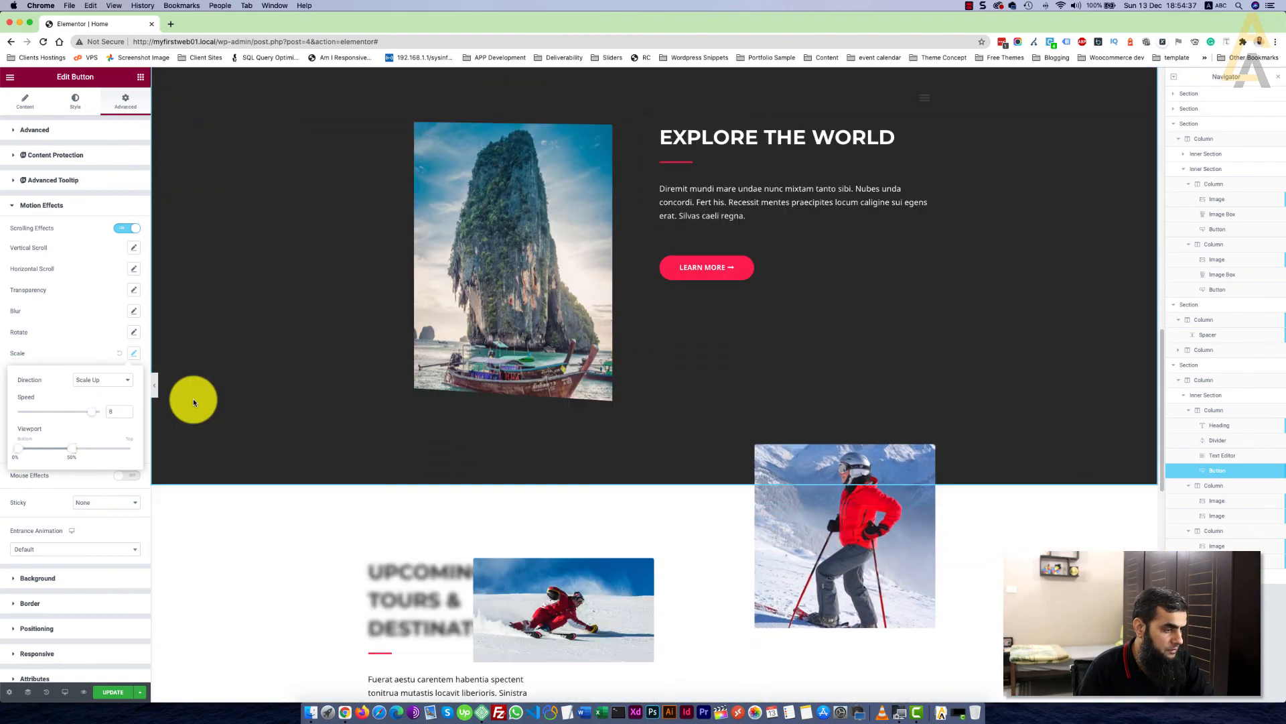
pyautogui.scroll(-1, 193, 401)
pyautogui.scroll(-5, 193, 402)
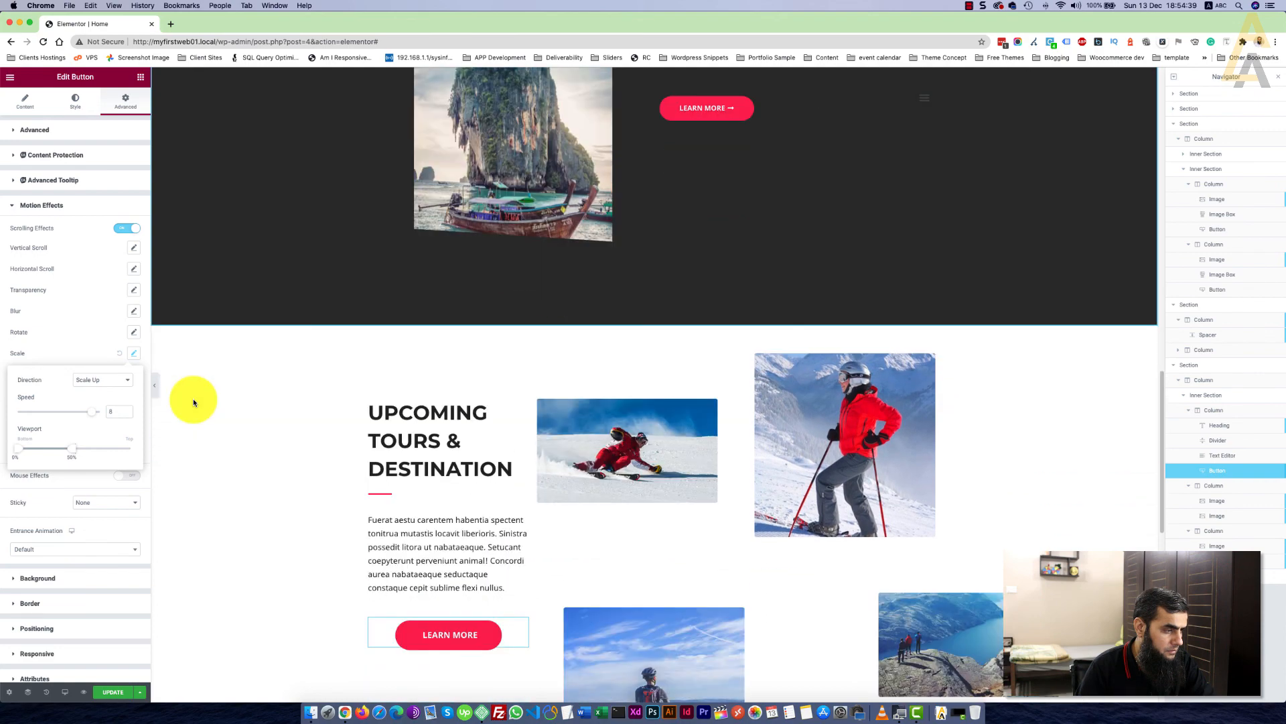
pyautogui.scroll(-2, 193, 402)
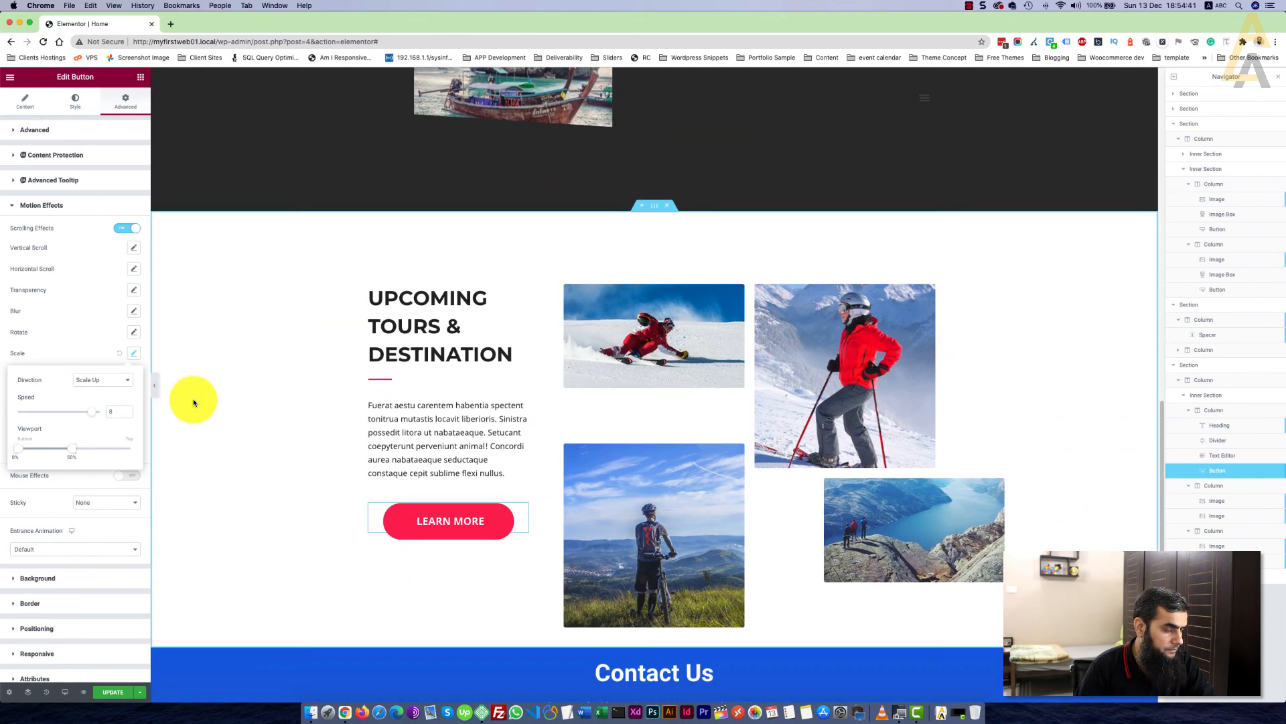
pyautogui.scroll(-5, 193, 402)
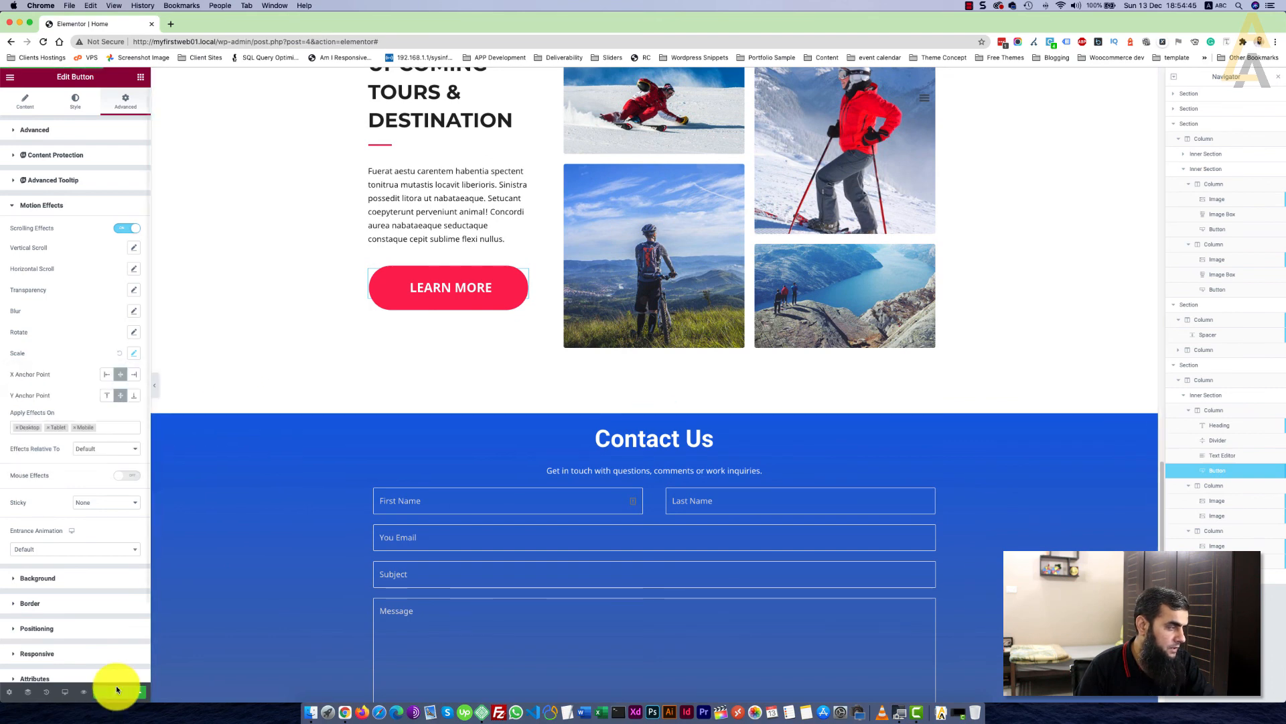
# Open the page preview in the browser and examine the motion effects from the hero section down to the Upcoming Tours section
pyautogui.click(85, 692)
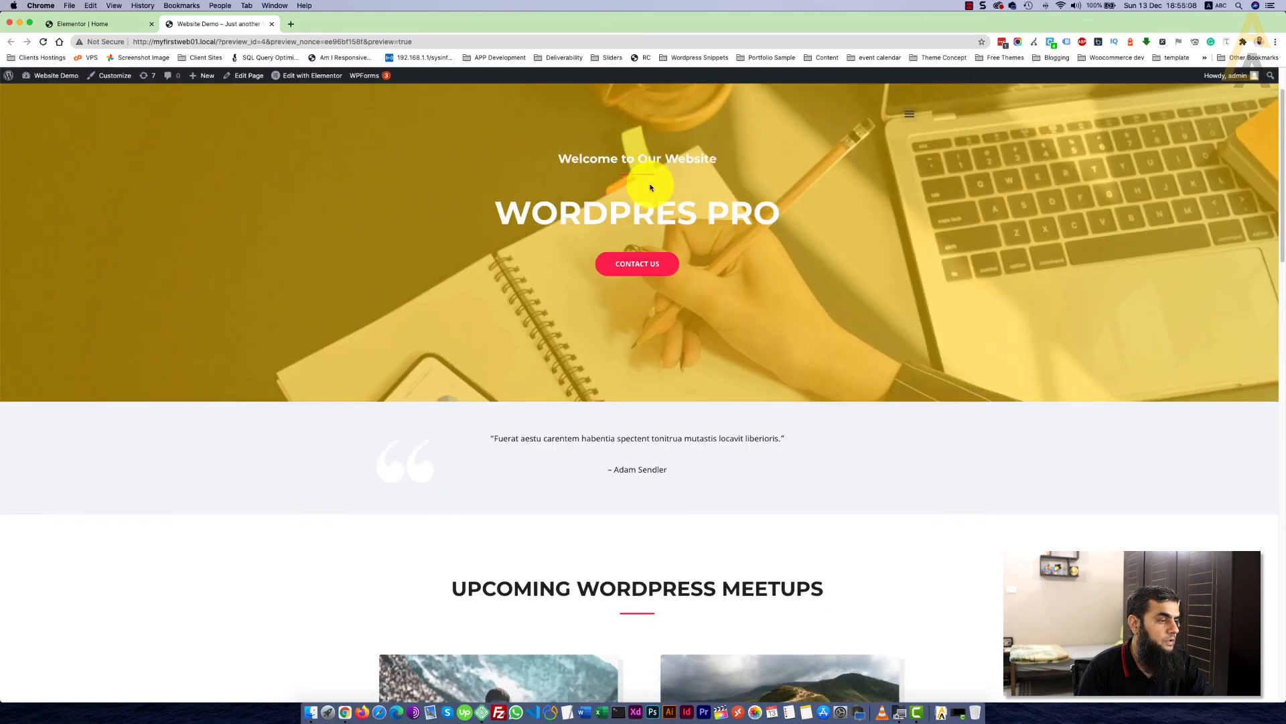
pyautogui.scroll(-8, 653, 187)
pyautogui.scroll(-4, 650, 188)
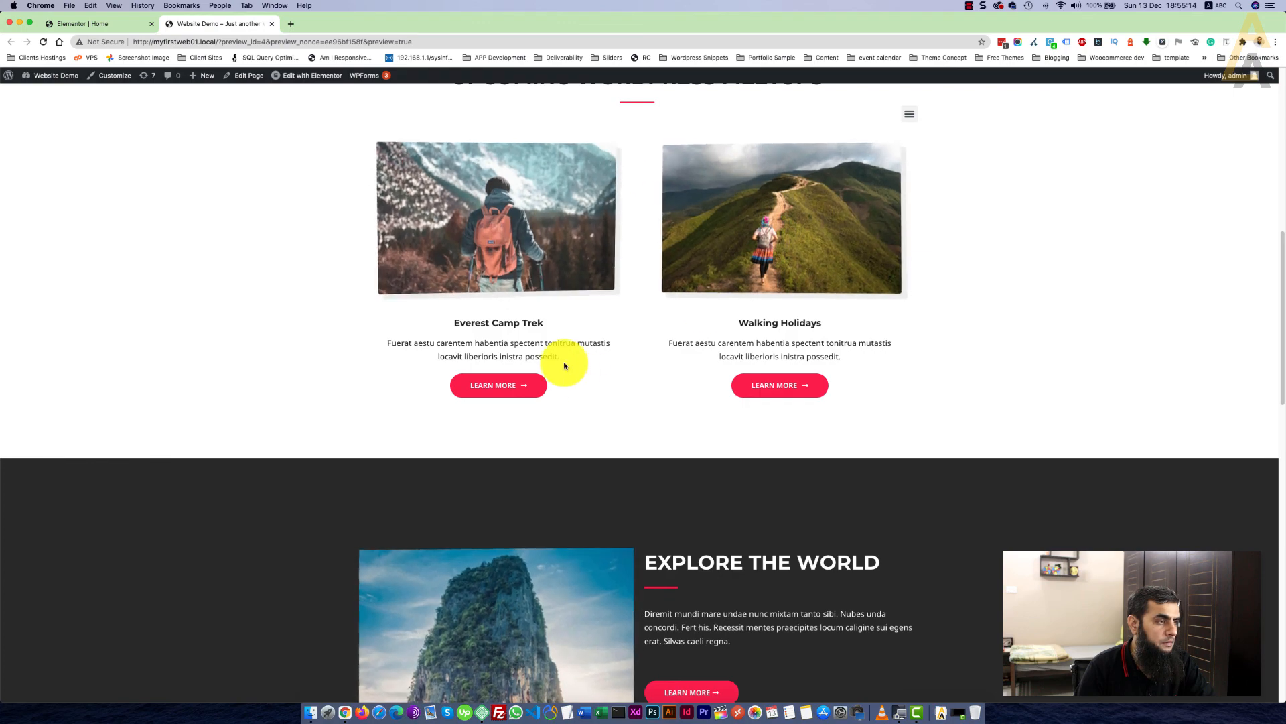
pyautogui.scroll(-3, 551, 332)
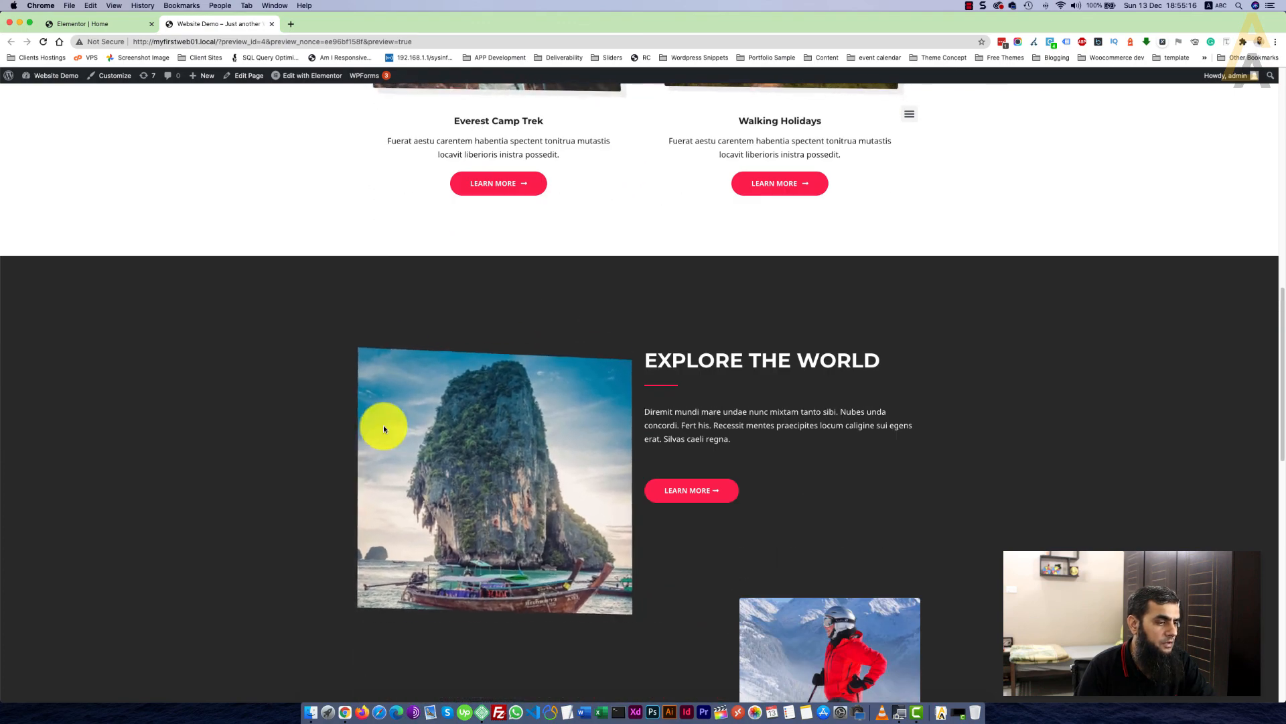
pyautogui.scroll(-3, 606, 332)
pyautogui.scroll(-4, 606, 333)
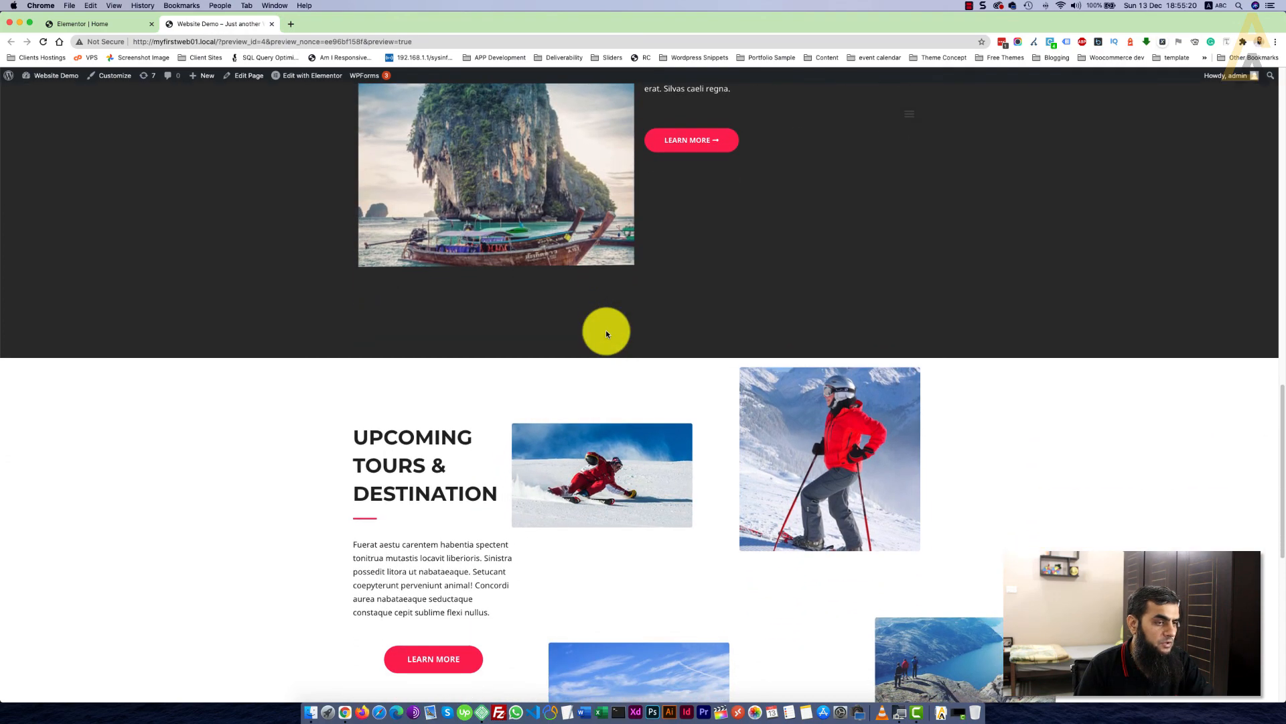
pyautogui.scroll(-5, 607, 333)
pyautogui.scroll(-4, 606, 333)
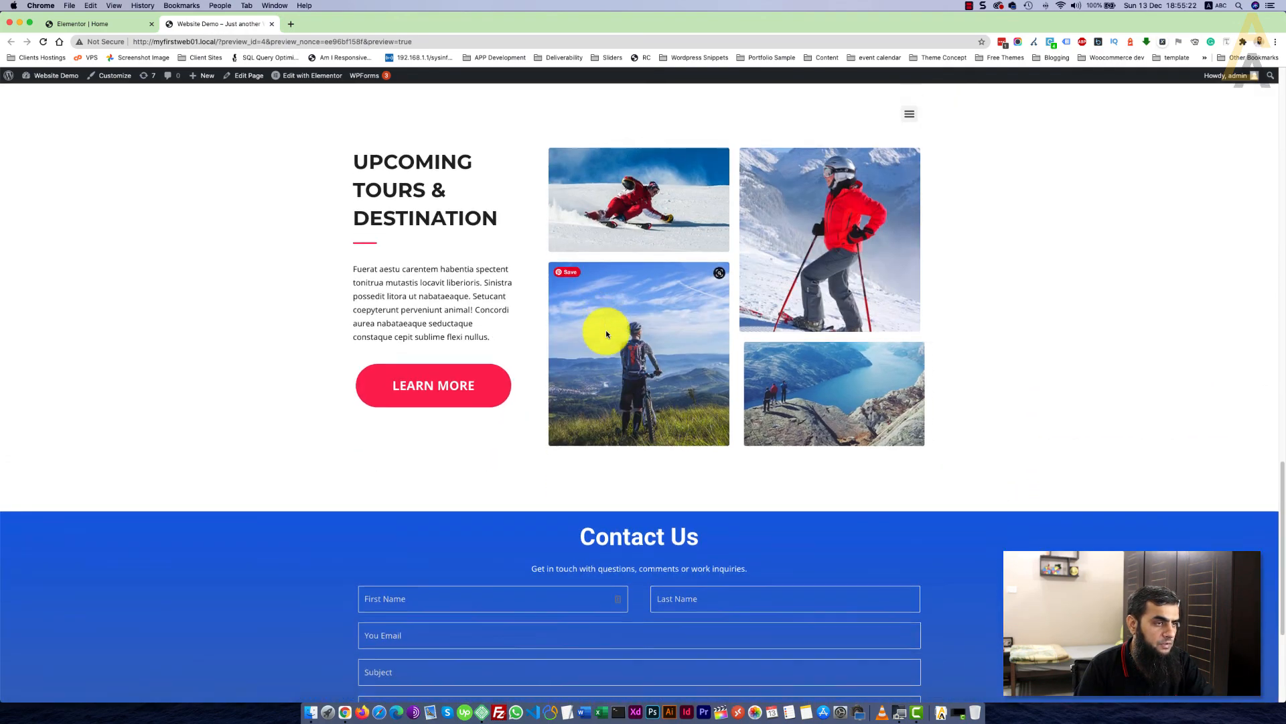
# Examine the heading blur, image movement and Learn More button scaling in the previewed Upcoming Tours section while moving through it in both directions
pyautogui.scroll(7, 607, 333)
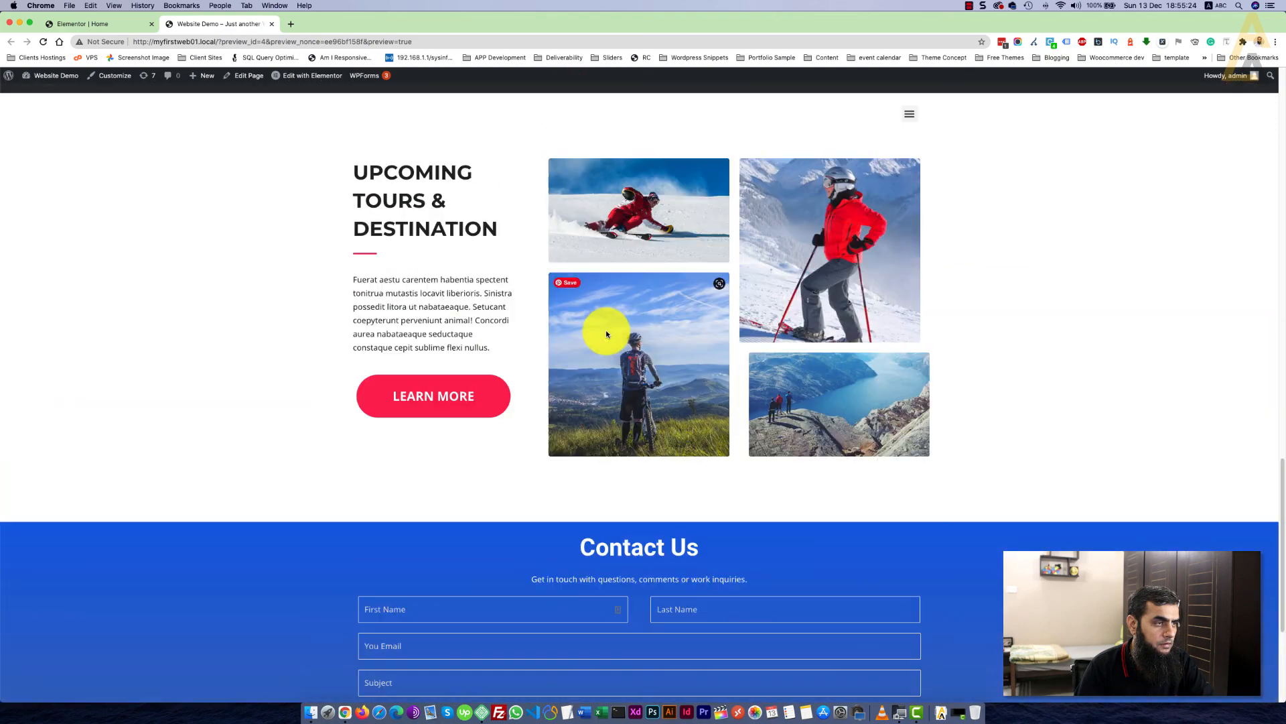
pyautogui.scroll(2, 607, 333)
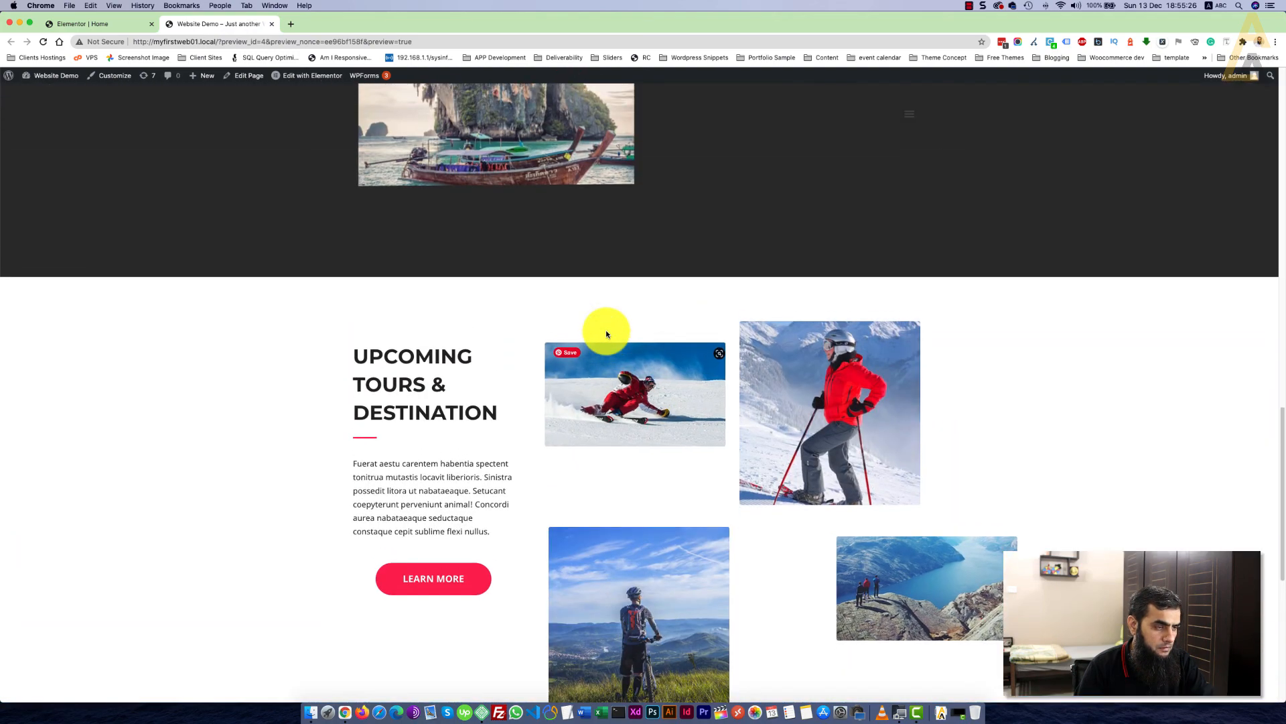
pyautogui.scroll(4, 606, 333)
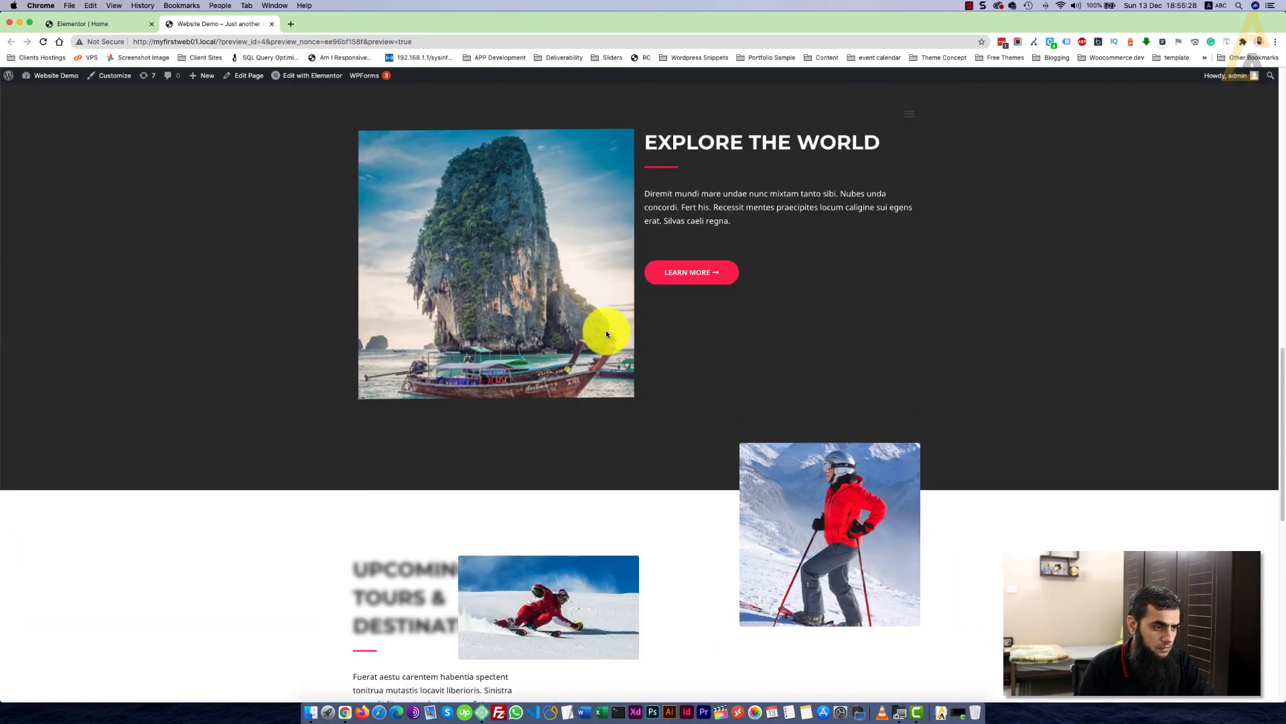
pyautogui.scroll(-4, 606, 333)
pyautogui.scroll(-1, 606, 333)
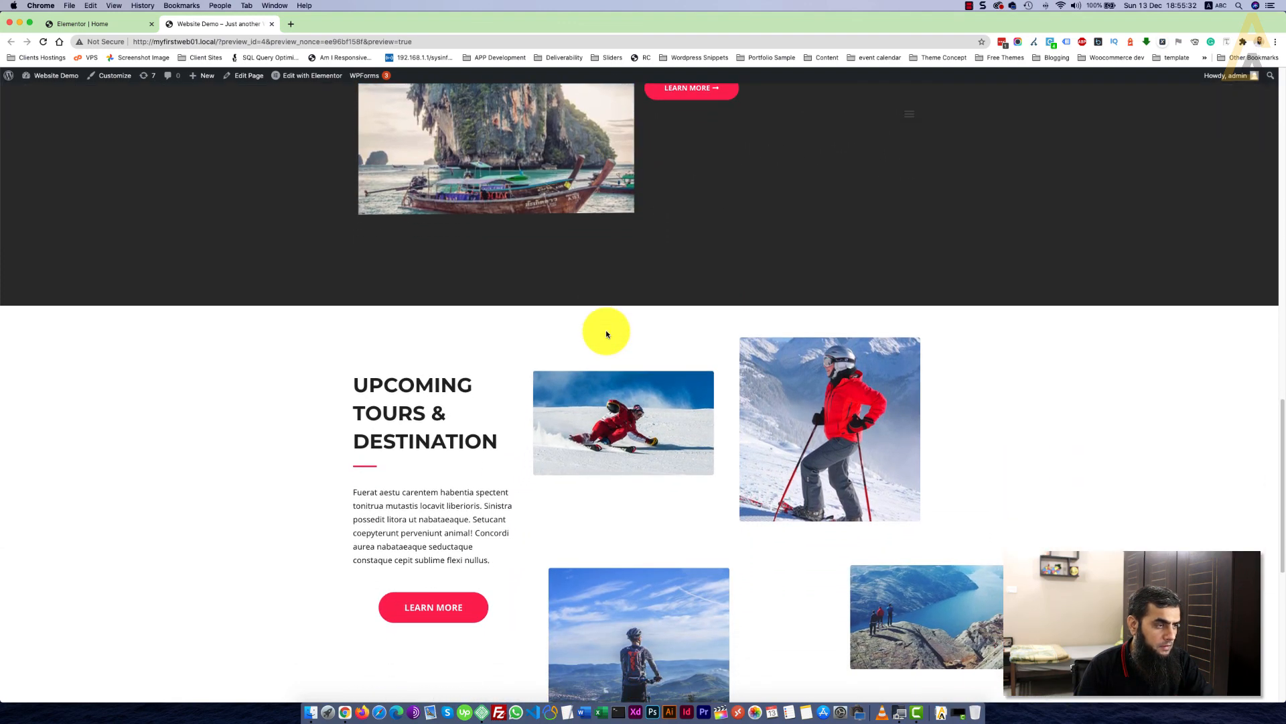
pyautogui.scroll(-2, 606, 333)
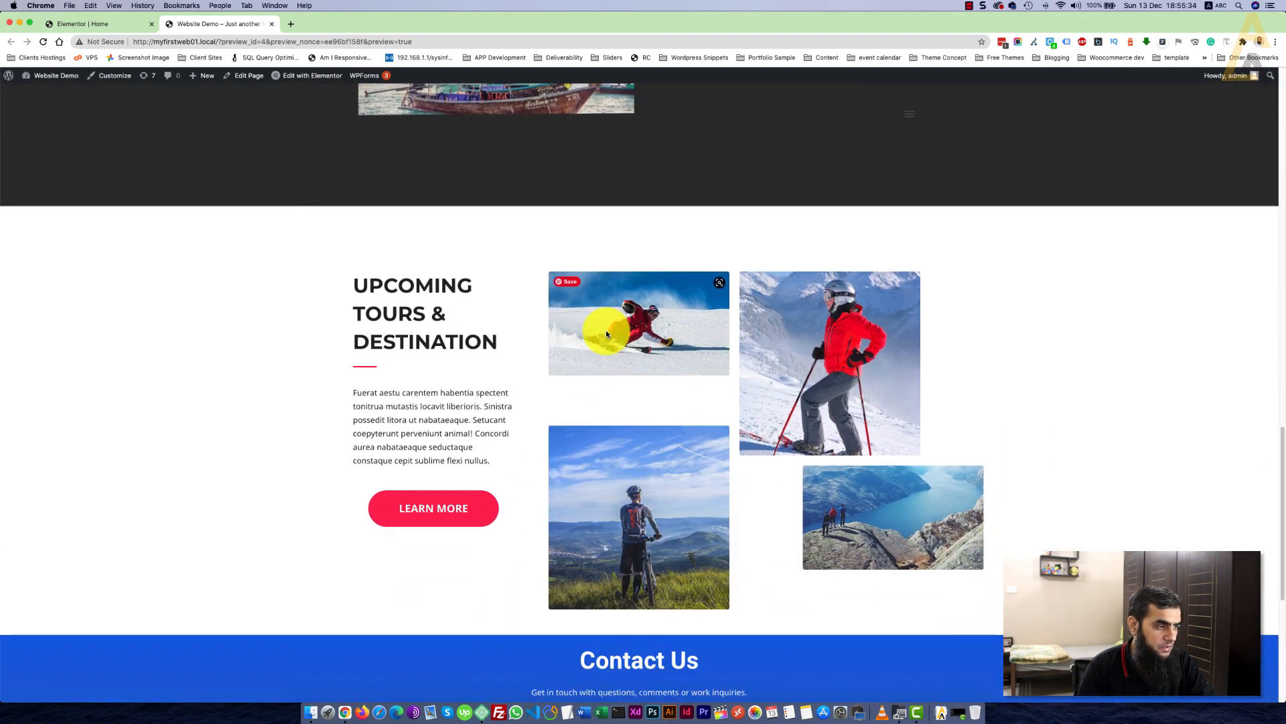
pyautogui.scroll(-1, 606, 333)
pyautogui.scroll(-2, 605, 330)
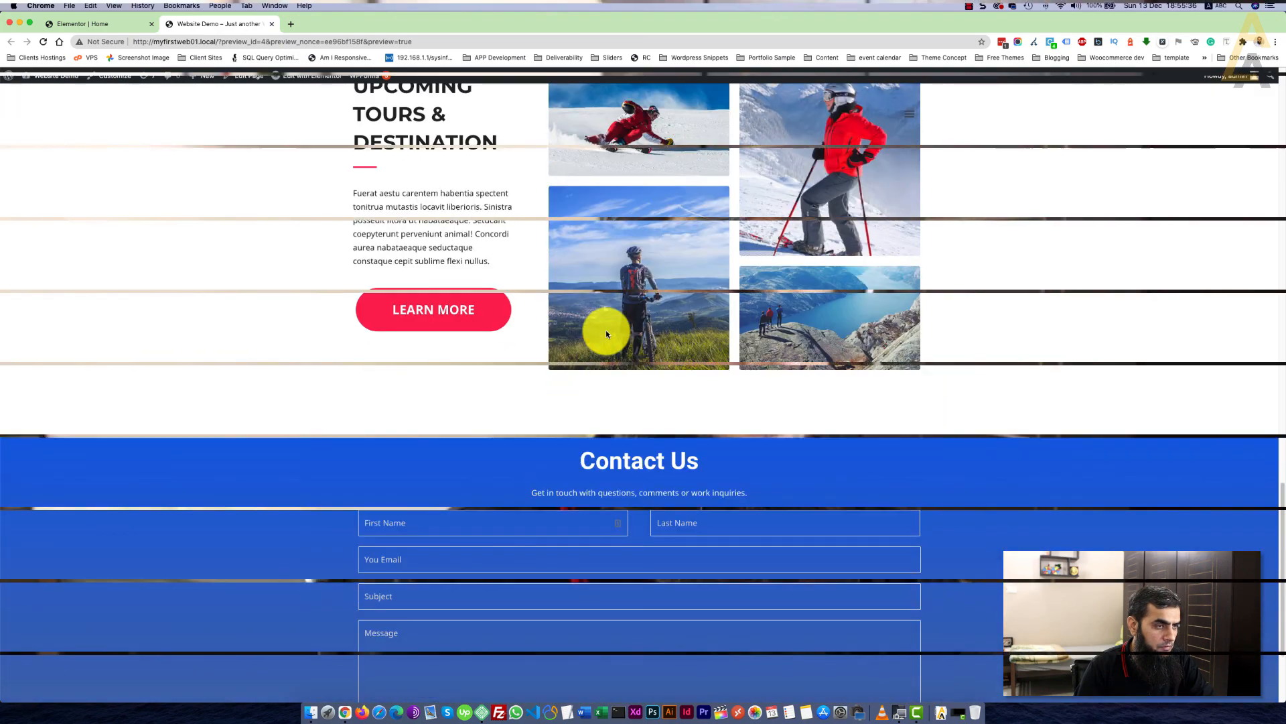